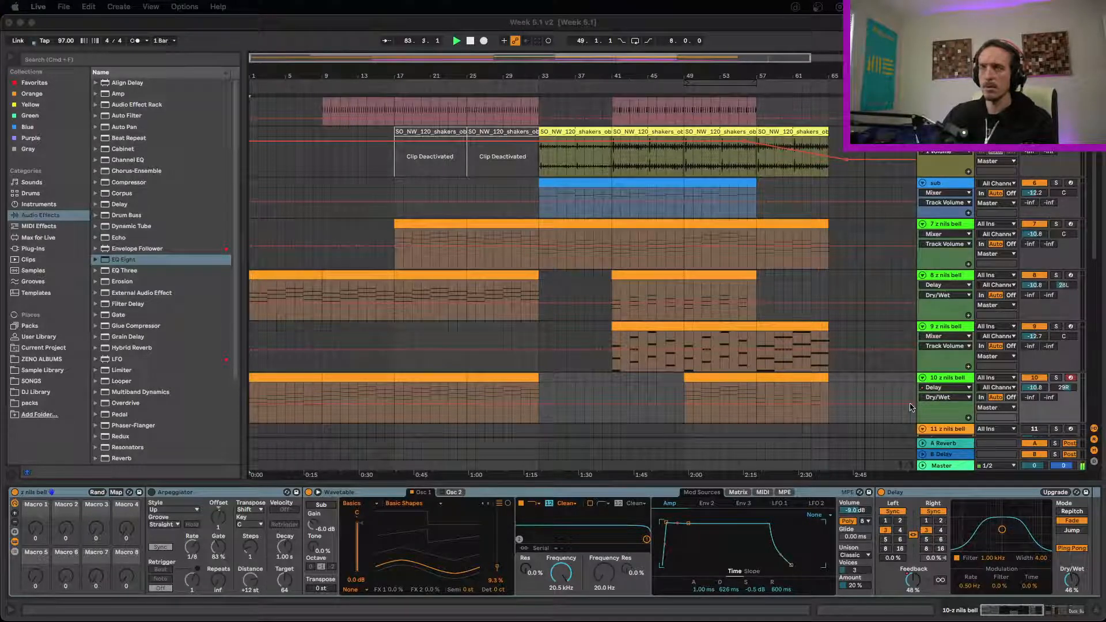
# Stop the playback of the Week 5.1 v2 arrangement.
pyautogui.press('super+Tab')
pyautogui.press('space')
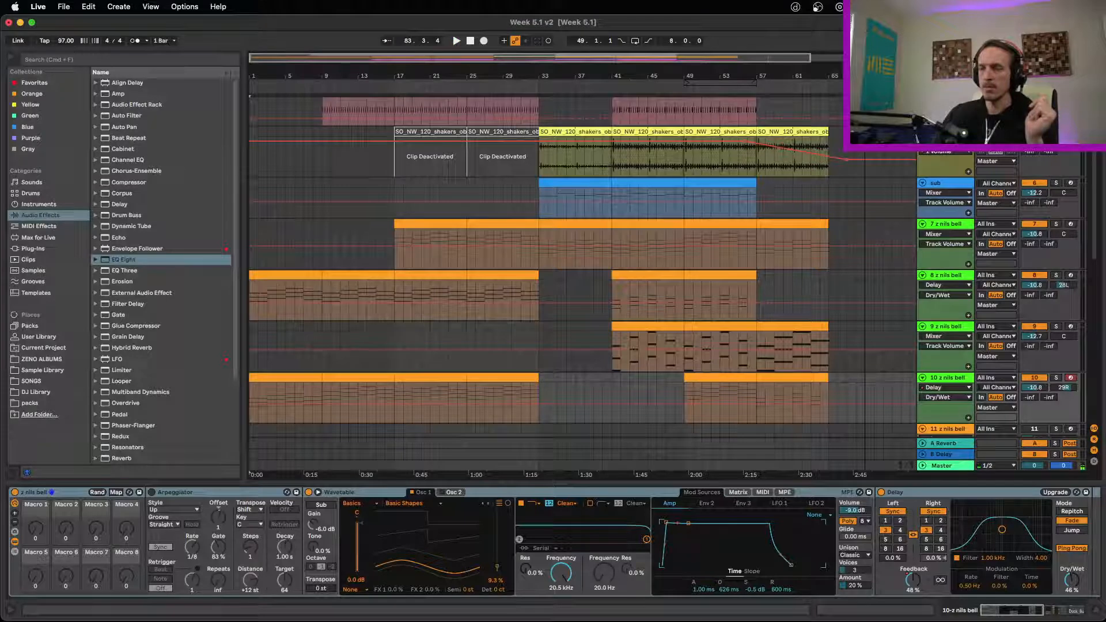
pyautogui.press('super+Tab')
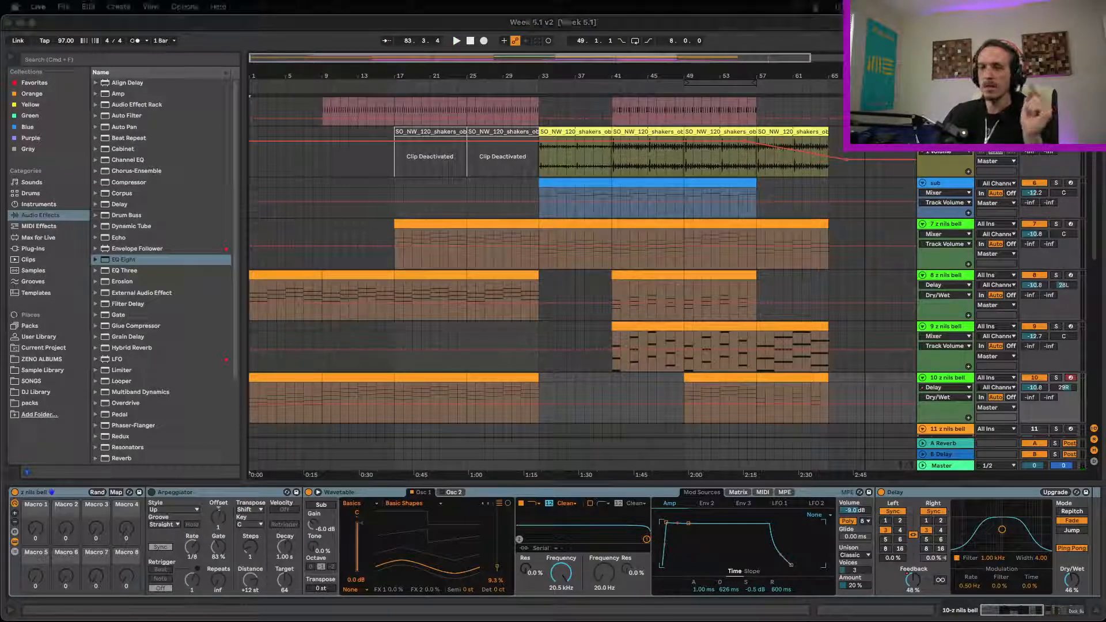
pyautogui.press('super+Tab')
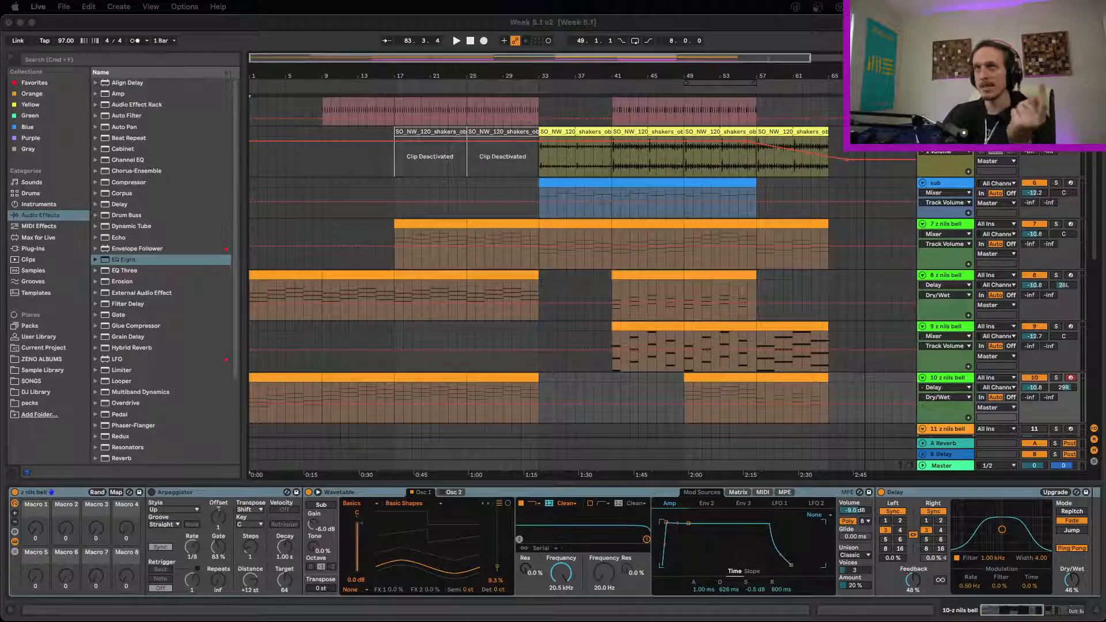
pyautogui.scroll(-3, 813, 275)
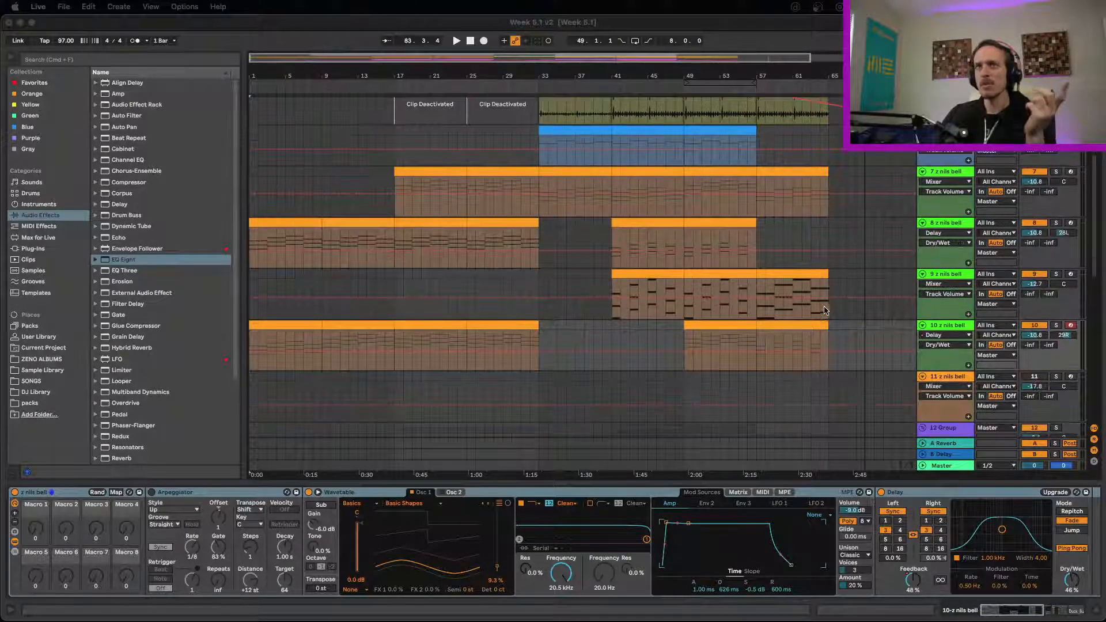
pyautogui.scroll(1, 866, 306)
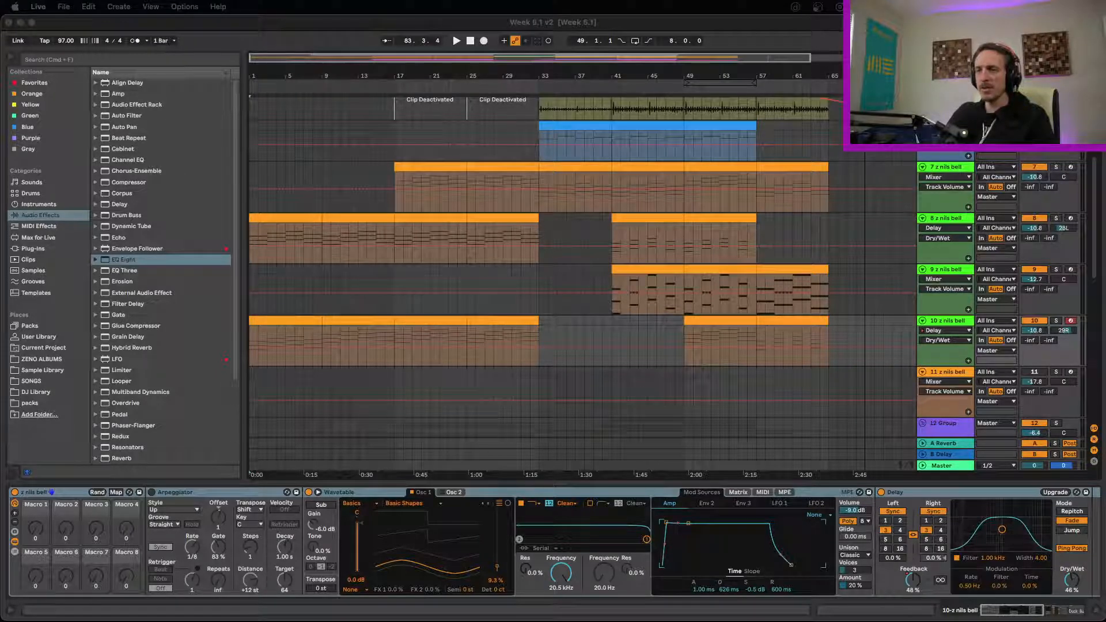
pyautogui.click(491, 282)
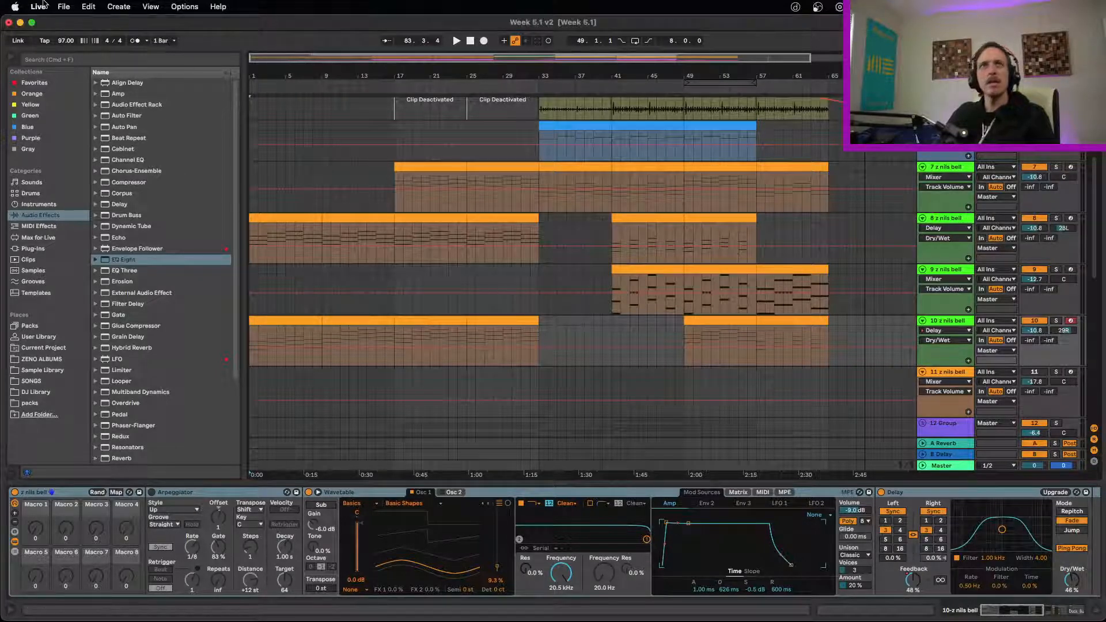
pyautogui.click(64, 6)
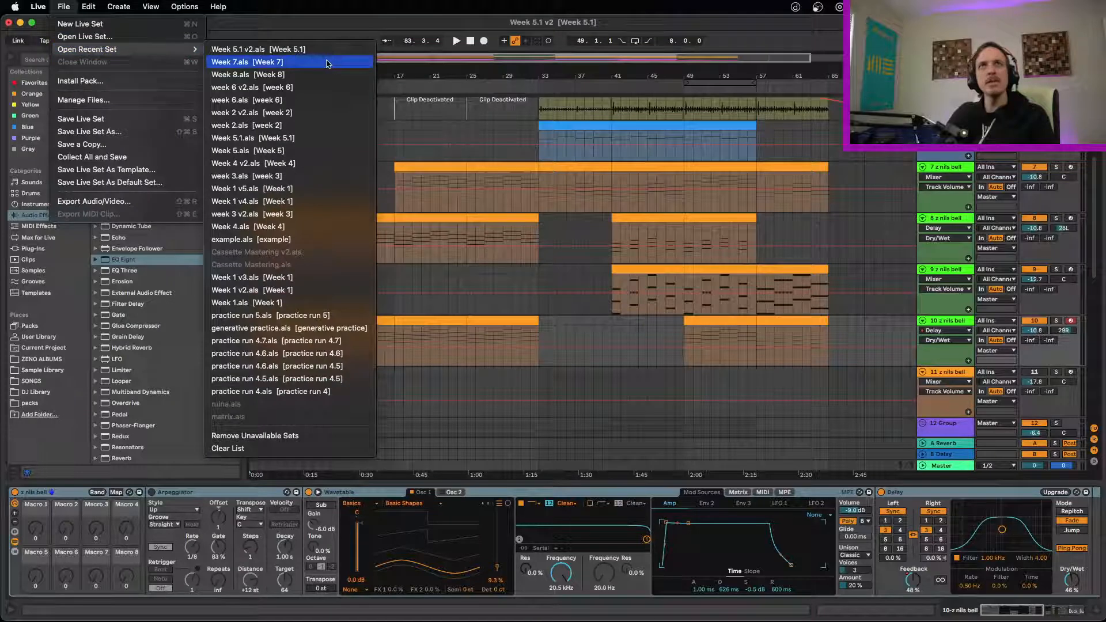
pyautogui.click(328, 62)
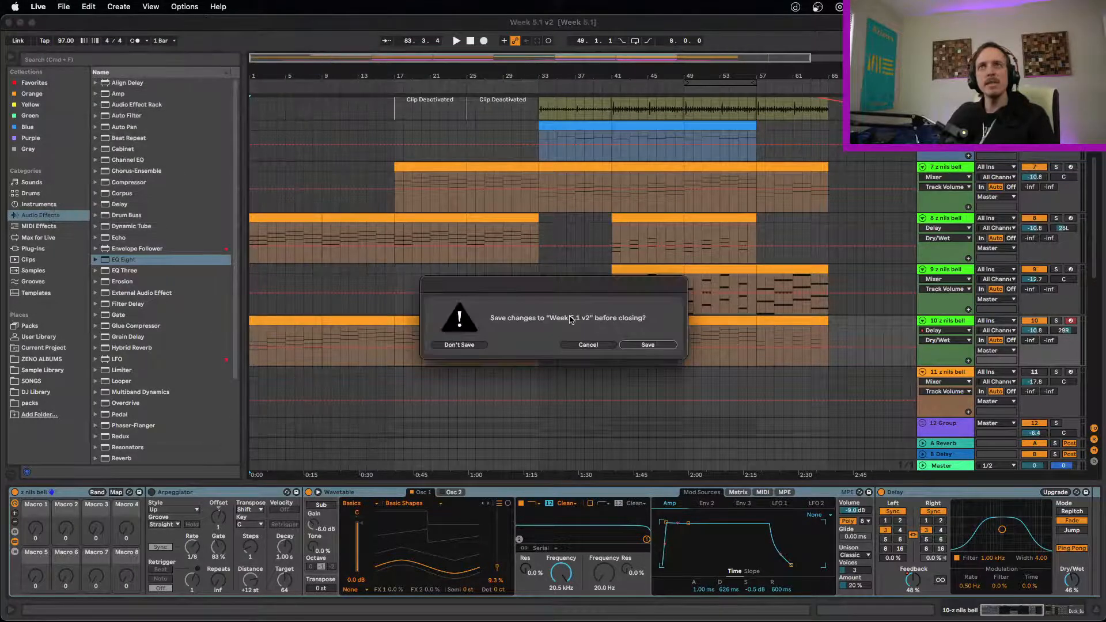
pyautogui.click(588, 344)
# Open the recent Live Set Week 8.als without saving the changes to Week 5.1 v2.
pyautogui.click(64, 6)
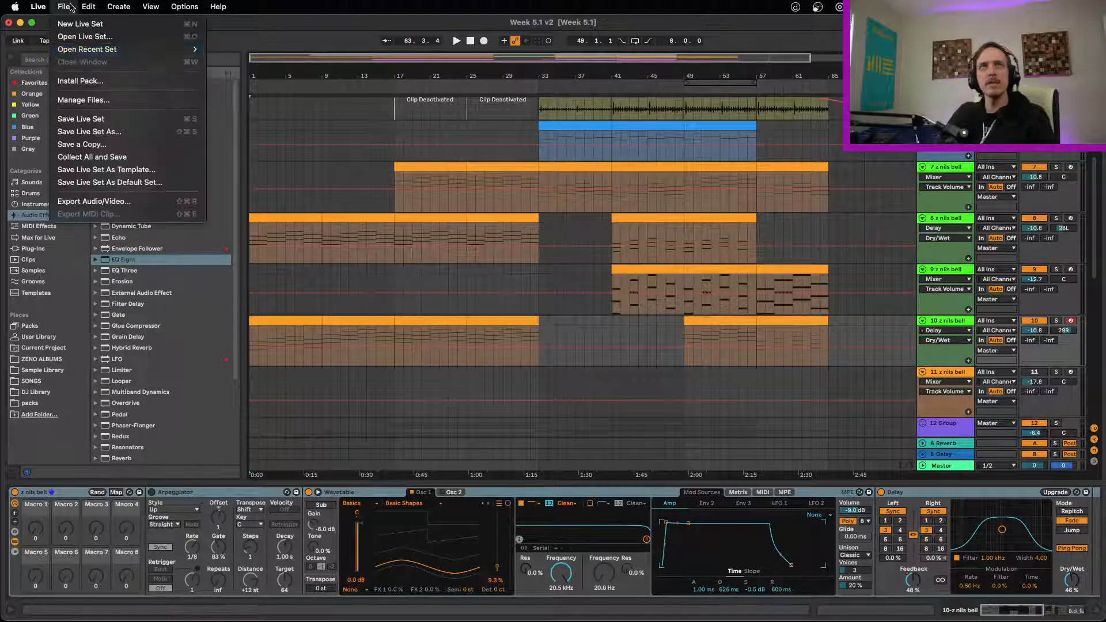
pyautogui.moveTo(103, 52)
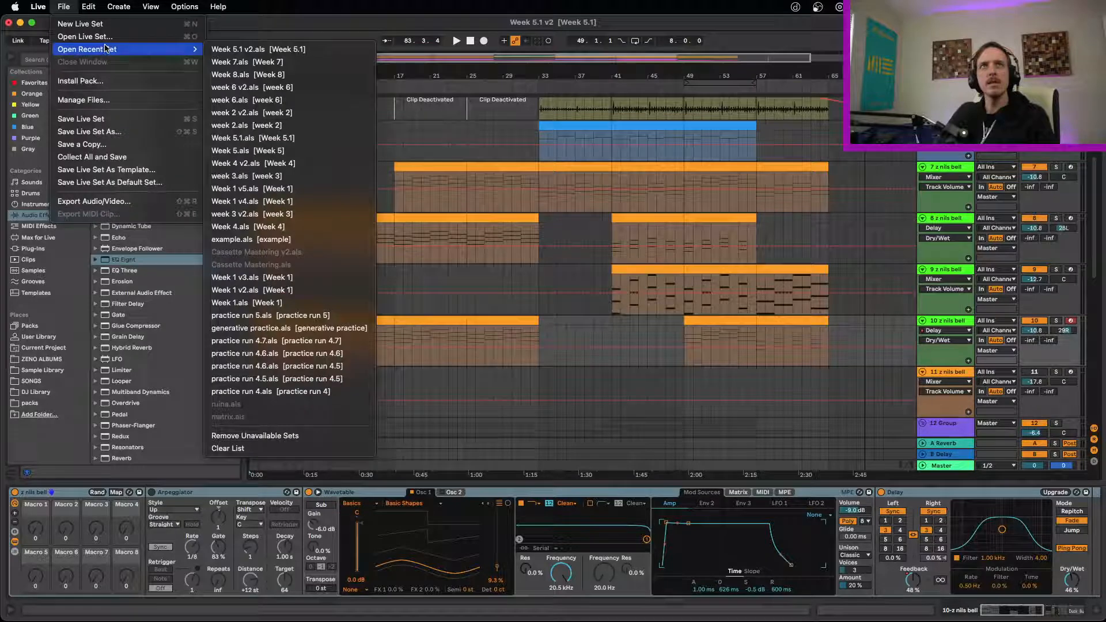
pyautogui.click(324, 76)
pyautogui.click(459, 347)
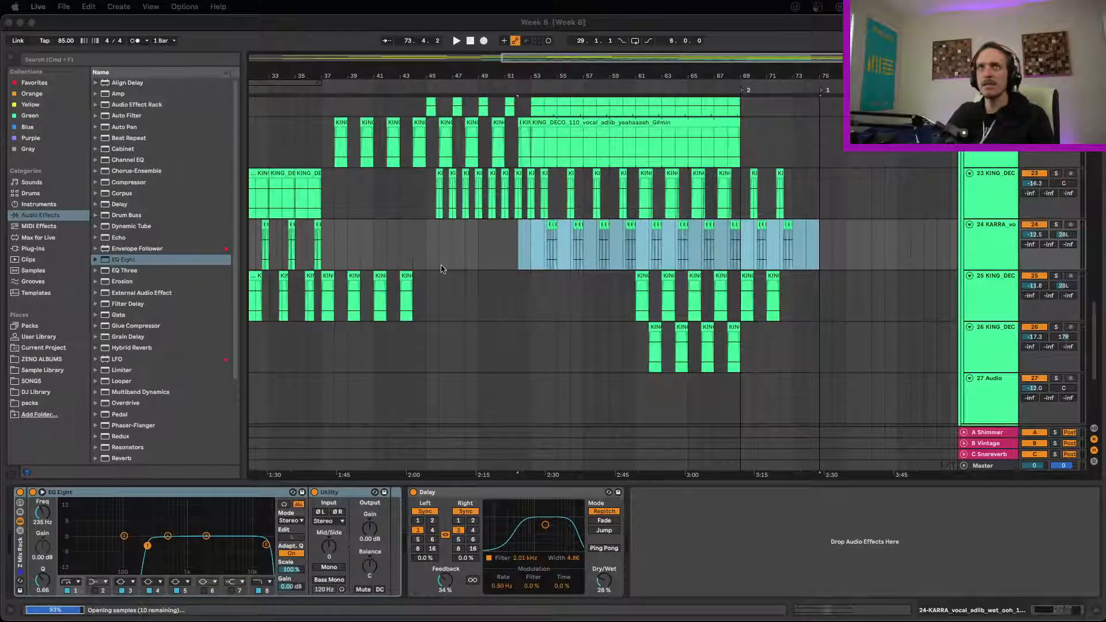
# Zoom out to show the whole arrangement and start playback from bar 1.
pyautogui.scroll(1, 442, 269)
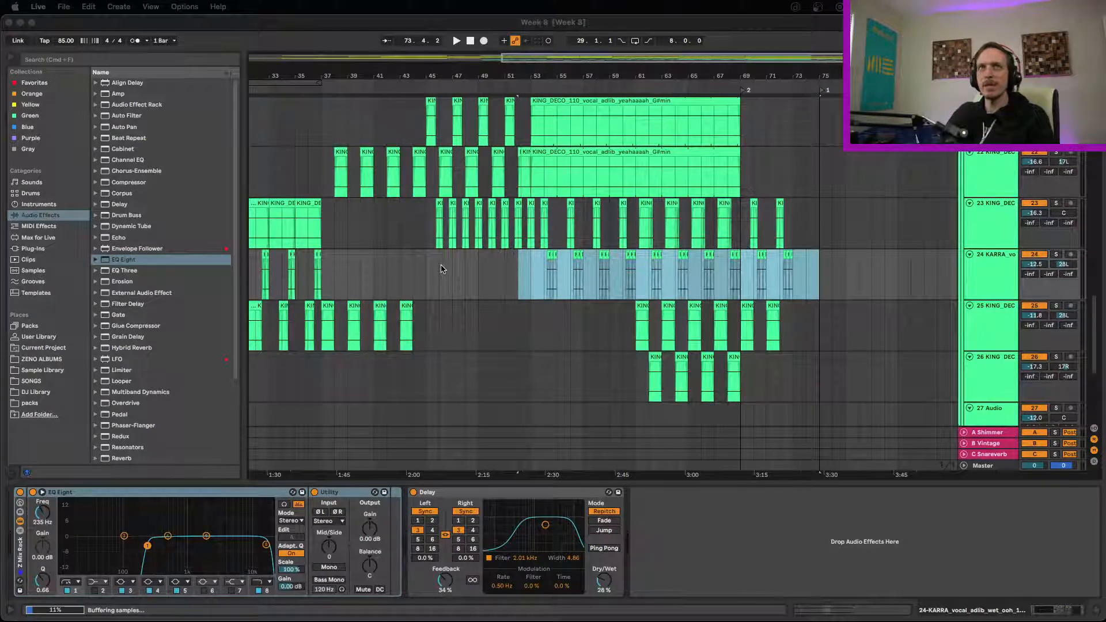
pyautogui.scroll(2, 433, 176)
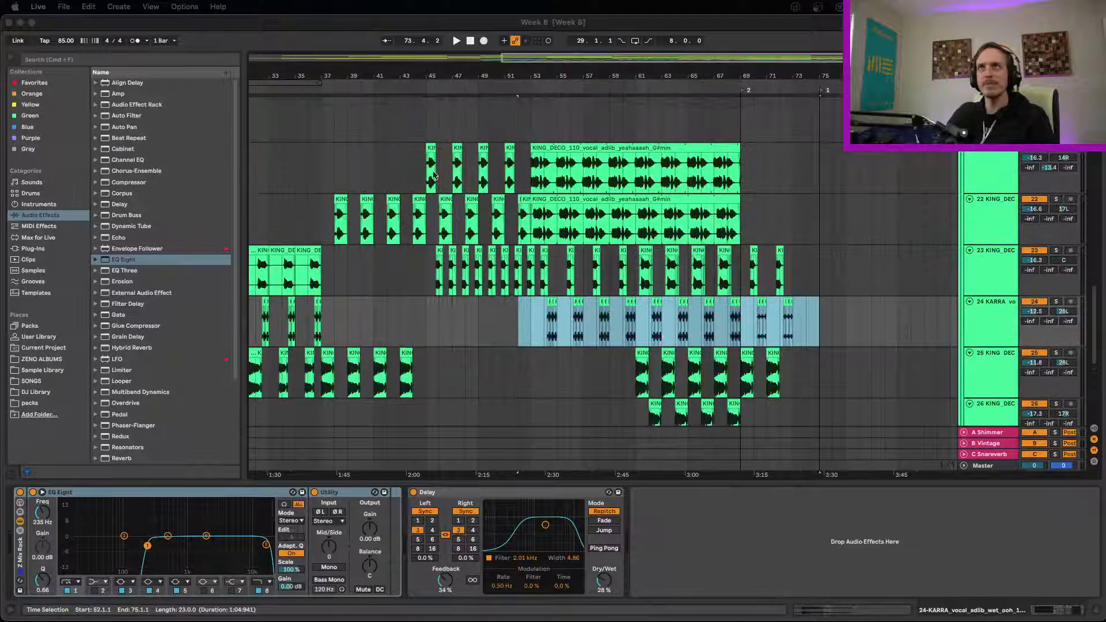
pyautogui.scroll(2, 403, 161)
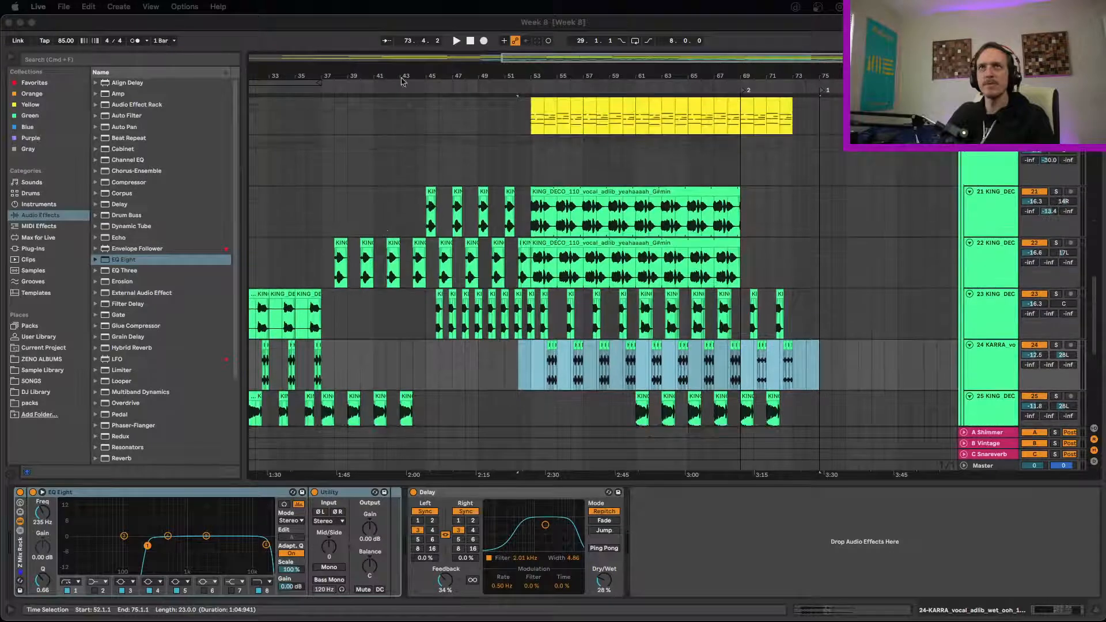
pyautogui.click(415, 76)
pyautogui.moveTo(420, 75); pyautogui.dragTo(410, 34)
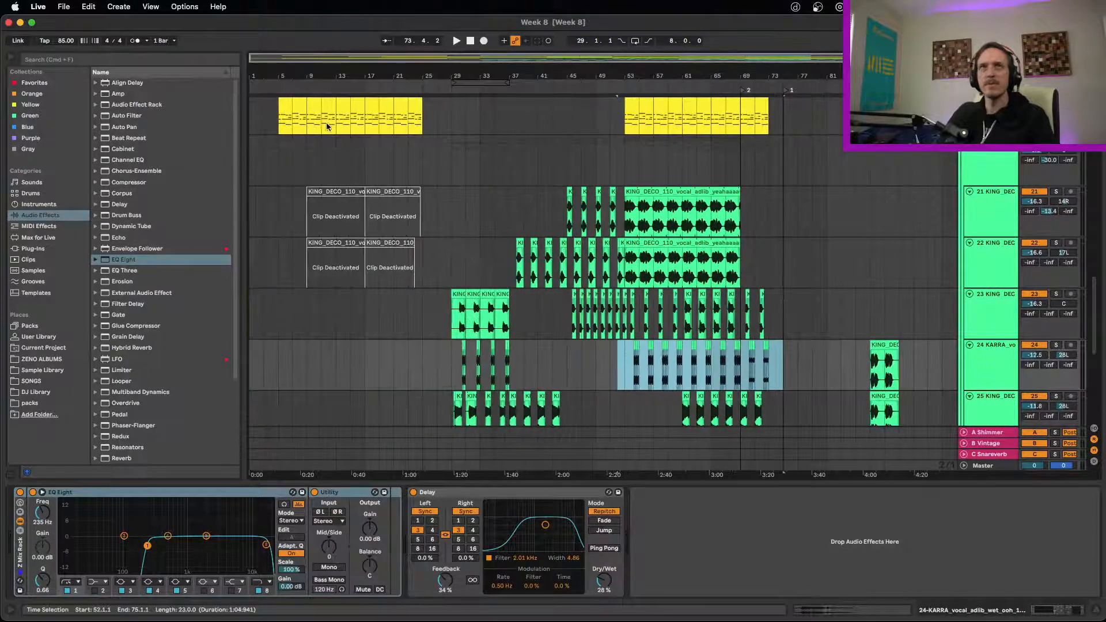
pyautogui.click(258, 180)
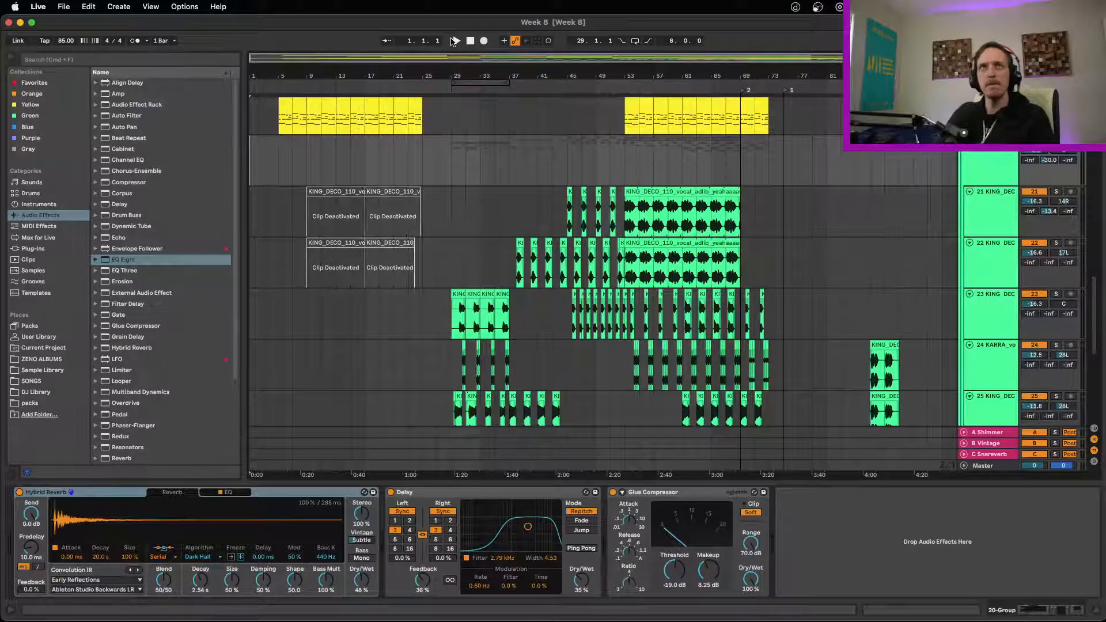
pyautogui.click(456, 42)
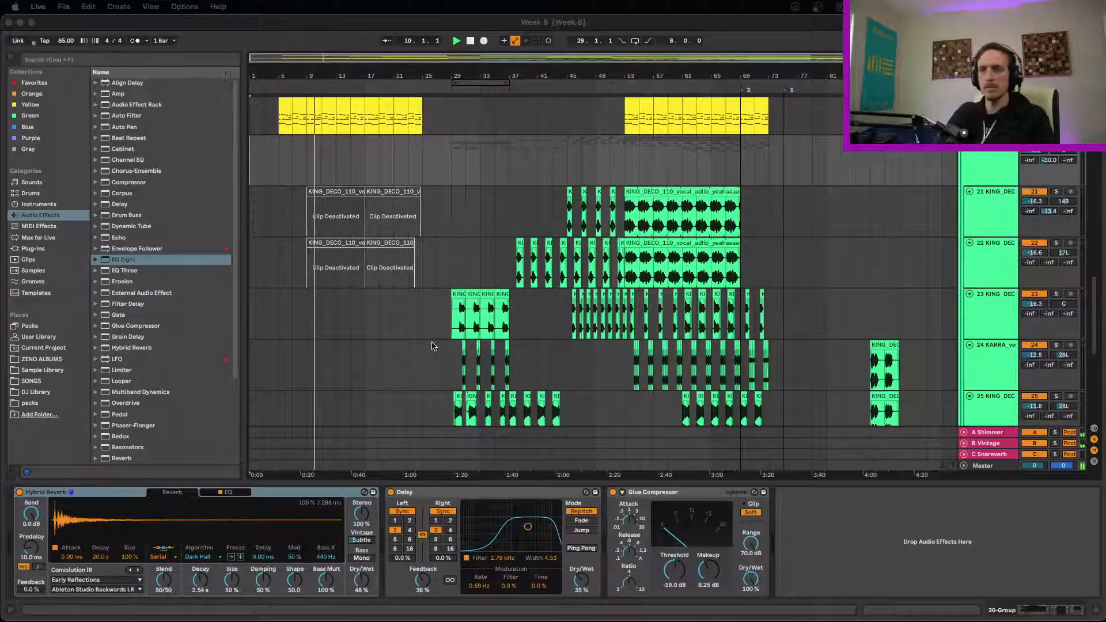
# Set the volume of the purple track directly above Perc to -7.2 dB during playback.
pyautogui.scroll(10, 434, 345)
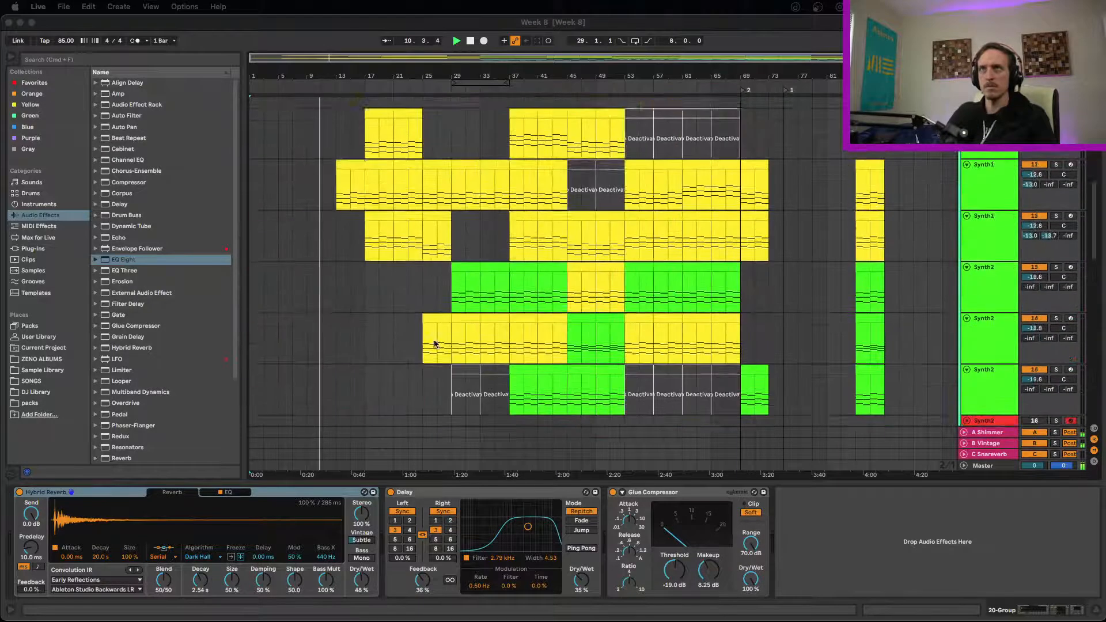
pyautogui.scroll(8, 433, 344)
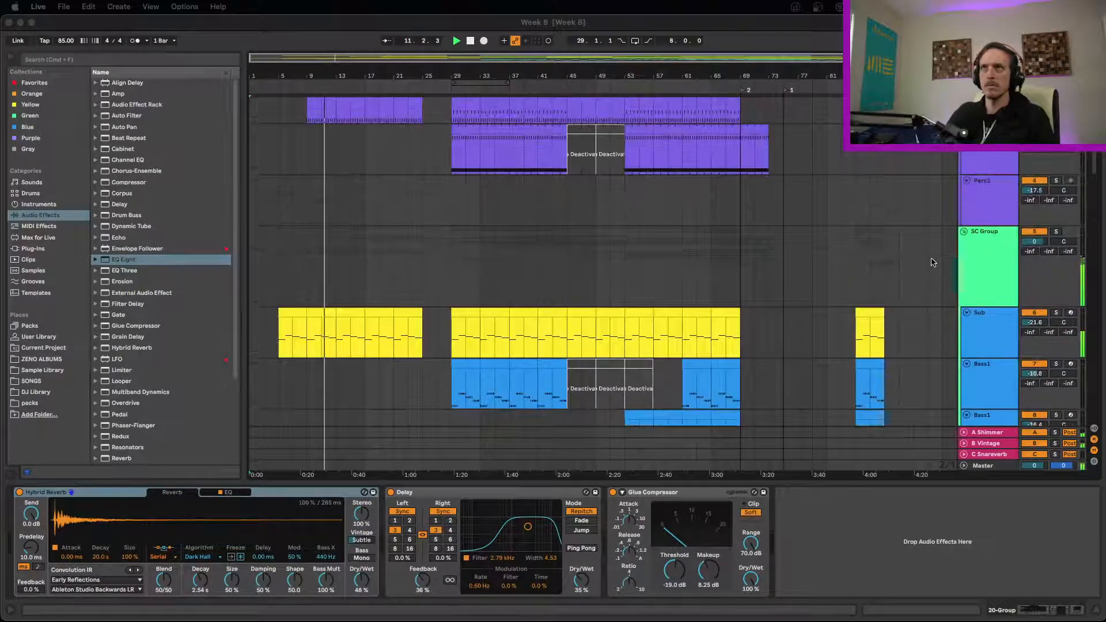
pyautogui.scroll(2, 933, 263)
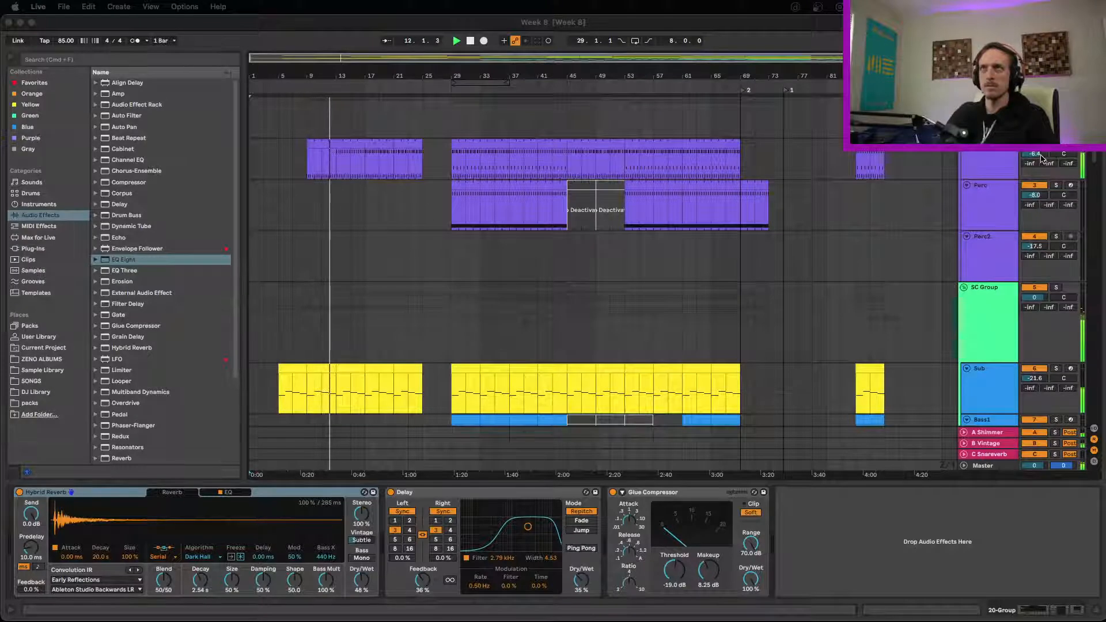
pyautogui.moveTo(1042, 159); pyautogui.dragTo(1041, 164)
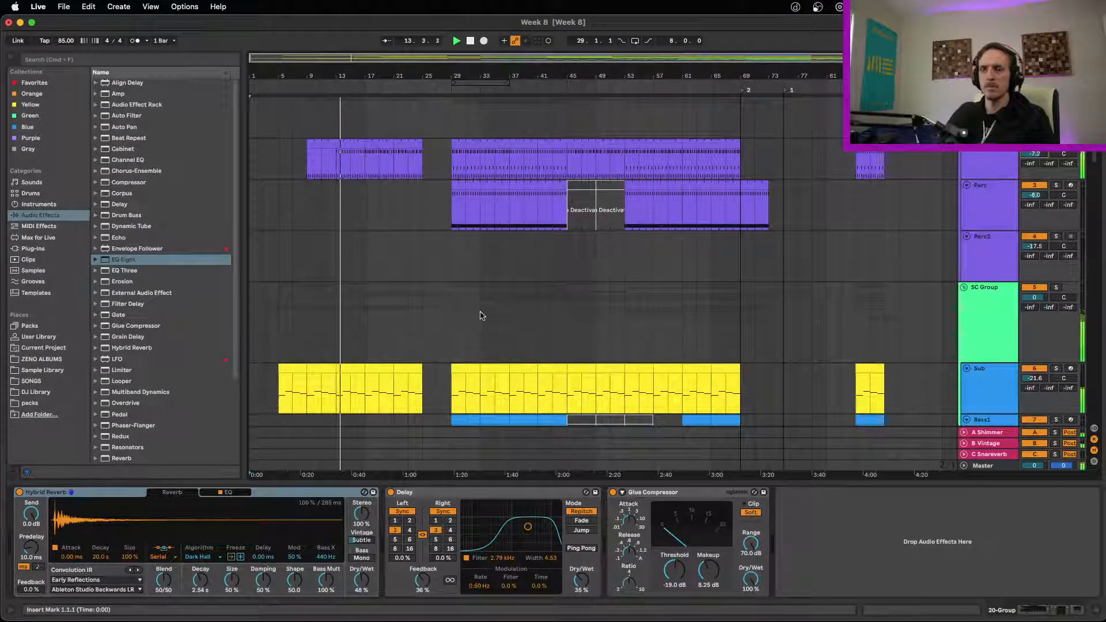
# Set the volume of Synth2 track 14 to -12.2 dB and of Synth1 track 12 to -12.0 dB.
pyautogui.scroll(-5, 480, 311)
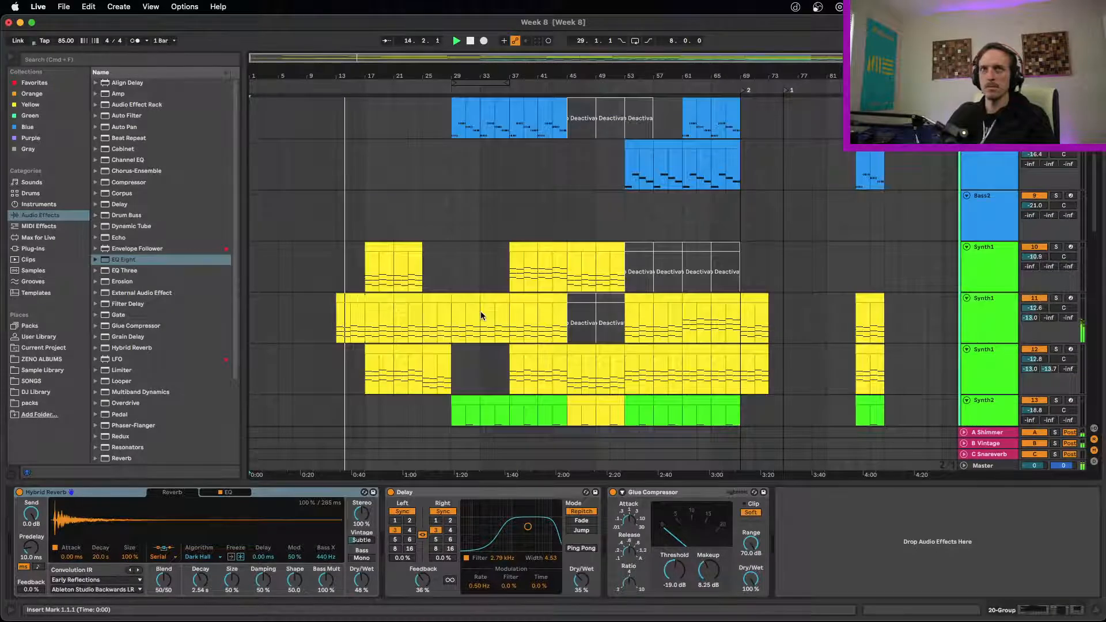
pyautogui.scroll(-5, 481, 314)
pyautogui.scroll(-8, 459, 320)
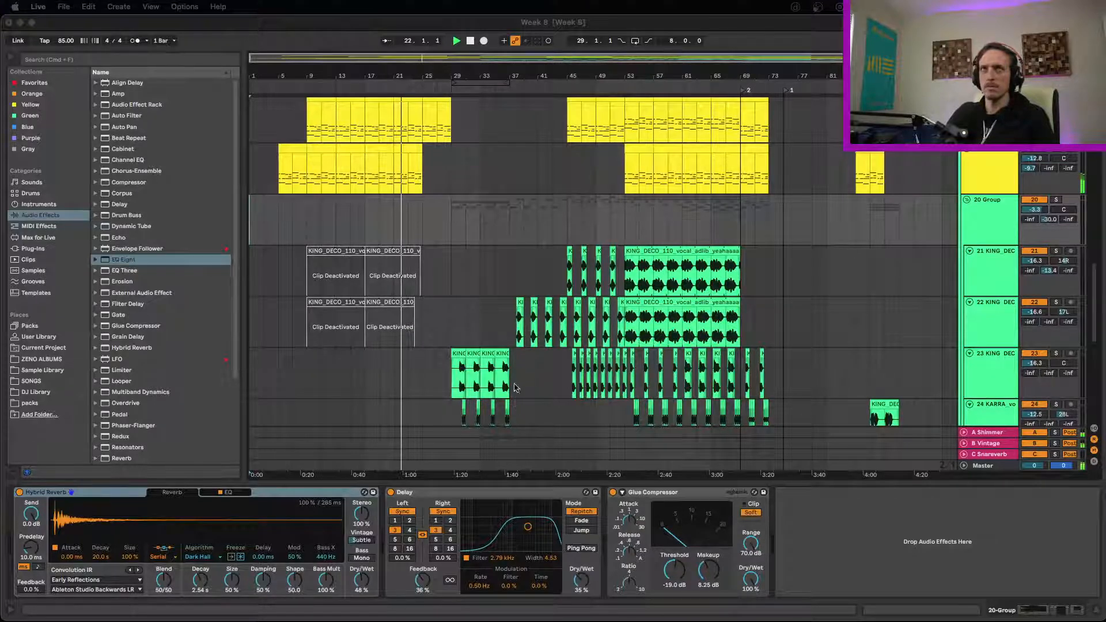
pyautogui.scroll(1, 510, 342)
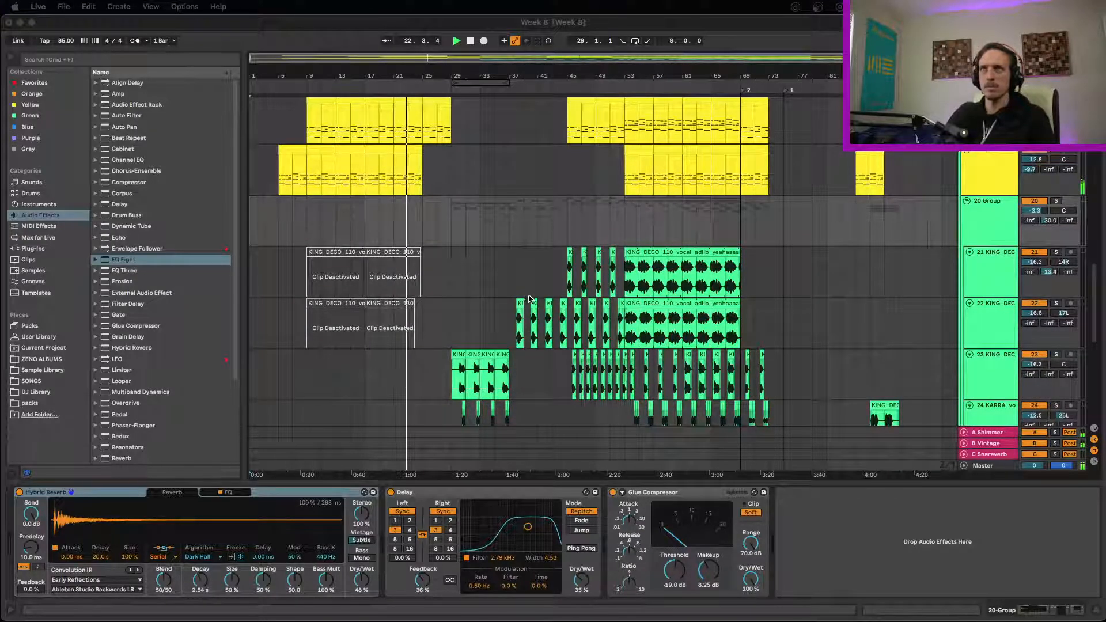
pyautogui.scroll(10, 526, 289)
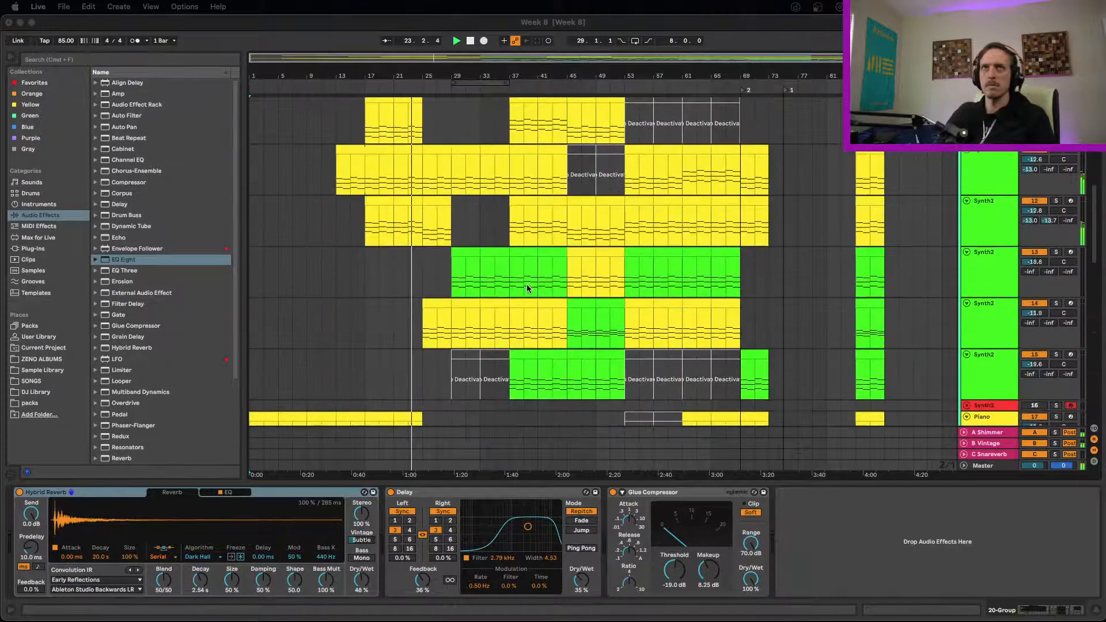
pyautogui.scroll(3, 772, 271)
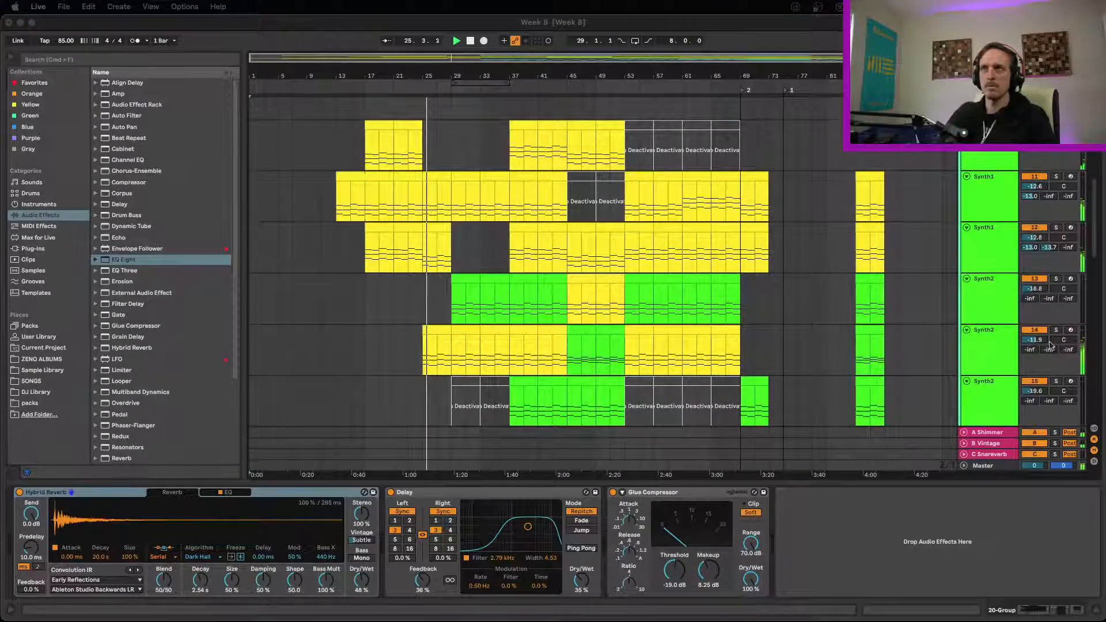
pyautogui.click(1038, 340)
pyautogui.moveTo(1039, 340); pyautogui.dragTo(1039, 343)
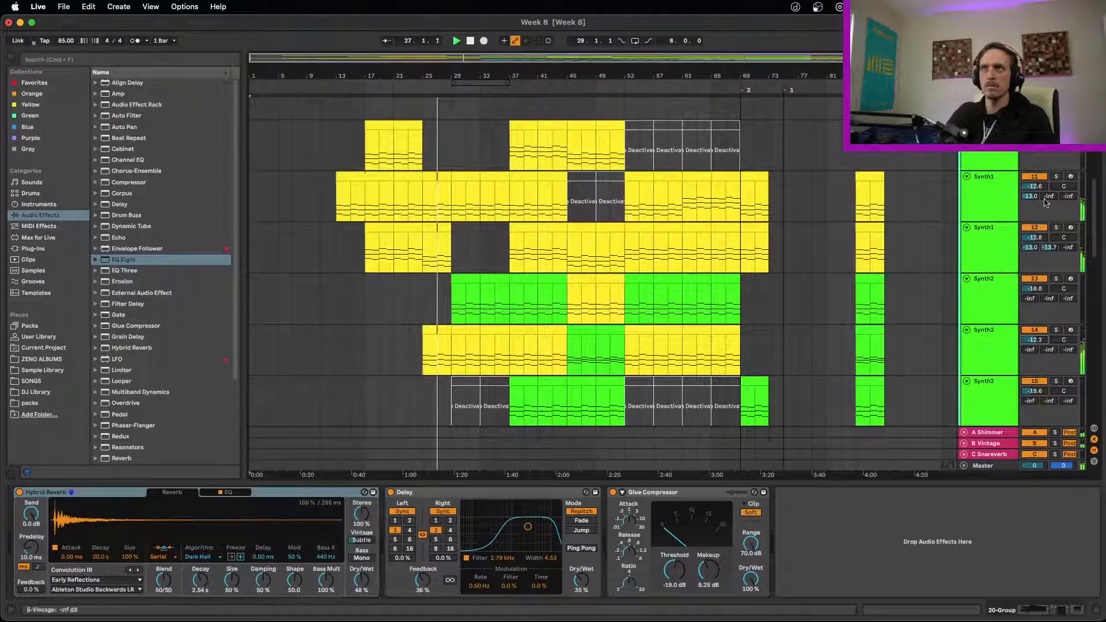
pyautogui.moveTo(1040, 237); pyautogui.dragTo(1041, 233)
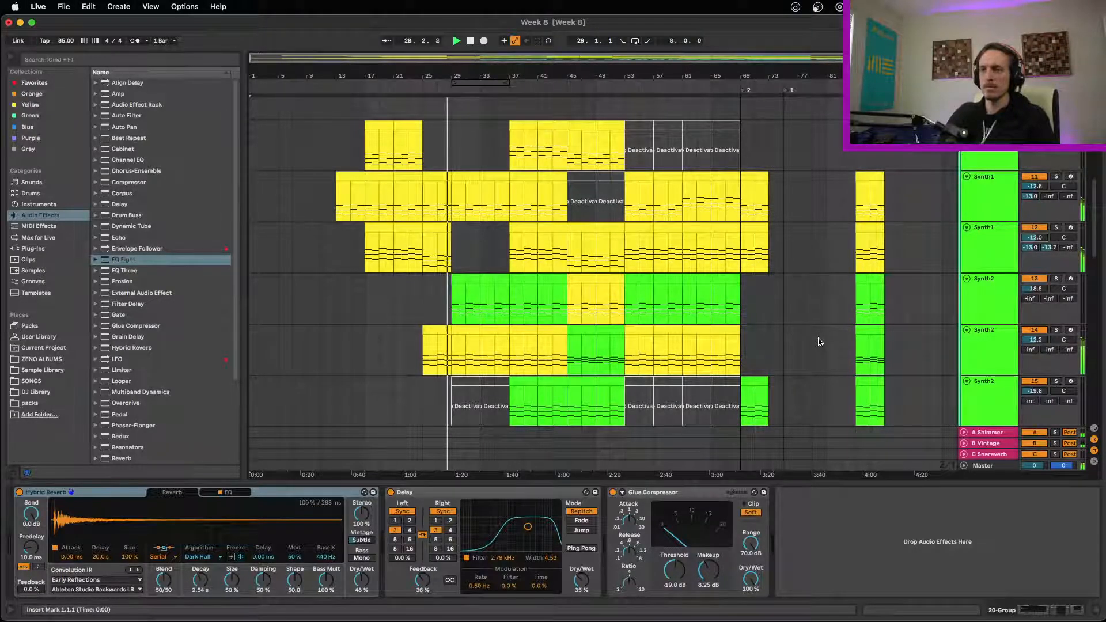
# Lower the volume of the vocal group, track 20, to -4.8 dB.
pyautogui.scroll(-3, 820, 342)
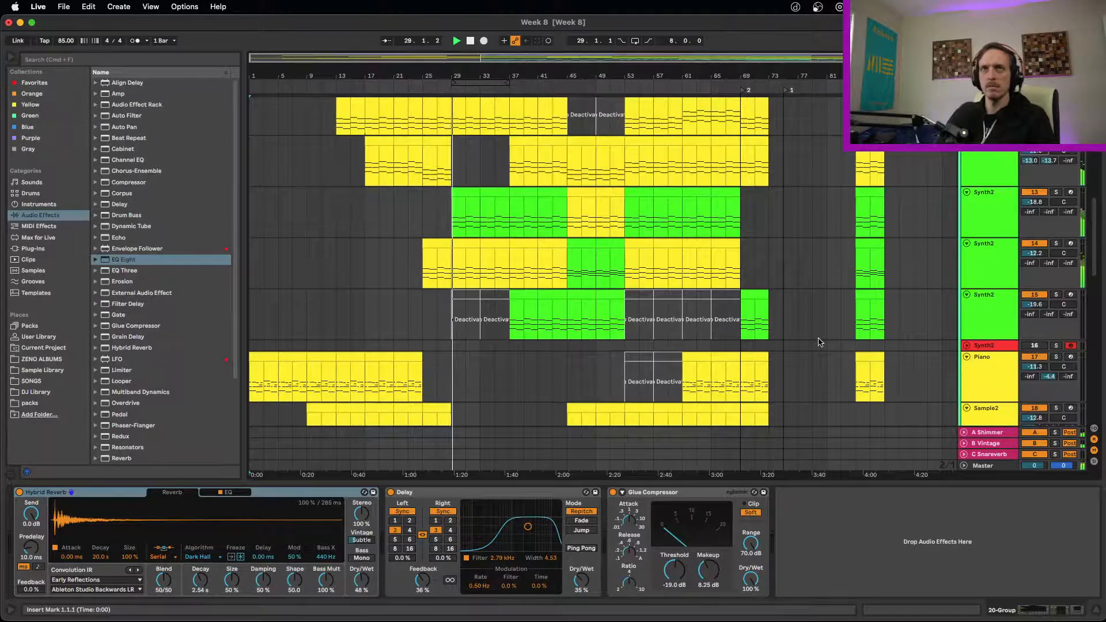
pyautogui.scroll(-4, 820, 342)
pyautogui.scroll(-8, 820, 342)
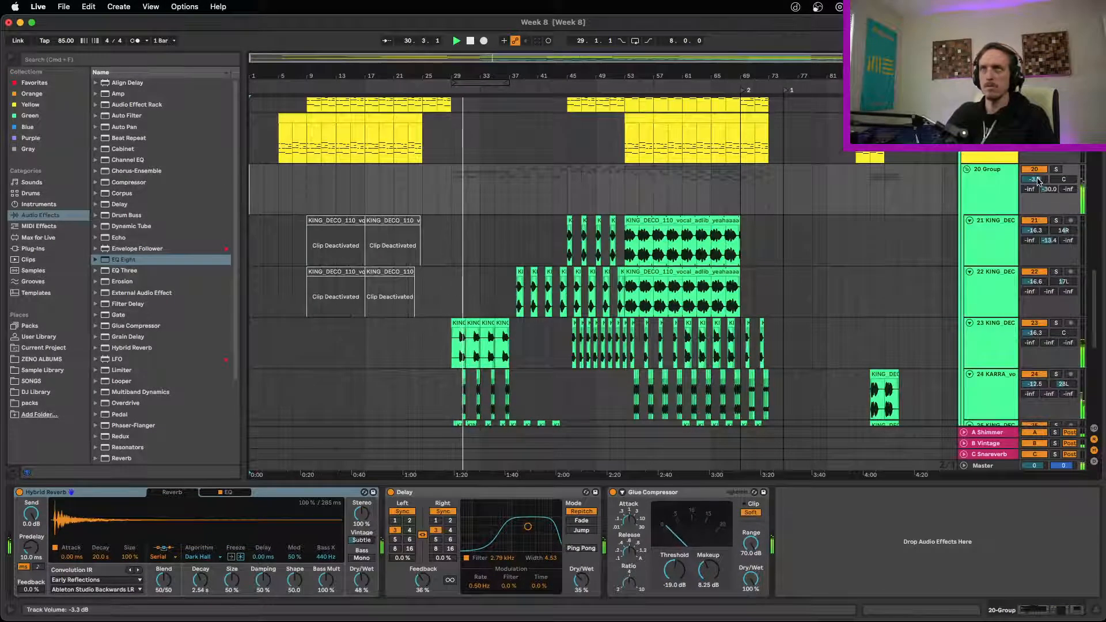
pyautogui.moveTo(1035, 179); pyautogui.dragTo(1034, 187)
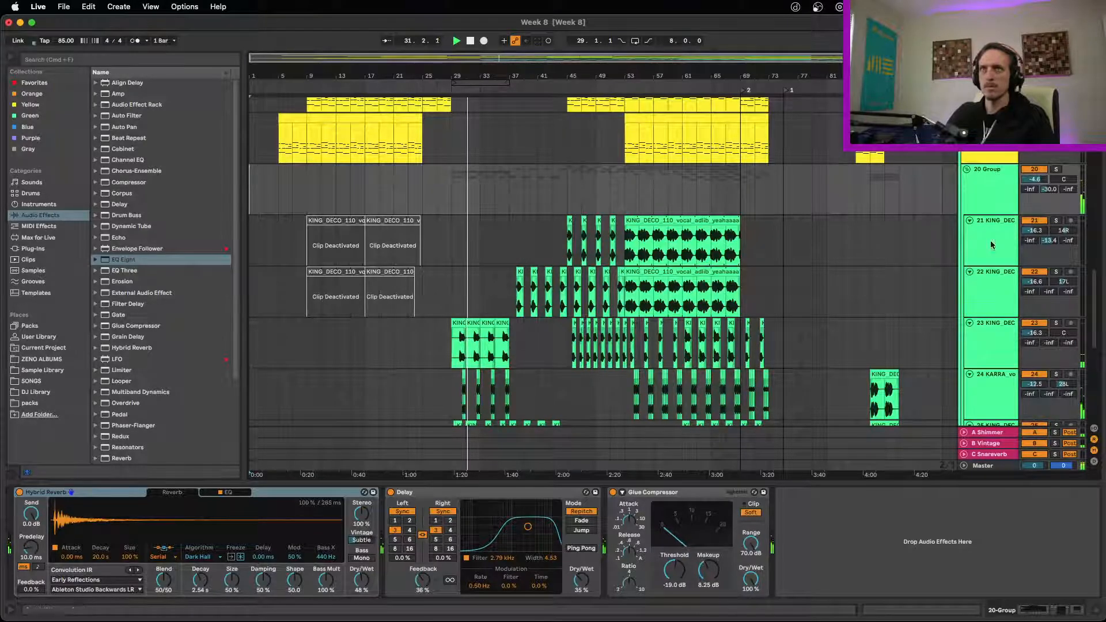
# Lower the volumes of vocal tracks 25, 24 and 23 to -14.1 dB, -13.0 dB and -17.3 dB.
pyautogui.scroll(-3, 915, 315)
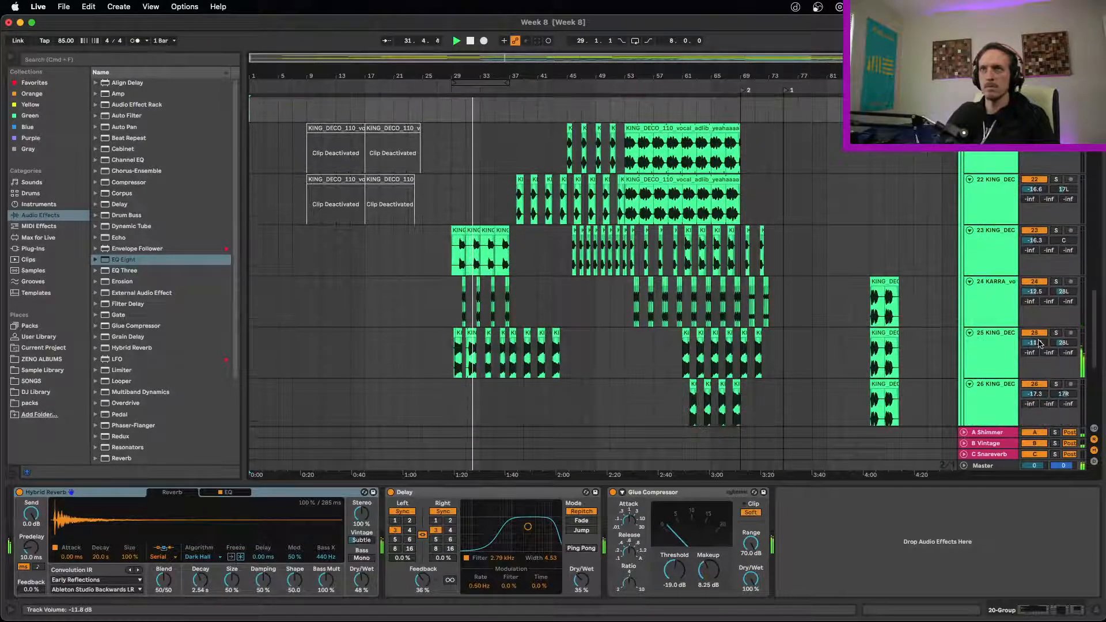
pyautogui.moveTo(1034, 342); pyautogui.dragTo(1035, 348)
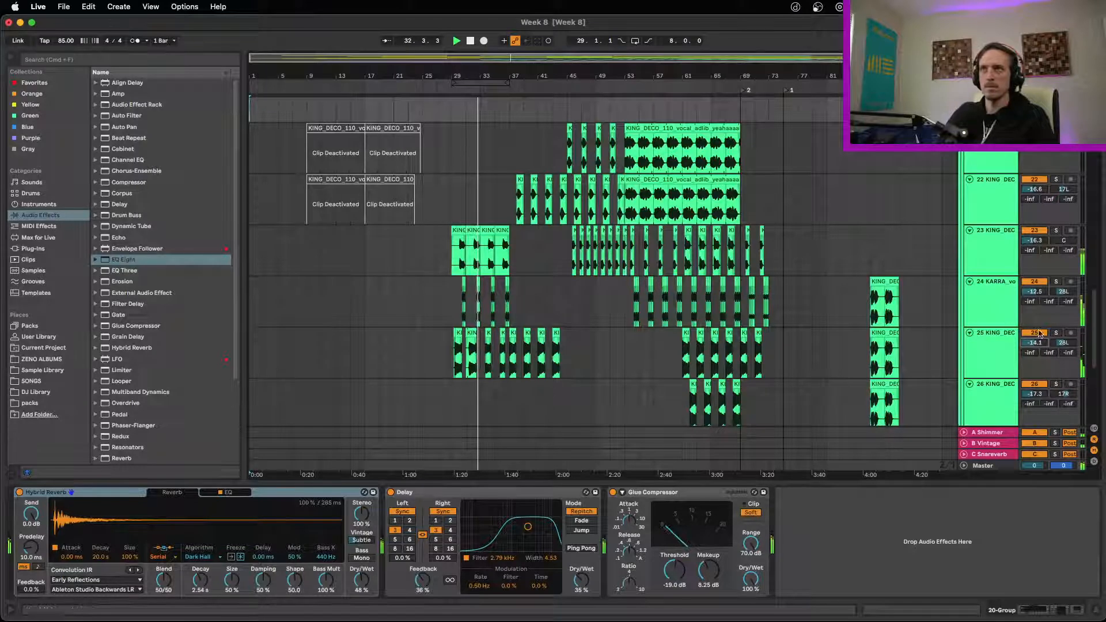
pyautogui.moveTo(1035, 290); pyautogui.dragTo(1036, 292)
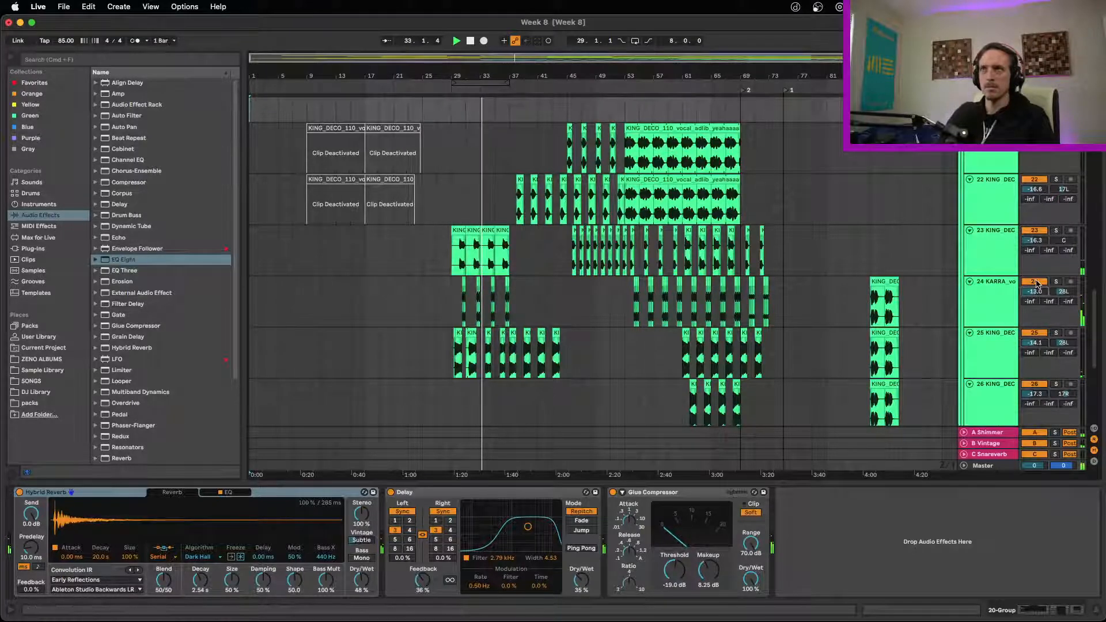
pyautogui.moveTo(1035, 240); pyautogui.dragTo(1036, 244)
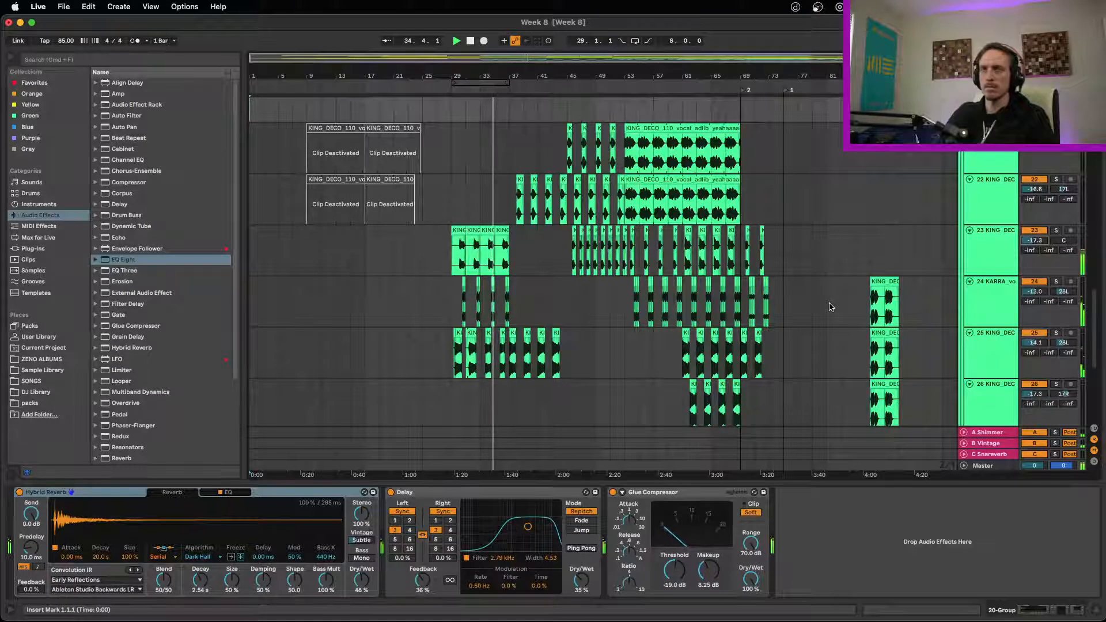
# Lower the volume of vocal track 22 to -19.0 dB while the arrangement plays.
pyautogui.moveTo(494, 77); pyautogui.dragTo(493, 132)
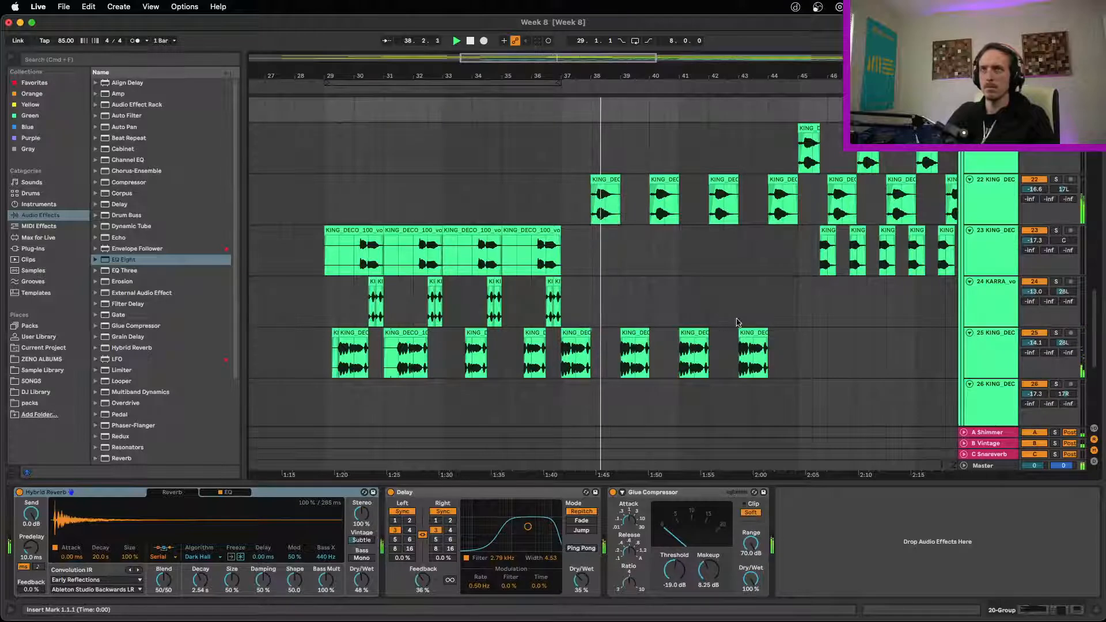
pyautogui.scroll(1, 764, 308)
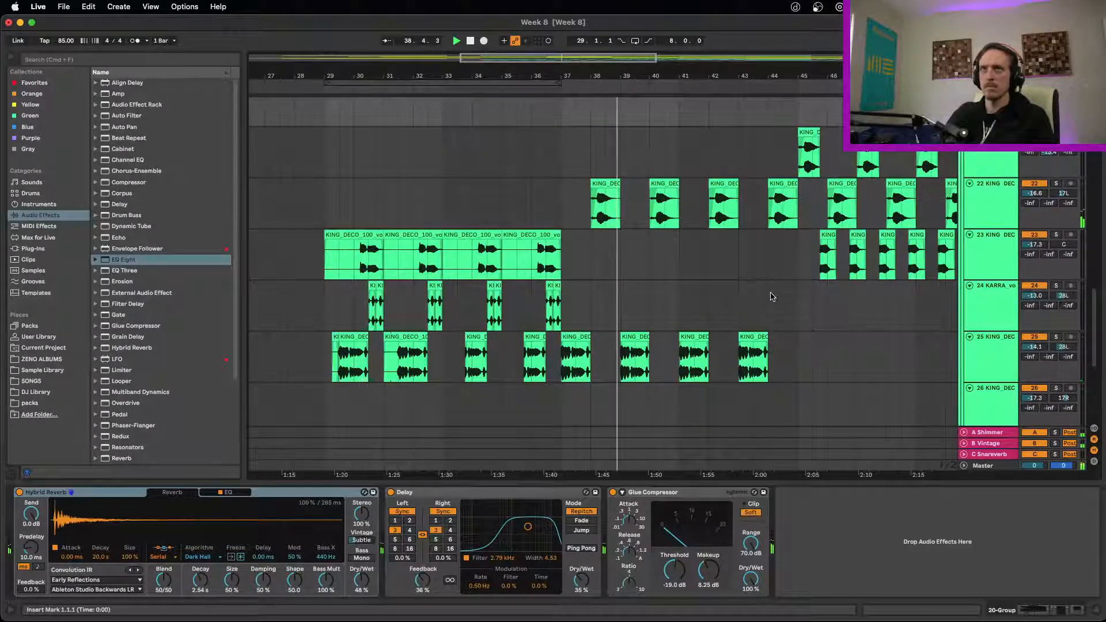
pyautogui.scroll(-3, 772, 296)
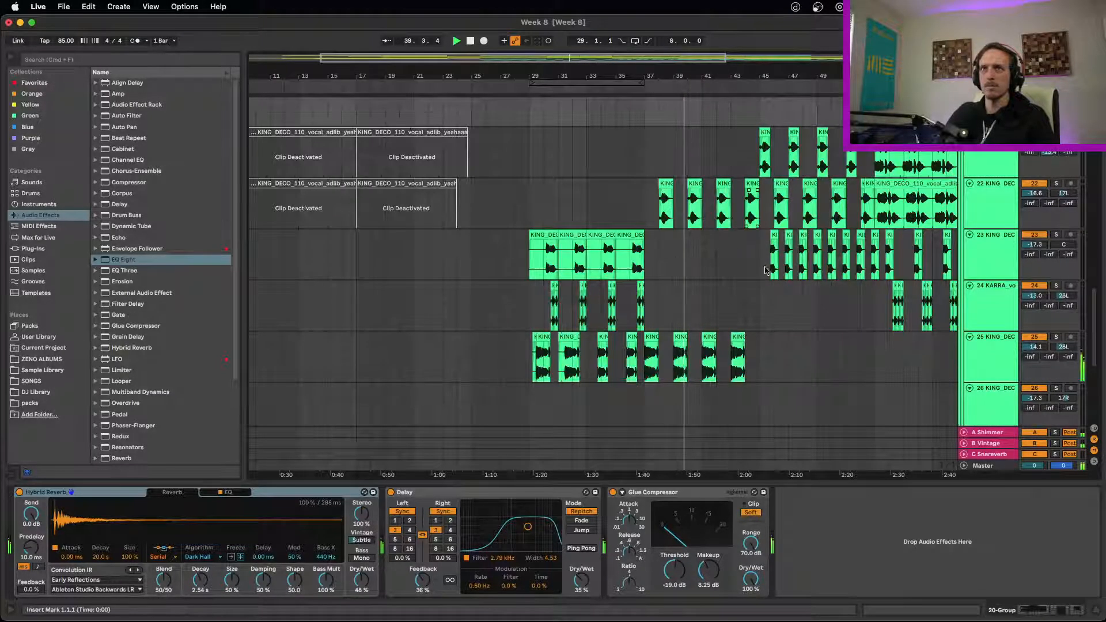
pyautogui.scroll(6, 765, 287)
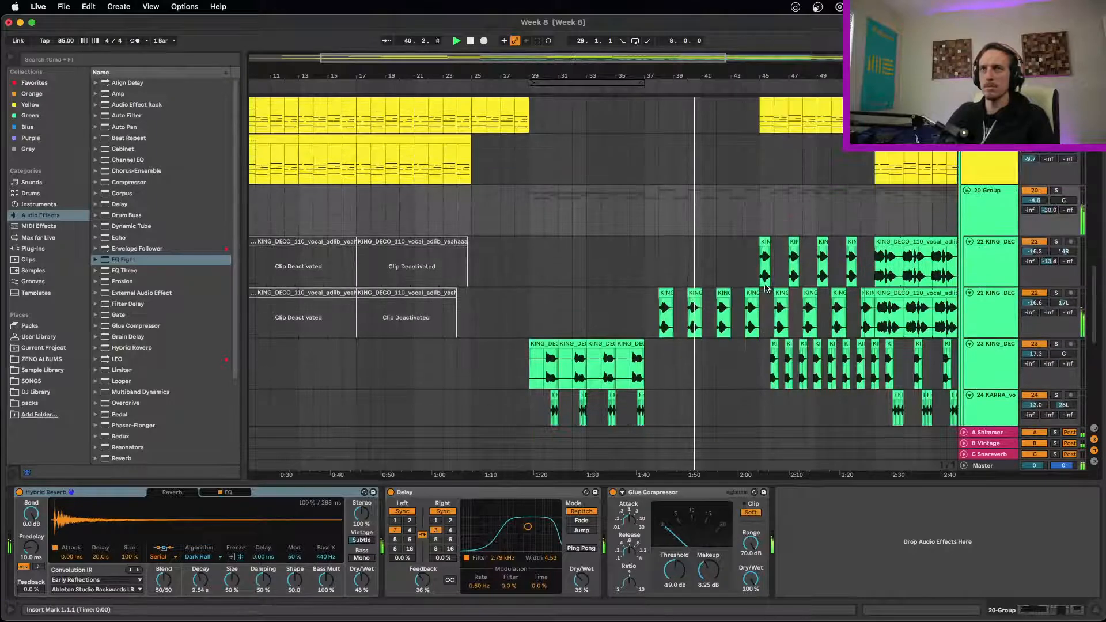
pyautogui.scroll(-2, 1035, 304)
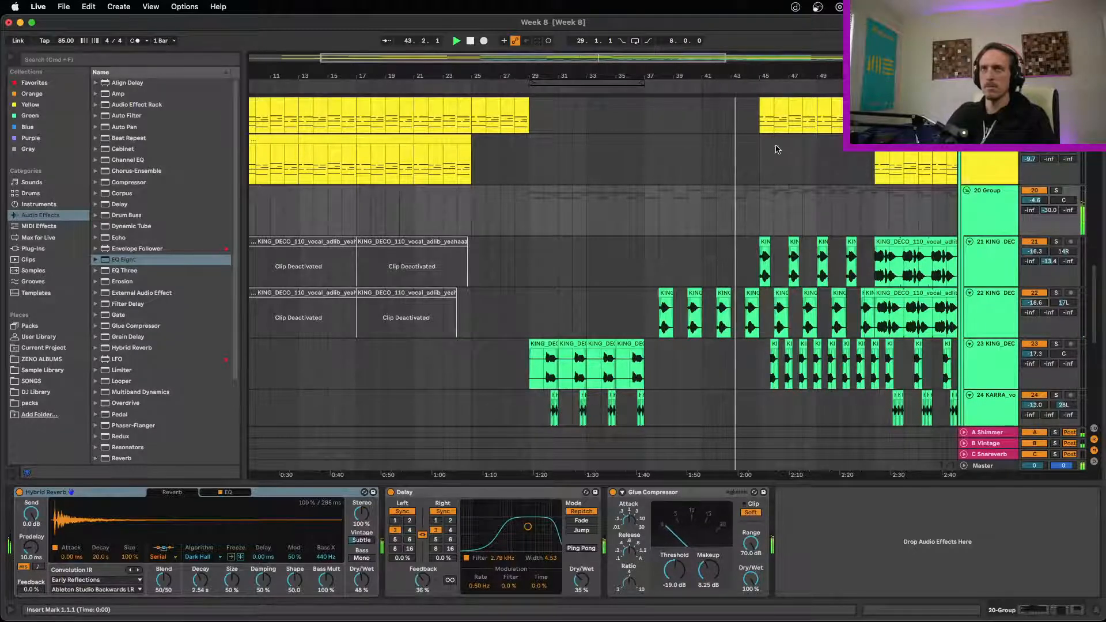
pyautogui.moveTo(810, 75); pyautogui.dragTo(723, 56)
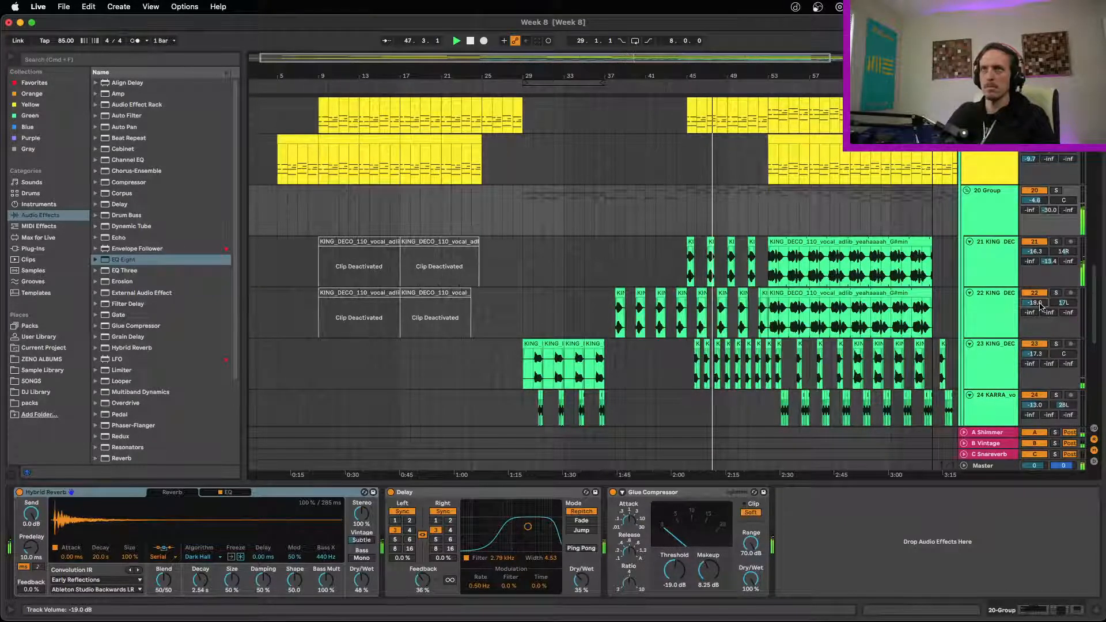
pyautogui.moveTo(1039, 302); pyautogui.dragTo(1041, 306)
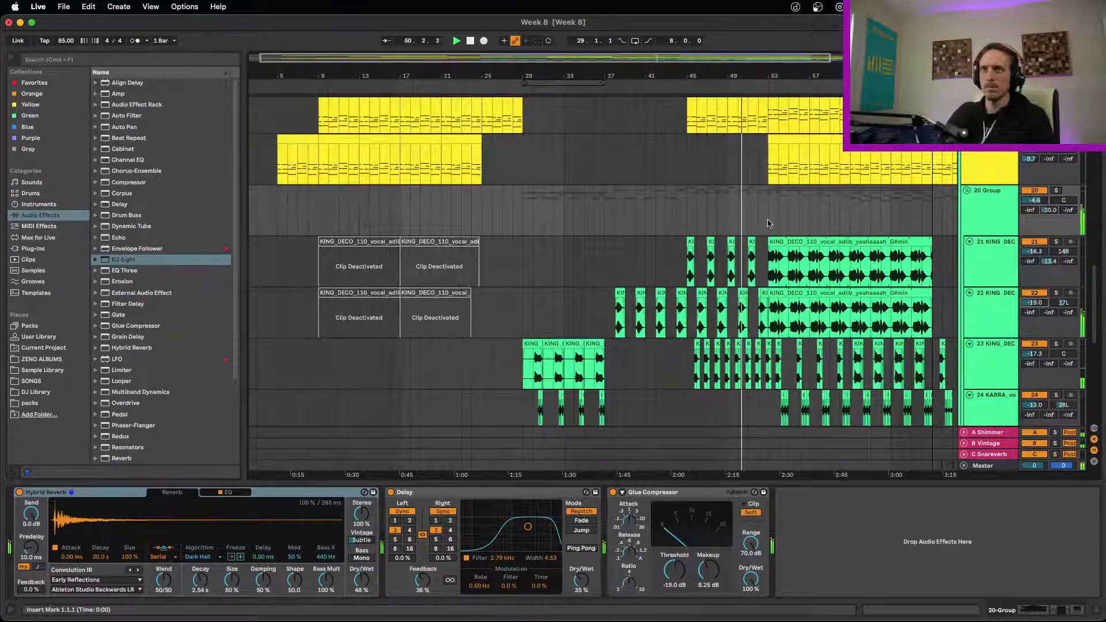
# Set the volume of vocal track 26 to -16.2 dB during playback.
pyautogui.scroll(1, 766, 223)
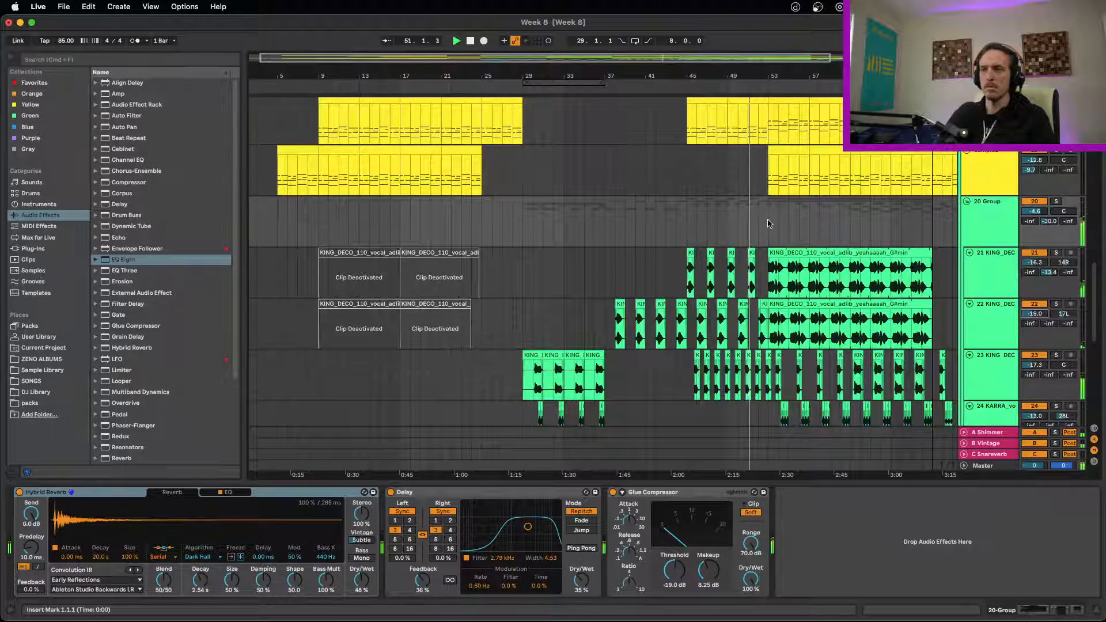
pyautogui.moveTo(668, 71); pyautogui.dragTo(605, 63)
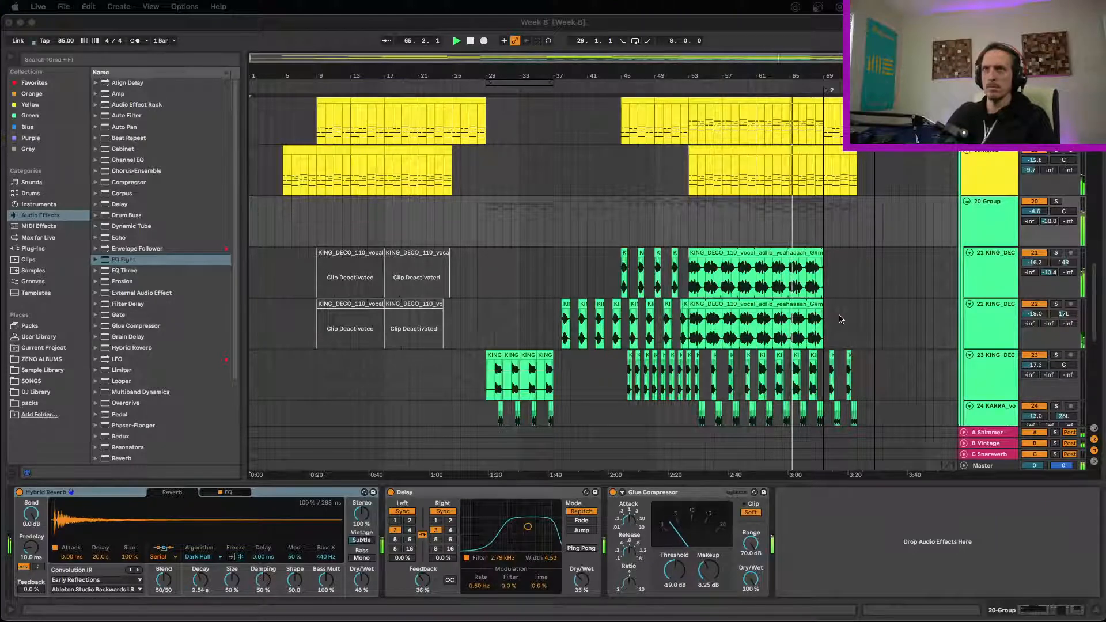
pyautogui.scroll(-3, 885, 328)
pyautogui.scroll(-2, 887, 331)
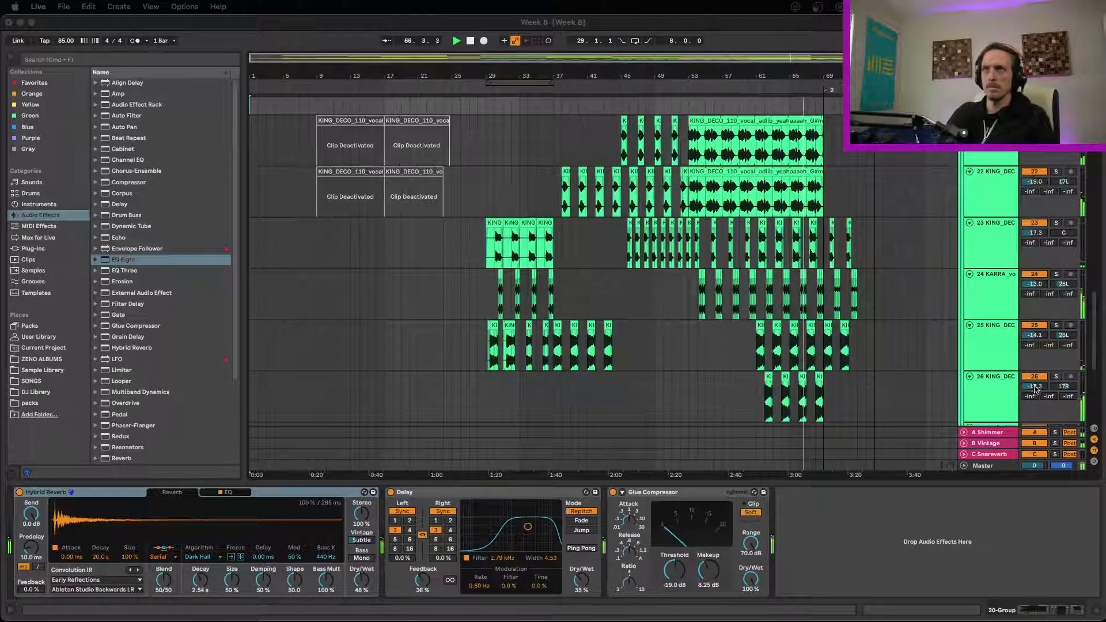
pyautogui.moveTo(1035, 386); pyautogui.dragTo(1035, 381)
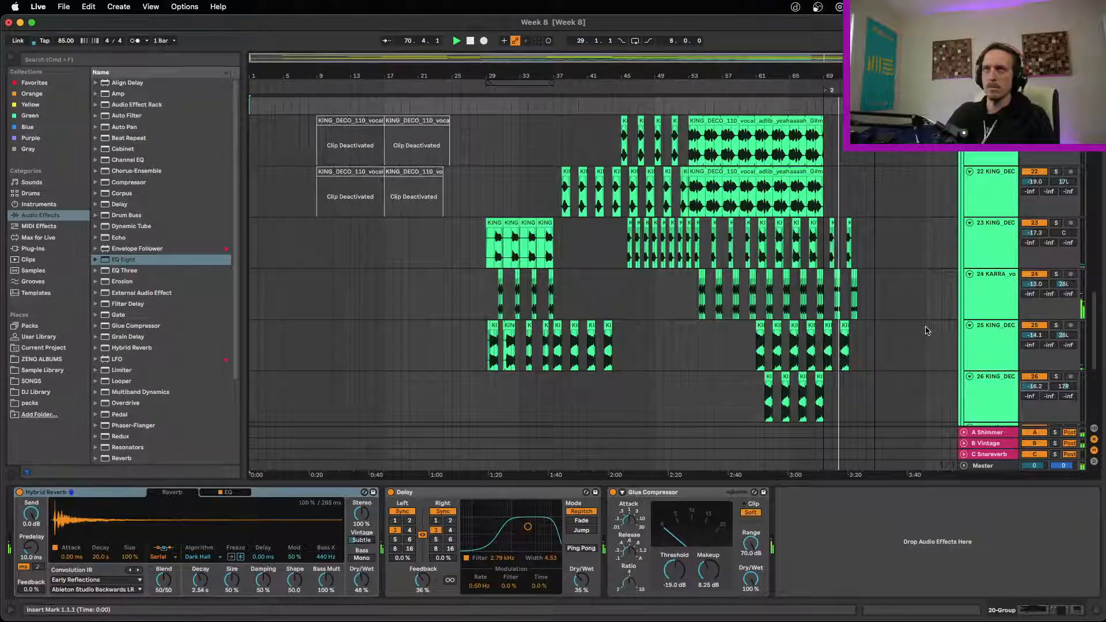
# Audition vocal track 26 from bar 61, first soloed and then unsoloed with the full mix.
pyautogui.scroll(1, 926, 331)
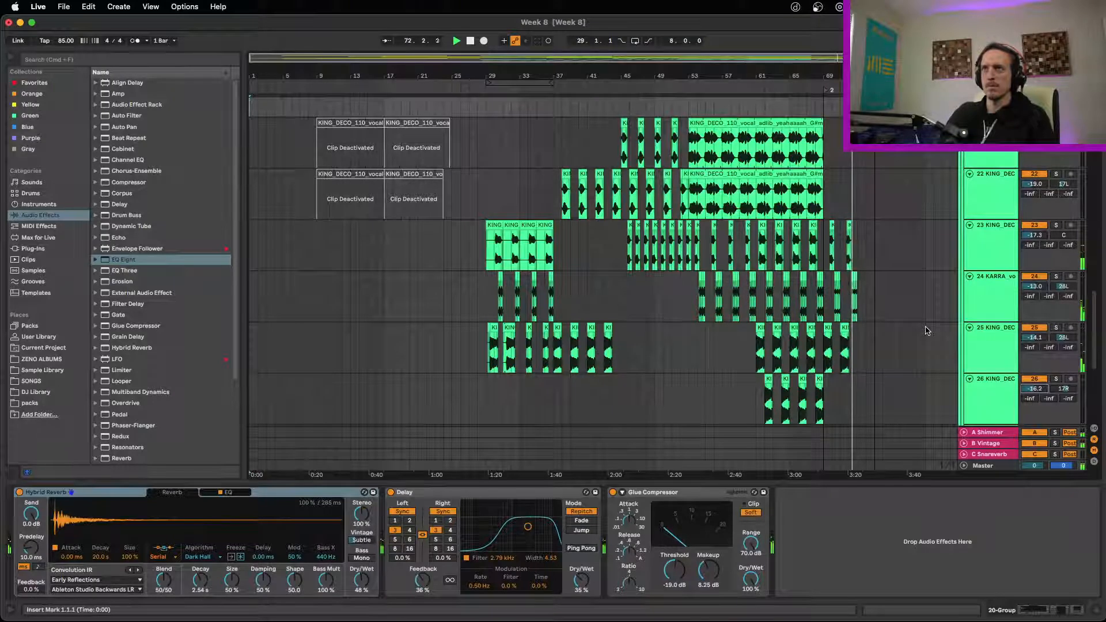
pyautogui.scroll(3, 924, 328)
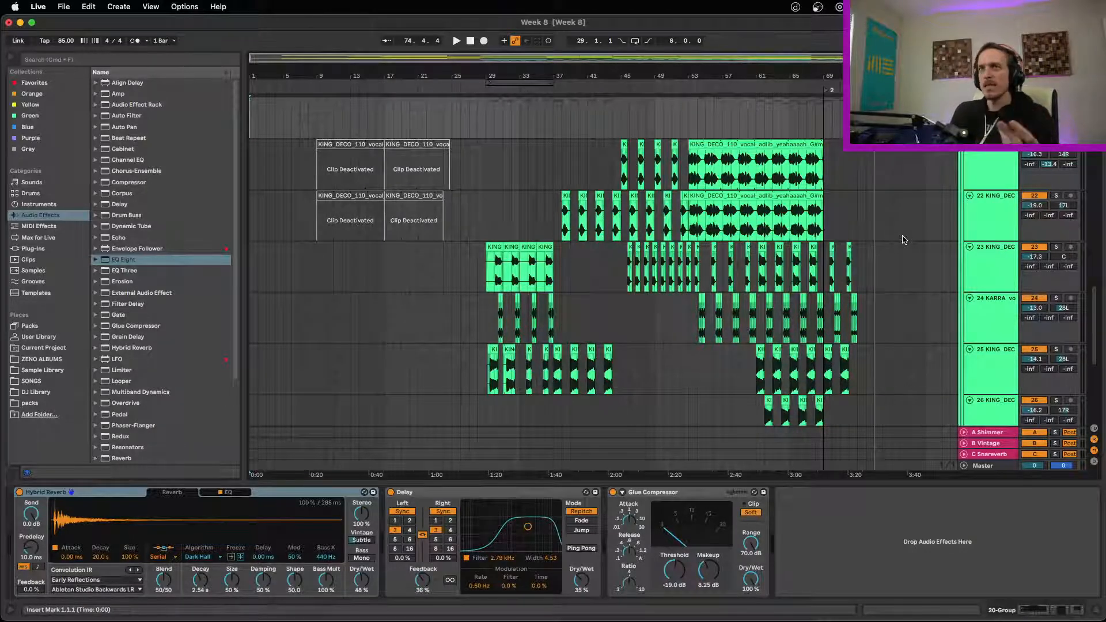
pyautogui.scroll(-2, 891, 253)
pyautogui.click(759, 363)
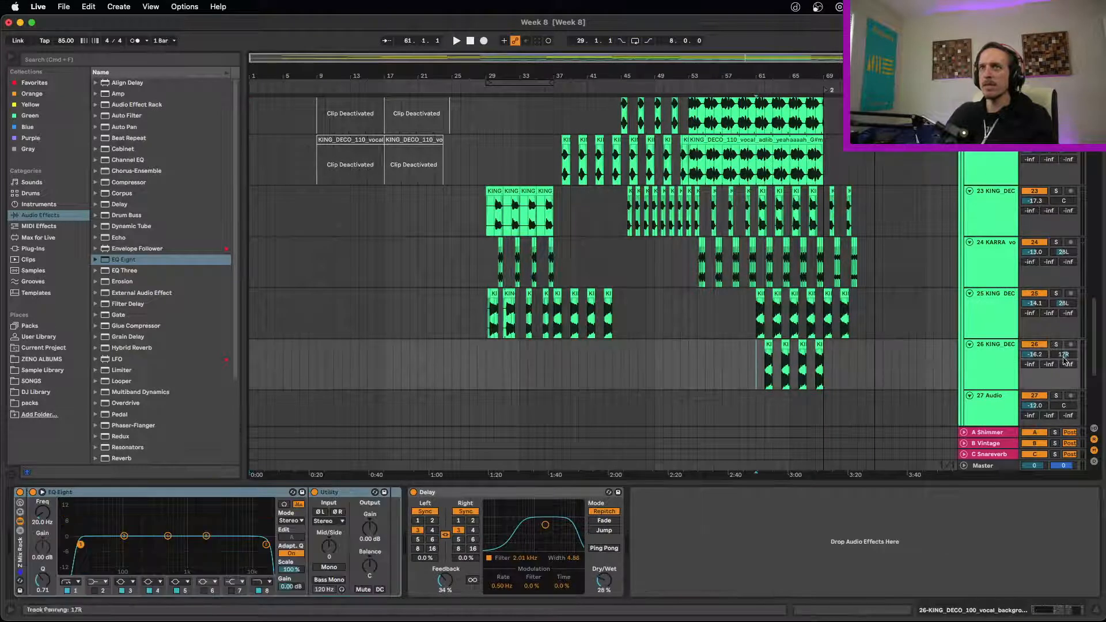
pyautogui.click(1057, 344)
pyautogui.press('space')
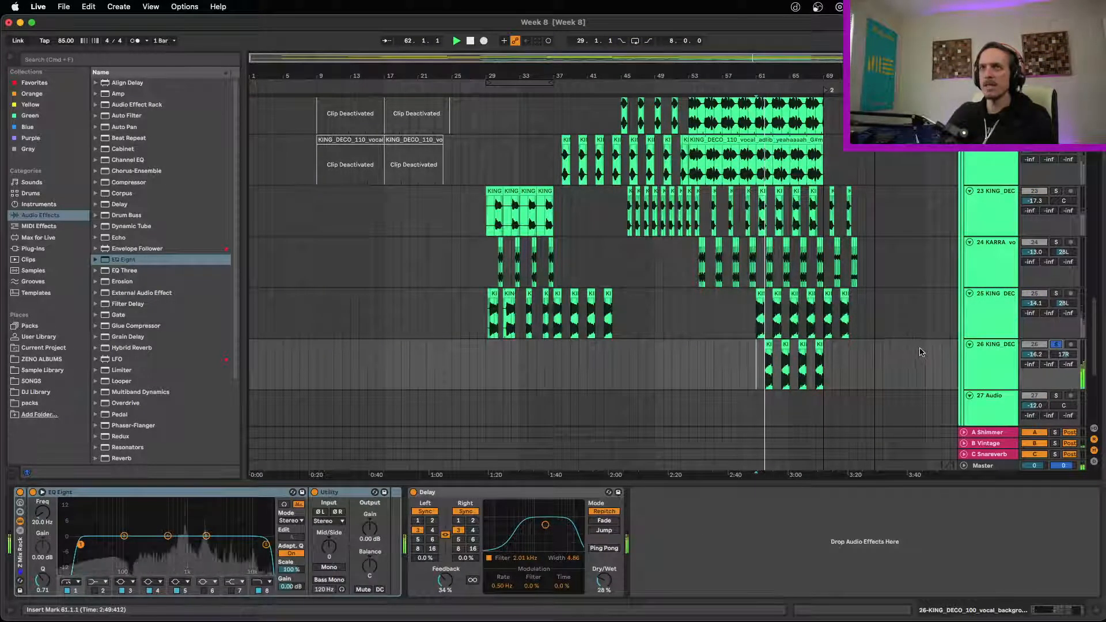
pyautogui.click(1057, 345)
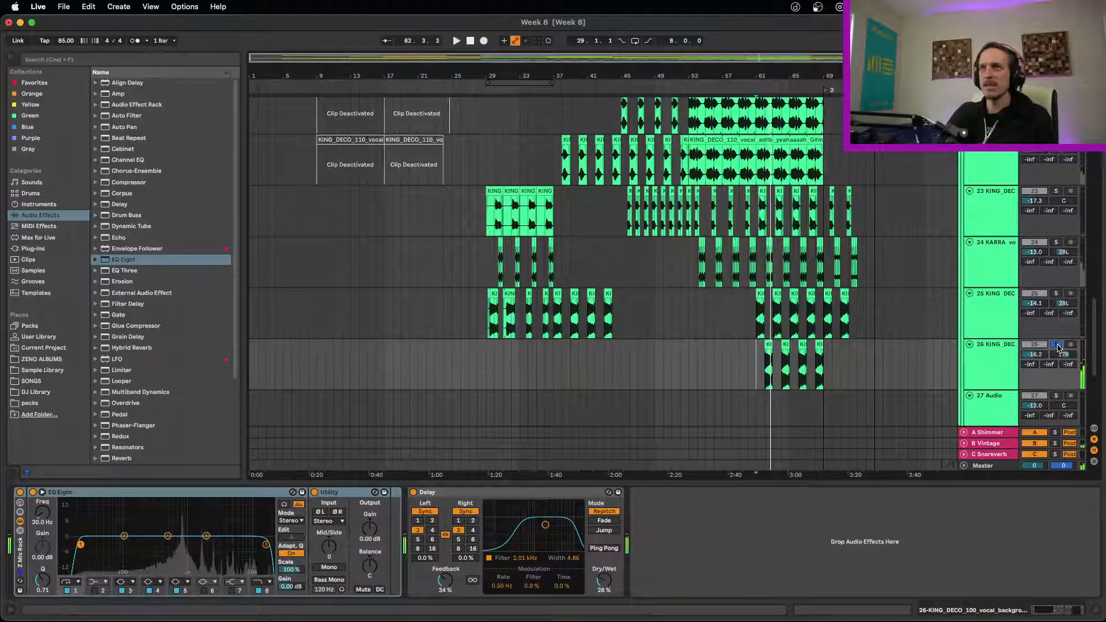
pyautogui.press('space')
pyautogui.press('space')
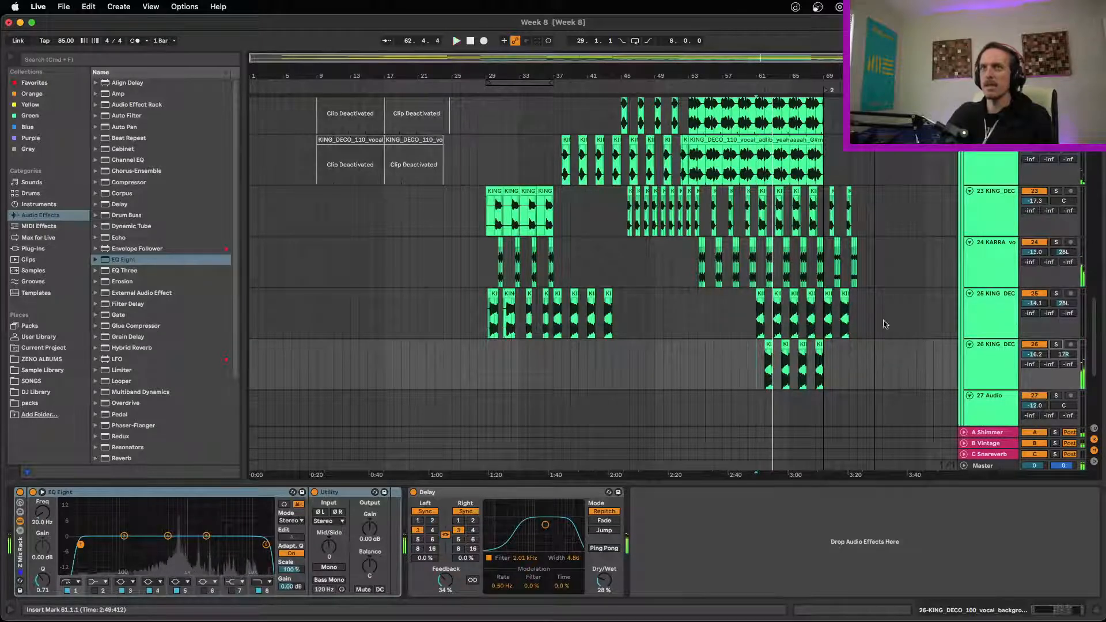
# Start playback from bar 45, at the green clips on Synth2 track 14.
pyautogui.scroll(3, 807, 265)
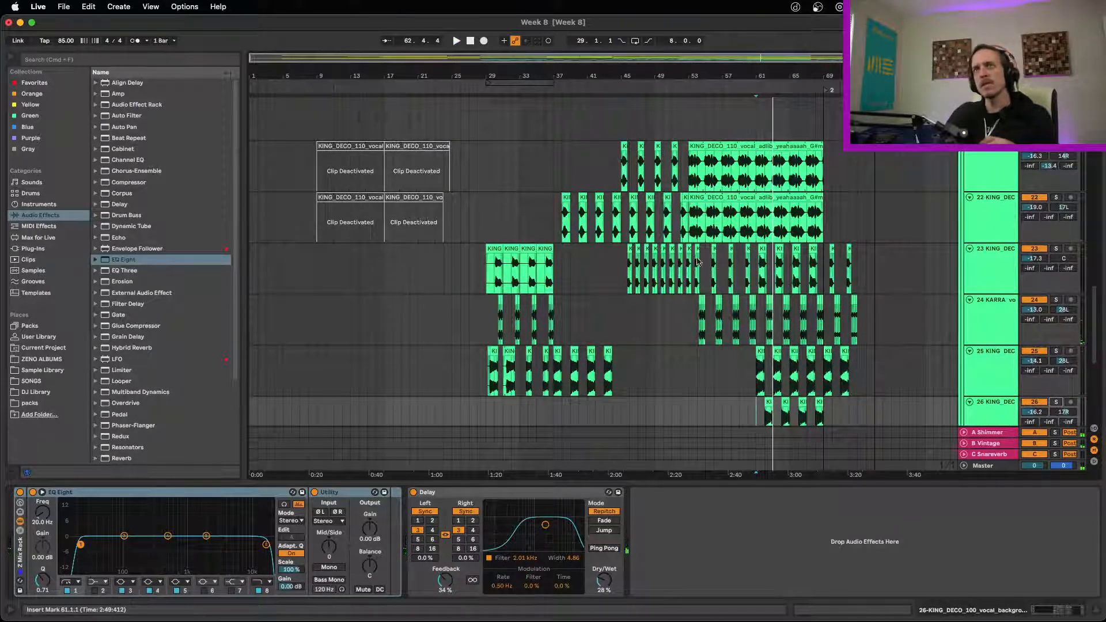
pyautogui.scroll(1, 759, 247)
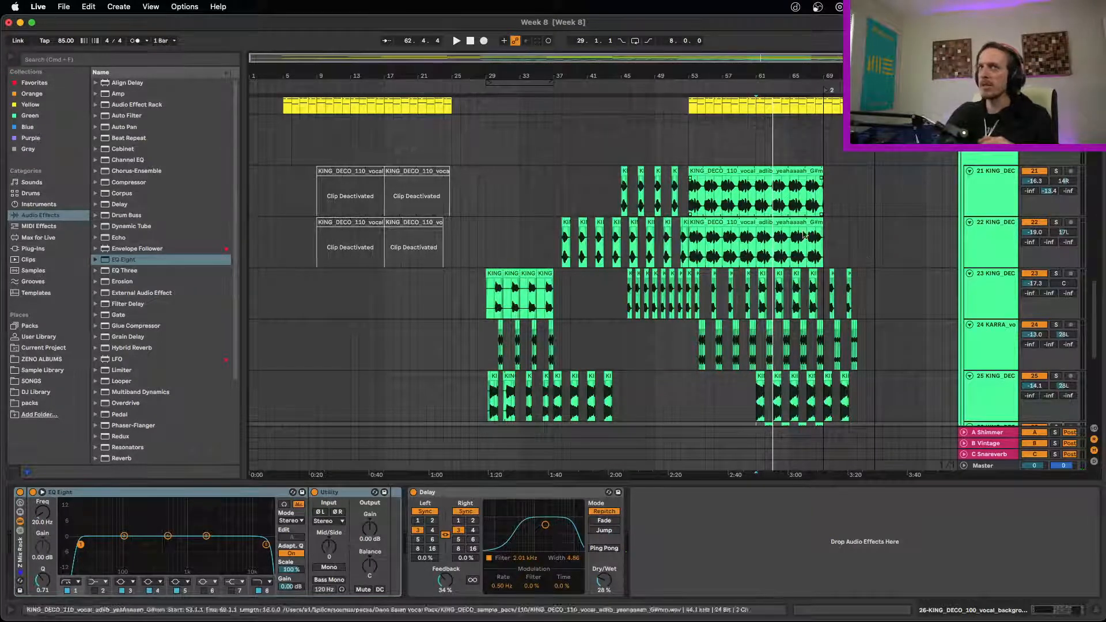
pyautogui.scroll(3, 853, 265)
pyautogui.scroll(3, 840, 272)
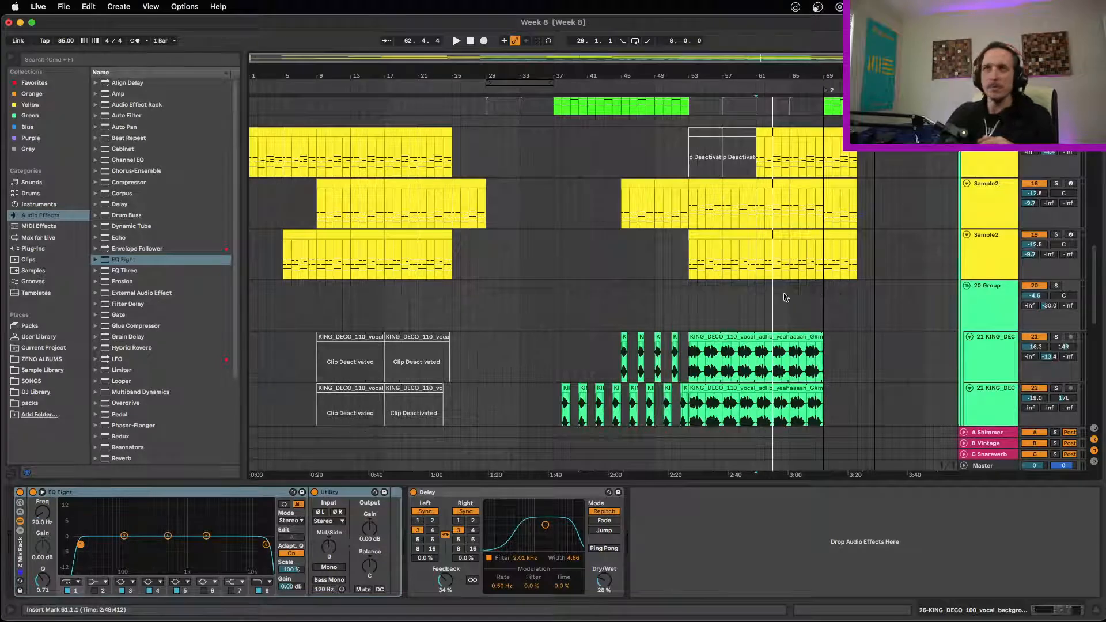
pyautogui.scroll(2, 841, 298)
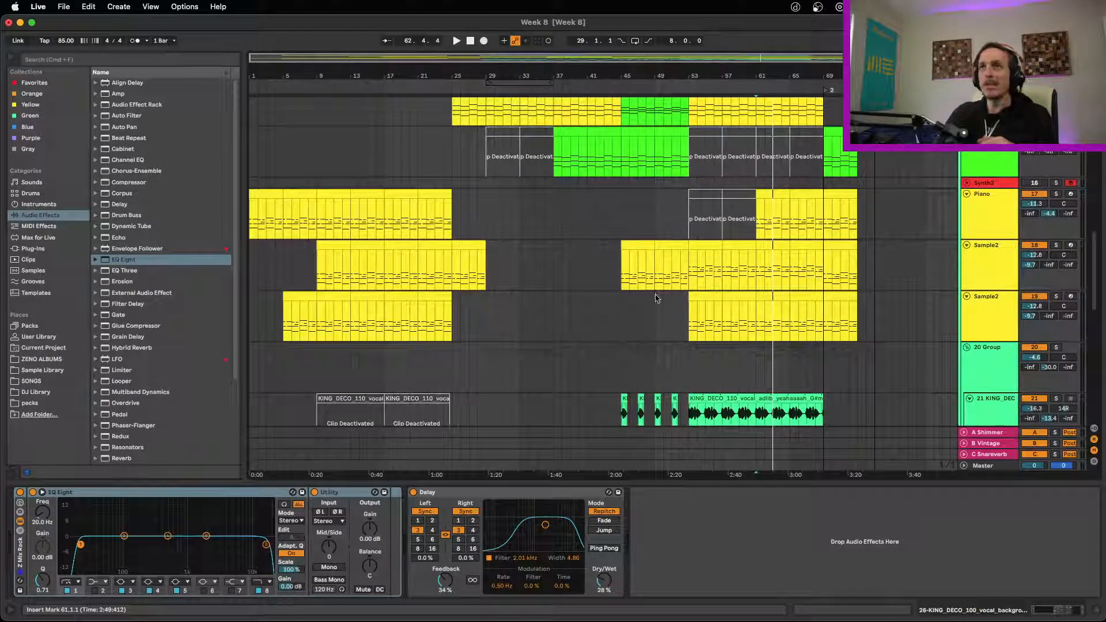
pyautogui.scroll(6, 655, 298)
pyautogui.click(621, 260)
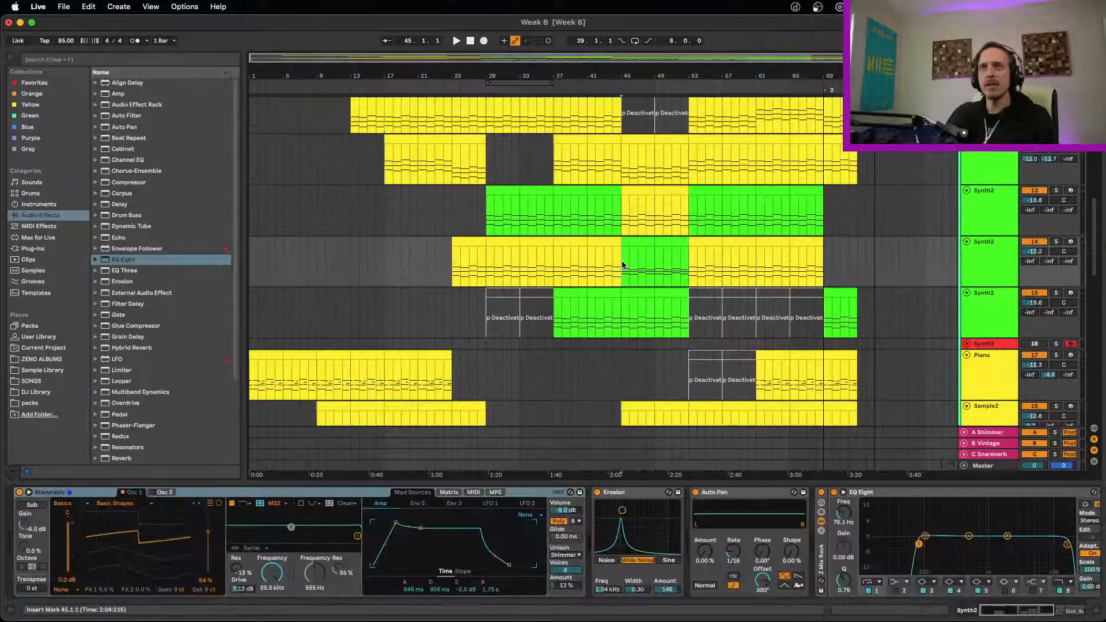
pyautogui.press('space')
pyautogui.scroll(1, 893, 237)
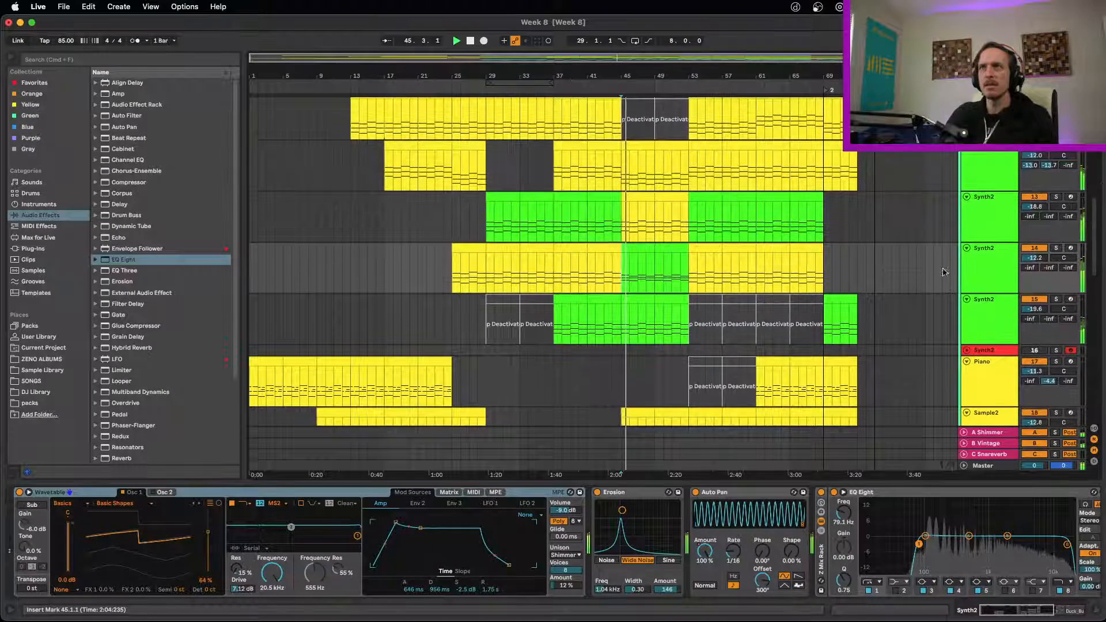
# Check Synth2 track 13 in solo, unsolo it and lower its volume to -19.4 dB.
pyautogui.click(1057, 197)
pyautogui.click(1058, 197)
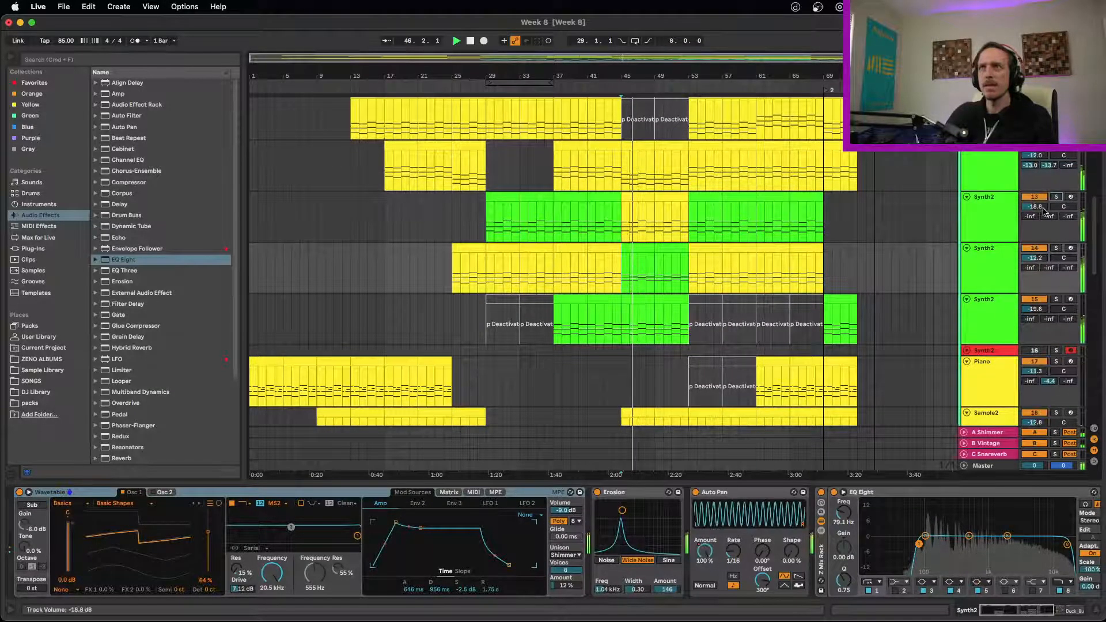
pyautogui.moveTo(1036, 206); pyautogui.dragTo(1034, 198)
# Compare the mix with Synth2 track 13 muted and with its bar 45 to 53 clips deactivated, restoring both before stopping playback.
pyautogui.click(1034, 197)
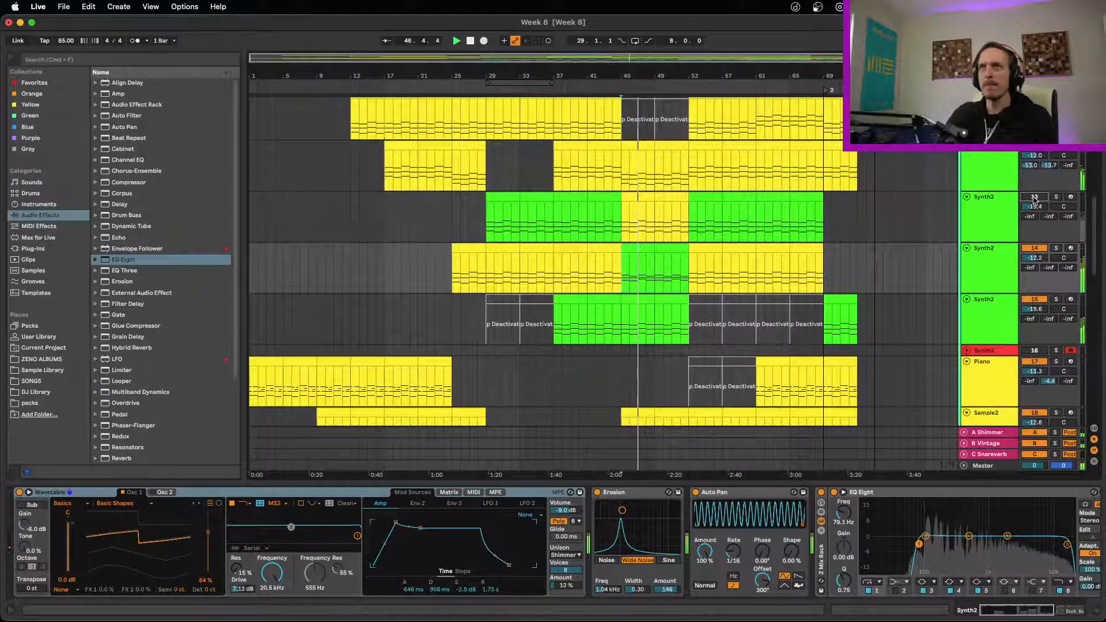
pyautogui.click(1034, 197)
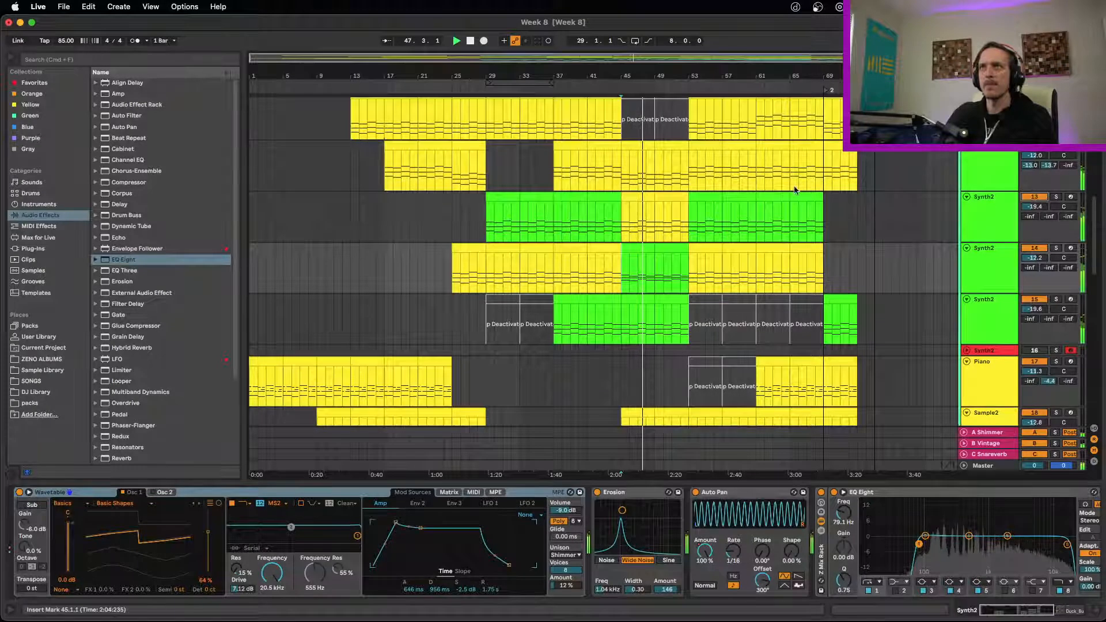
pyautogui.click(644, 198)
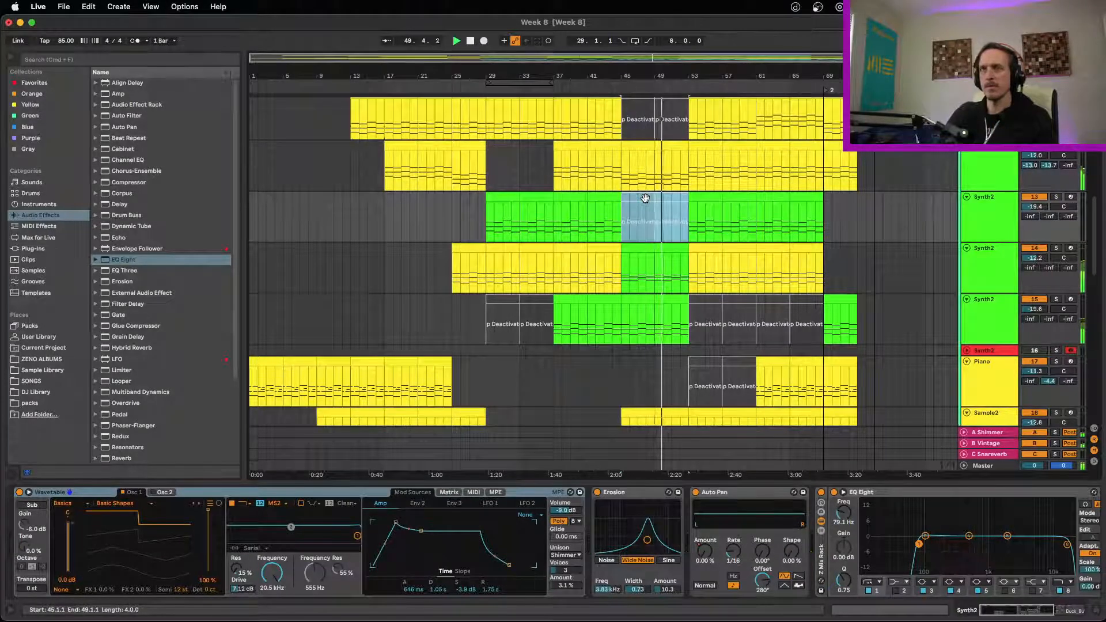
pyautogui.click(646, 198)
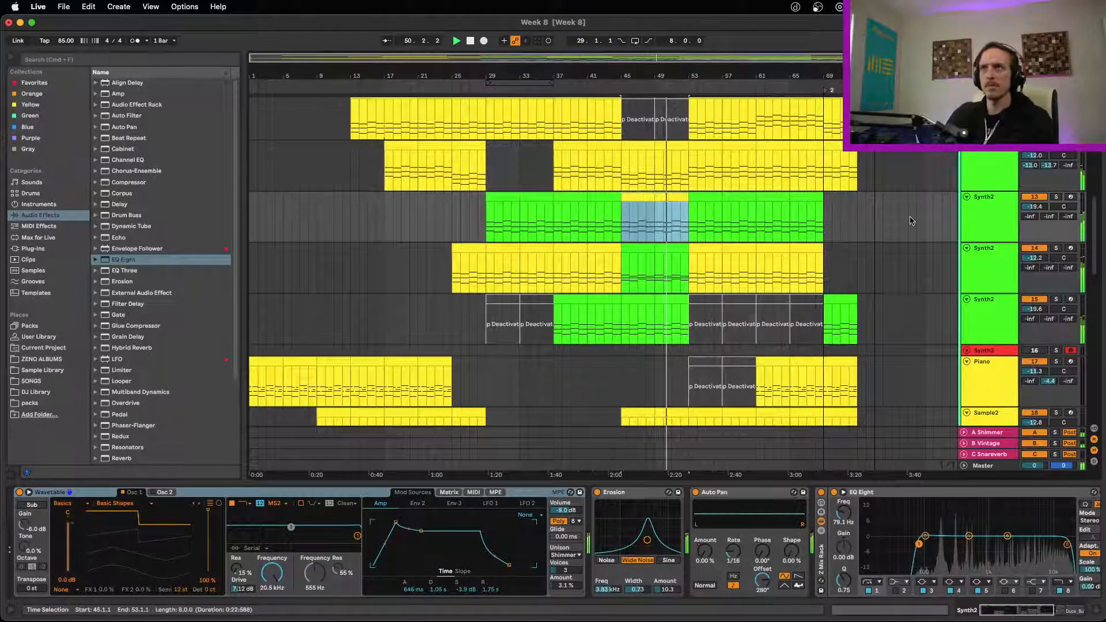
pyautogui.press('space')
# Lower all note velocities in Synth2 track 13's bar 45 clip to the minimum and duplicate that clip to bar 49.
pyautogui.doubleClick(638, 197)
pyautogui.click(413, 510)
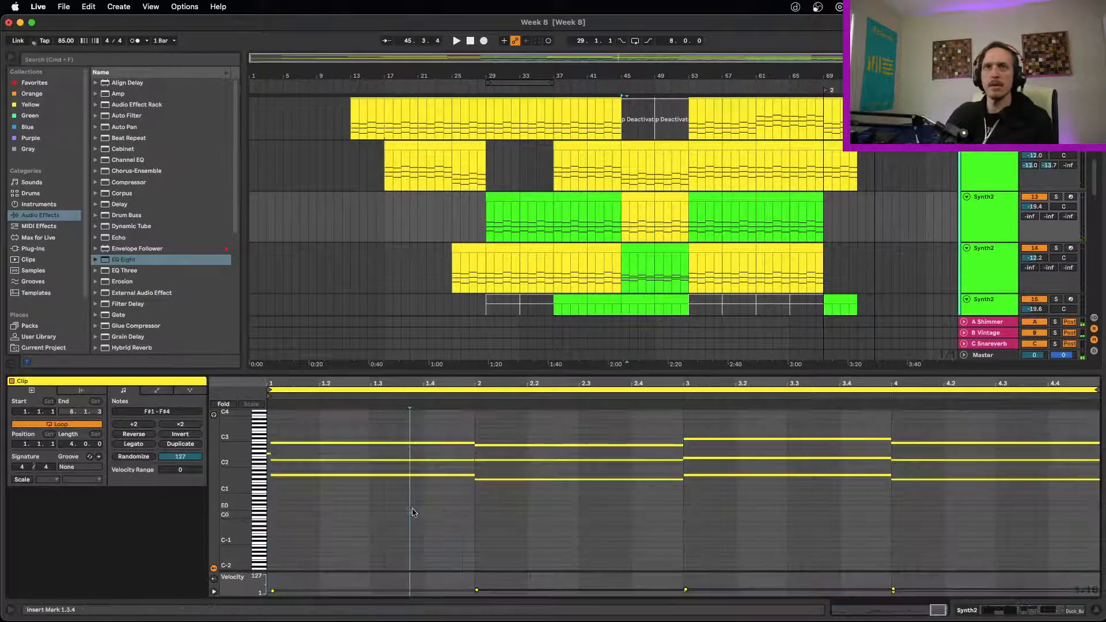
pyautogui.press('super+a')
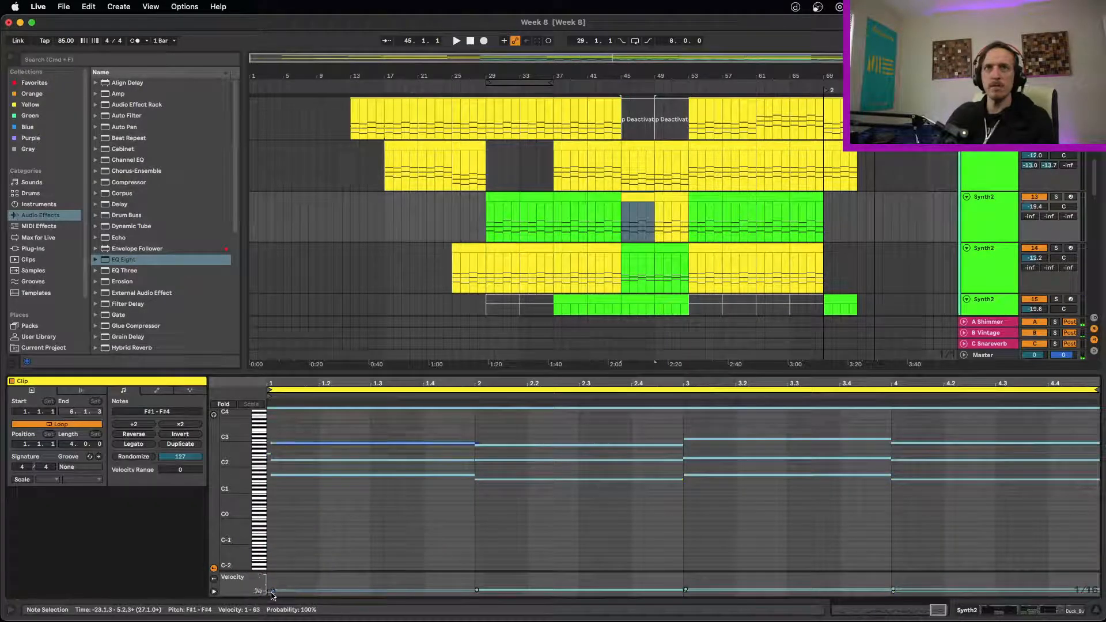
pyautogui.moveTo(273, 595); pyautogui.dragTo(273, 607)
pyautogui.press('space')
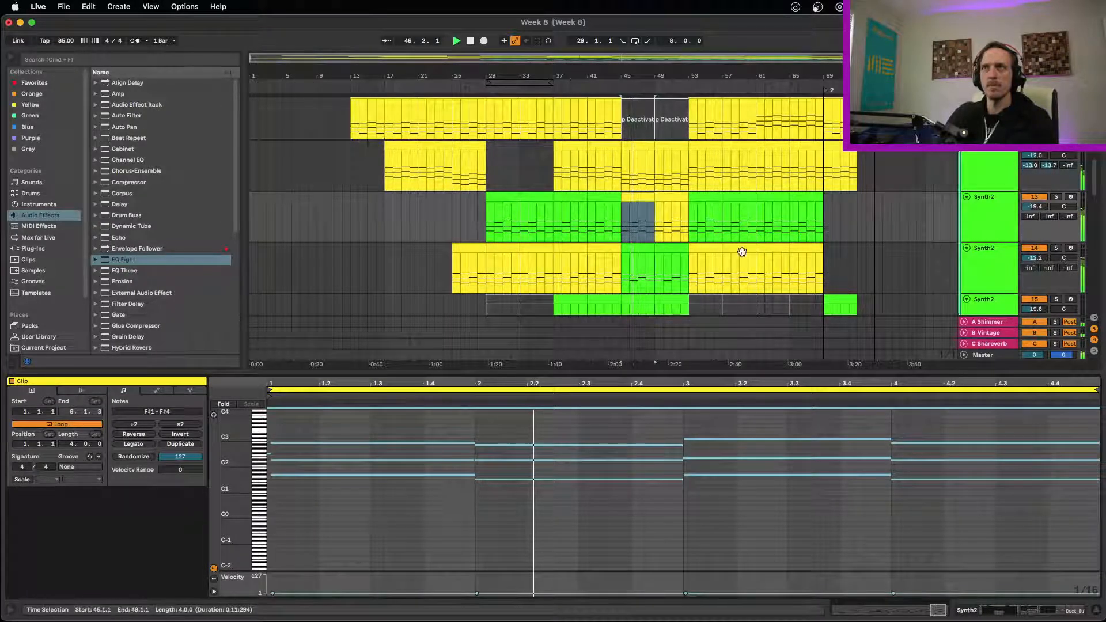
pyautogui.click(639, 200)
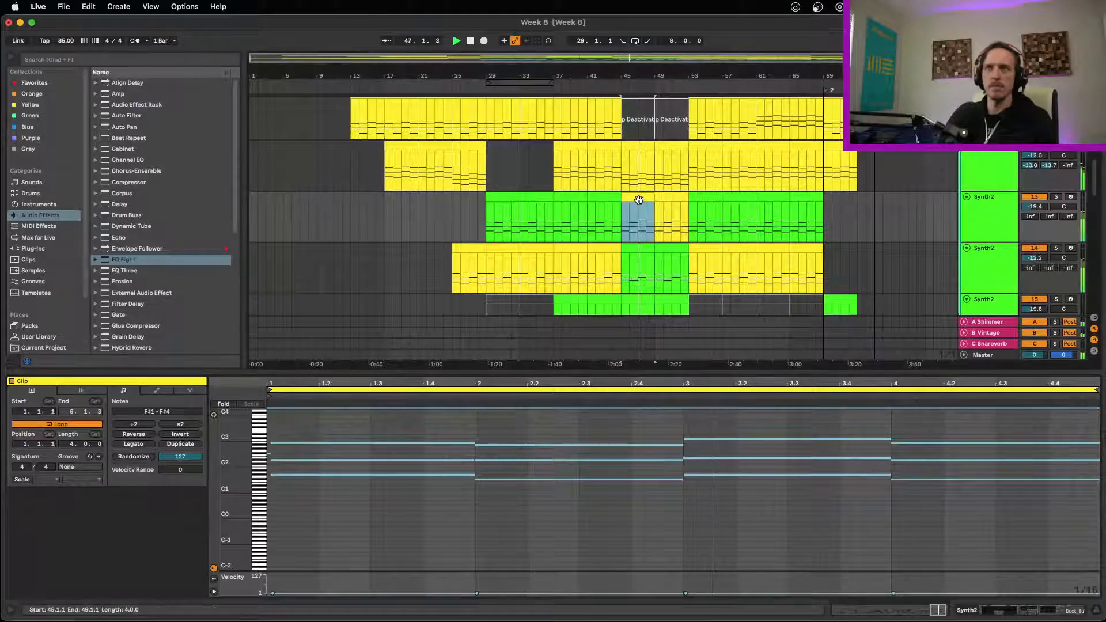
pyautogui.press('super+d')
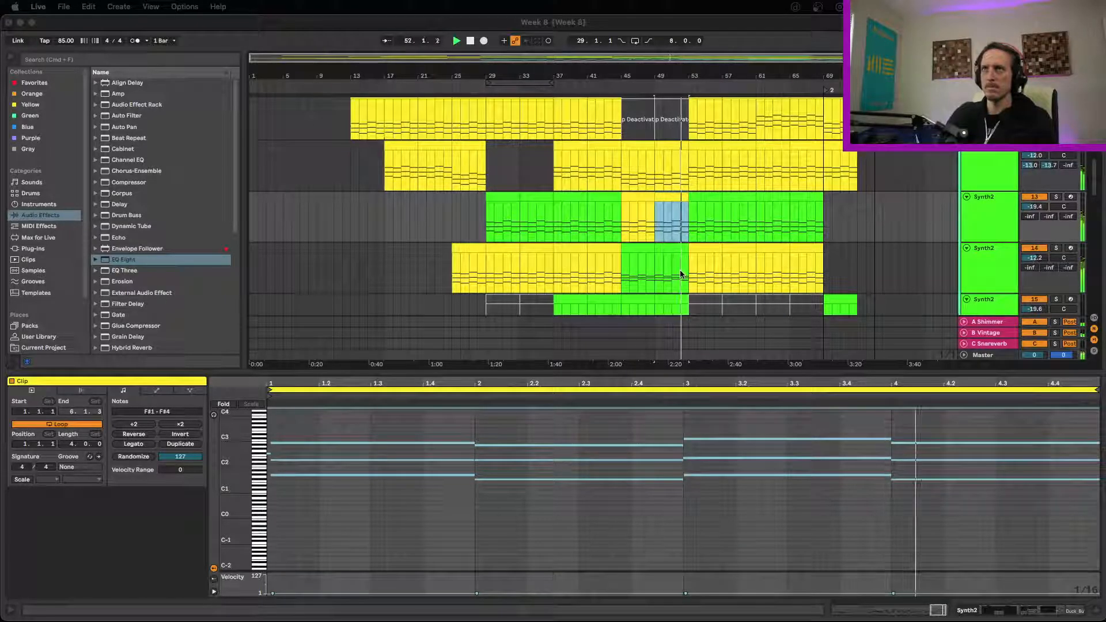
# Open the bar 45 clip on Synth1 track 12, solo the track and play from bar 45.
pyautogui.click(642, 198)
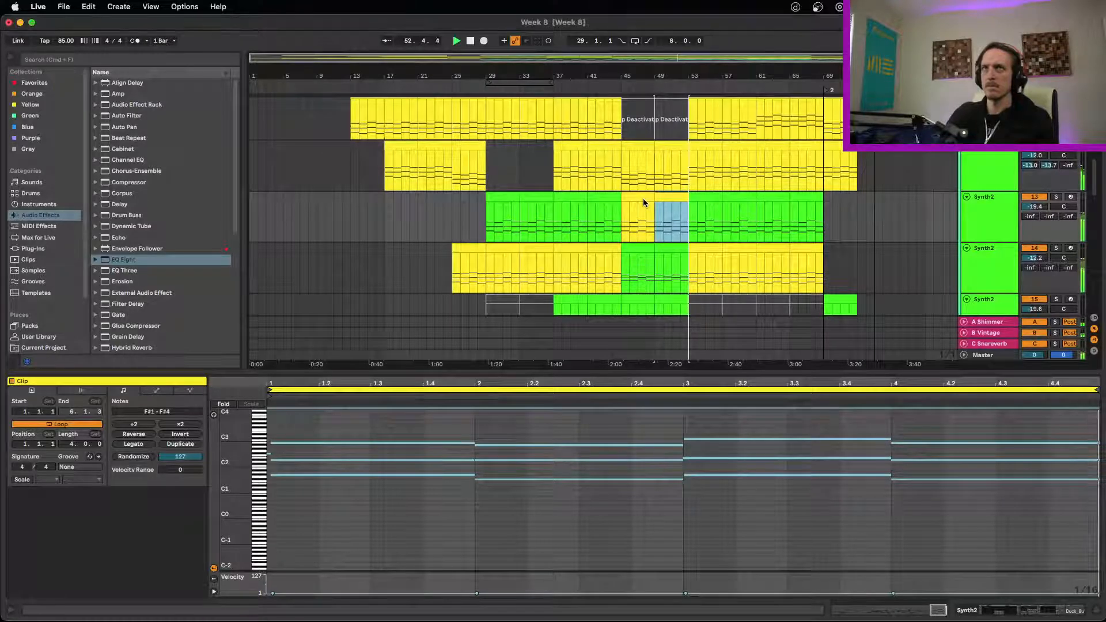
pyautogui.click(638, 168)
pyautogui.press('space')
pyautogui.click(1056, 146)
pyautogui.press('space')
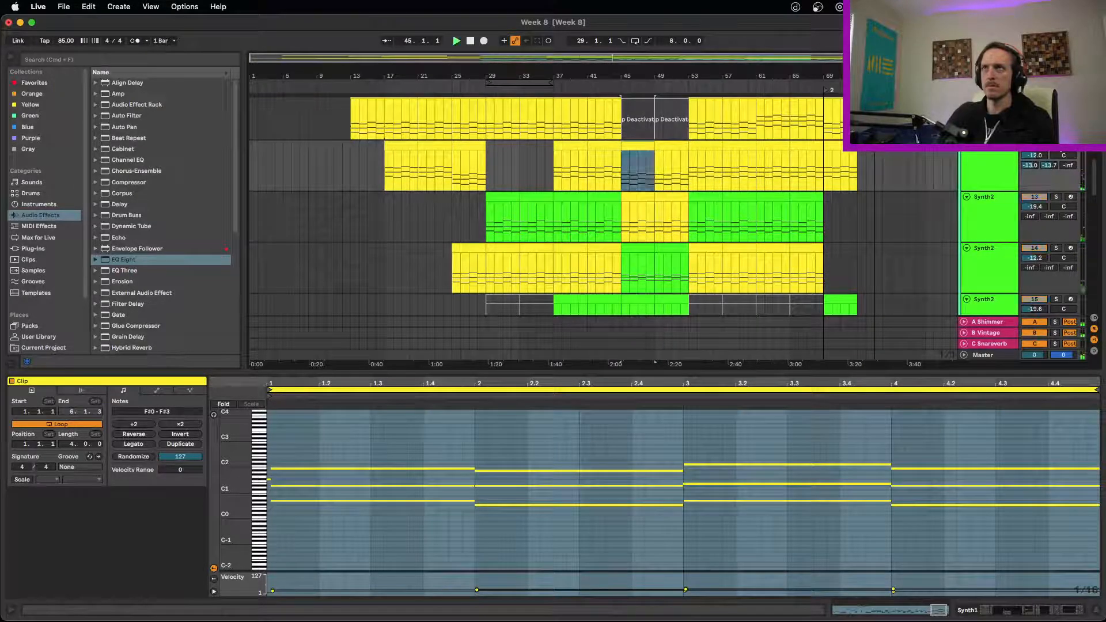
# Deactivate Synth2 track 13's bar 45 to 53 clips during playback, stop playback and hide the clip detail view.
pyautogui.click(672, 204)
pyautogui.press('0')
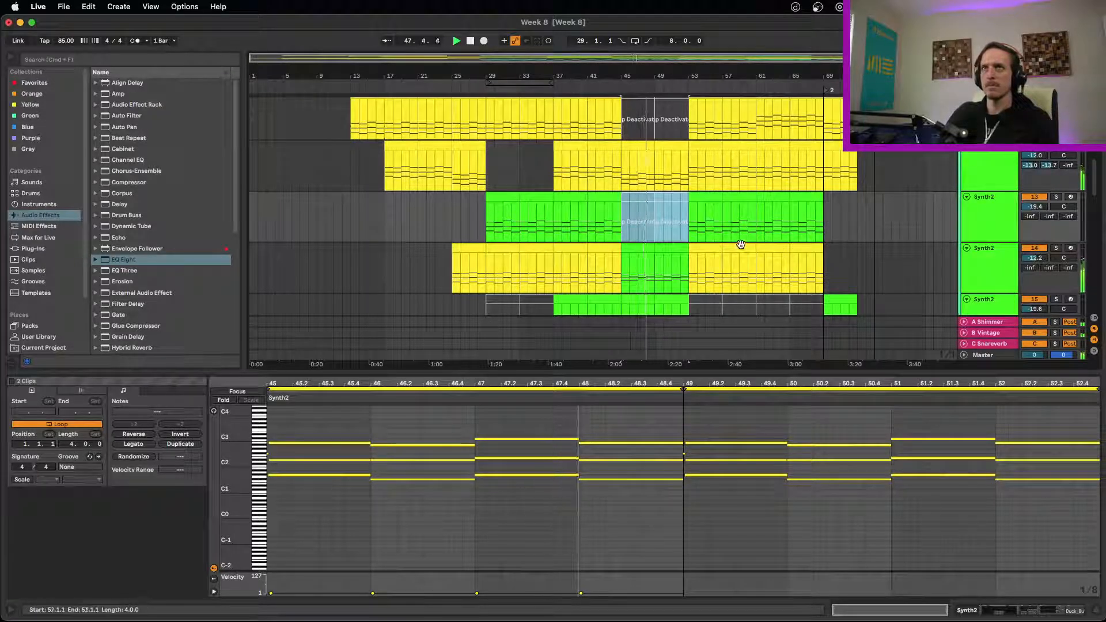
pyautogui.press('space')
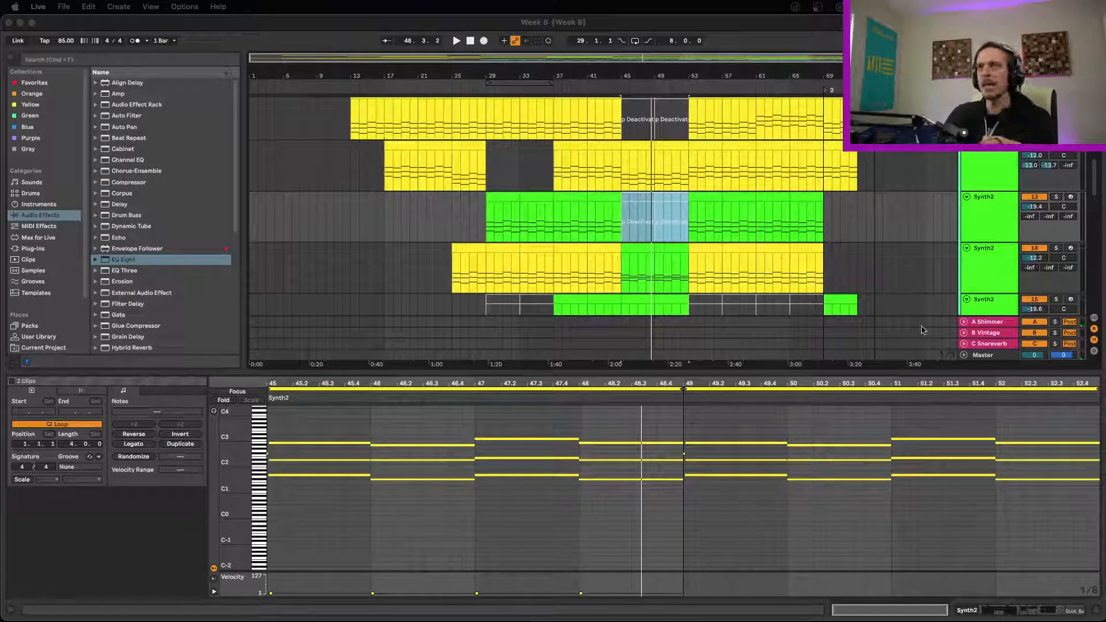
pyautogui.click(1029, 525)
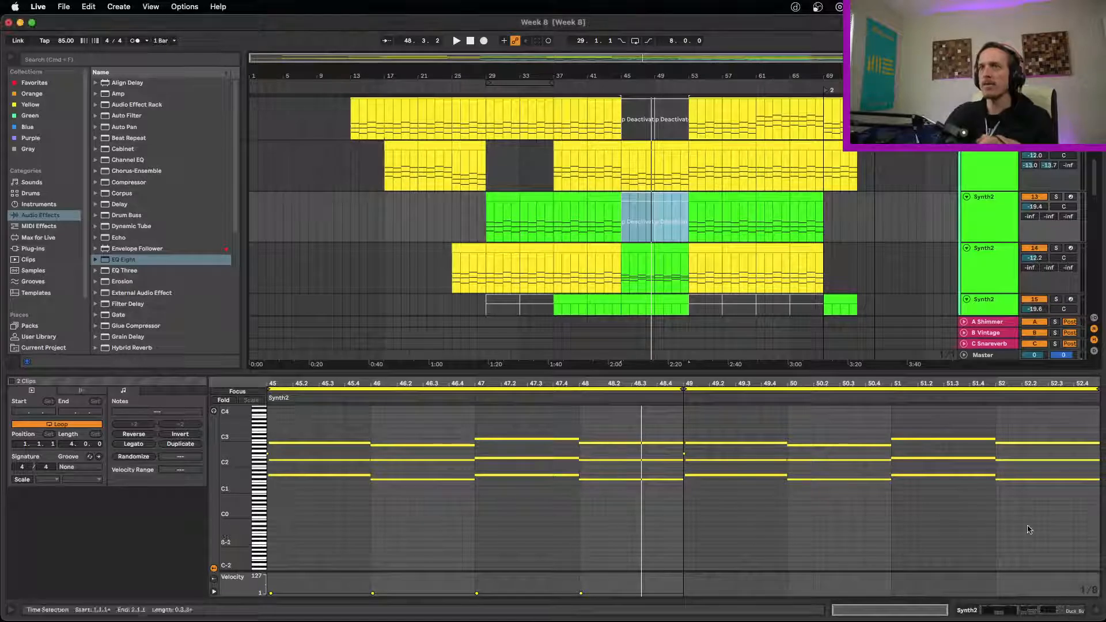
pyautogui.click(1098, 615)
# Look over the bass, synth, sample and vocal tracks to review which layers play around bars 45 to 69.
pyautogui.scroll(-3, 847, 262)
pyautogui.scroll(6, 846, 262)
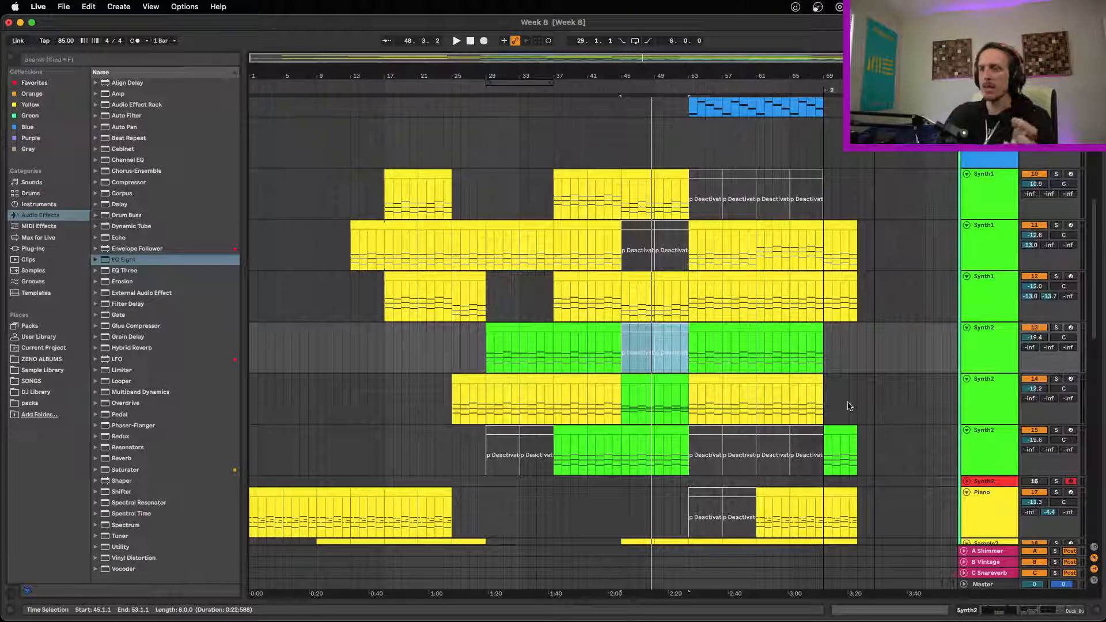
pyautogui.scroll(-3, 864, 369)
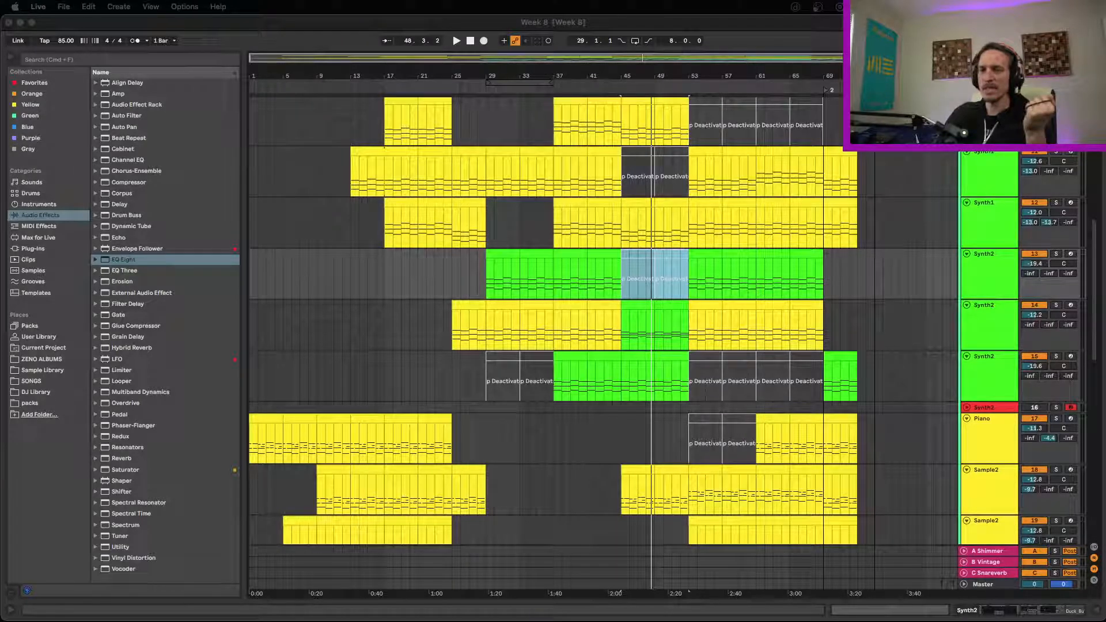
pyautogui.click(365, 349)
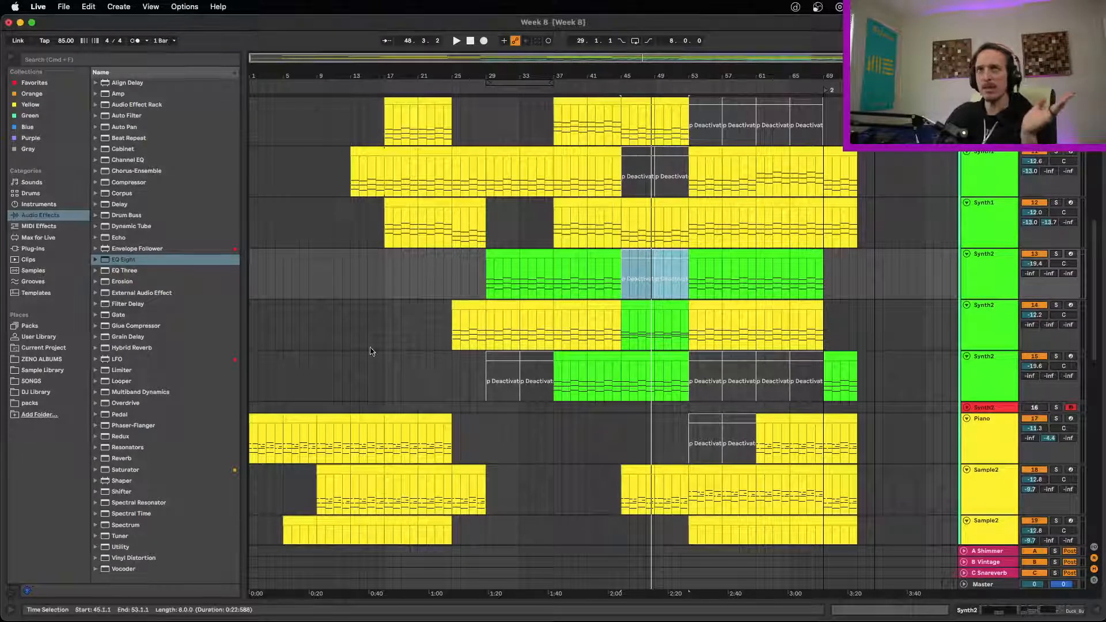
pyautogui.scroll(-8, 472, 371)
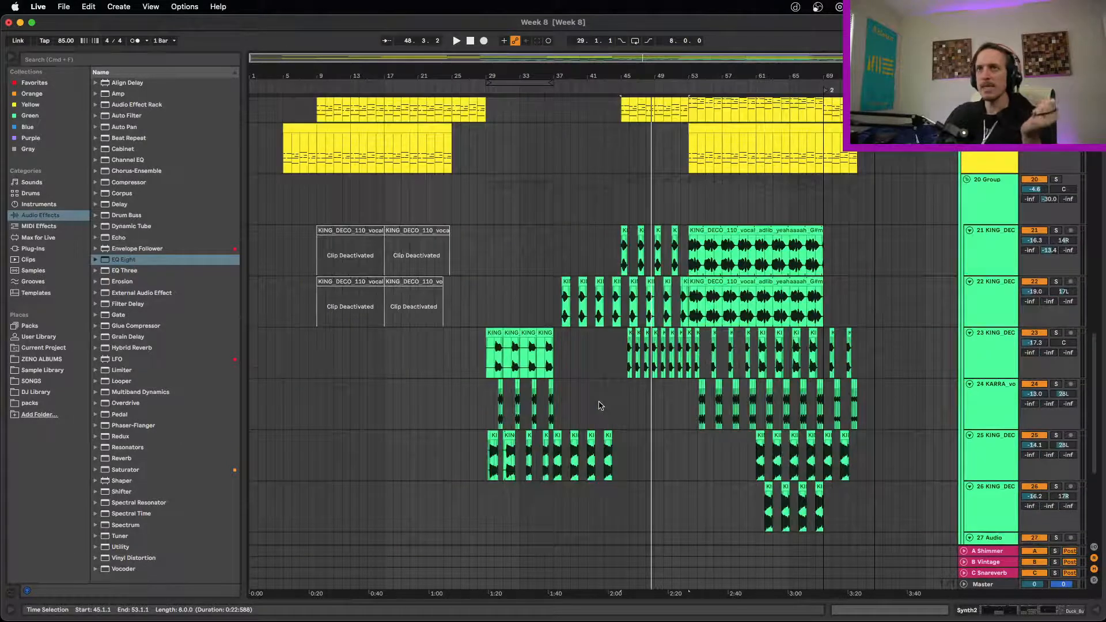
pyautogui.scroll(3, 599, 405)
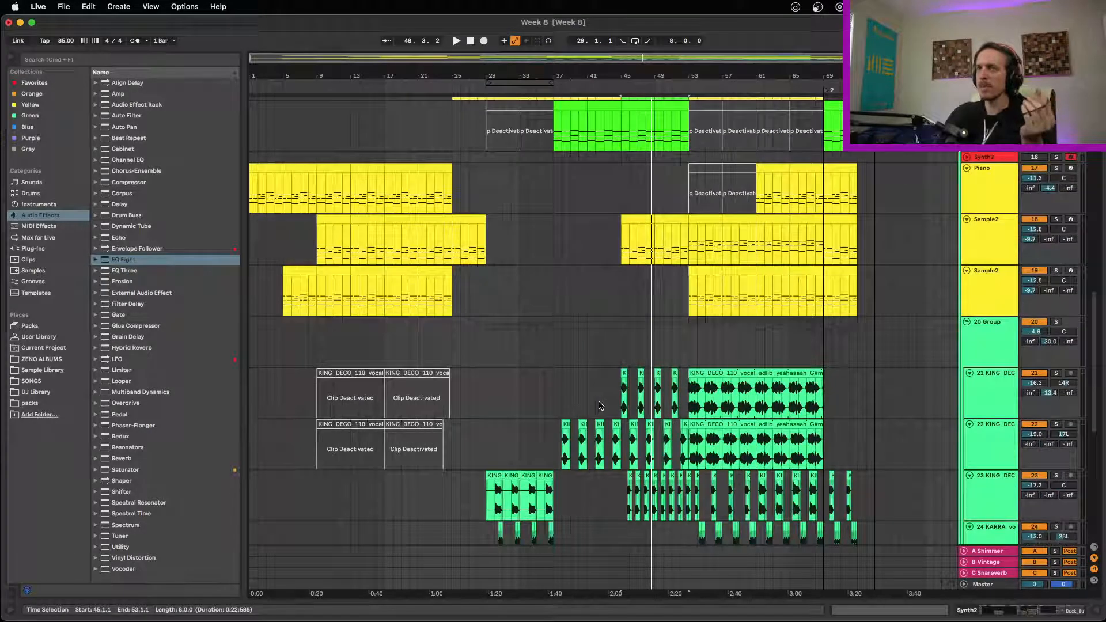
pyautogui.scroll(-2, 576, 390)
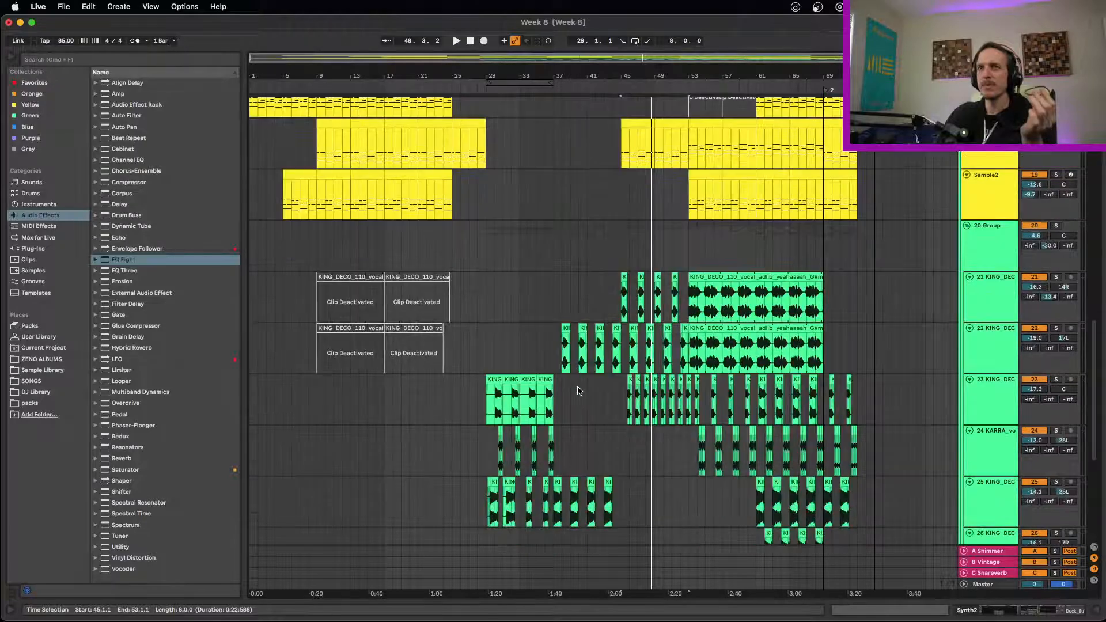
pyautogui.scroll(2, 582, 390)
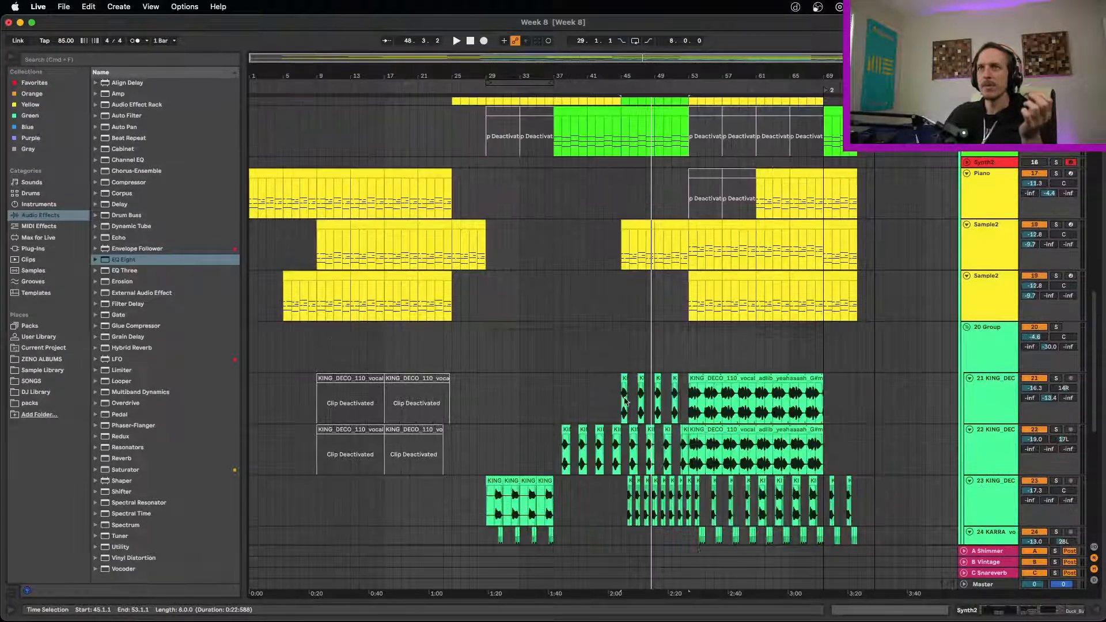
pyautogui.scroll(9, 787, 428)
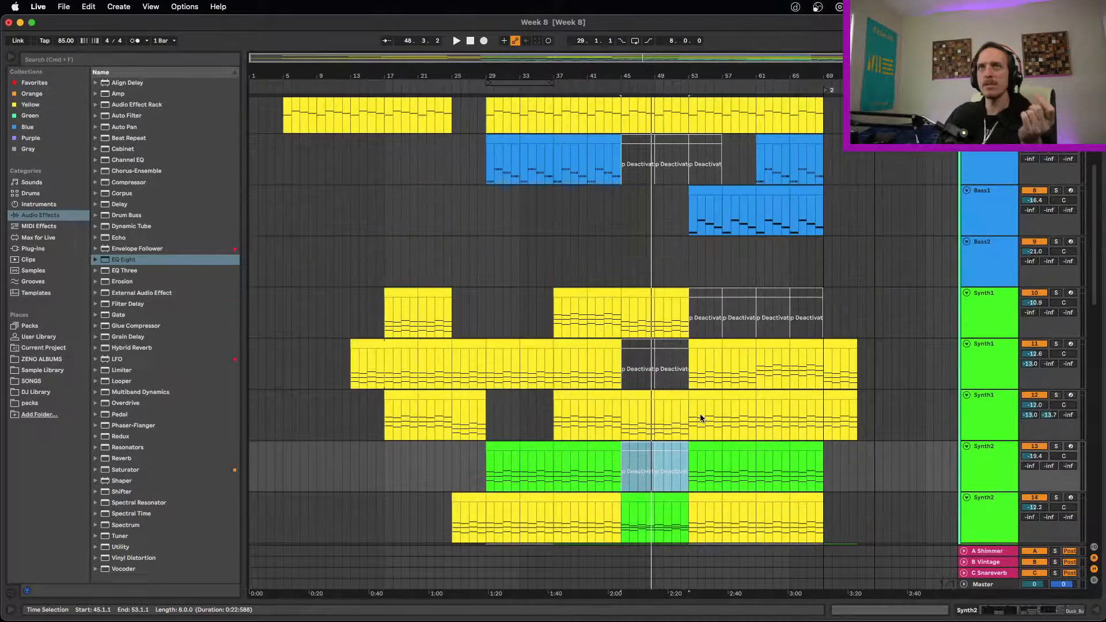
pyautogui.scroll(2, 697, 408)
pyautogui.scroll(-3, 749, 398)
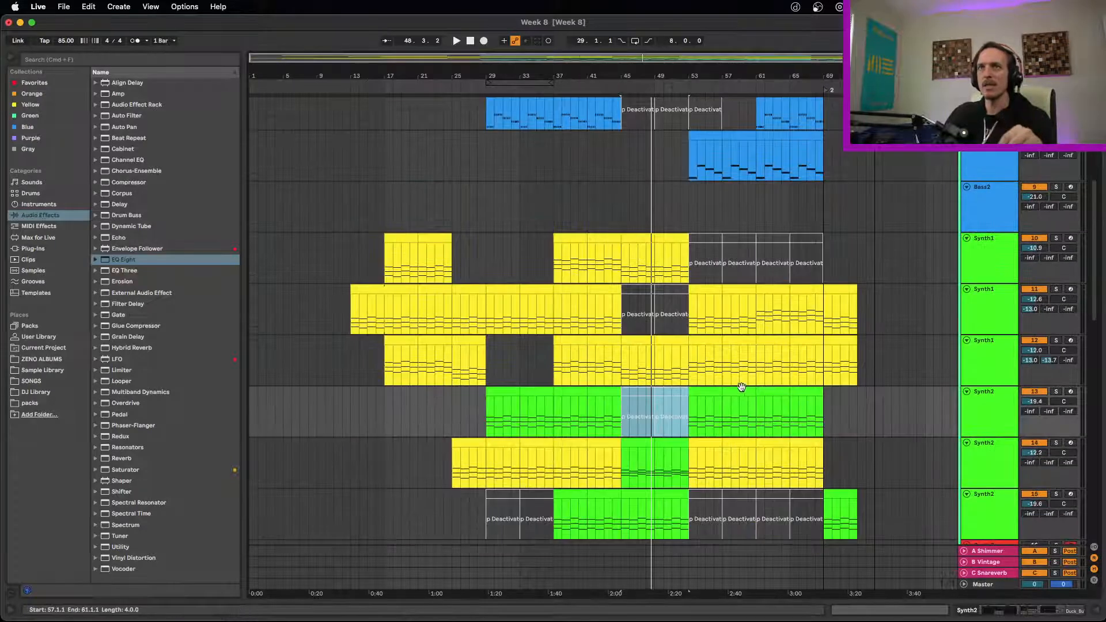
# Place the insert marker at bar 53 on Synth1 track 12 and play the arrangement from there.
pyautogui.click(708, 360)
pyautogui.click(689, 359)
pyautogui.scroll(-2, 872, 404)
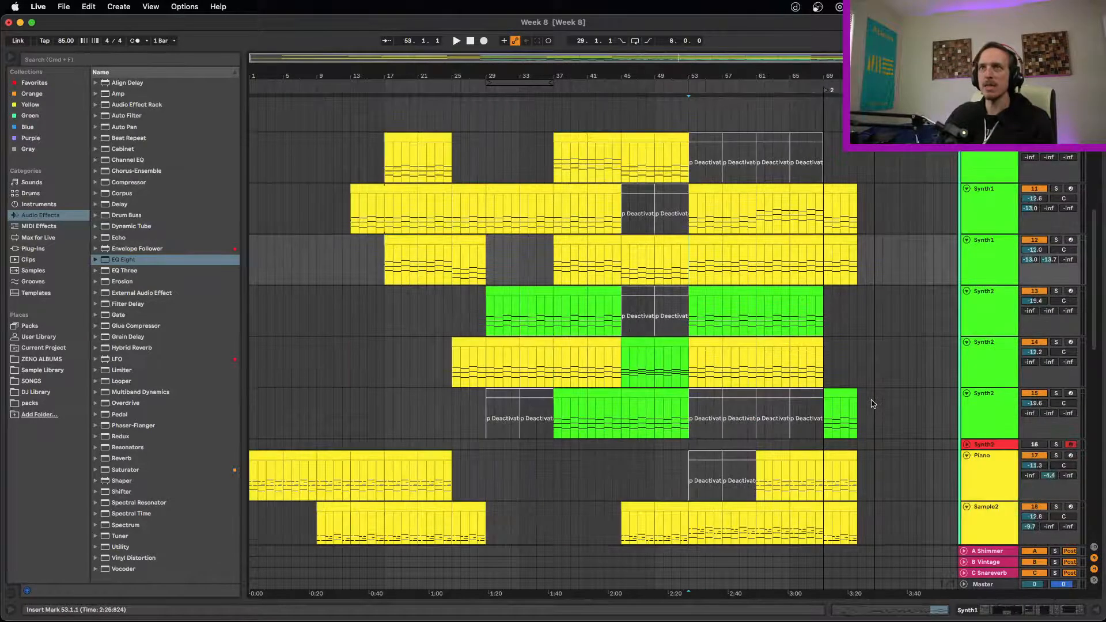
pyautogui.press('space')
# Mute vocal tracks 21, 22, 23 and 24 inside group 20 while the arrangement plays.
pyautogui.scroll(-4, 872, 404)
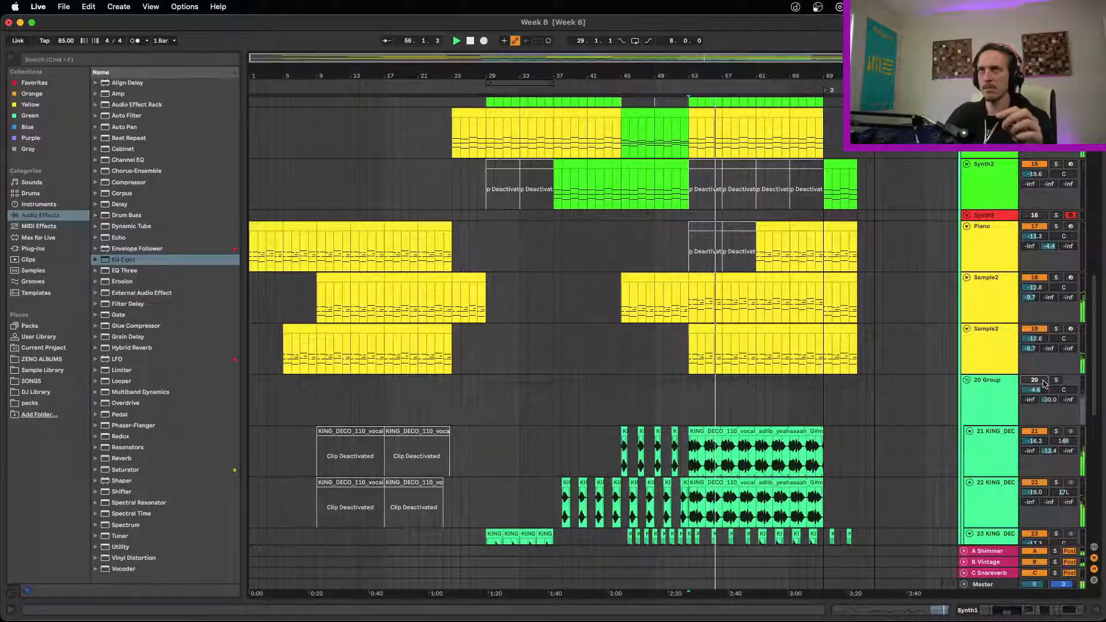
pyautogui.scroll(-3, 892, 400)
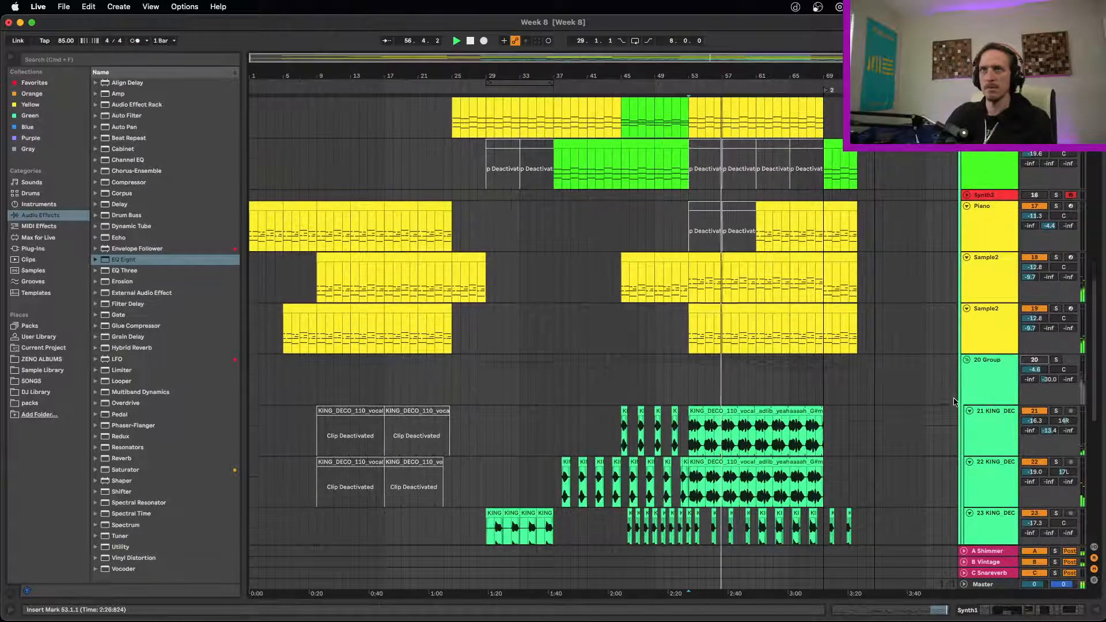
pyautogui.scroll(-5, 891, 400)
pyautogui.scroll(-2, 892, 399)
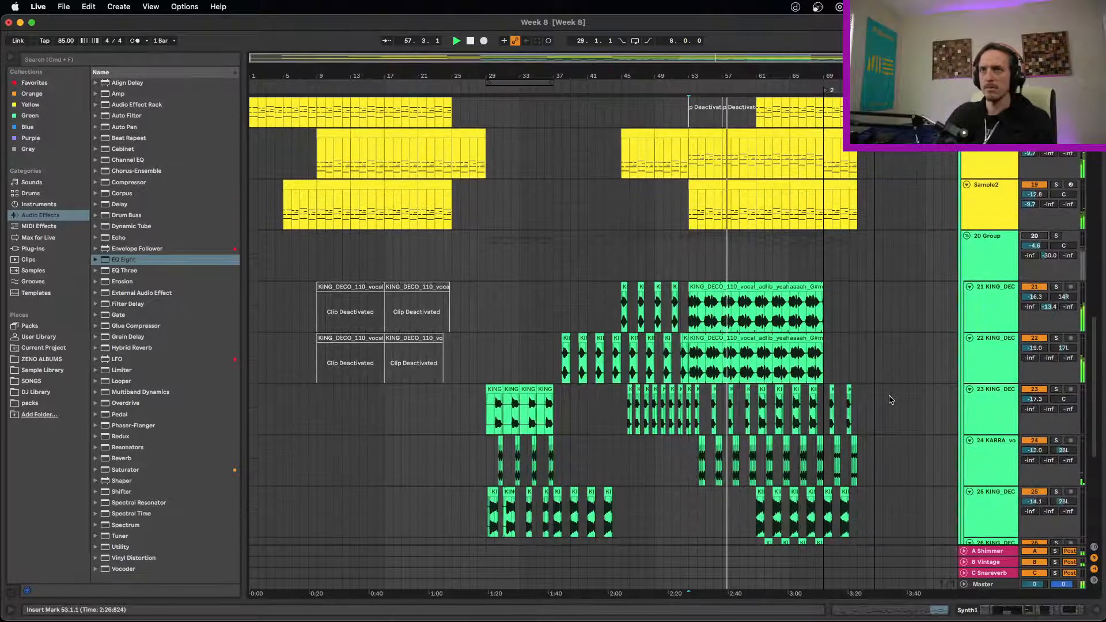
pyautogui.scroll(-5, 891, 400)
pyautogui.scroll(1, 924, 402)
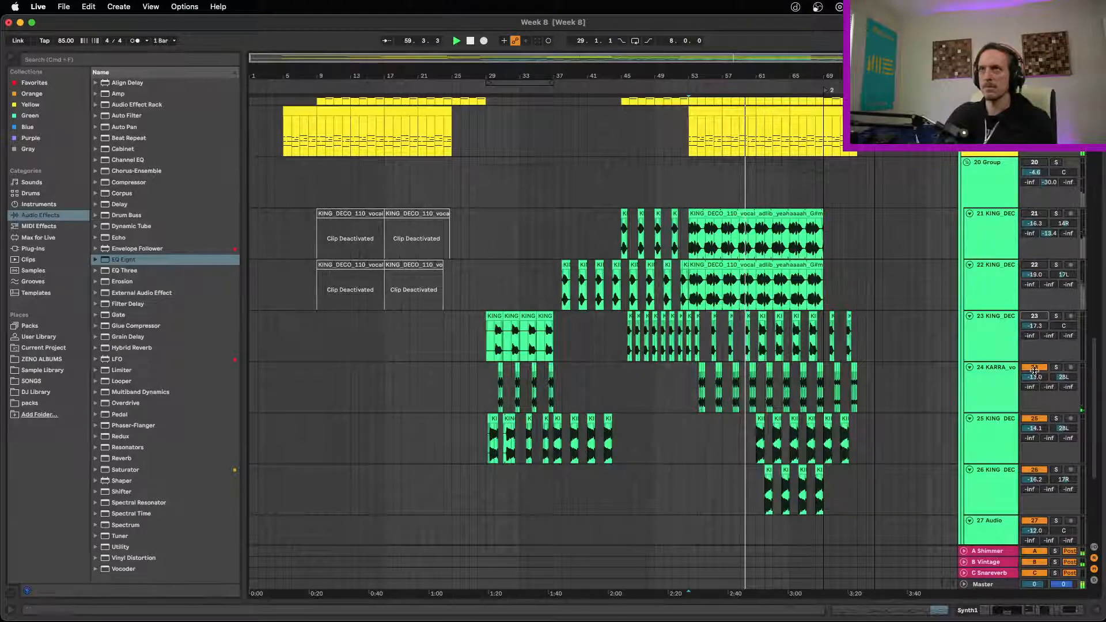
pyautogui.click(1035, 370)
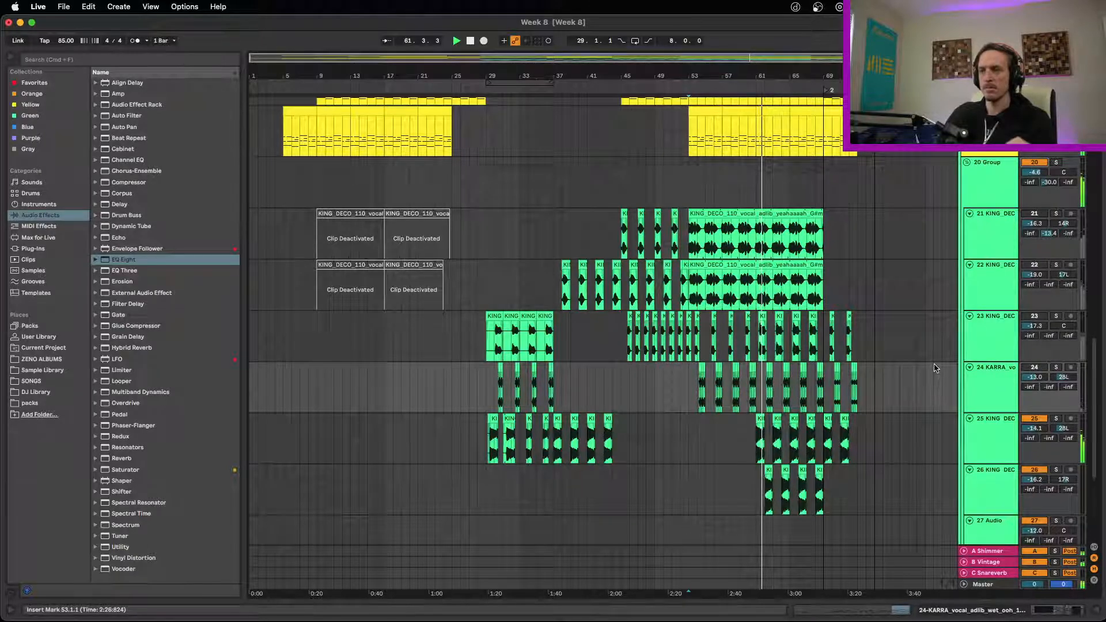
# Lower the volume of vocal track 25 to -15.4 dB and of vocal track 26 to -19.6 dB.
pyautogui.moveTo(1036, 479); pyautogui.dragTo(1035, 506)
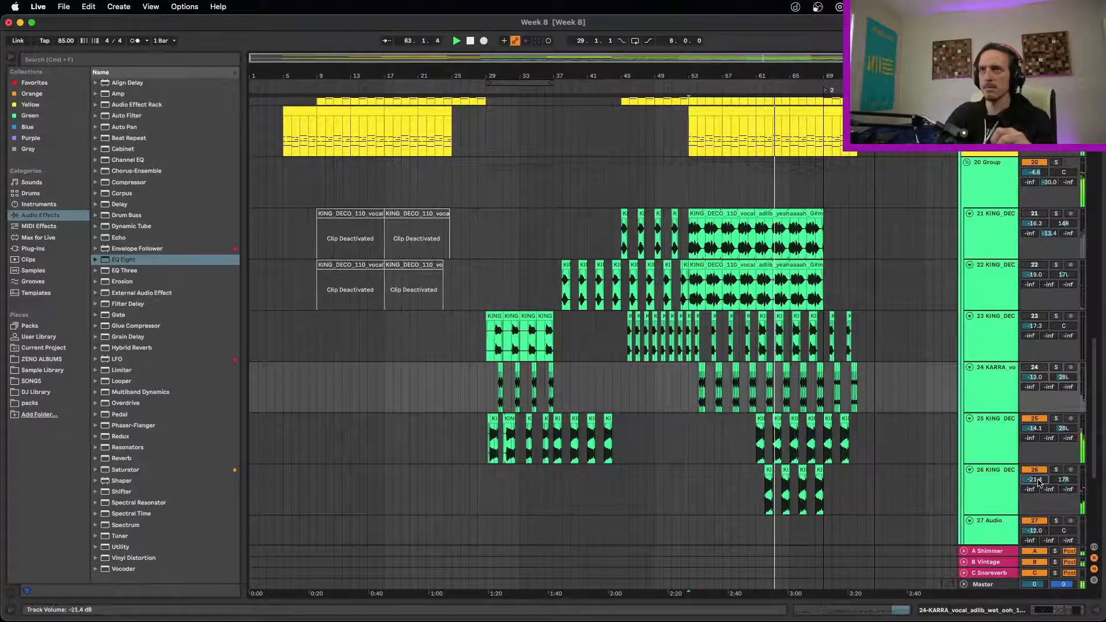
pyautogui.moveTo(1036, 429); pyautogui.dragTo(1036, 437)
pyautogui.moveTo(1039, 485); pyautogui.dragTo(1038, 473)
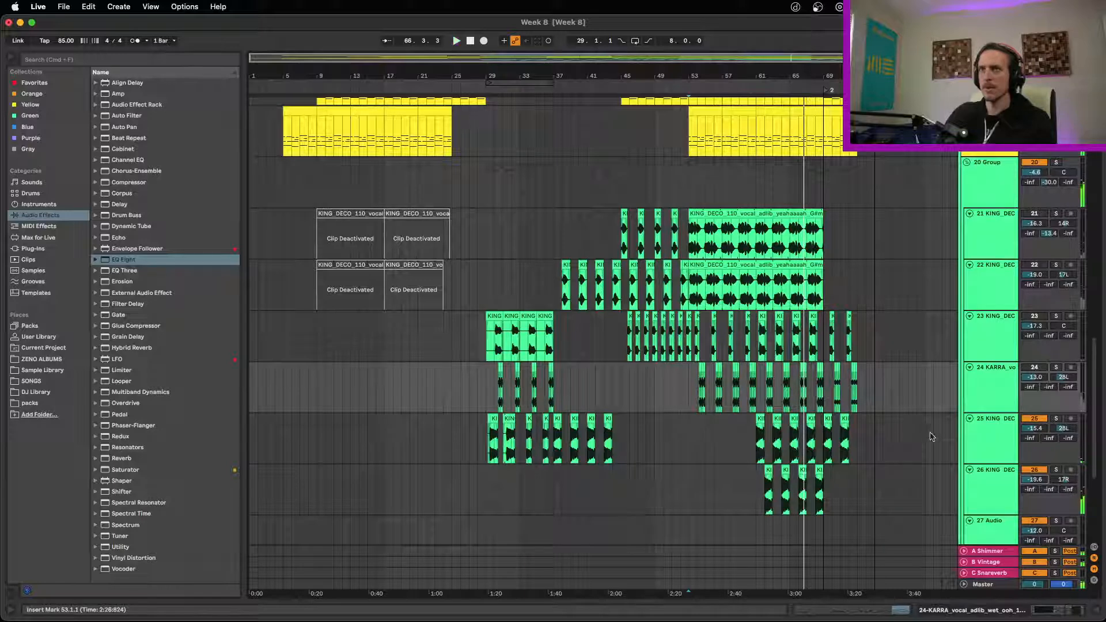
# Highlight bars 59 to 71 across vocal tracks 25 and 26, and clear the selection by placing the insert marker at bar 76.
pyautogui.moveTo(926, 437); pyautogui.dragTo(837, 498)
pyautogui.click(744, 482)
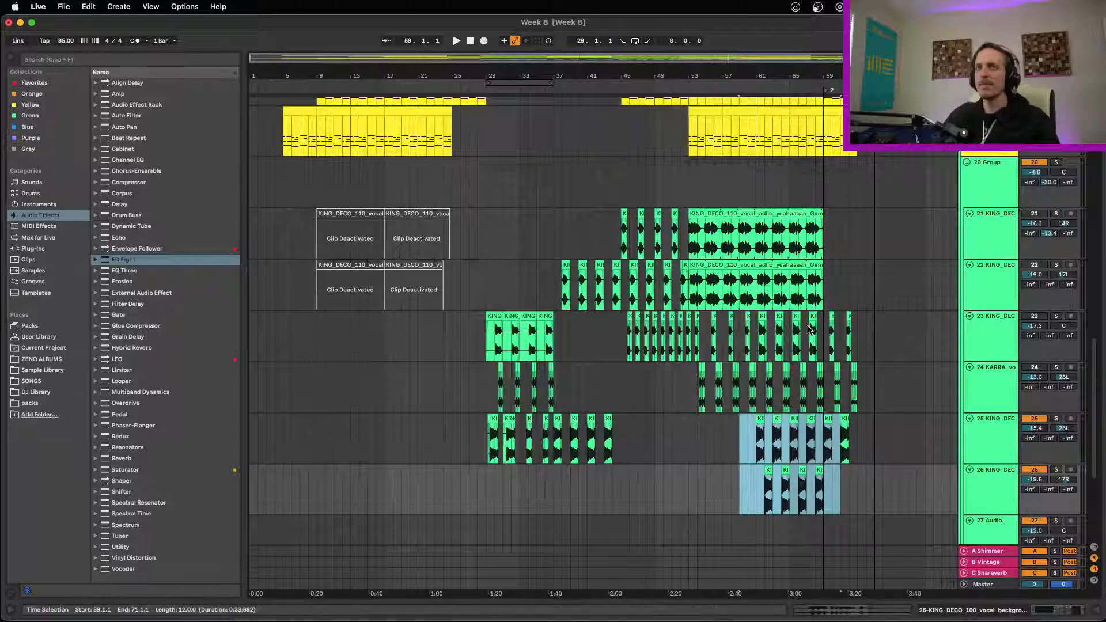
pyautogui.scroll(1, 821, 341)
pyautogui.click(886, 295)
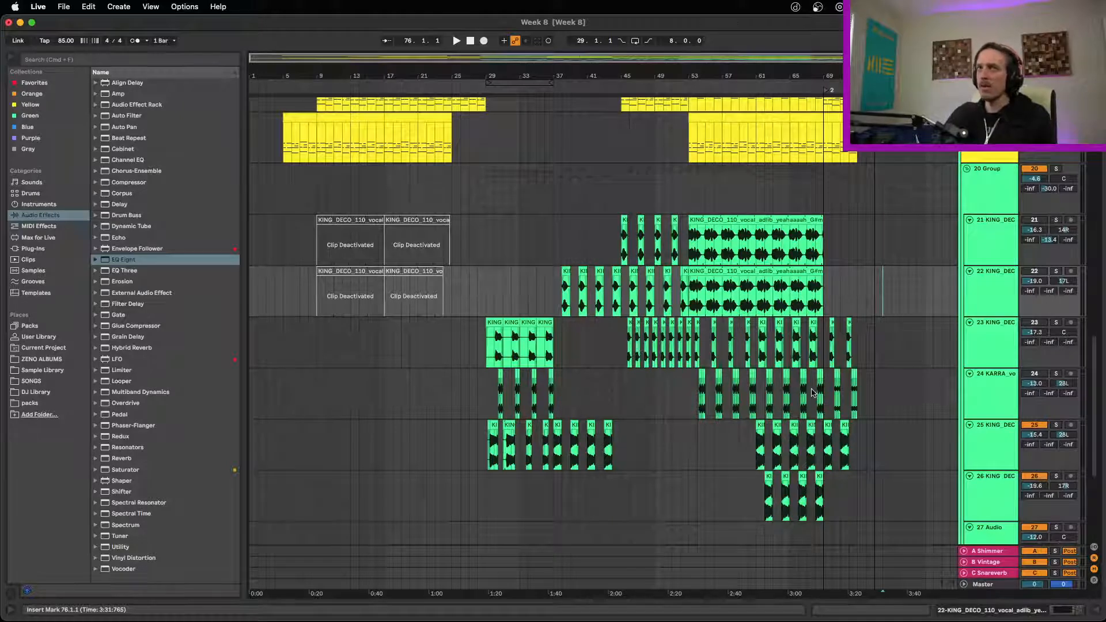
# Open the Drum Rack on drum track 2 and show the device chain of its DS Kick pad.
pyautogui.scroll(2, 859, 395)
pyautogui.scroll(12, 859, 395)
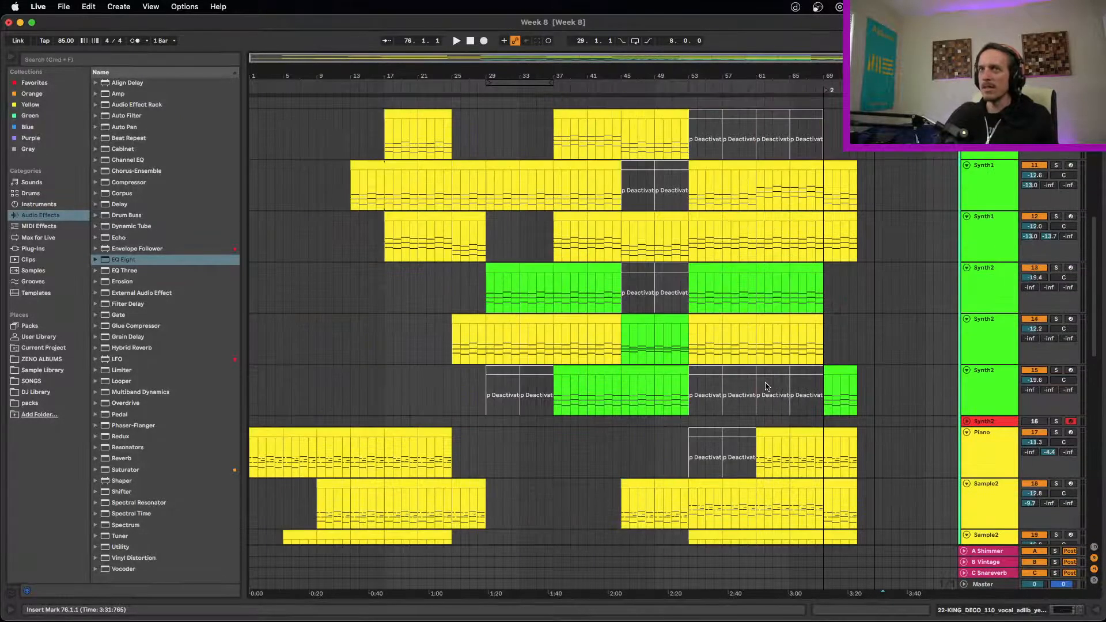
pyautogui.scroll(12, 767, 387)
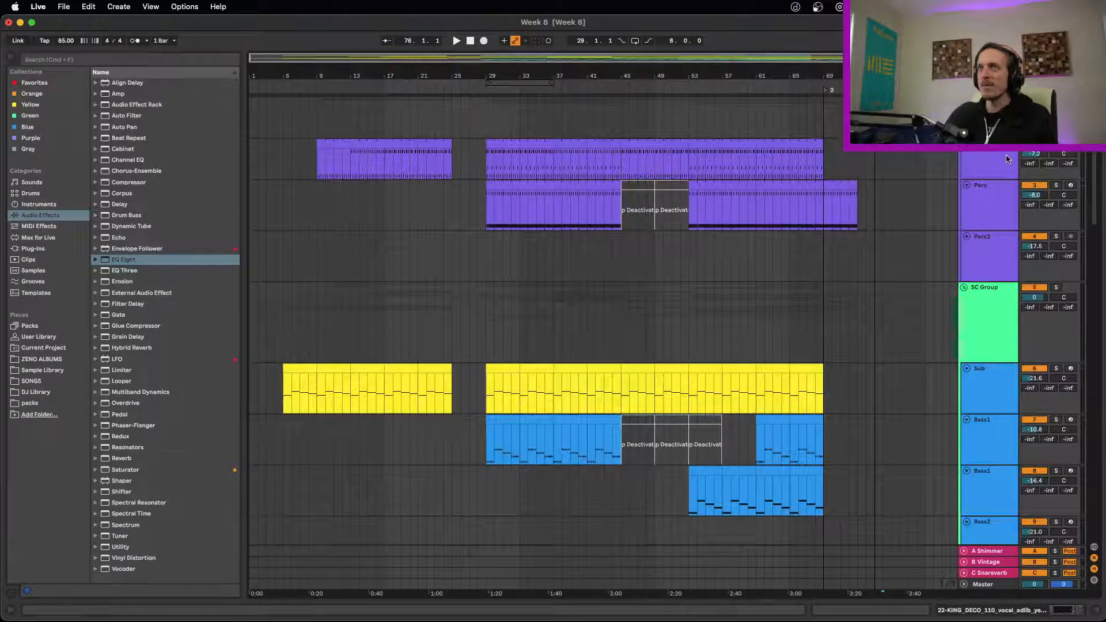
pyautogui.doubleClick(979, 167)
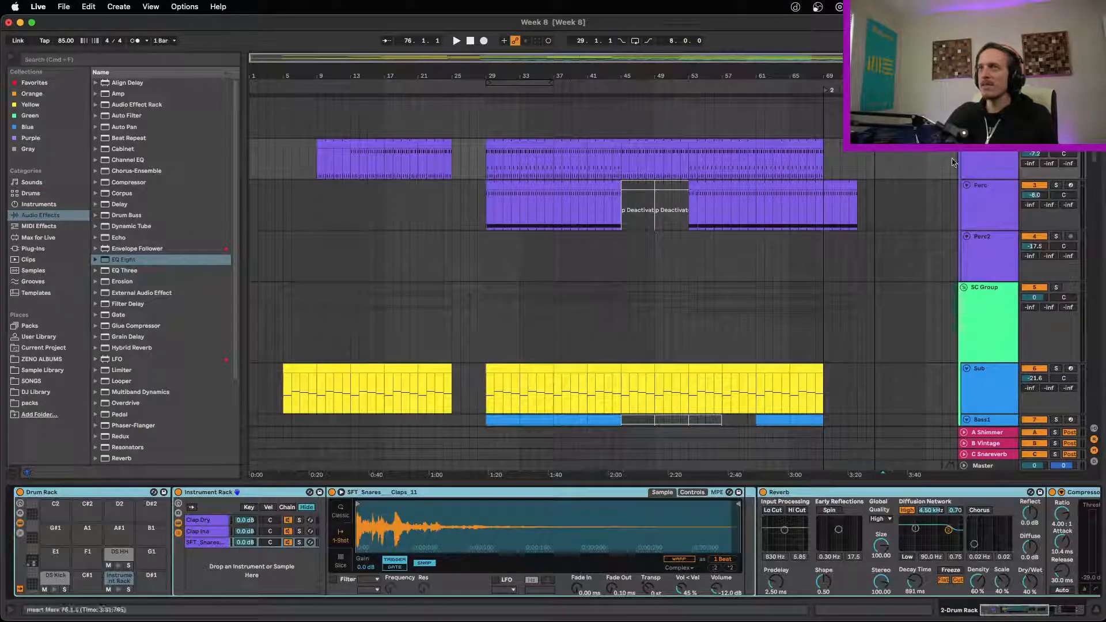
pyautogui.click(56, 576)
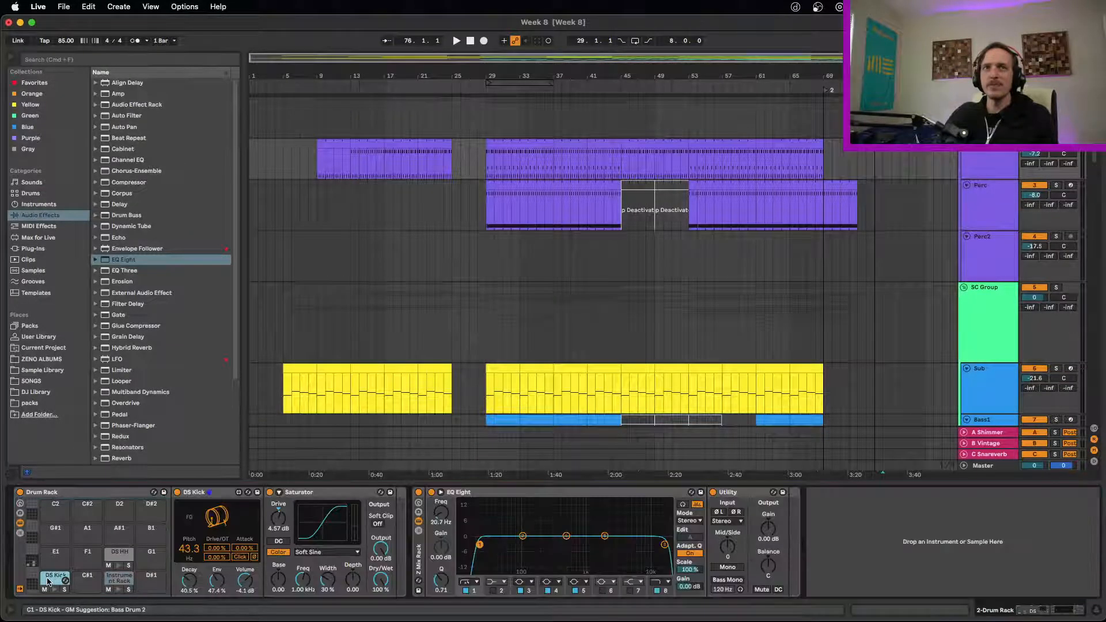
# Examine the DS Kick and Saturator devices in the kick pad's chain by selecting them individually and together.
pyautogui.click(331, 494)
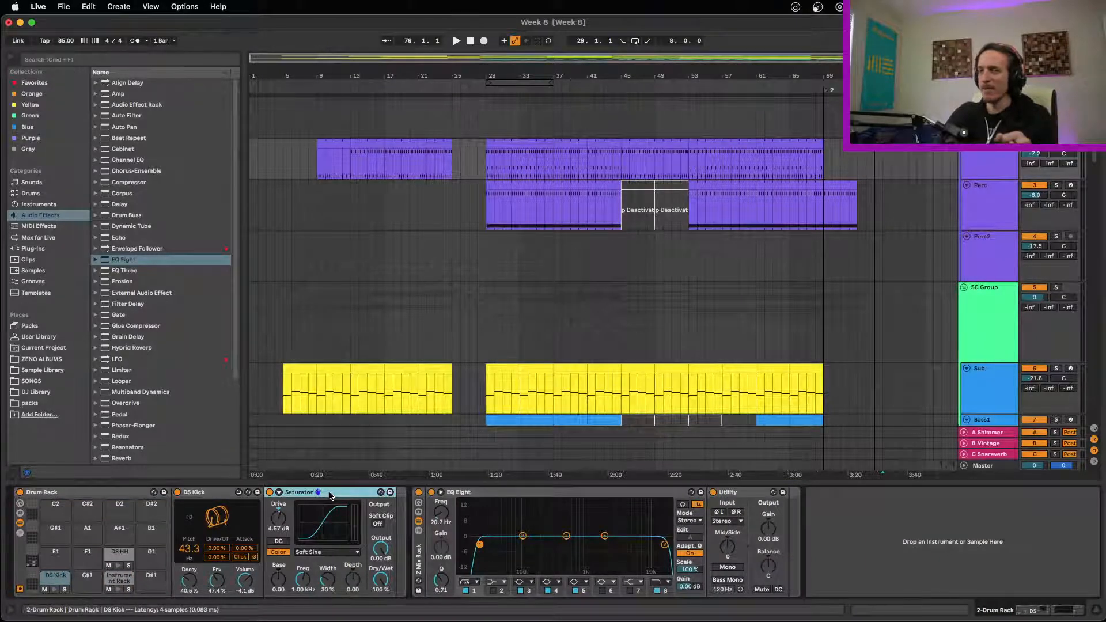
pyautogui.click(221, 493)
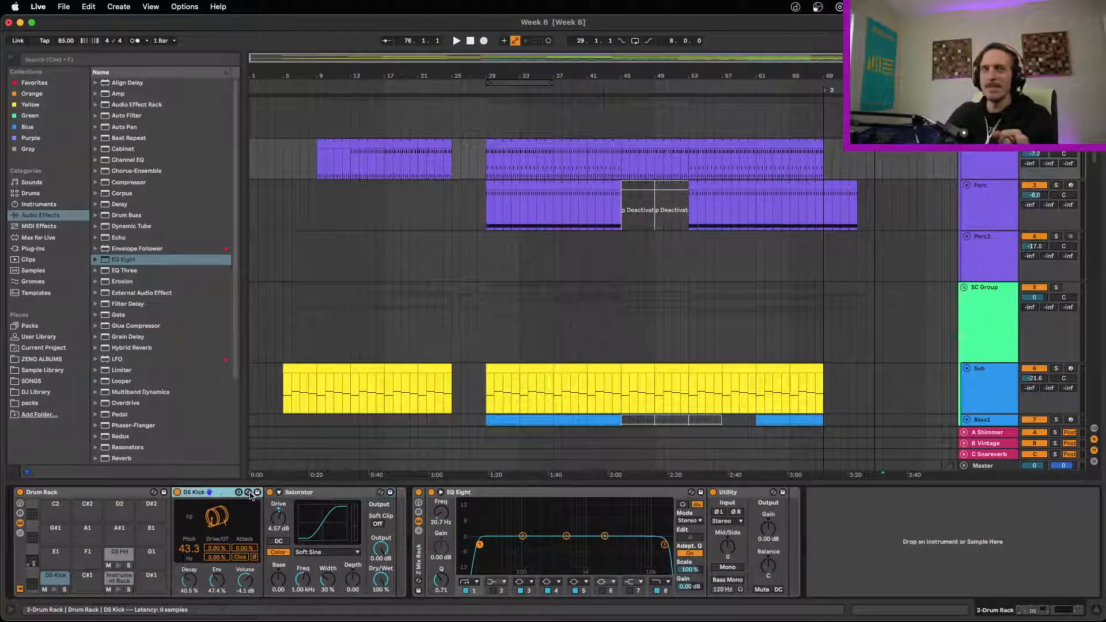
pyautogui.keyDown('shift'); pyautogui.click(311, 495); pyautogui.keyUp('shift')
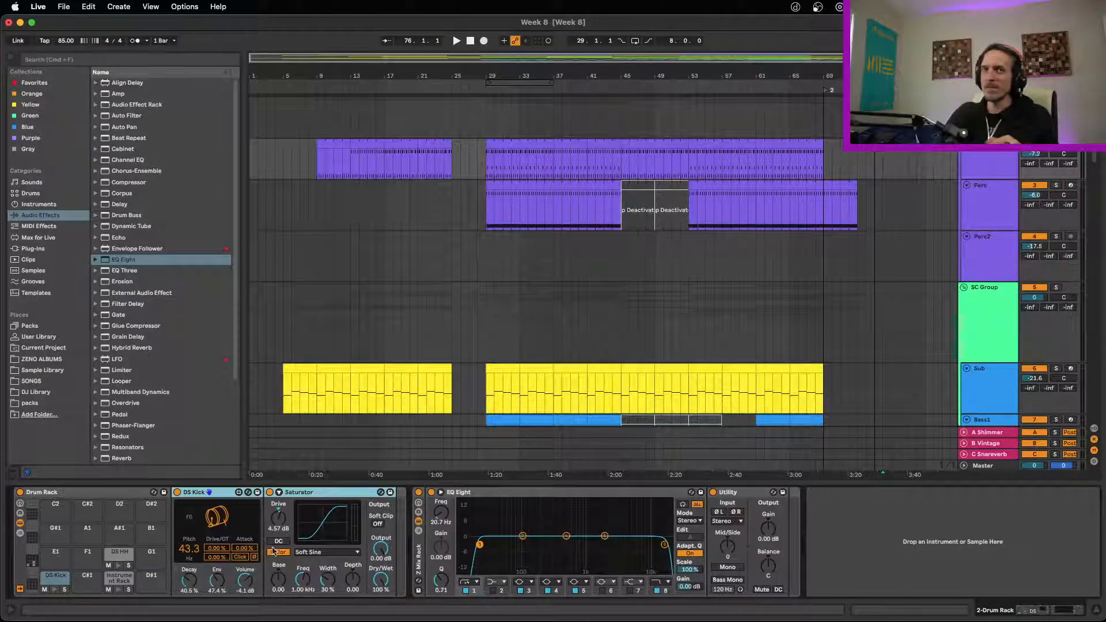
pyautogui.click(218, 492)
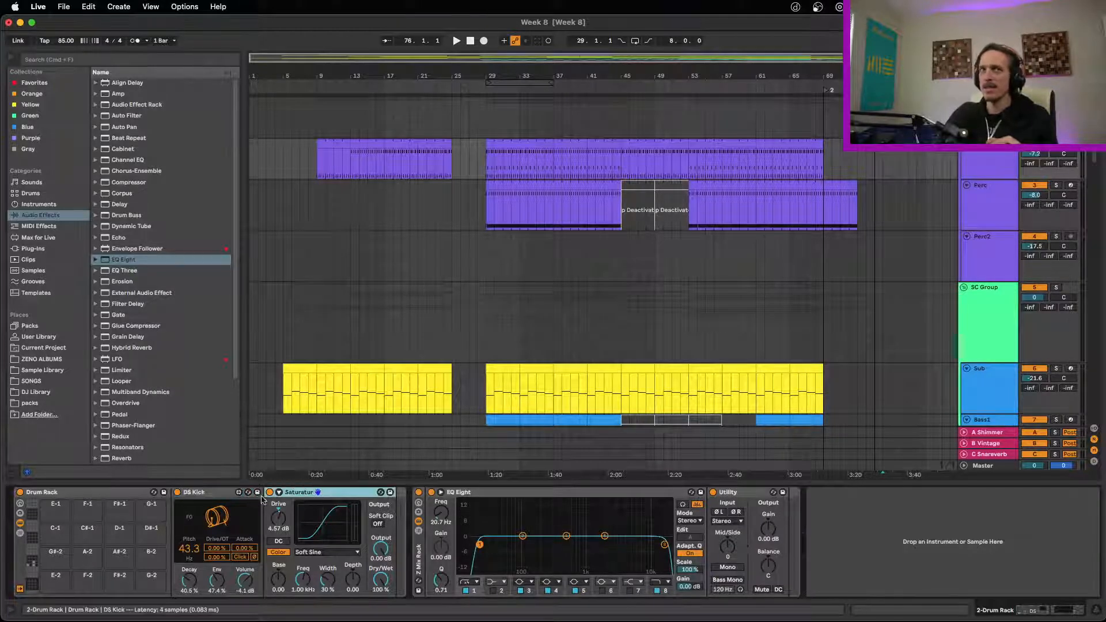
pyautogui.click(315, 494)
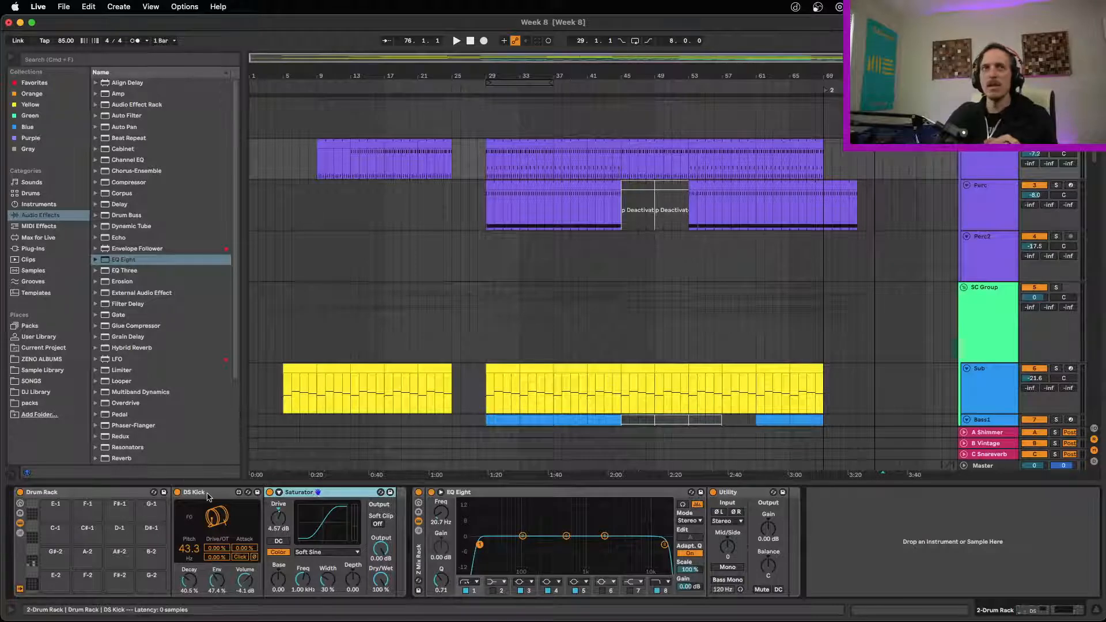
pyautogui.click(257, 495)
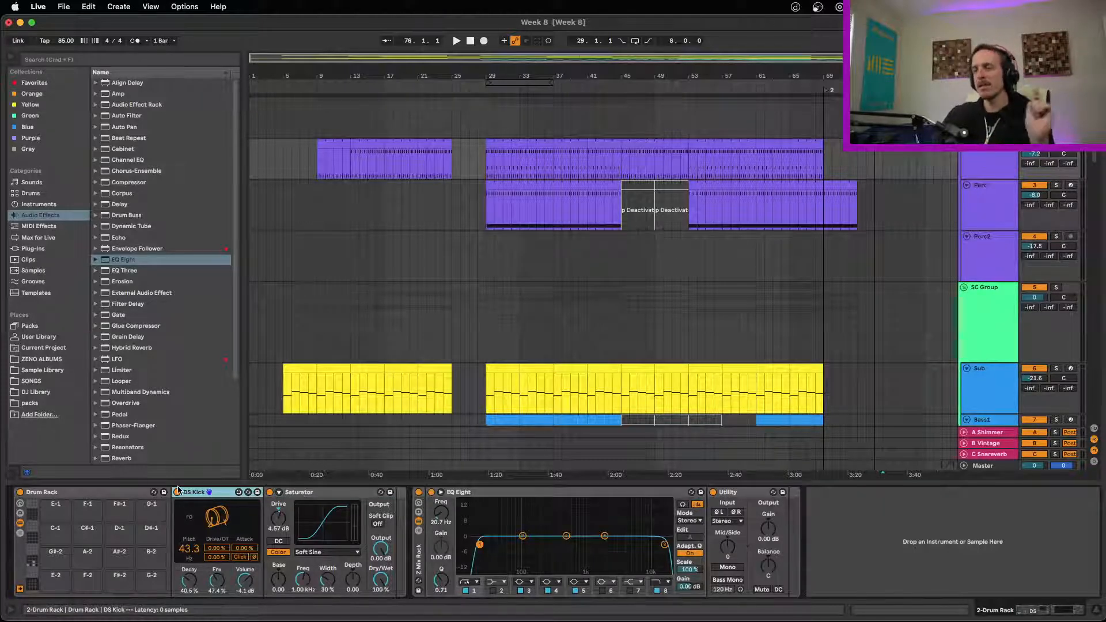
pyautogui.click(334, 491)
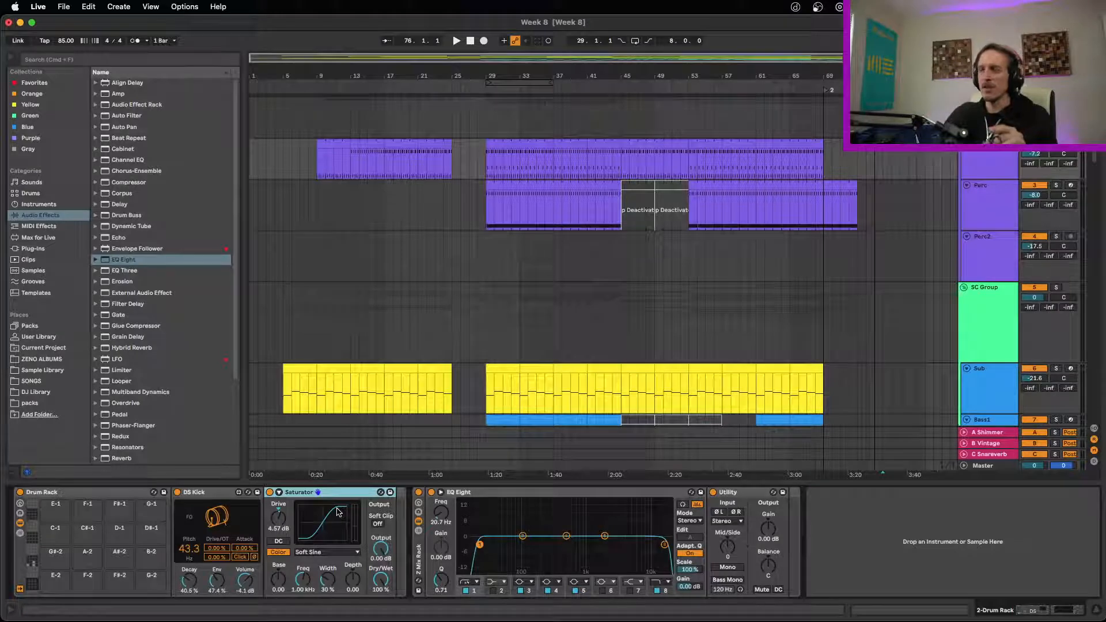
pyautogui.click(221, 492)
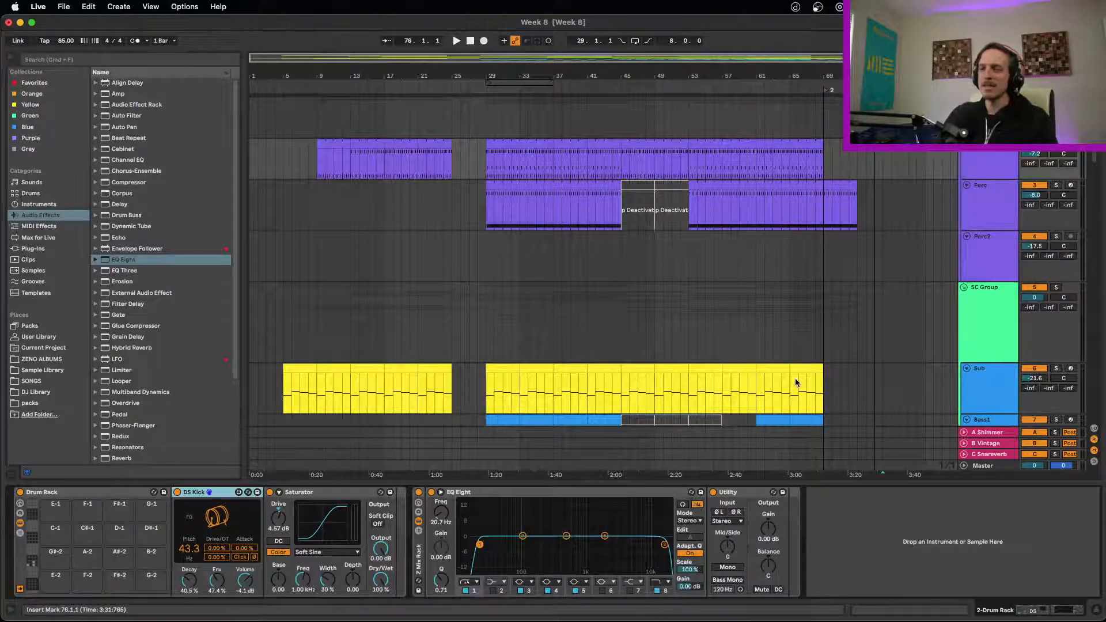
pyautogui.scroll(-5, 790, 375)
pyautogui.scroll(-20, 782, 370)
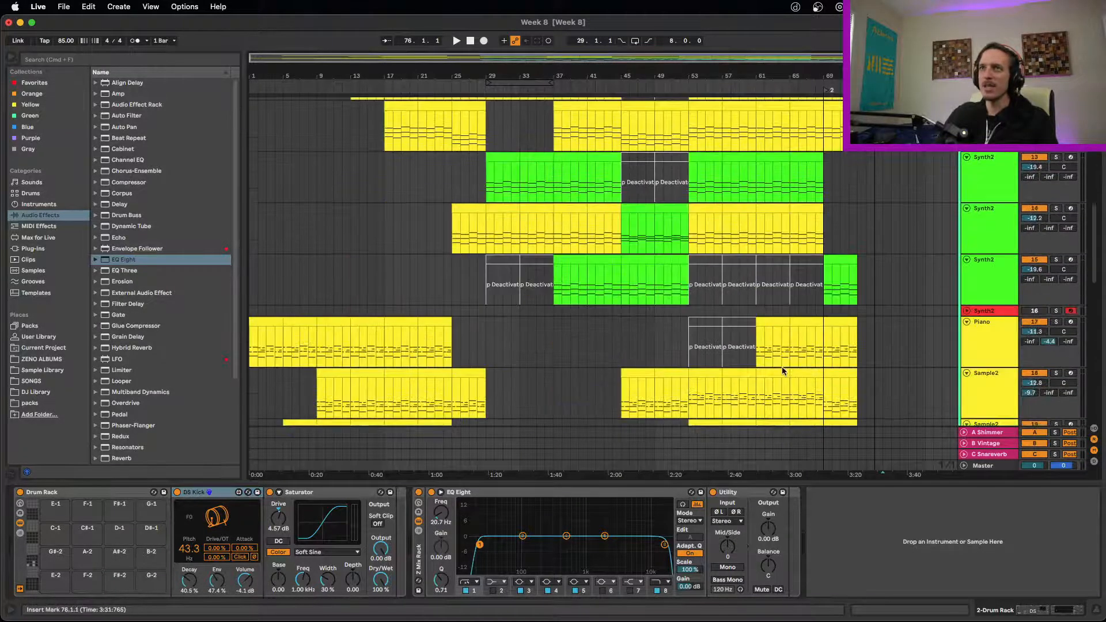
# Solo vocal track 25 and play back its clip at bar 61.
pyautogui.scroll(-4, 783, 371)
pyautogui.scroll(4, 787, 369)
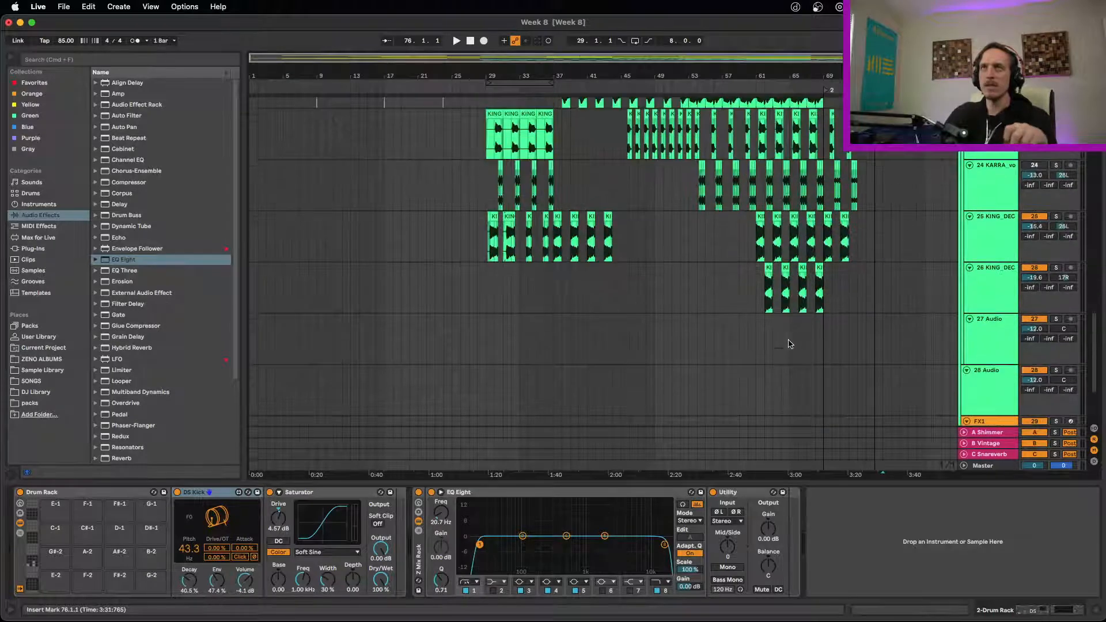
pyautogui.click(749, 238)
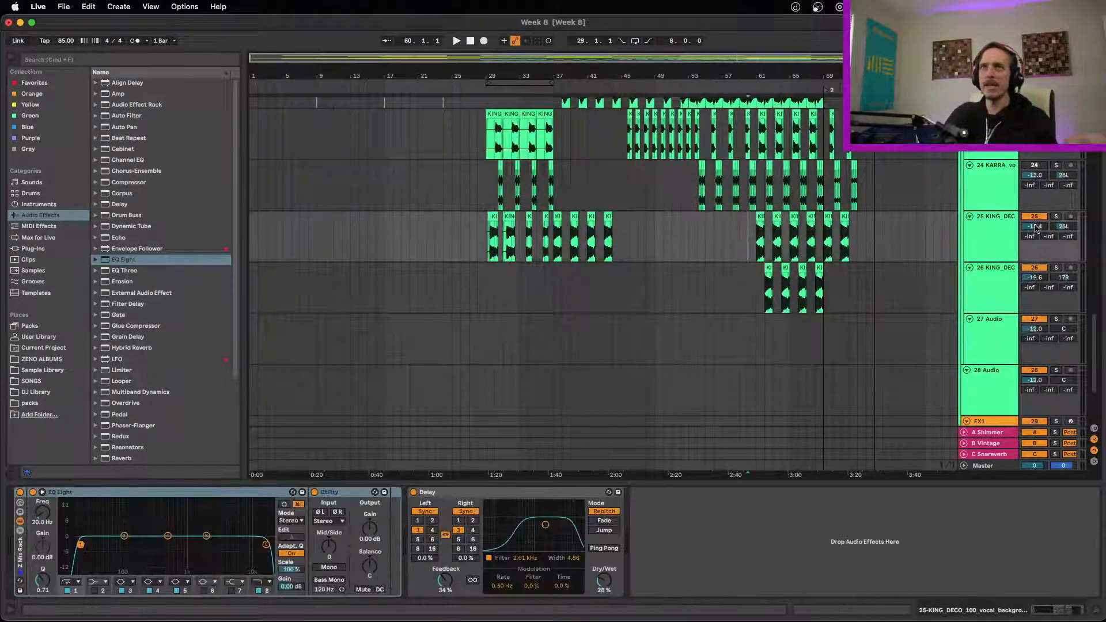
pyautogui.click(1056, 216)
pyautogui.click(761, 217)
pyautogui.press('space')
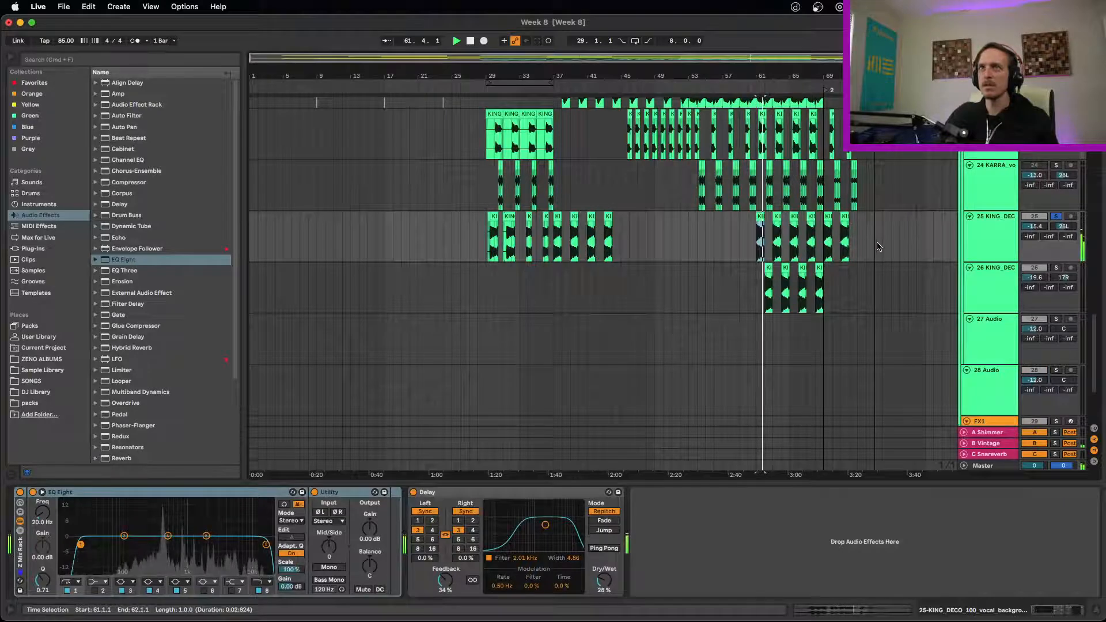
# Duplicate vocal track 25, leave only the copy soloed, and delete all of the copy's clips except the one at bar 61.
pyautogui.click(981, 230)
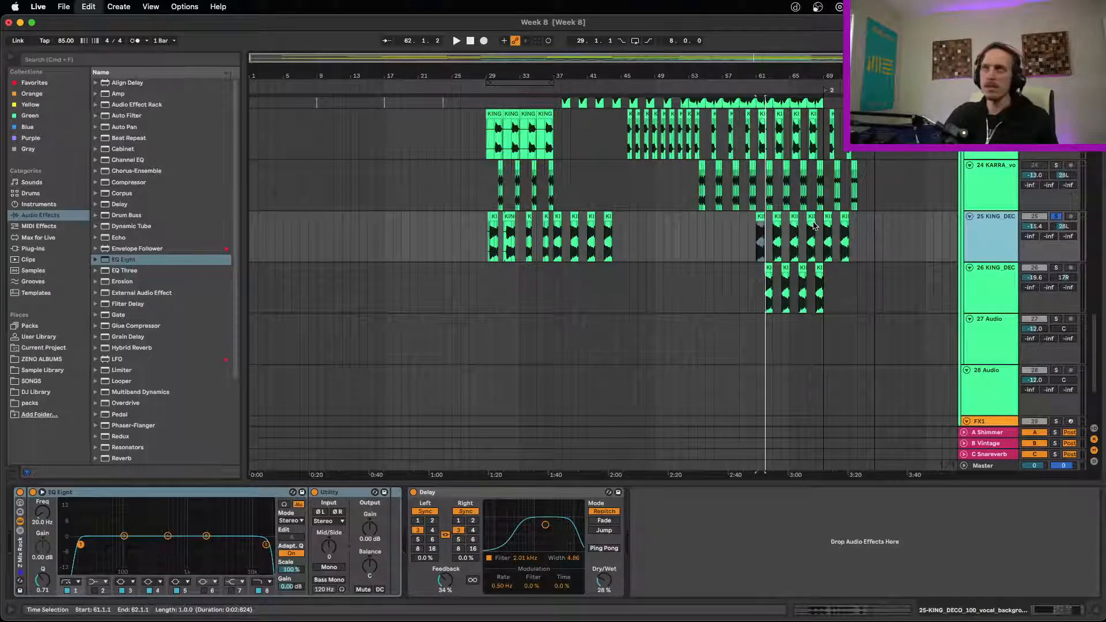
pyautogui.press('super+d')
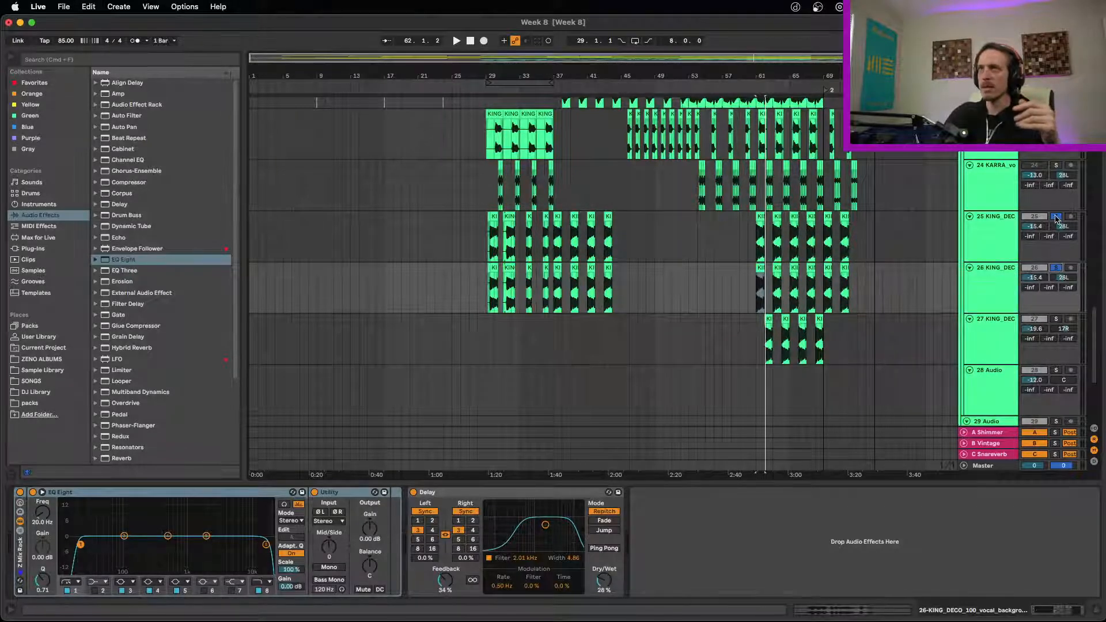
pyautogui.moveTo(684, 283); pyautogui.dragTo(421, 287)
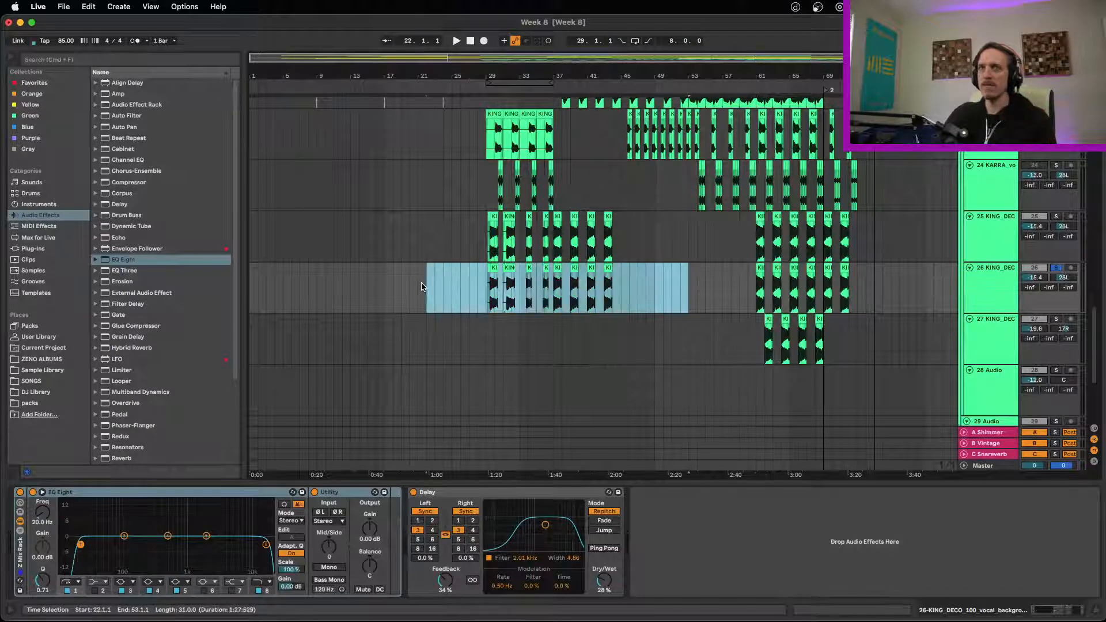
pyautogui.press('Delete')
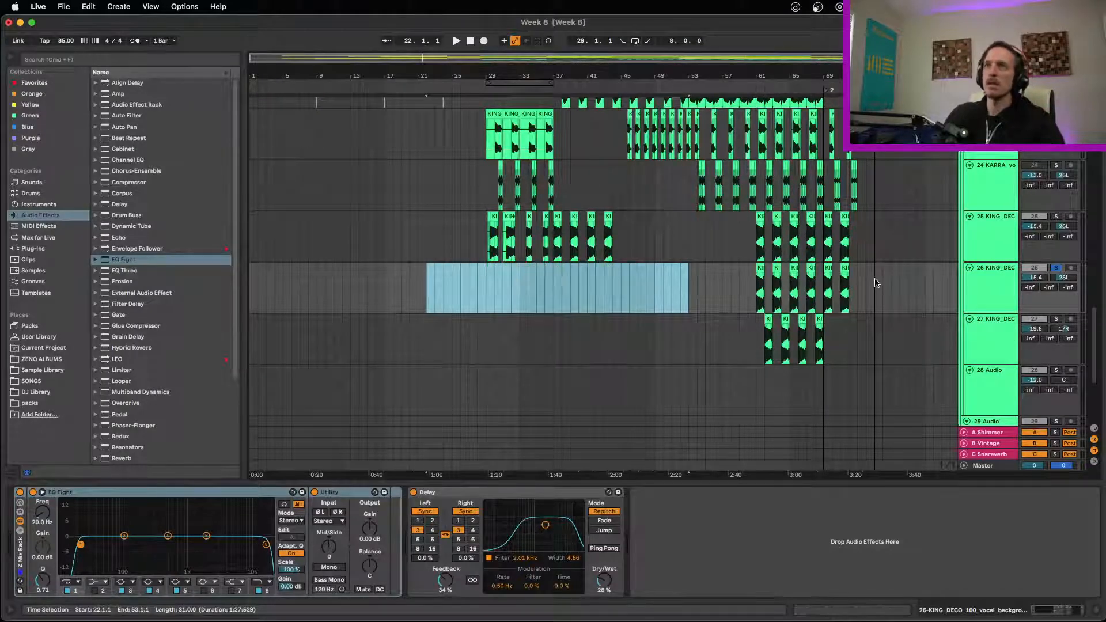
pyautogui.click(761, 286)
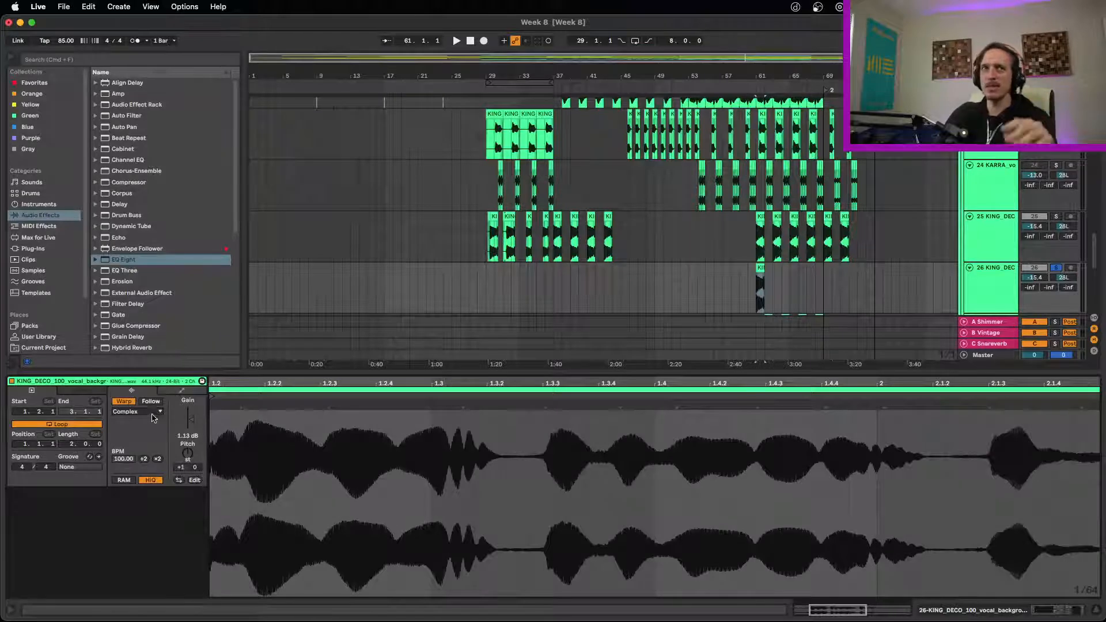
# Transpose the bar 61 clip on track 26 to -13 semitones while comparing it with the original clip on track 25.
pyautogui.click(178, 480)
pyautogui.press('space')
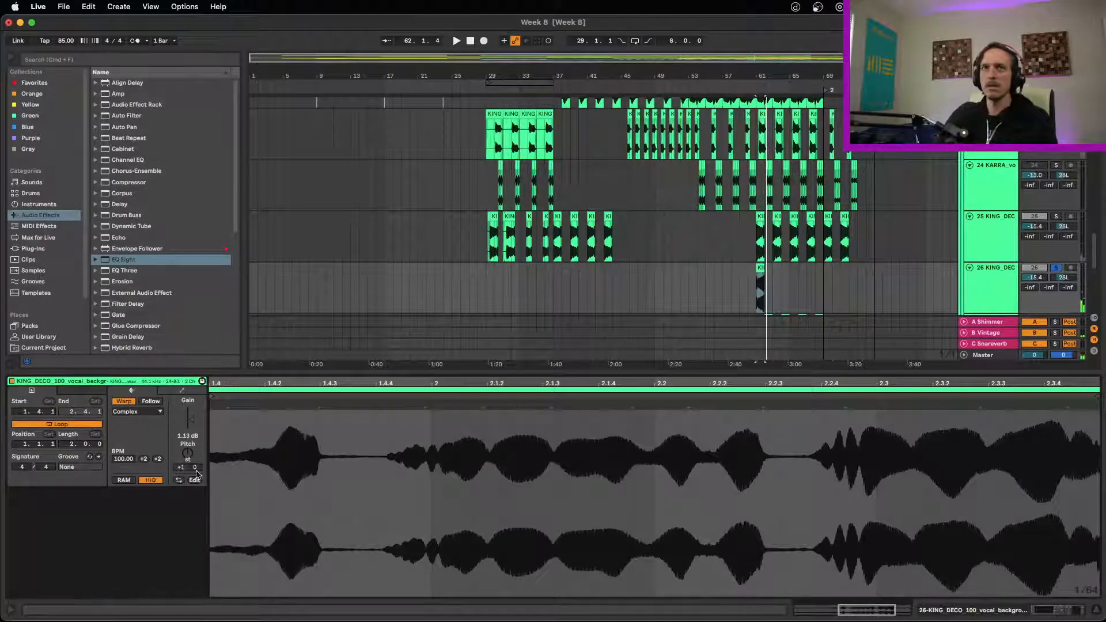
pyautogui.click(180, 481)
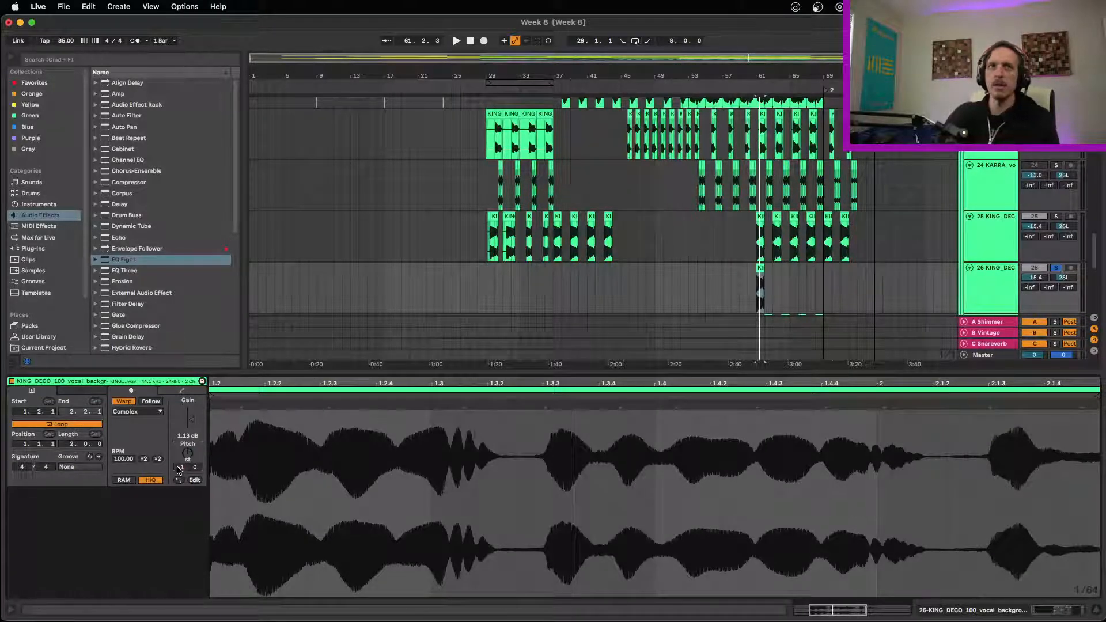
pyautogui.click(760, 217)
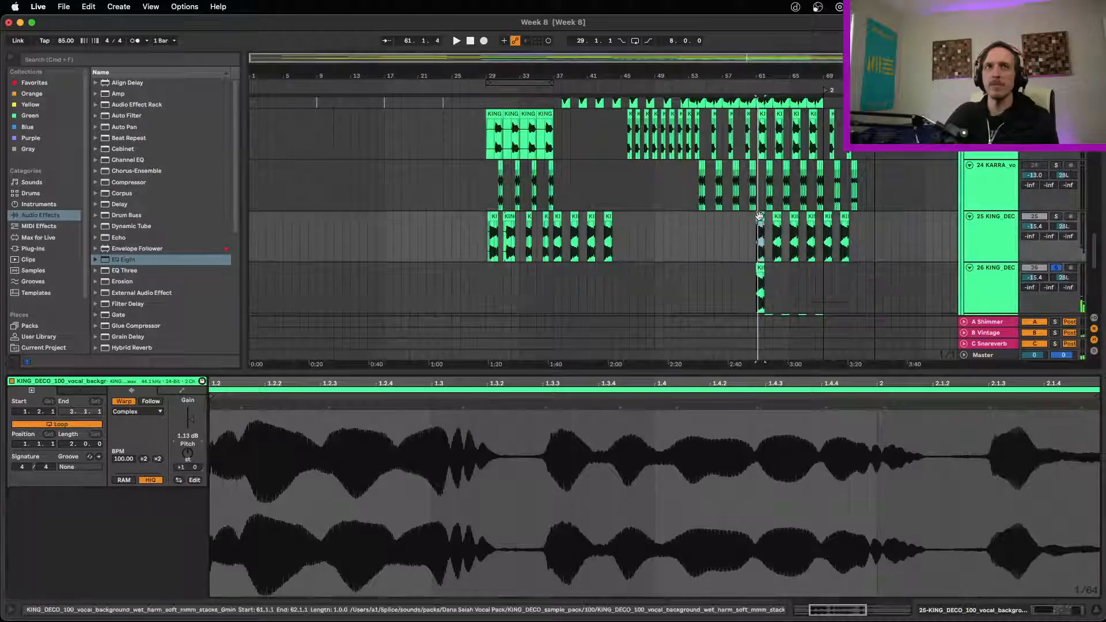
pyautogui.press('space')
pyautogui.click(760, 267)
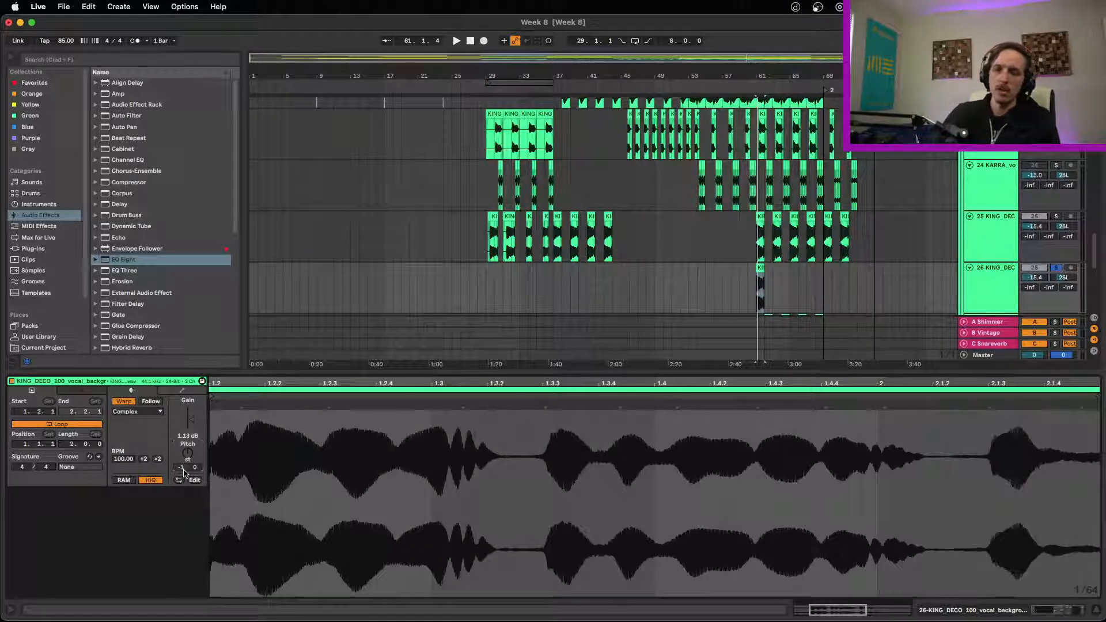
pyautogui.press('space')
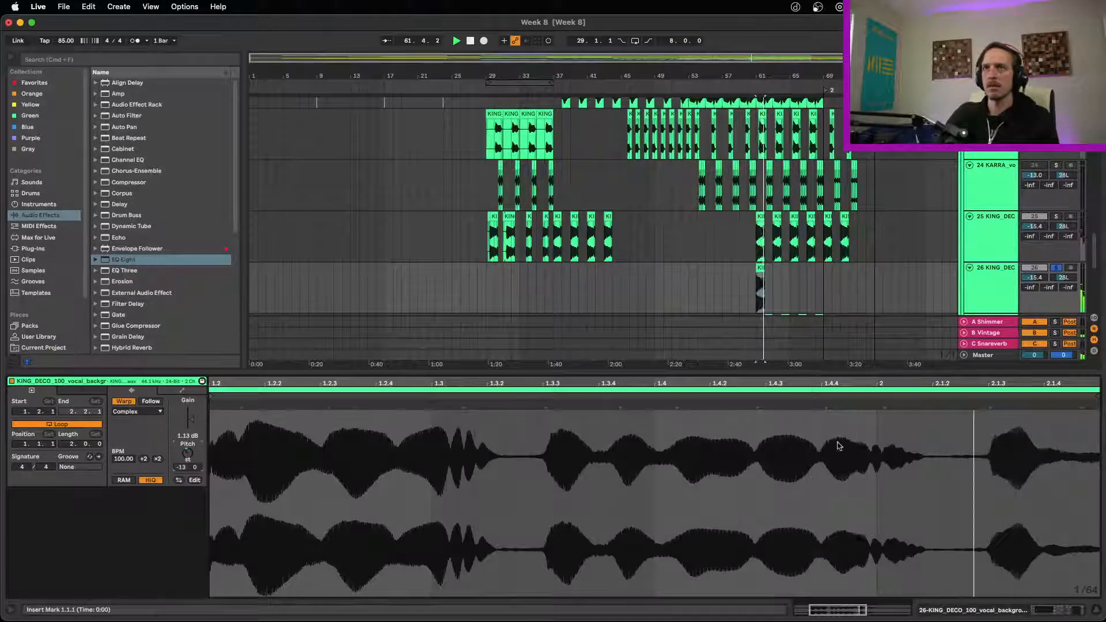
# Set the track 26 clip's loop to start at 1.2.1 and end just before 2, and play the result.
pyautogui.press('-')
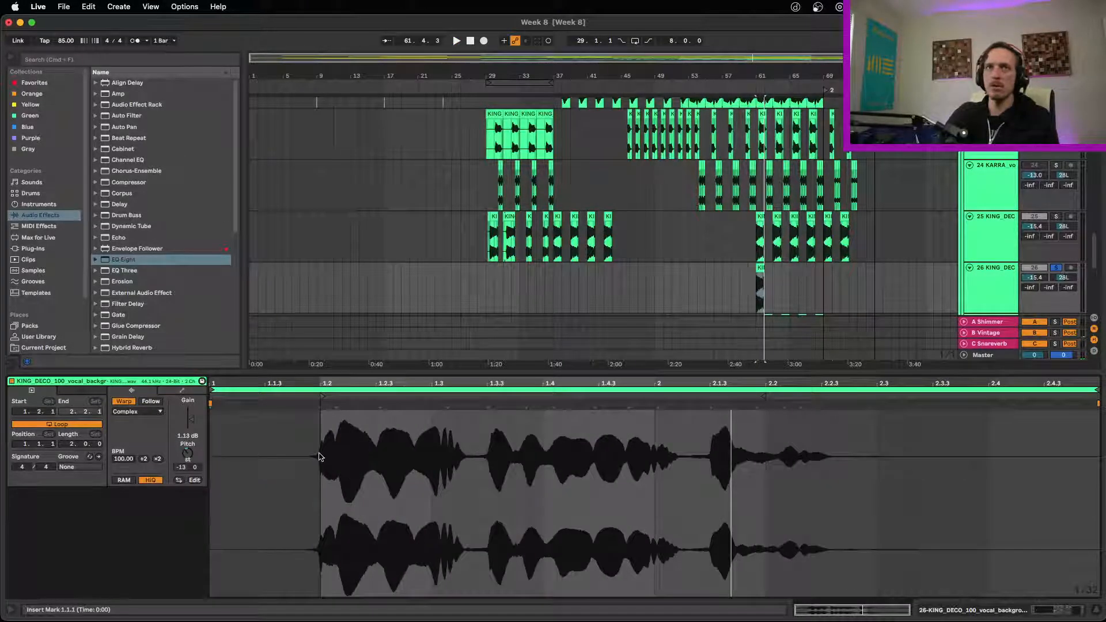
pyautogui.moveTo(320, 457); pyautogui.dragTo(657, 465)
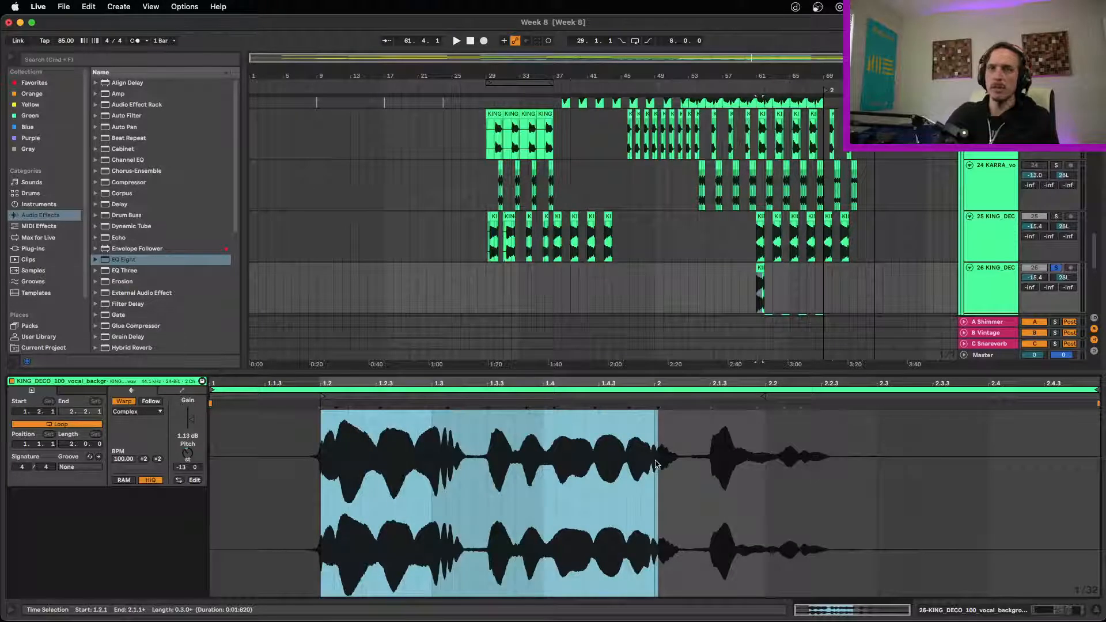
pyautogui.press('super+l')
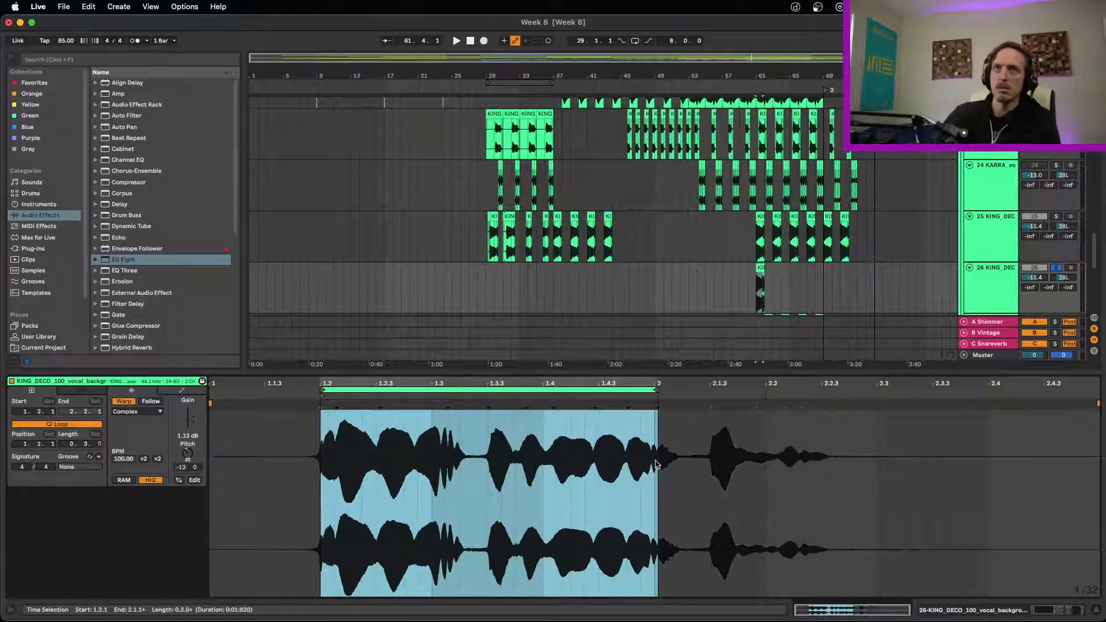
pyautogui.click(653, 390)
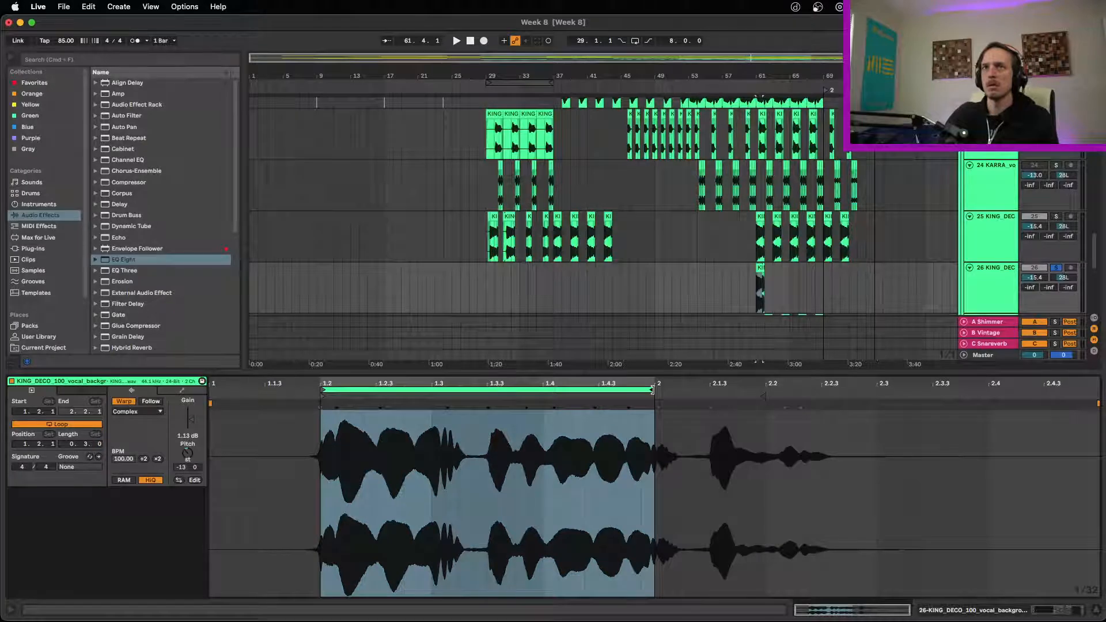
pyautogui.press('space')
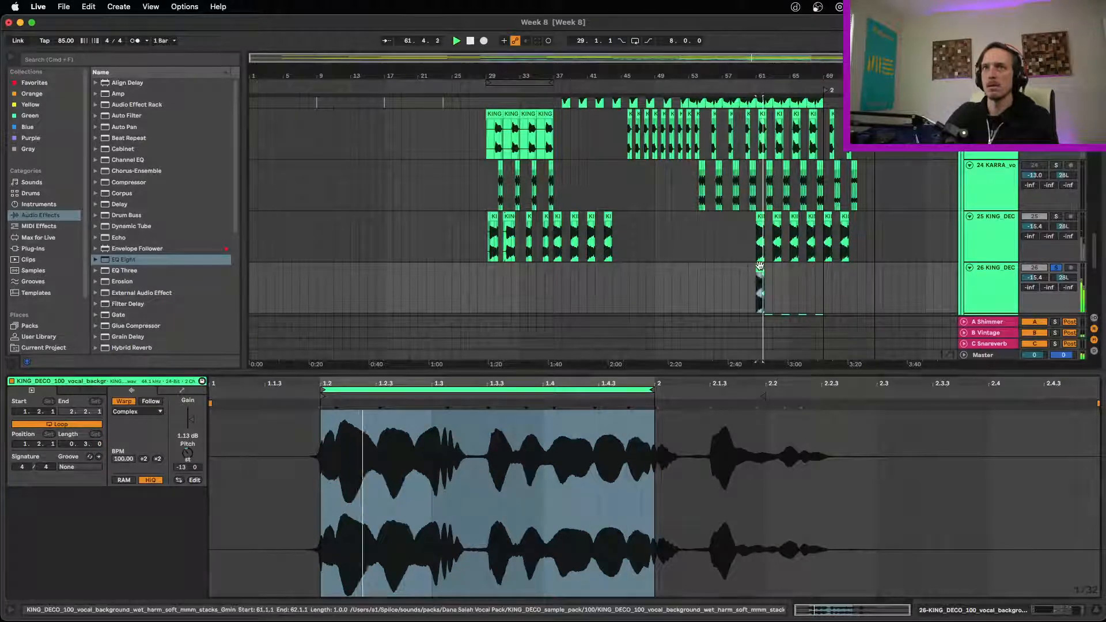
# Loop arrangement playback over the one-bar clip at bar 61 on track 26, and show that track's device chain.
pyautogui.doubleClick(759, 266)
pyautogui.press('super+l')
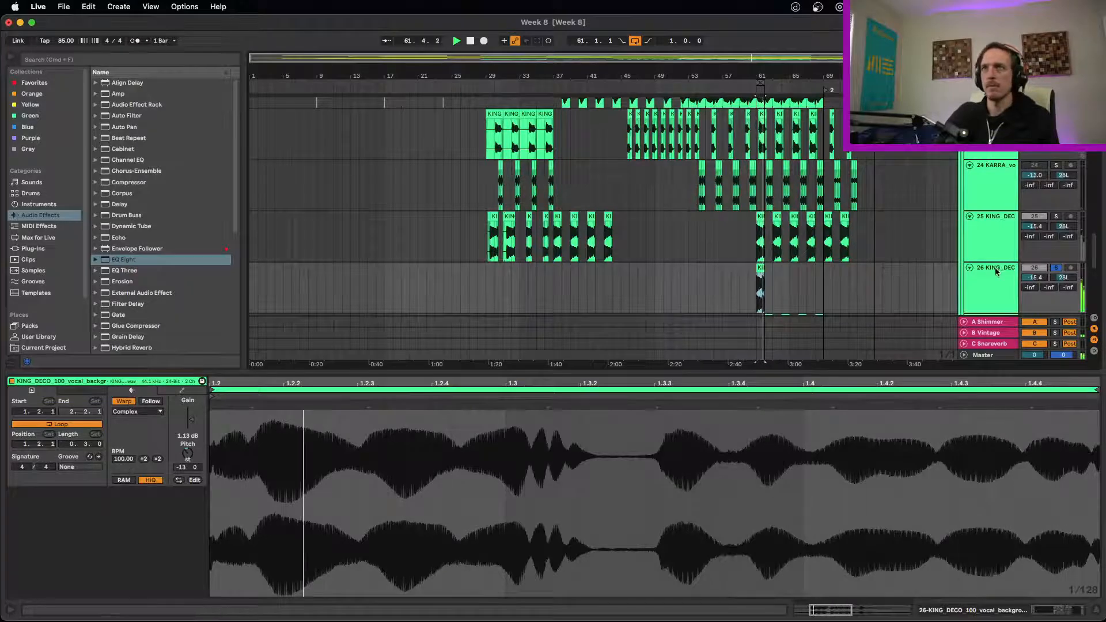
pyautogui.hotkey('shift', 'Tab')
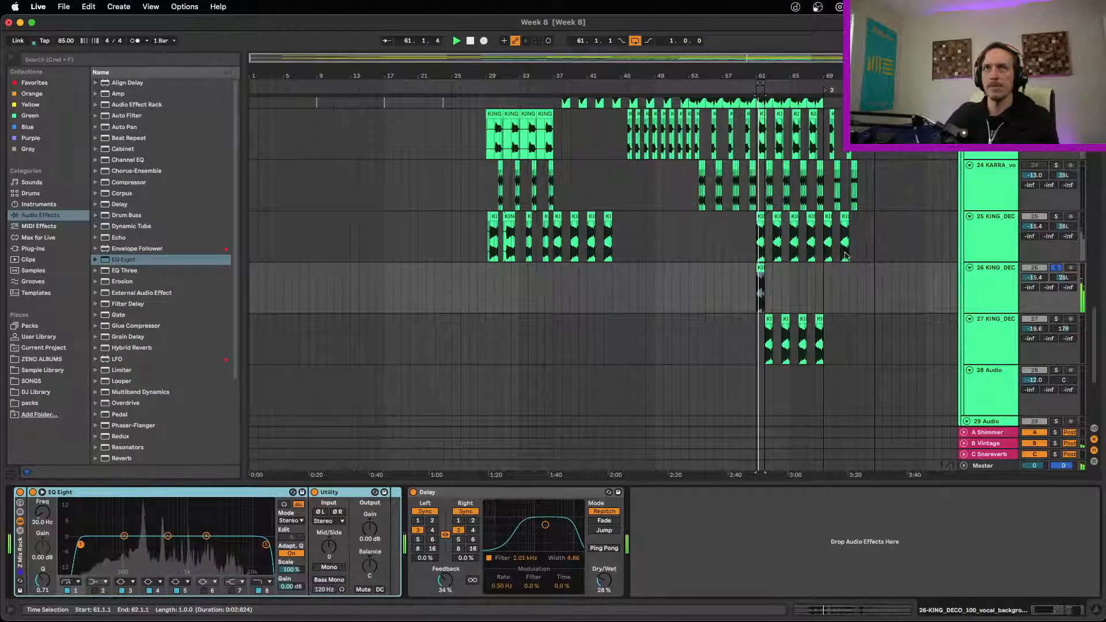
# Warp the bar 61 clip on track 26 by pulling the audio at beat 2 earlier with a warp marker, and play it.
pyautogui.click(761, 266)
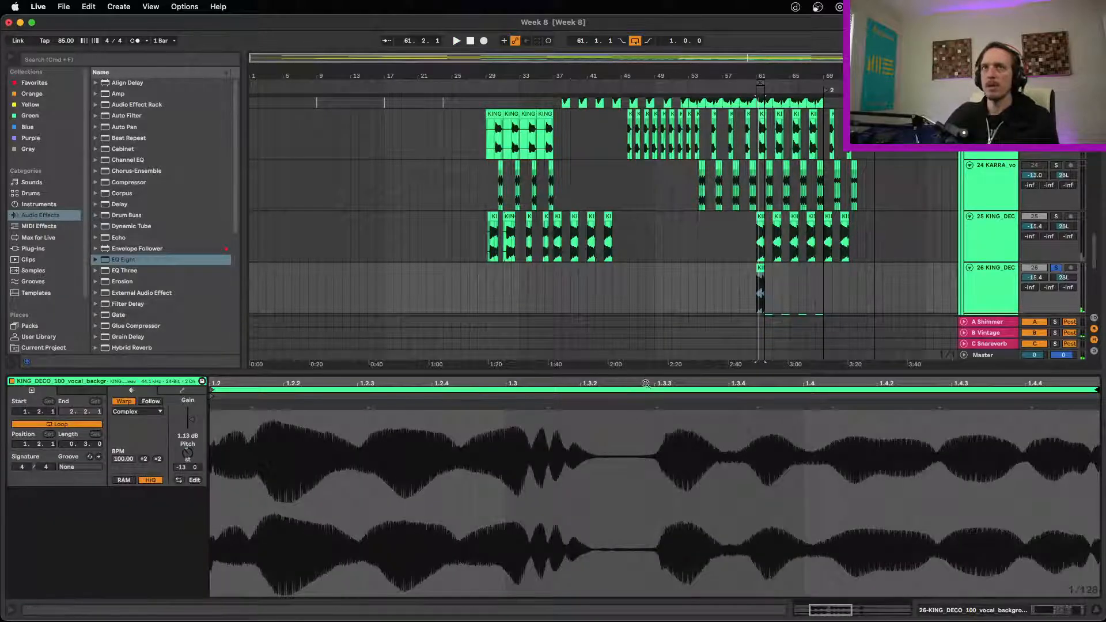
pyautogui.moveTo(646, 384); pyautogui.dragTo(644, 340)
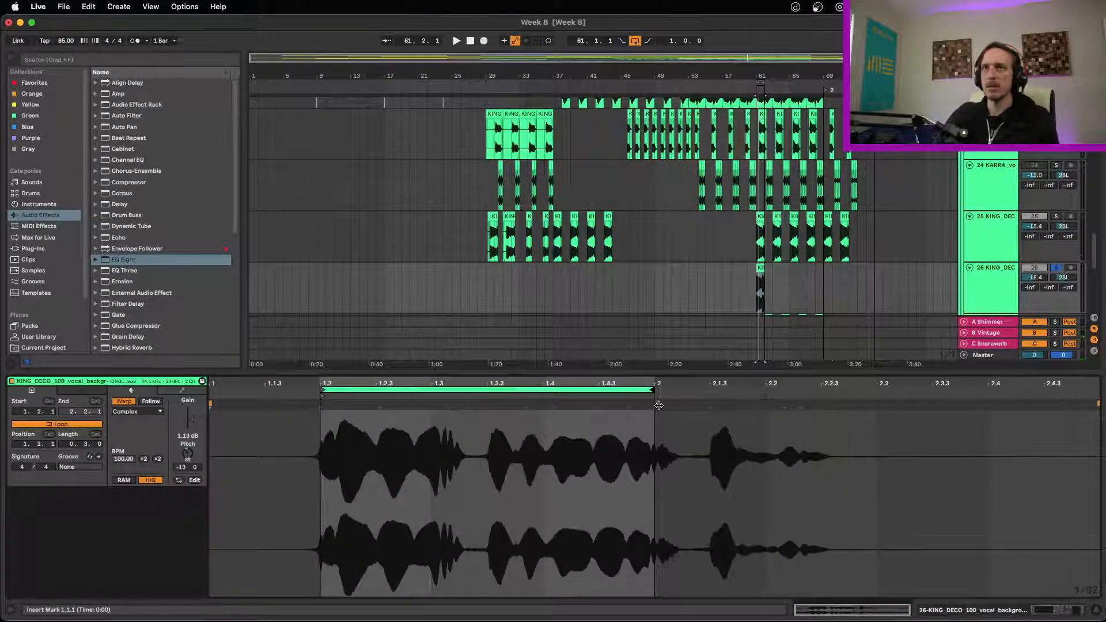
pyautogui.moveTo(659, 405); pyautogui.dragTo(627, 406)
pyautogui.press('space')
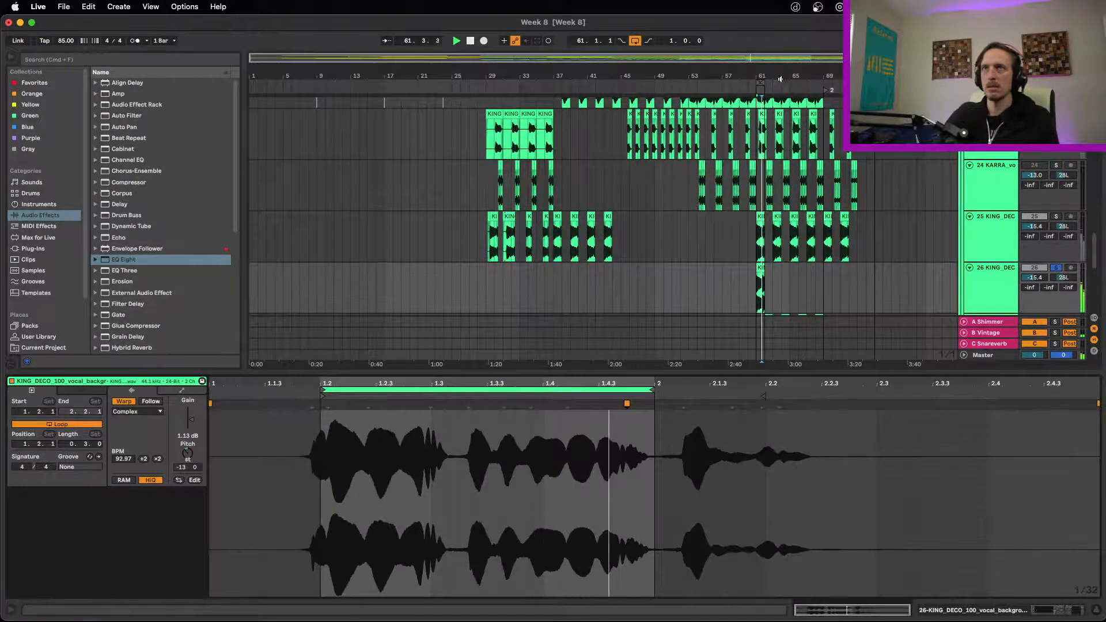
# Compare the bar 61 clips on vocal tracks 25 and 26 in close-up, trying an undo of the last edit.
pyautogui.moveTo(772, 76); pyautogui.dragTo(773, 149)
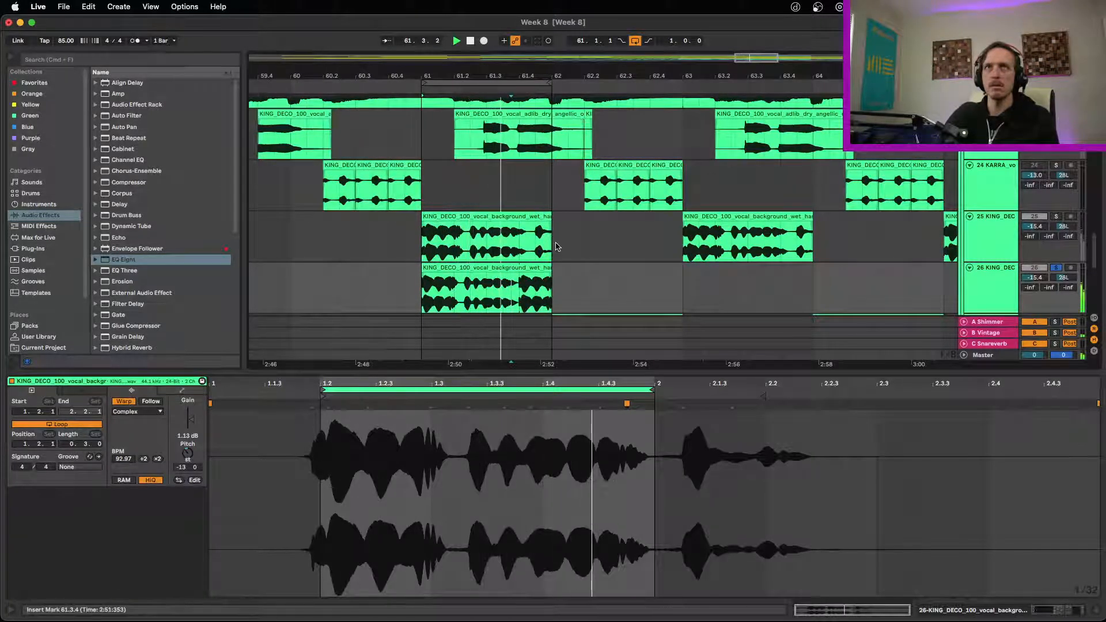
pyautogui.click(523, 268)
pyautogui.click(503, 215)
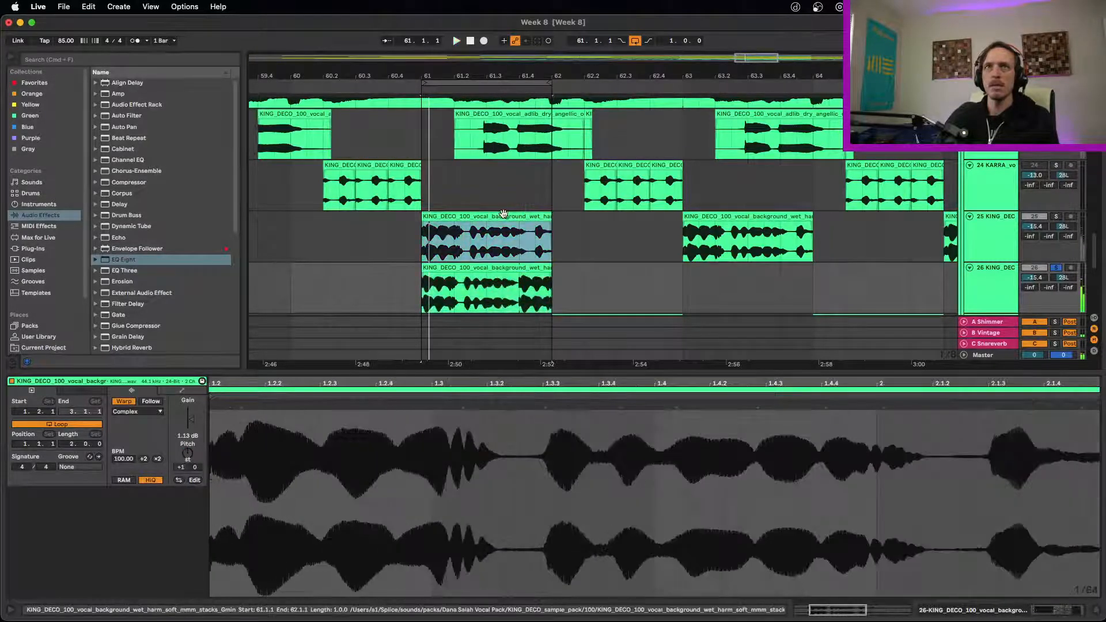
pyautogui.press('super+z')
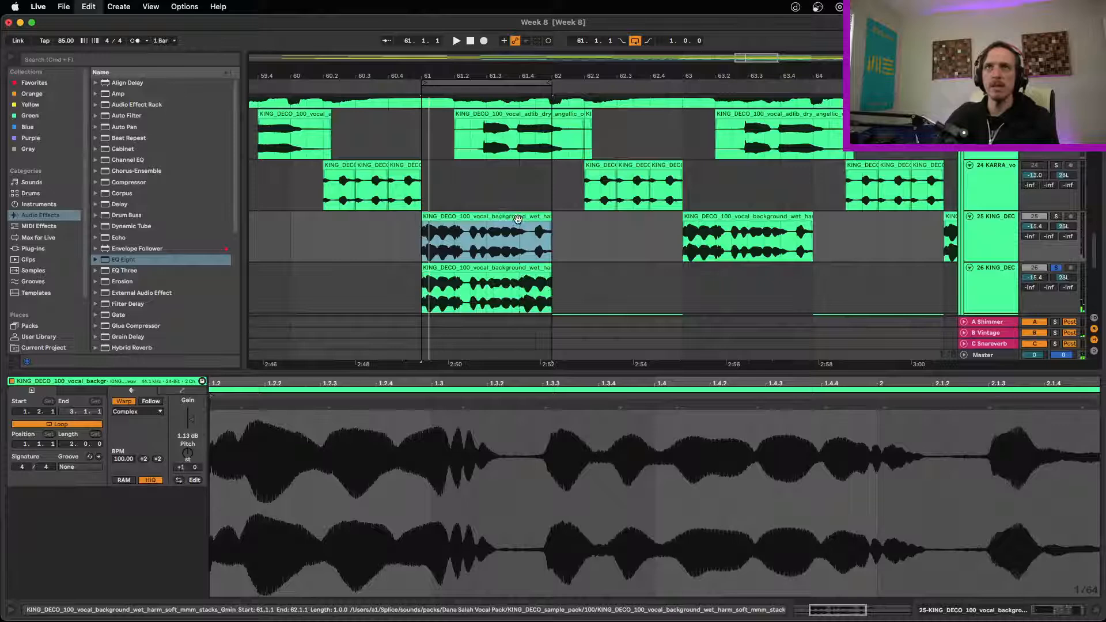
pyautogui.click(517, 268)
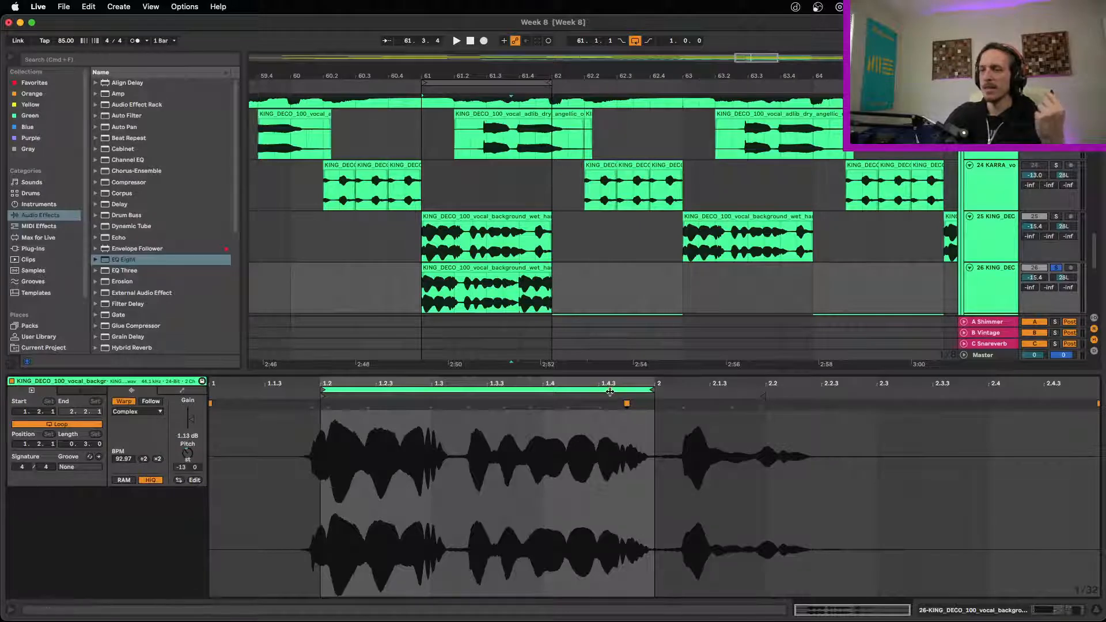
# Insert Auto Pan before the Delay on track 26, set its phase to 0°, and switch its rate to tempo sync.
pyautogui.click(988, 276)
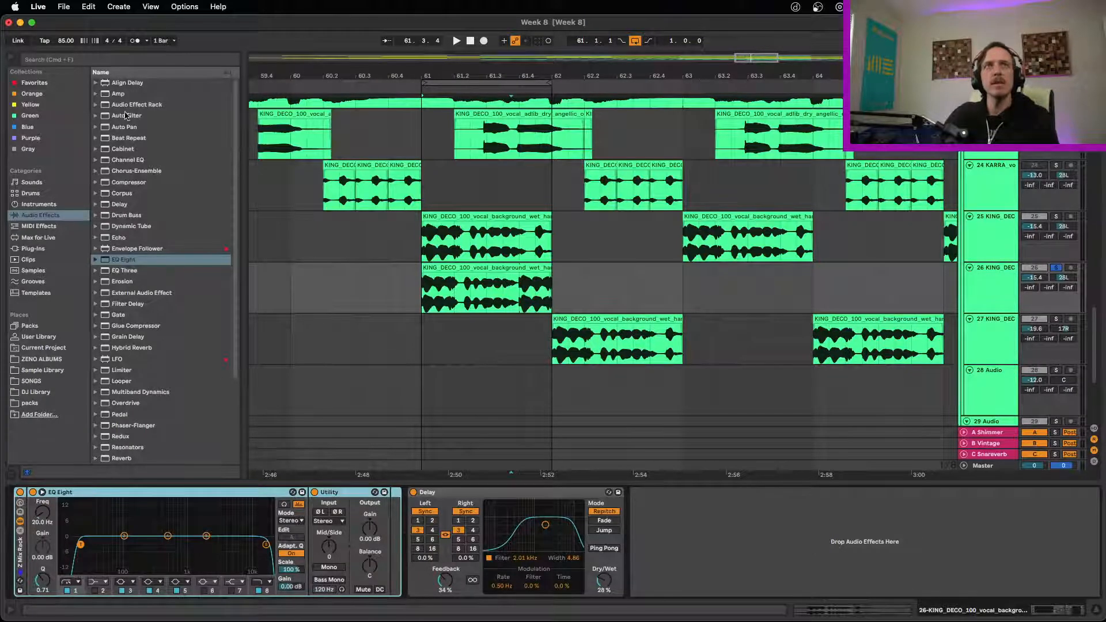
pyautogui.moveTo(115, 128); pyautogui.dragTo(437, 540)
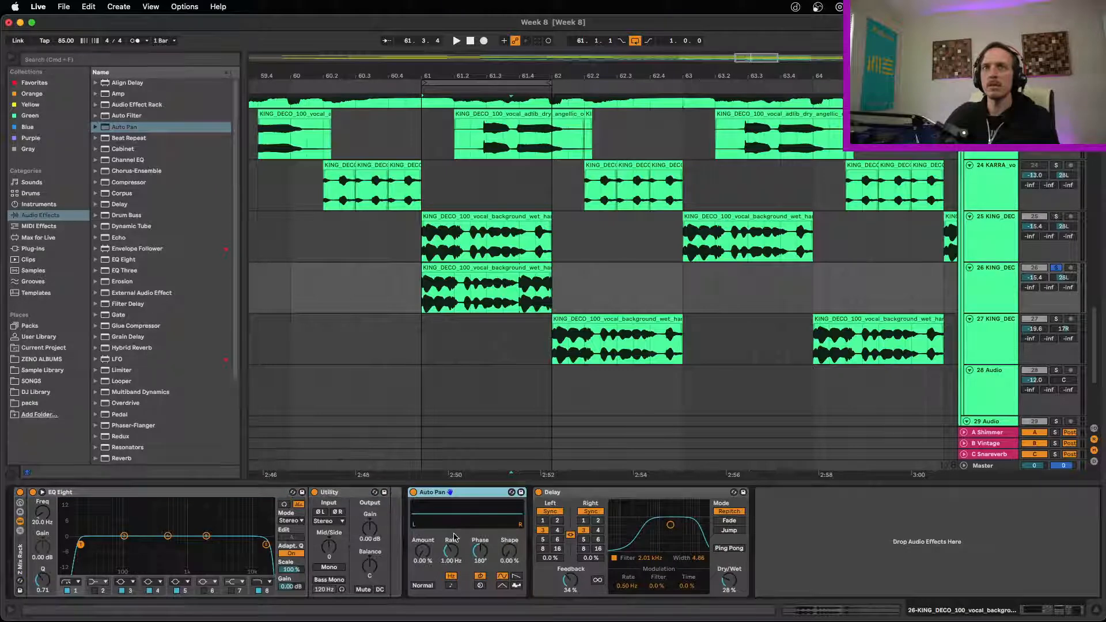
pyautogui.press('space')
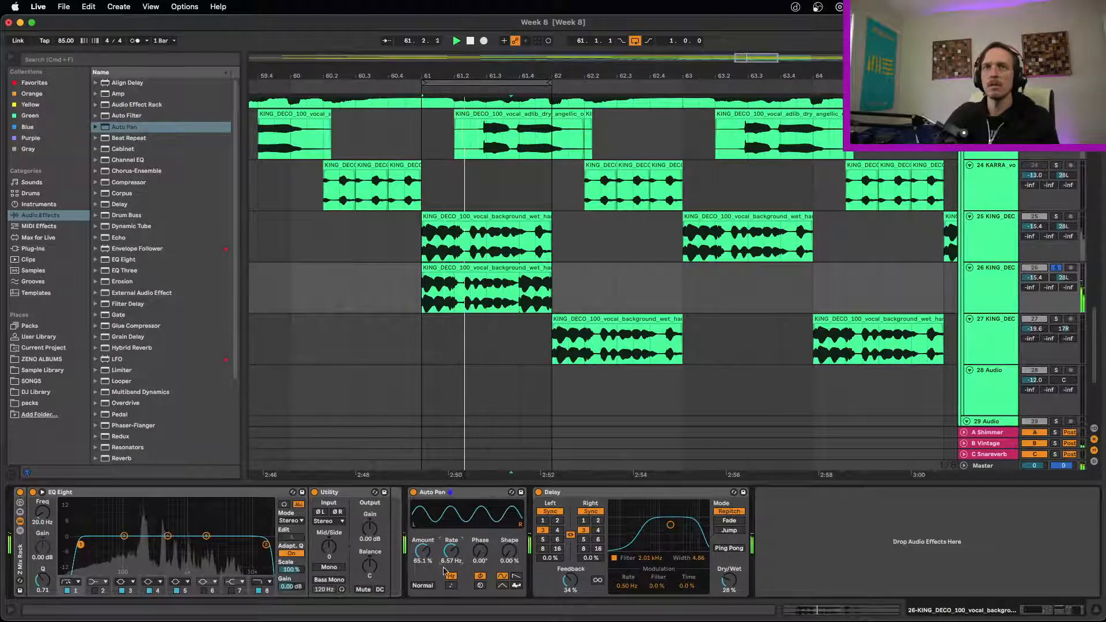
pyautogui.click(451, 585)
# Set Auto Pan's amount to 83.3 %, rate to 1/16 and offset to 280°, and choose the sawtooth waveform.
pyautogui.moveTo(421, 548); pyautogui.dragTo(421, 533)
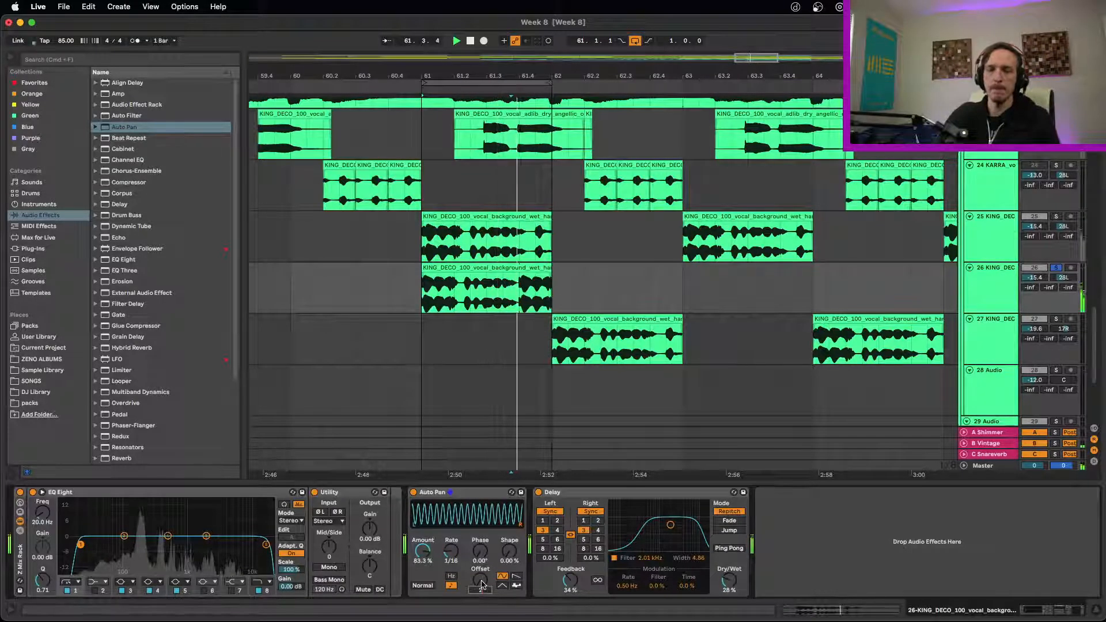
pyautogui.moveTo(482, 586); pyautogui.dragTo(461, 569)
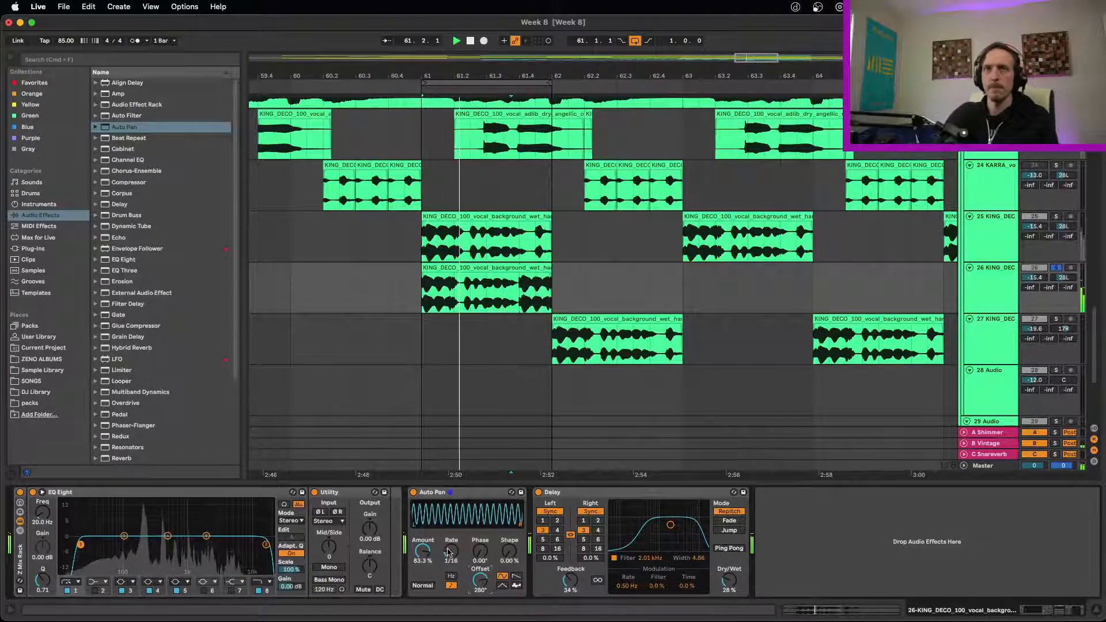
pyautogui.click(516, 576)
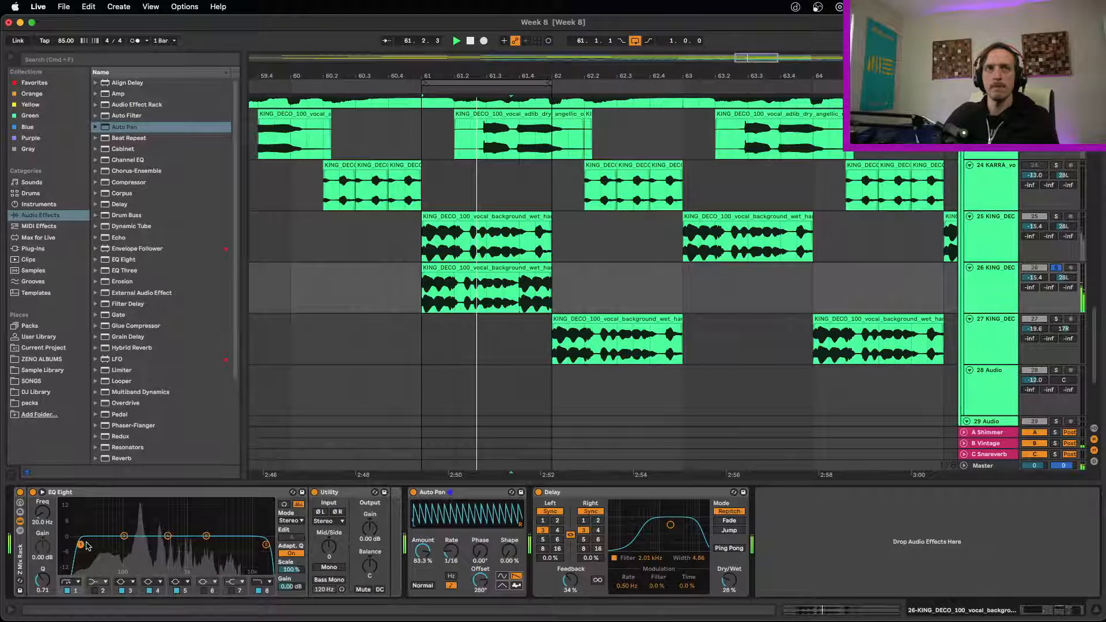
# Raise the EQ Eight low cut on track 26 to 89.9 Hz, and insert Redux before Auto Pan with a 10.4 kHz rate.
pyautogui.moveTo(86, 546); pyautogui.dragTo(121, 545)
pyautogui.scroll(-5, 118, 322)
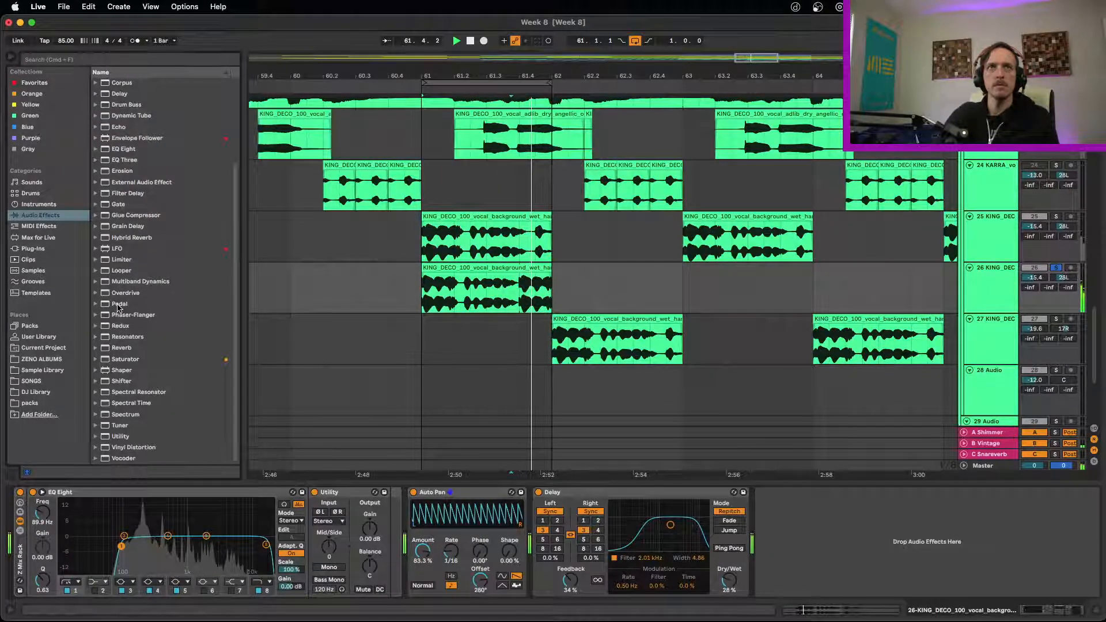
pyautogui.moveTo(120, 325); pyautogui.dragTo(439, 558)
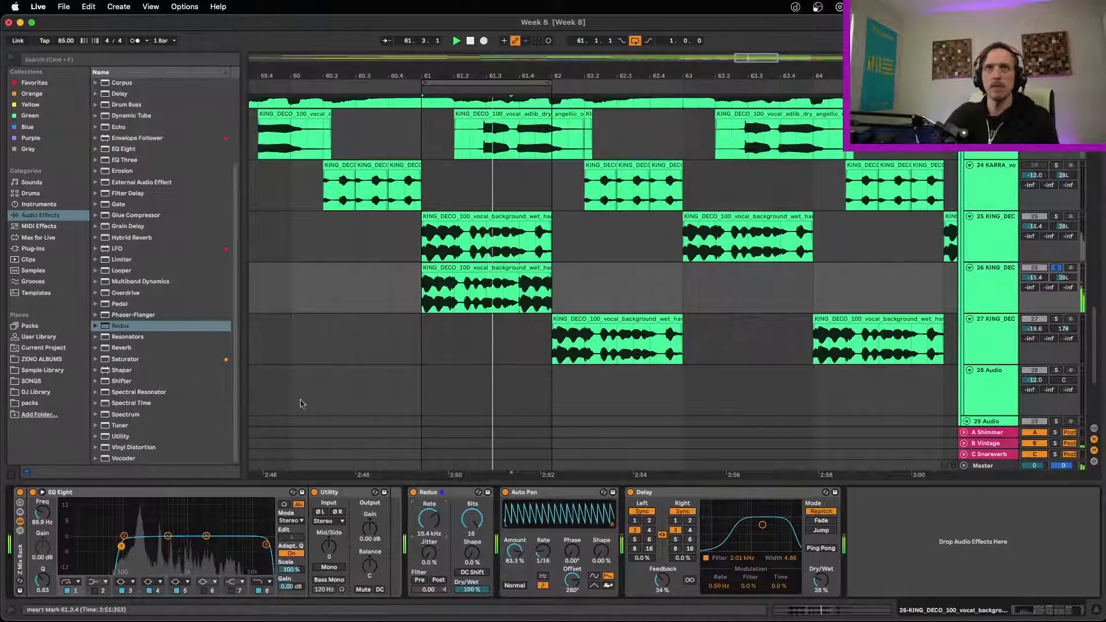
# Solo track 25 alongside track 26, and insert Echo between Auto Pan and Delay on track 26.
pyautogui.click(1057, 217)
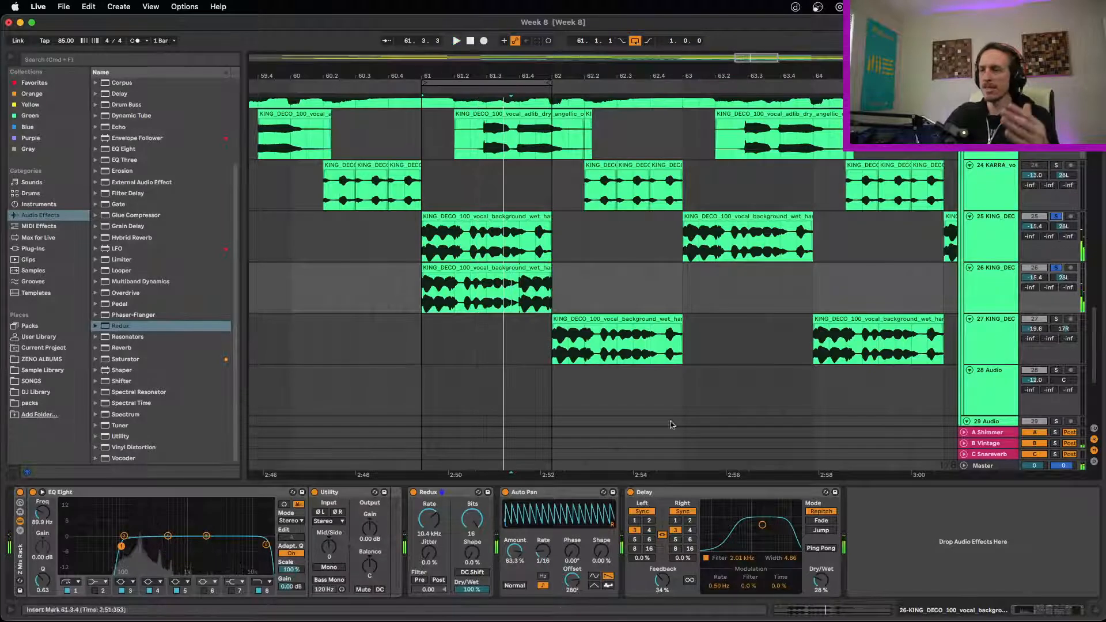
pyautogui.click(495, 217)
pyautogui.press('space')
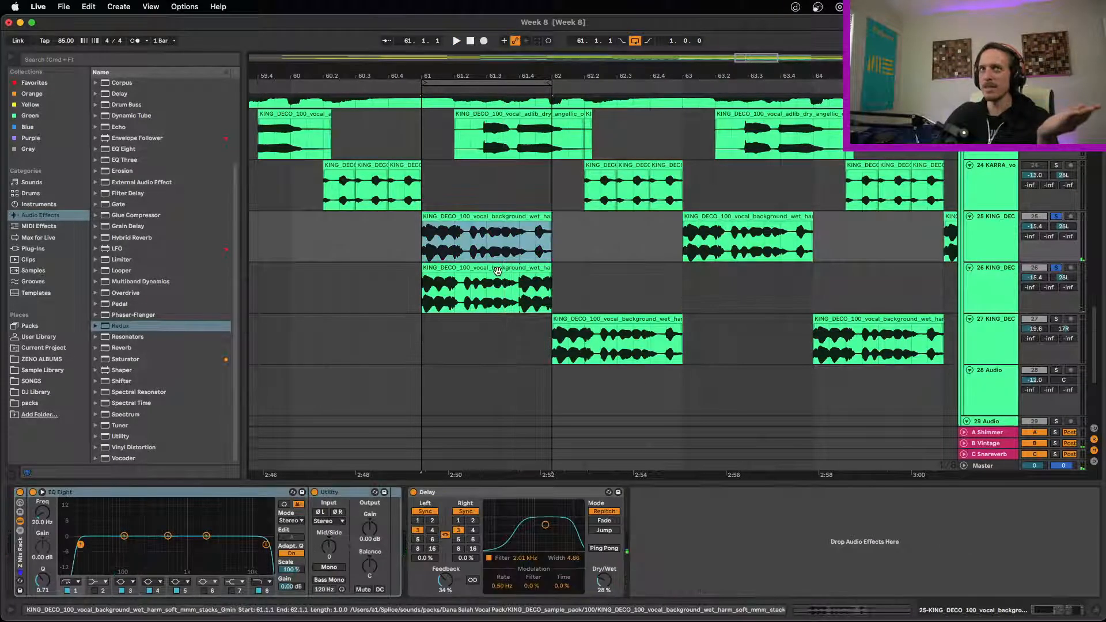
pyautogui.click(497, 271)
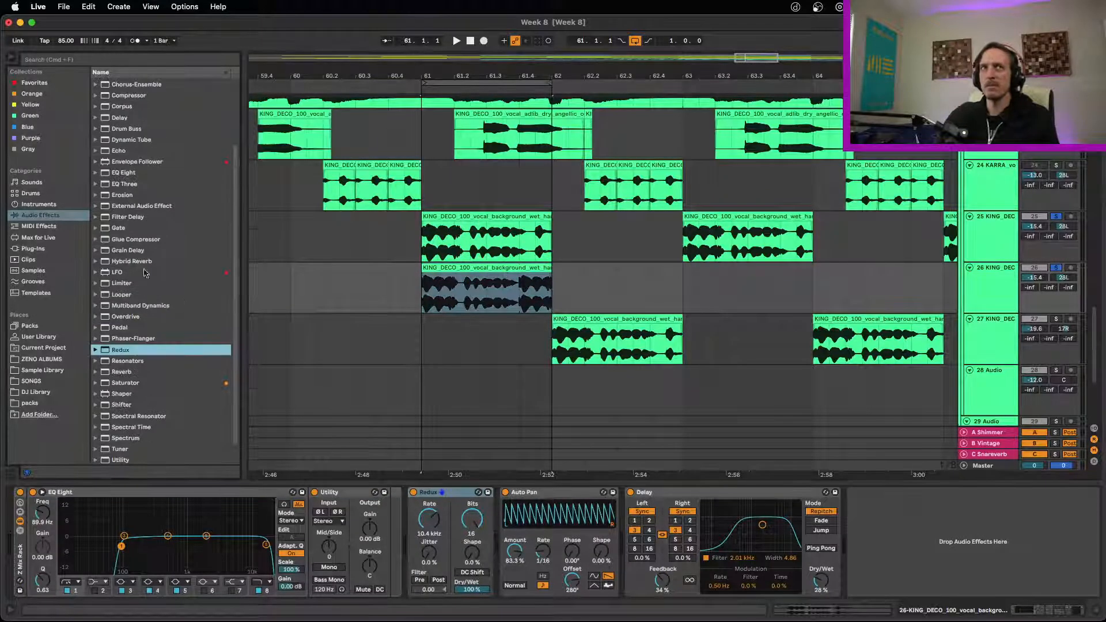
pyautogui.scroll(3, 119, 231)
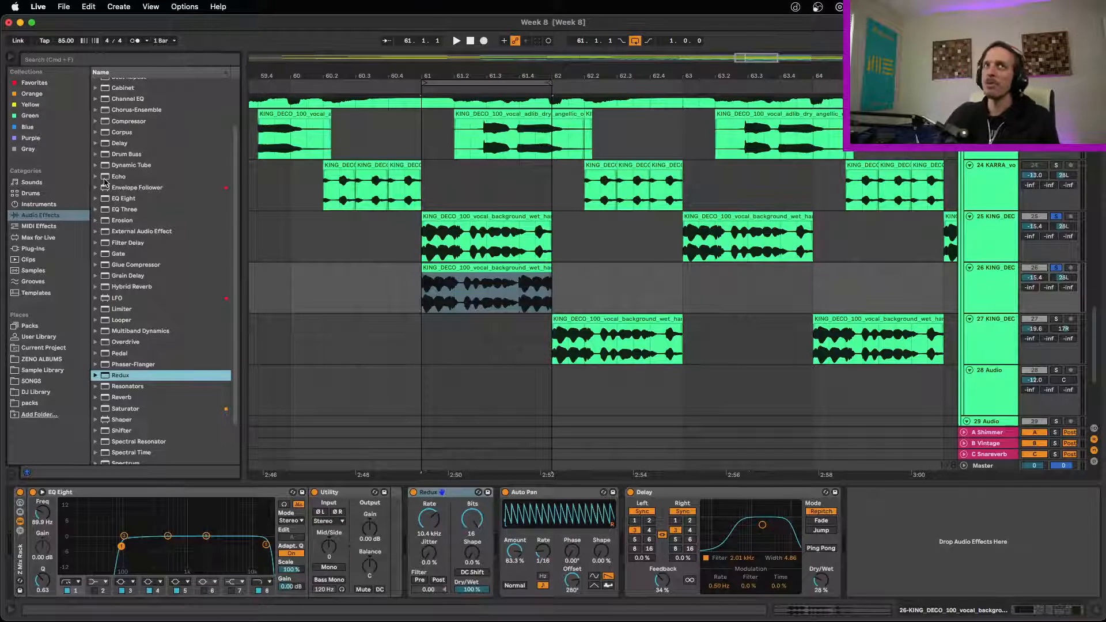
pyautogui.moveTo(118, 177); pyautogui.dragTo(651, 579)
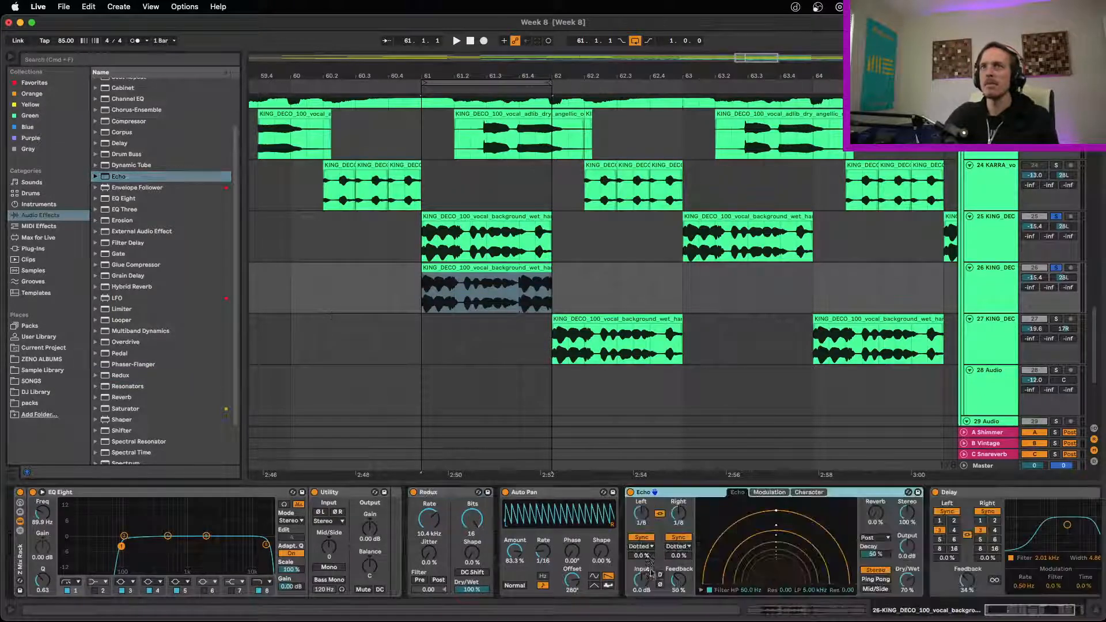
# Set the Echo reverb on track 26 to 37 % and its feedback to 62 %.
pyautogui.press('space')
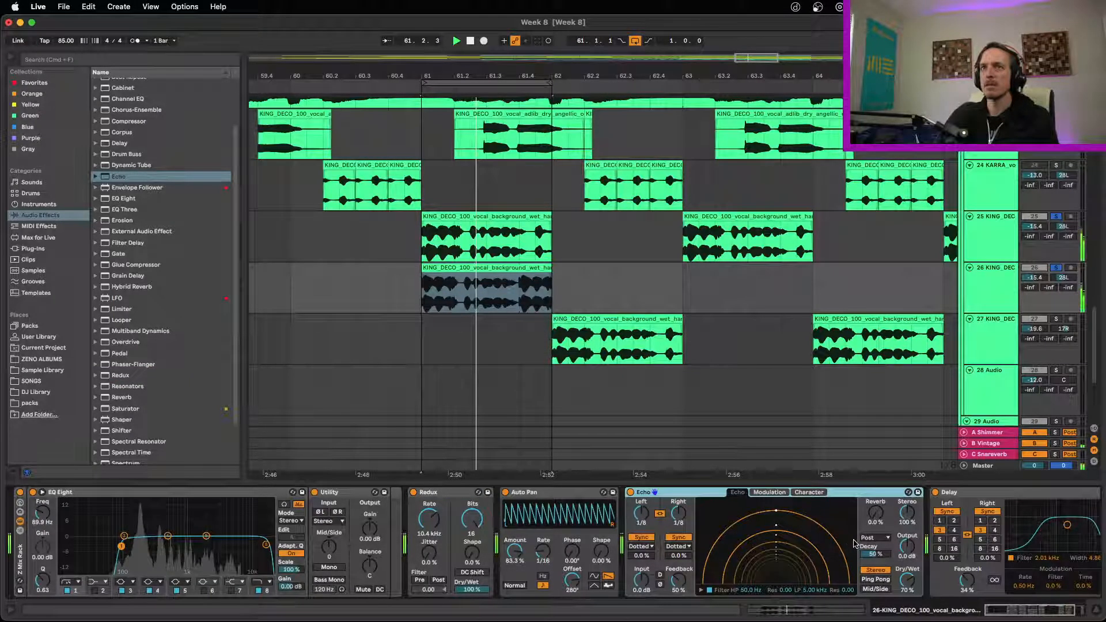
pyautogui.moveTo(876, 512); pyautogui.dragTo(876, 490)
pyautogui.moveTo(679, 579); pyautogui.dragTo(679, 571)
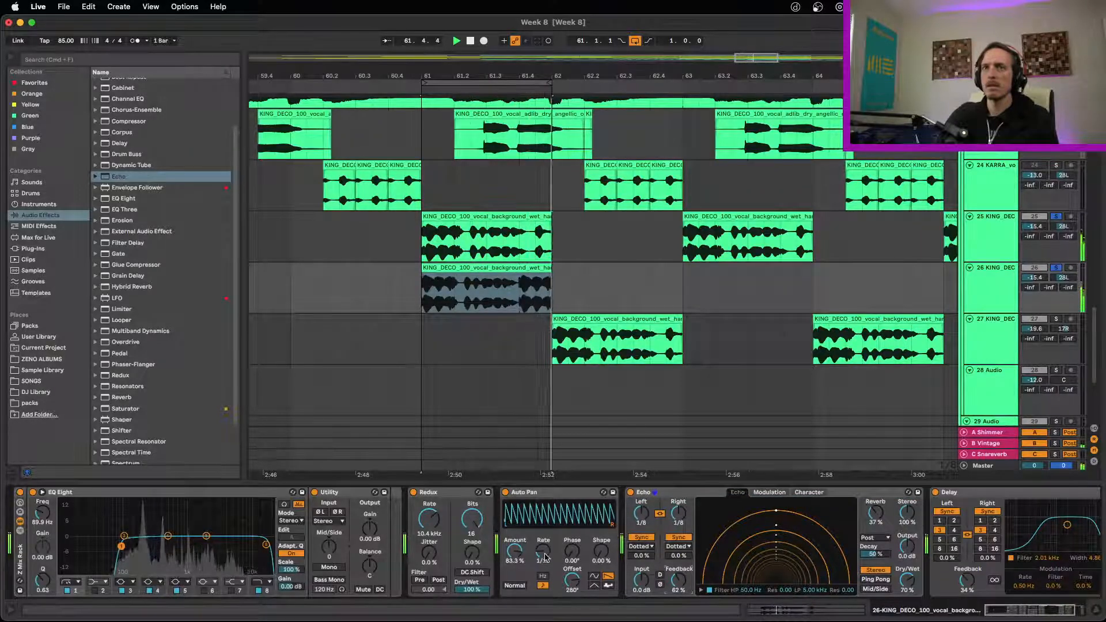
# Set Auto Pan to a sine wave with 99.2 % amount, place it after Echo, and set the Redux jitter to 1.2 %.
pyautogui.click(594, 577)
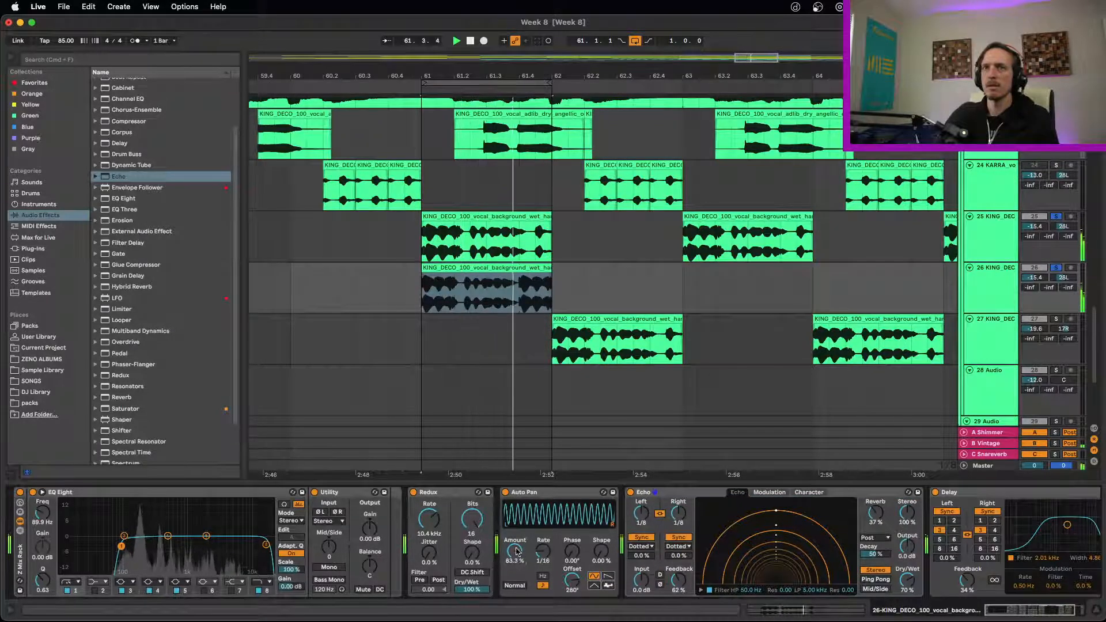
pyautogui.moveTo(518, 551); pyautogui.dragTo(518, 542)
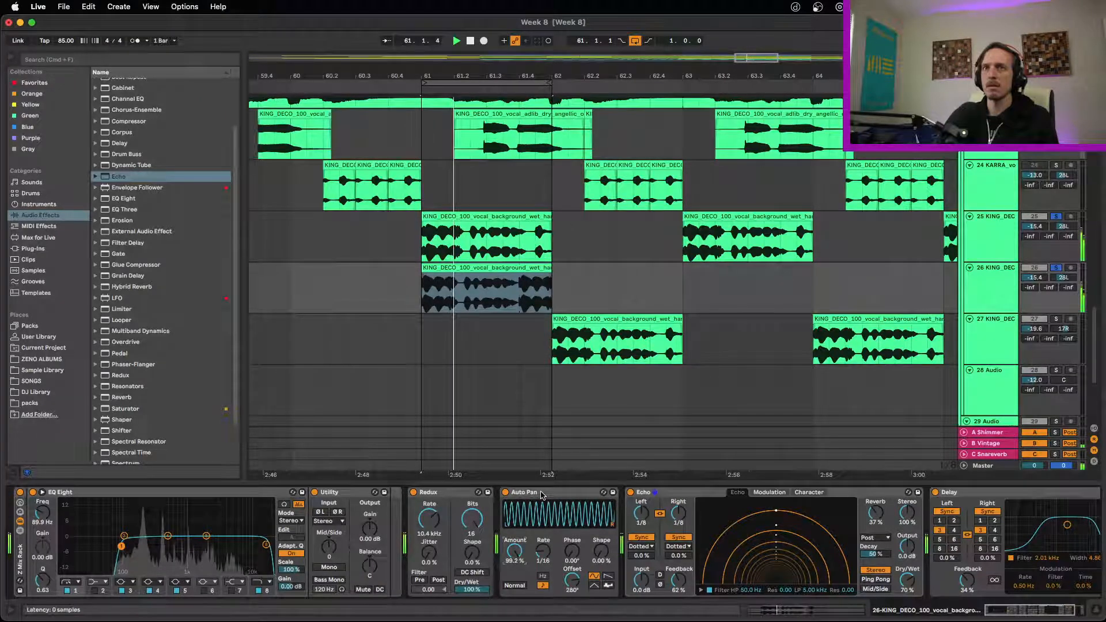
pyautogui.moveTo(542, 495); pyautogui.dragTo(847, 493)
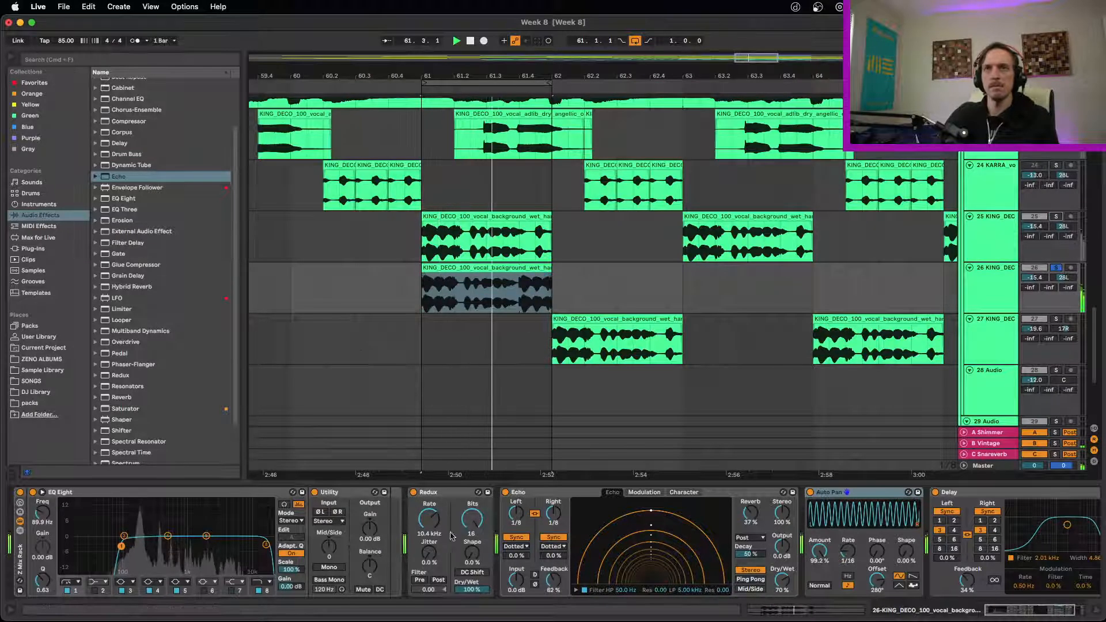
pyautogui.moveTo(429, 553); pyautogui.dragTo(429, 552)
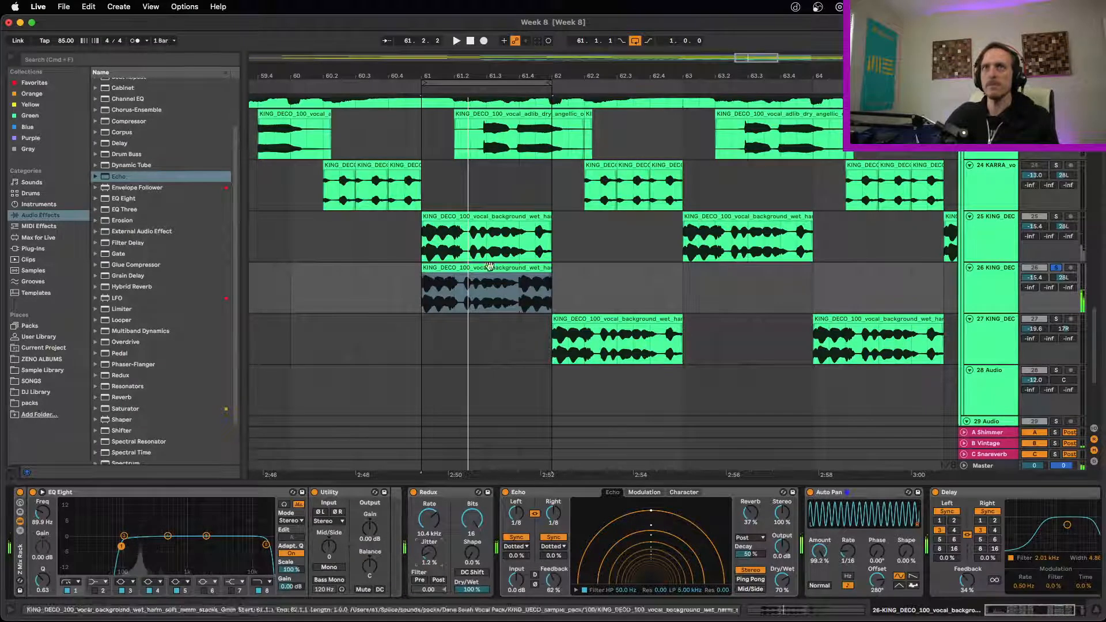
# Split the track 26 clip at 61.3, and shorten its first part to end at 61.2 with a fade-out.
pyautogui.click(457, 288)
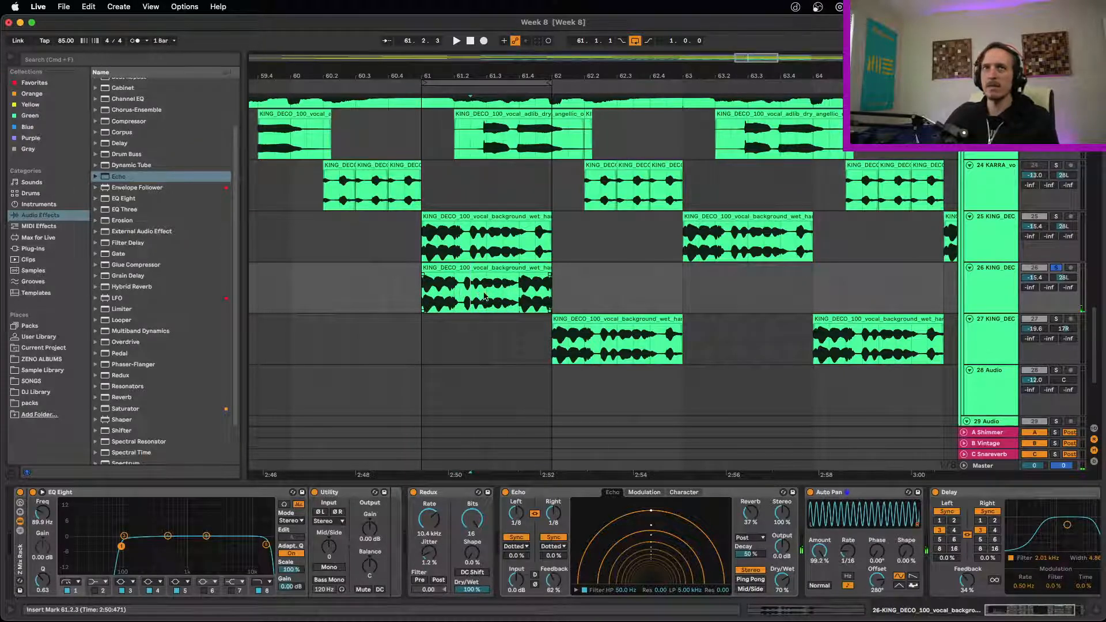
pyautogui.press('super+e')
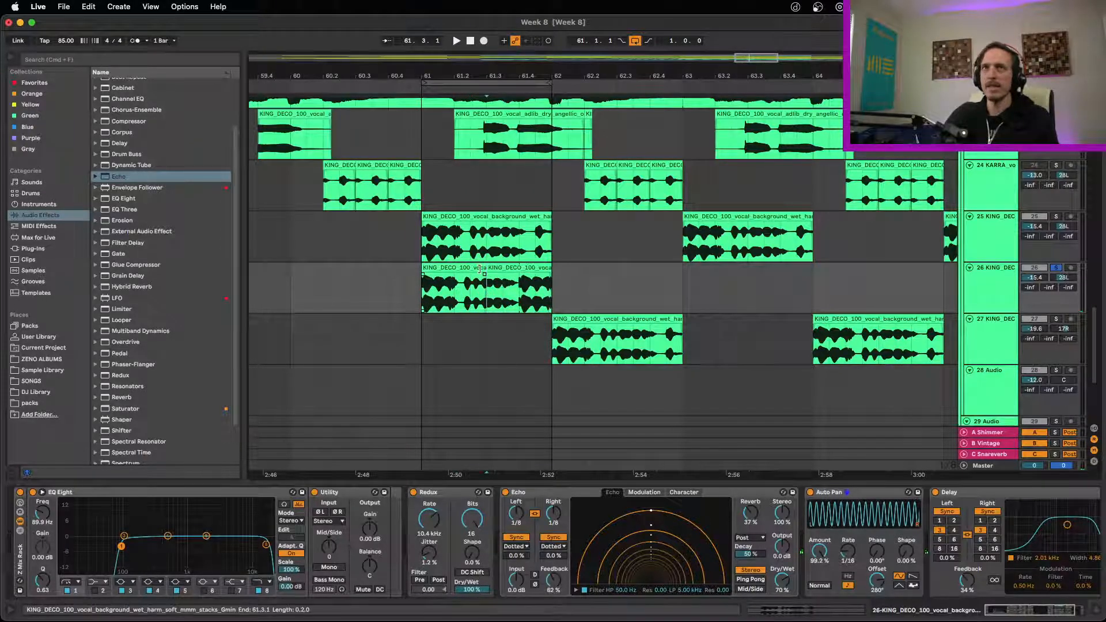
pyautogui.moveTo(483, 271); pyautogui.dragTo(453, 274)
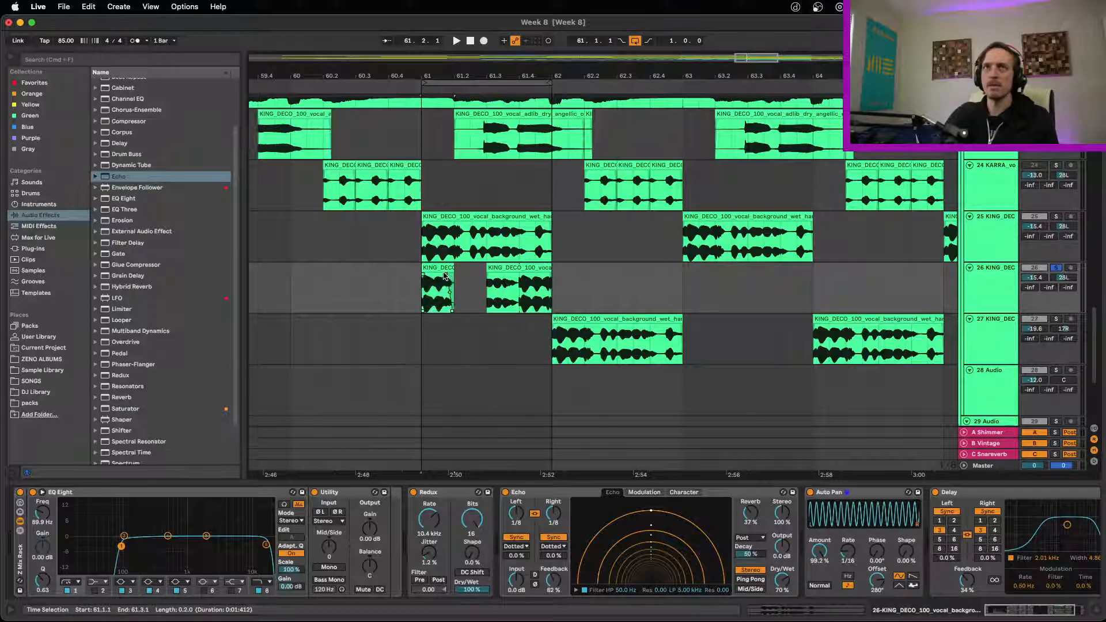
pyautogui.press('space')
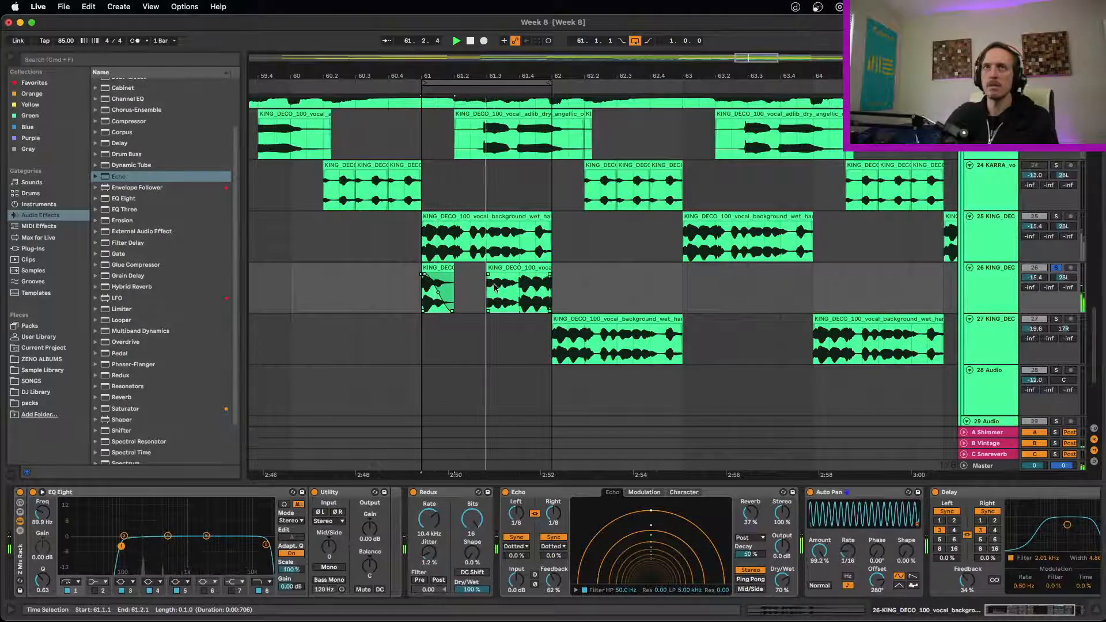
# Split the second clip on track 26 at 61.4, delete the portion after it, and fade in the remaining piece.
pyautogui.click(519, 291)
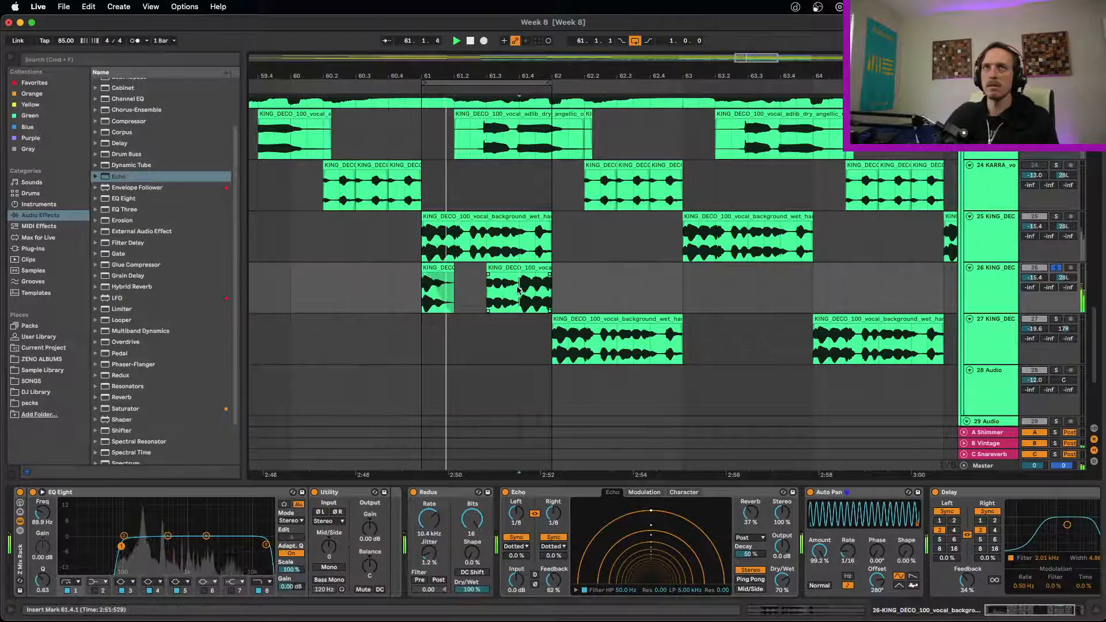
pyautogui.press('super+e')
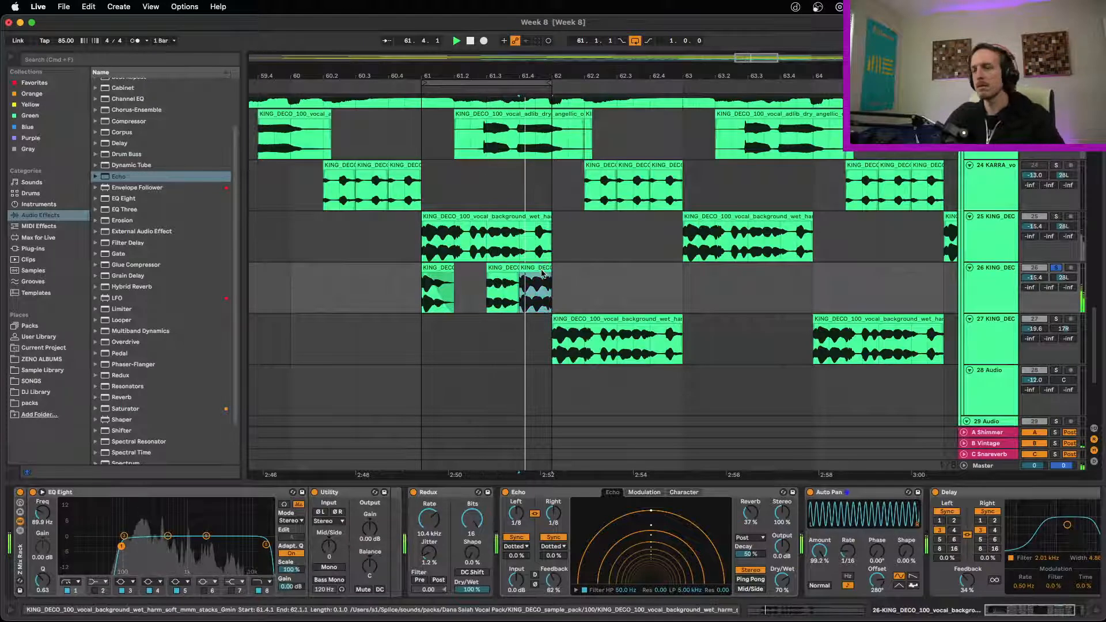
pyautogui.press('Delete')
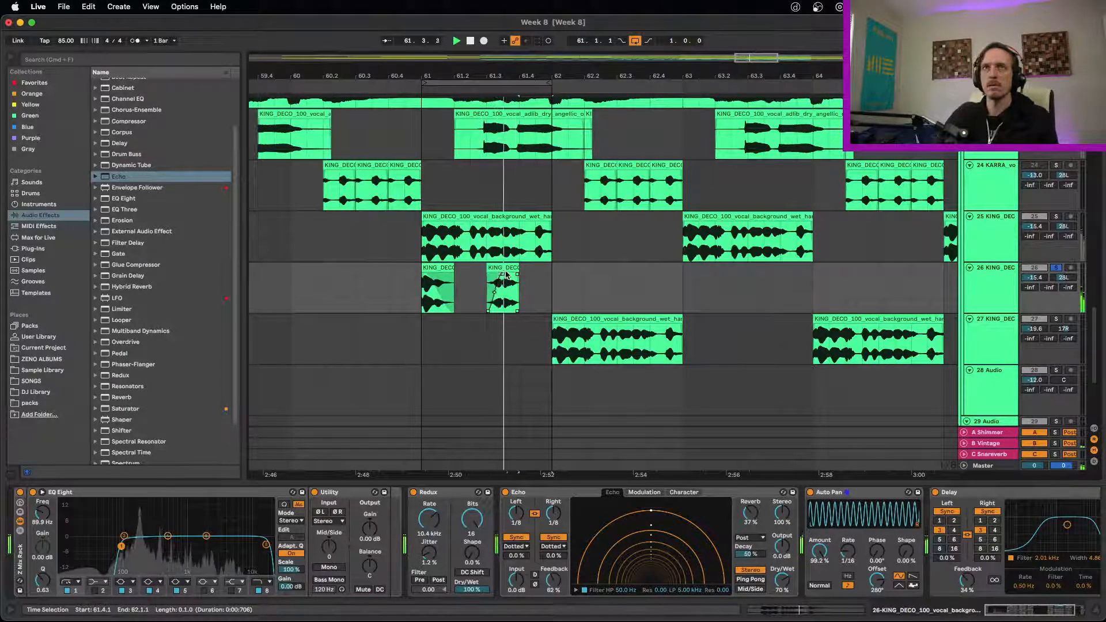
# Turn off Auto Pan on track 26 and raise the Delay feedback to 51 %.
pyautogui.click(810, 492)
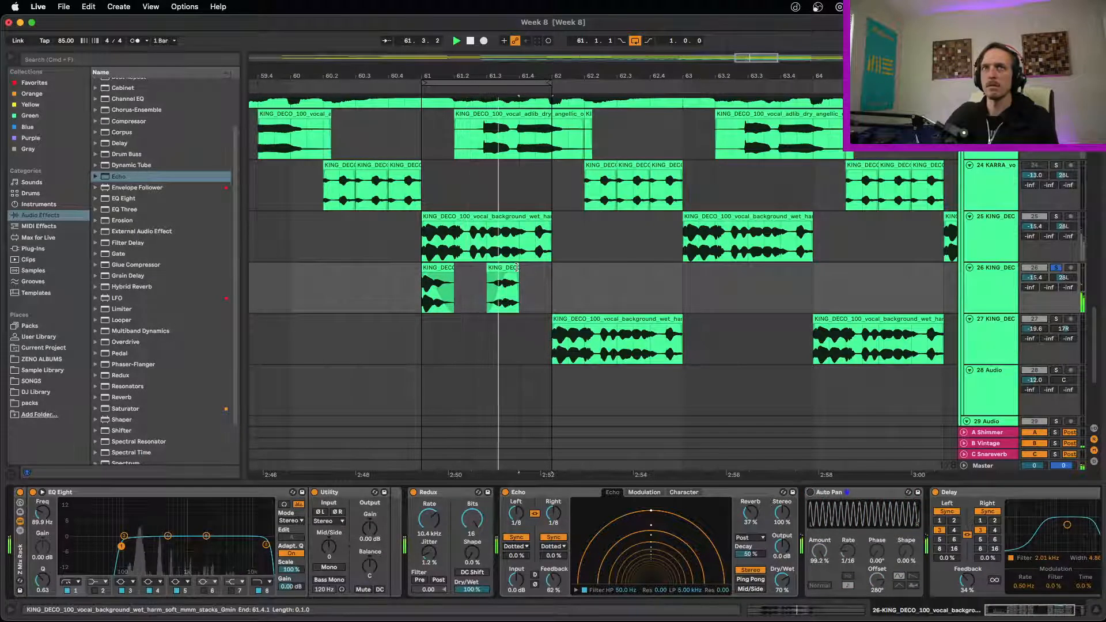
pyautogui.moveTo(517, 268)
pyautogui.mouseDown()
pyautogui.moveTo(551, 269)
pyautogui.moveTo(520, 268)
pyautogui.mouseUp()
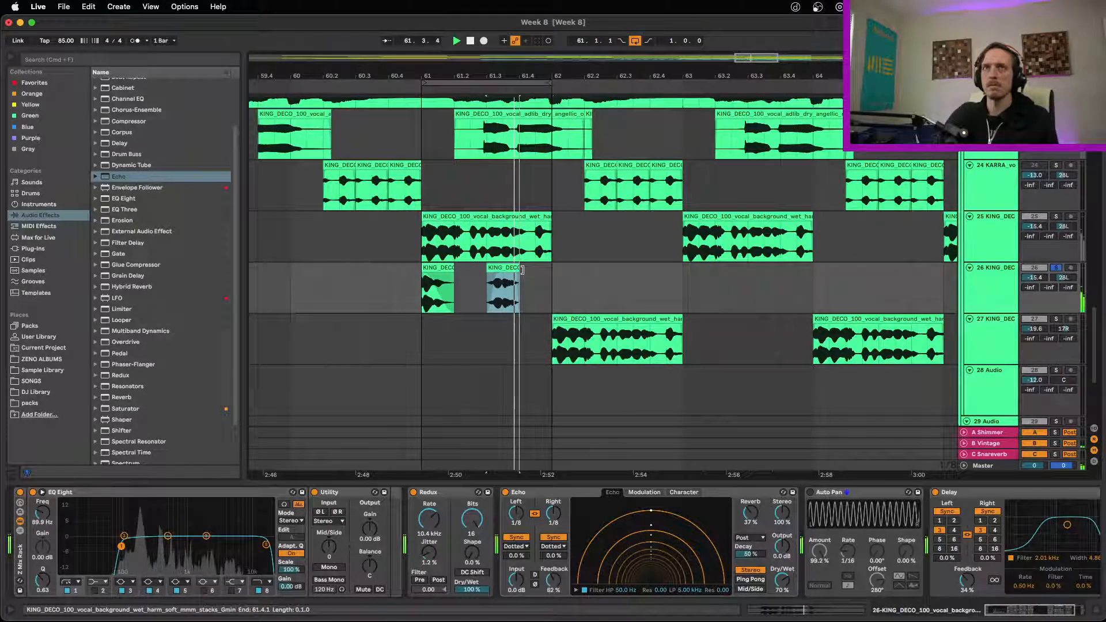
pyautogui.click(894, 504)
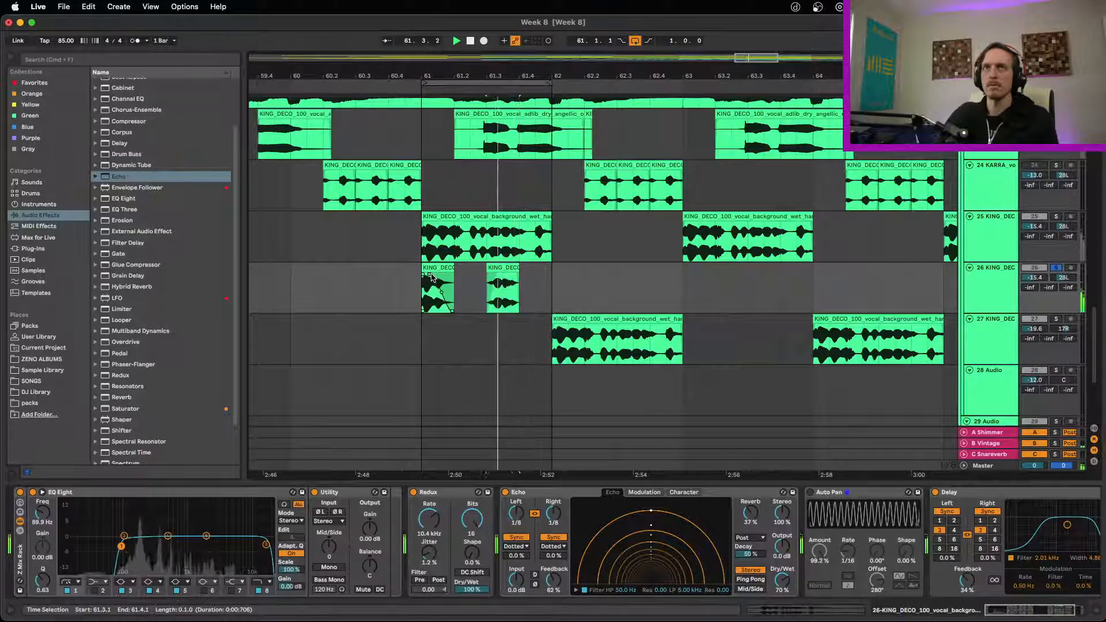
pyautogui.moveTo(967, 580); pyautogui.dragTo(968, 561)
pyautogui.click(1062, 615)
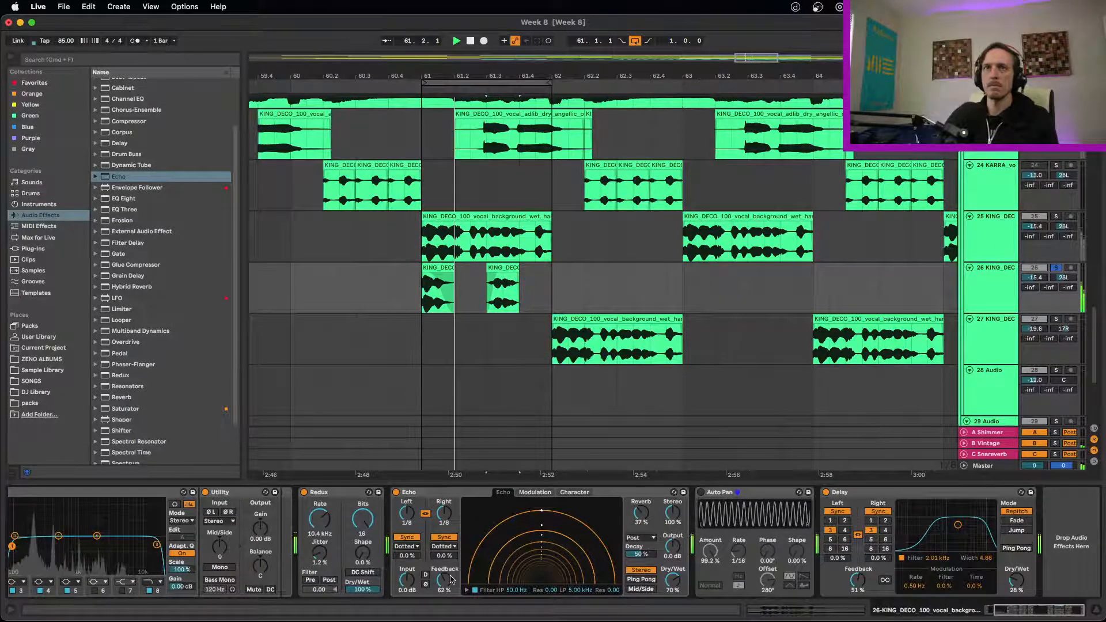
# Set Echo to Ping Pong with 1/32 times, 79 % feedback, 23 % reverb and 41 % dry/wet, and turn off Delay.
pyautogui.moveTo(444, 513); pyautogui.dragTo(445, 521)
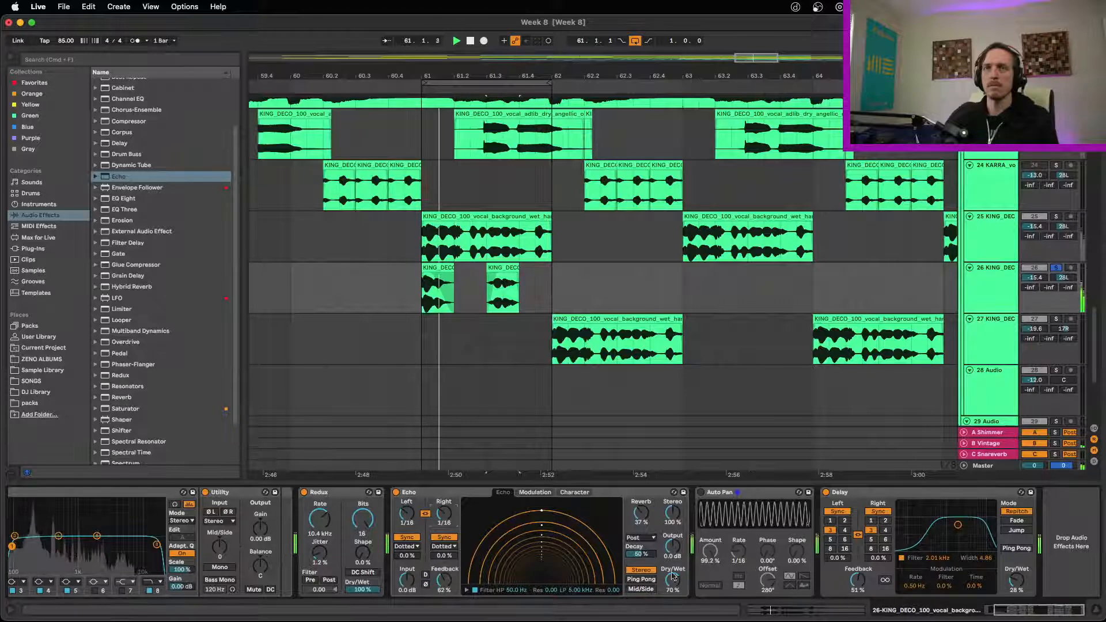
pyautogui.moveTo(673, 579); pyautogui.dragTo(673, 603)
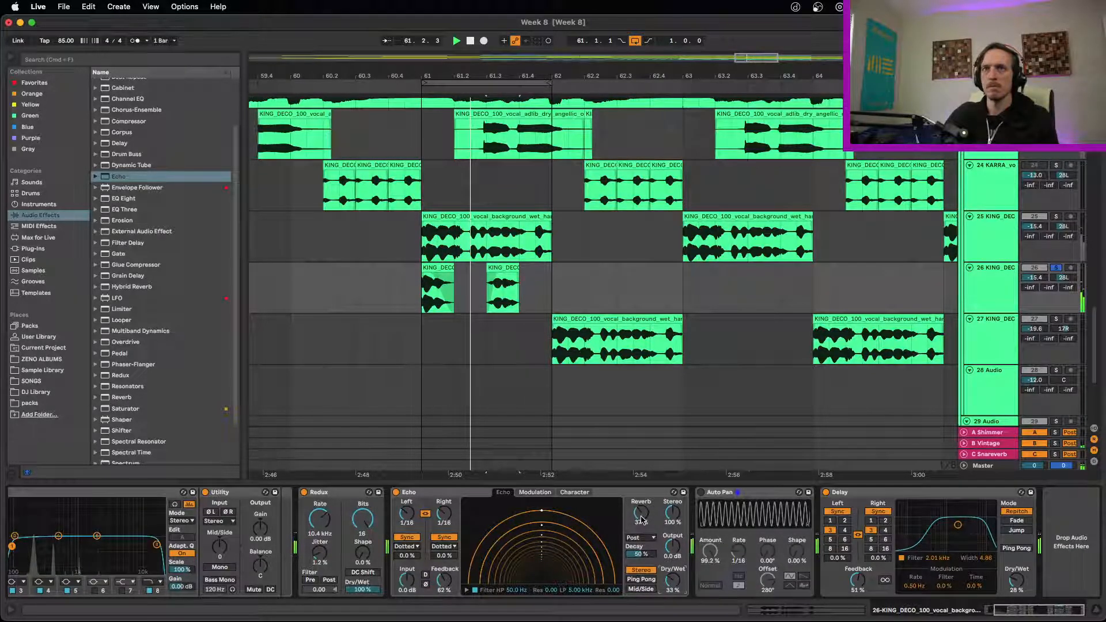
pyautogui.click(826, 492)
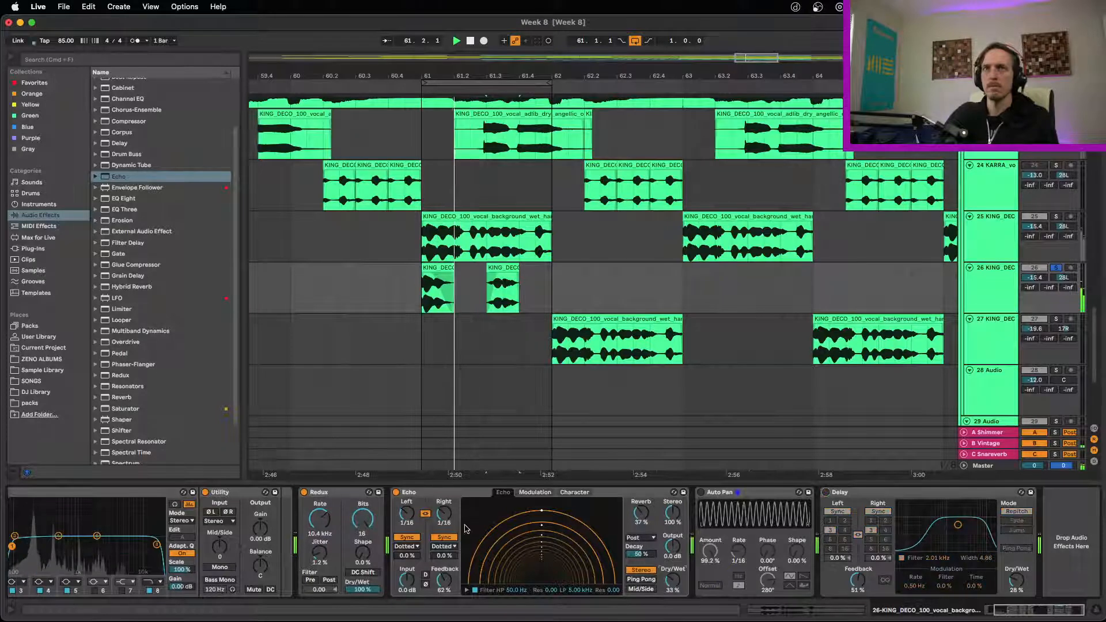
pyautogui.moveTo(438, 514); pyautogui.dragTo(438, 524)
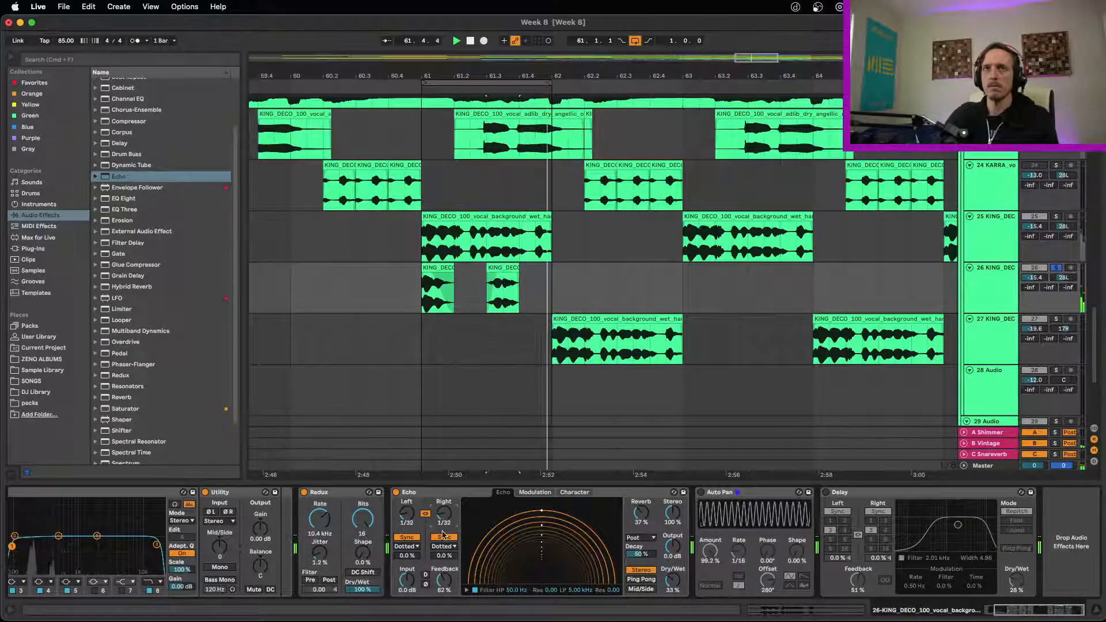
pyautogui.moveTo(444, 586); pyautogui.dragTo(444, 577)
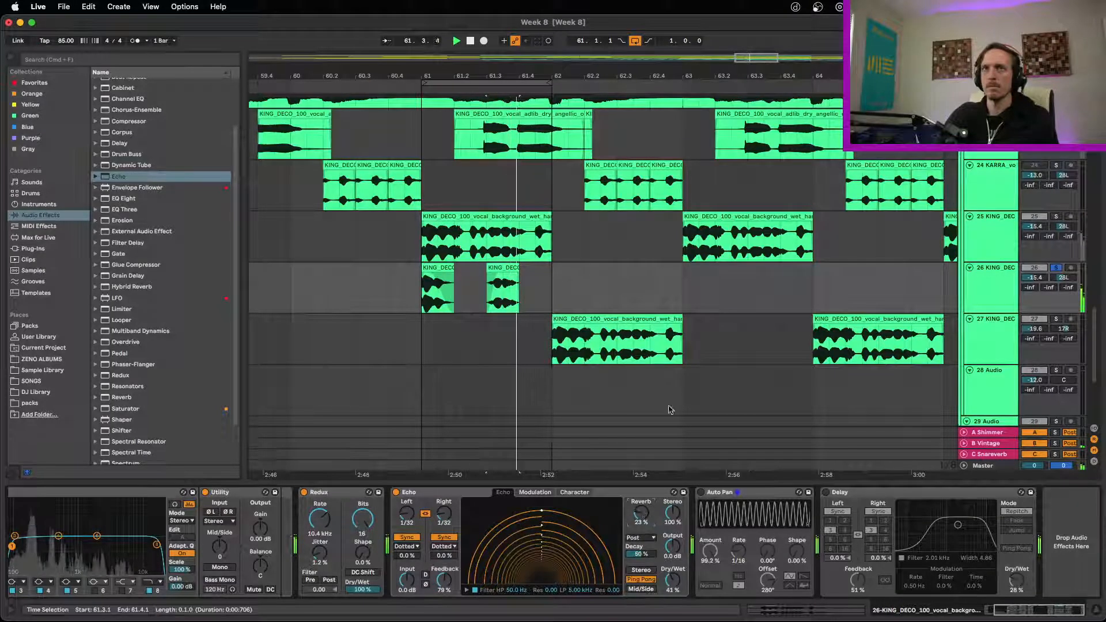
# Pan track 26 to 15R, and solo track 25 alongside it with the bar 61 range selected.
pyautogui.click(1056, 216)
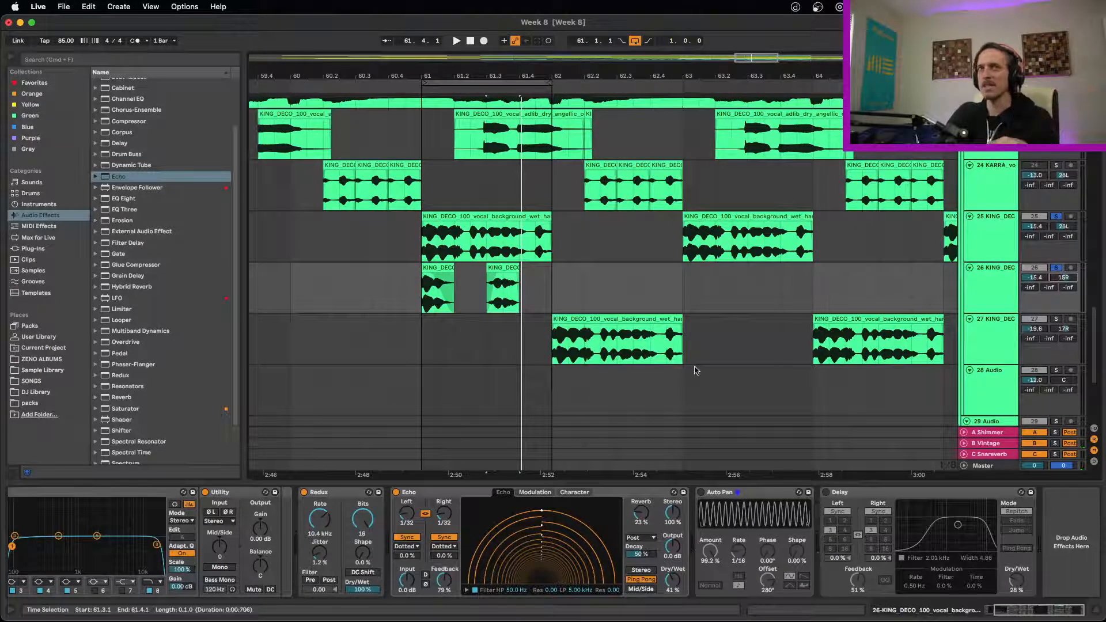
pyautogui.click(535, 217)
pyautogui.moveTo(548, 279); pyautogui.dragTo(423, 288)
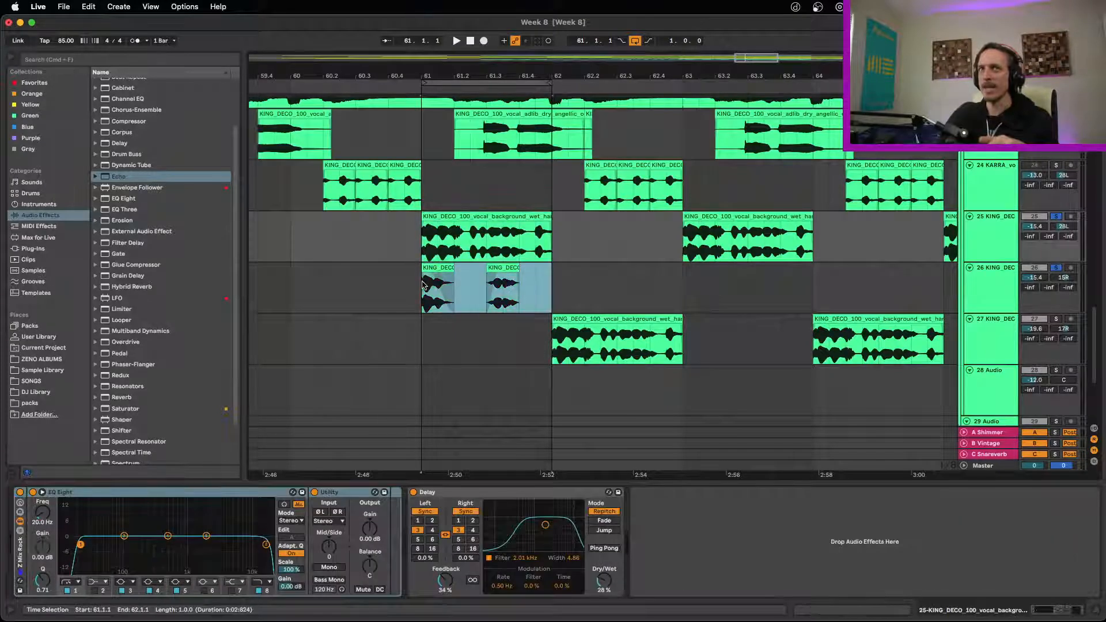
# Open the first bar 61 clip on track 26 and switch its warp mode to Beats.
pyautogui.click(437, 288)
pyautogui.doubleClick(437, 269)
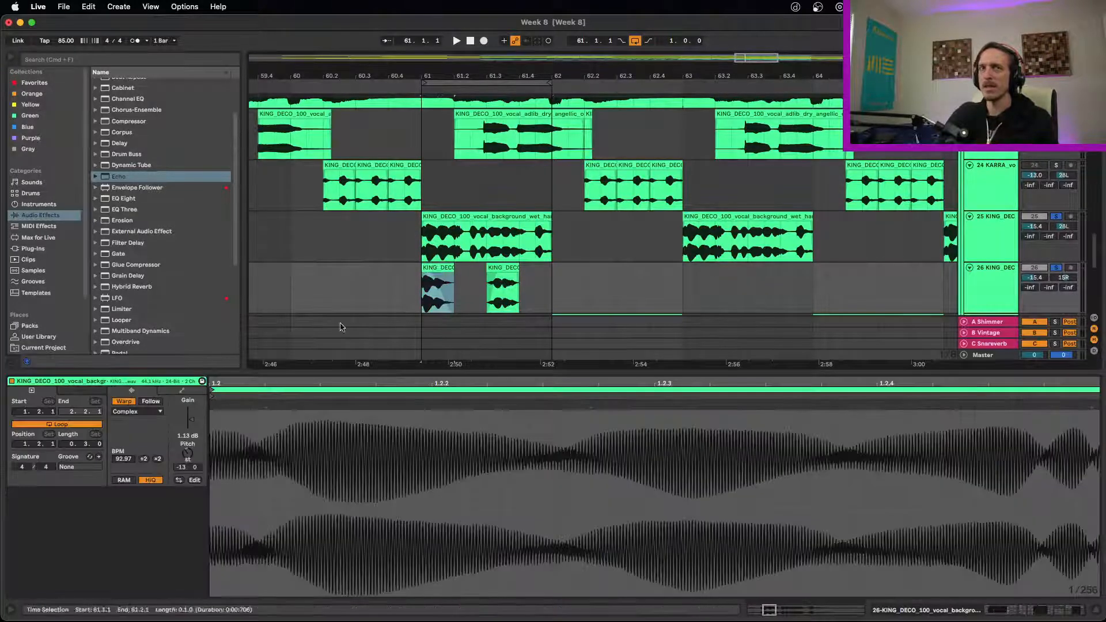
pyautogui.click(150, 412)
pyautogui.click(142, 422)
pyautogui.press('space')
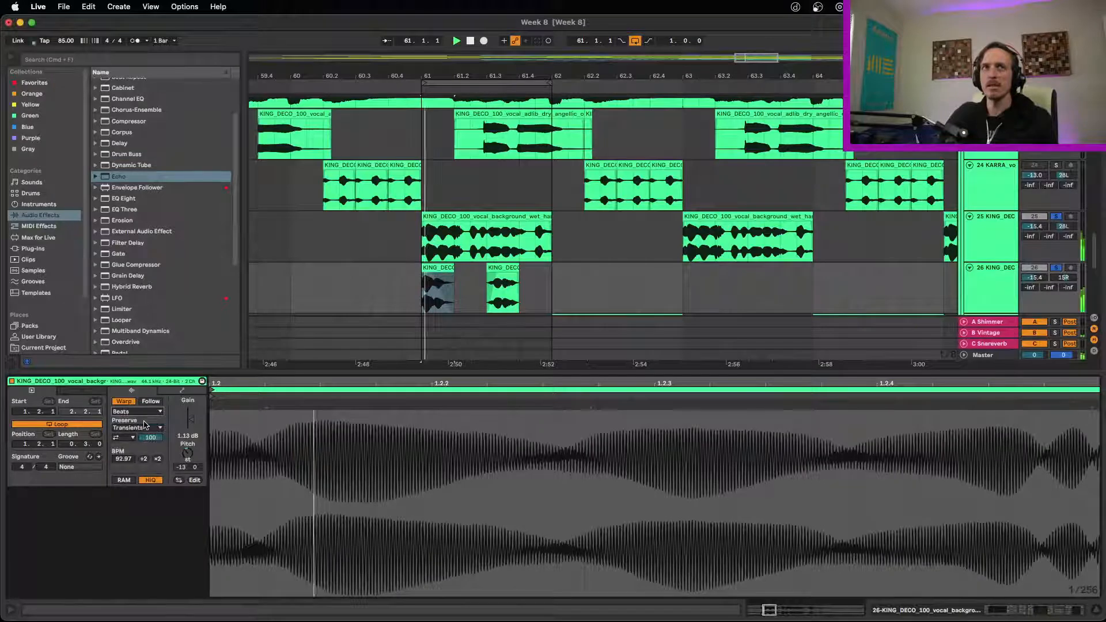
# Set the clip's transient loop mode to forward looping and lower its transient envelope to 3.
pyautogui.click(125, 438)
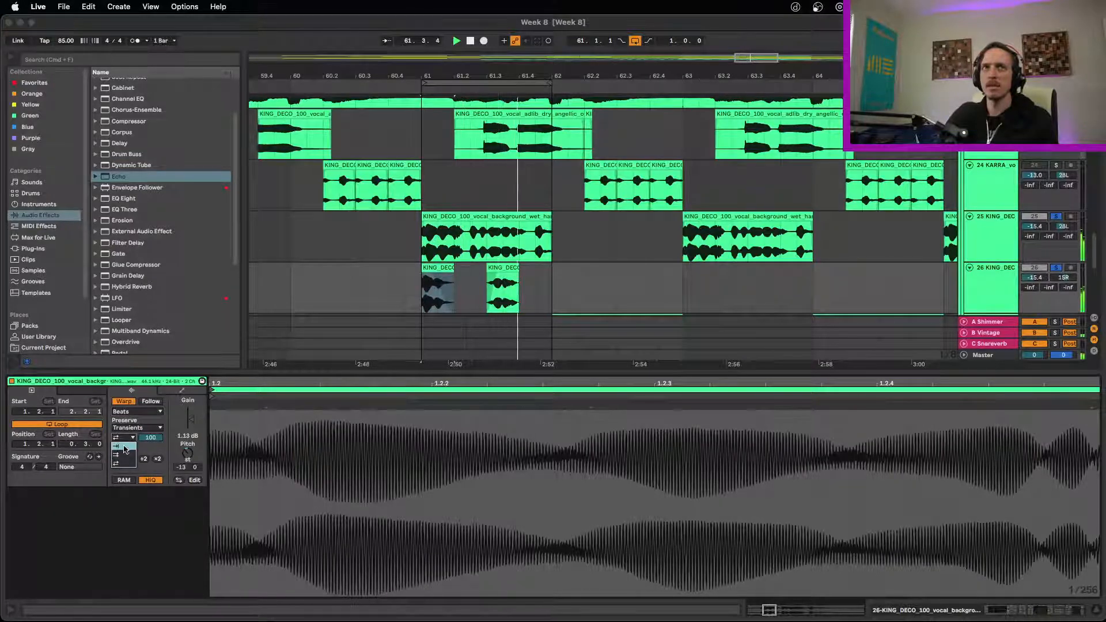
pyautogui.click(124, 448)
pyautogui.moveTo(150, 438); pyautogui.dragTo(150, 477)
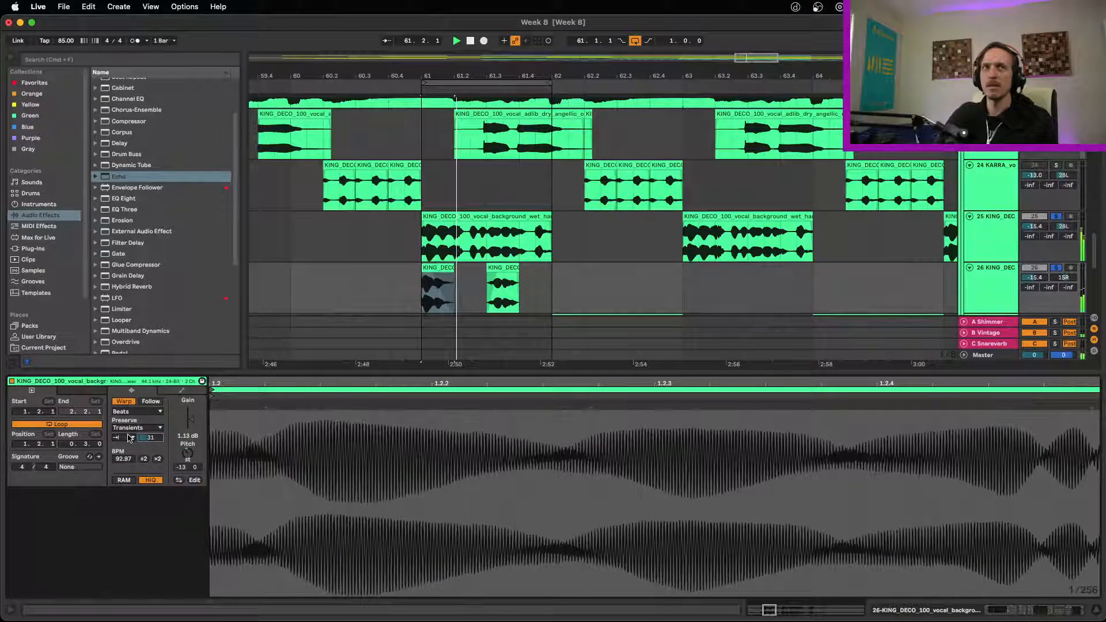
pyautogui.click(130, 439)
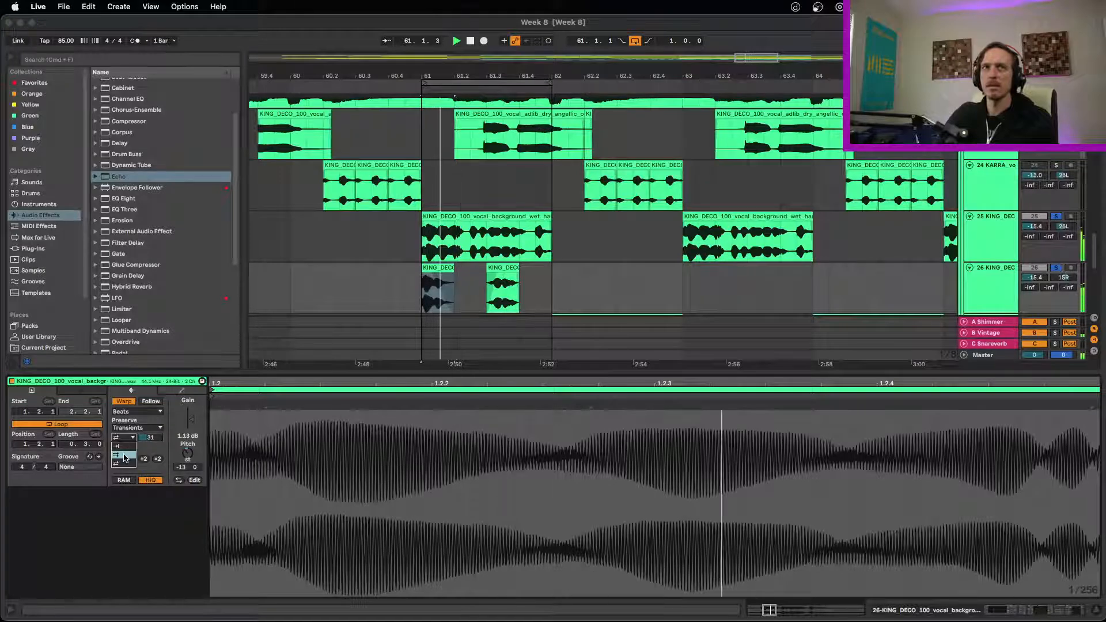
pyautogui.click(151, 447)
pyautogui.moveTo(150, 438); pyautogui.dragTo(151, 450)
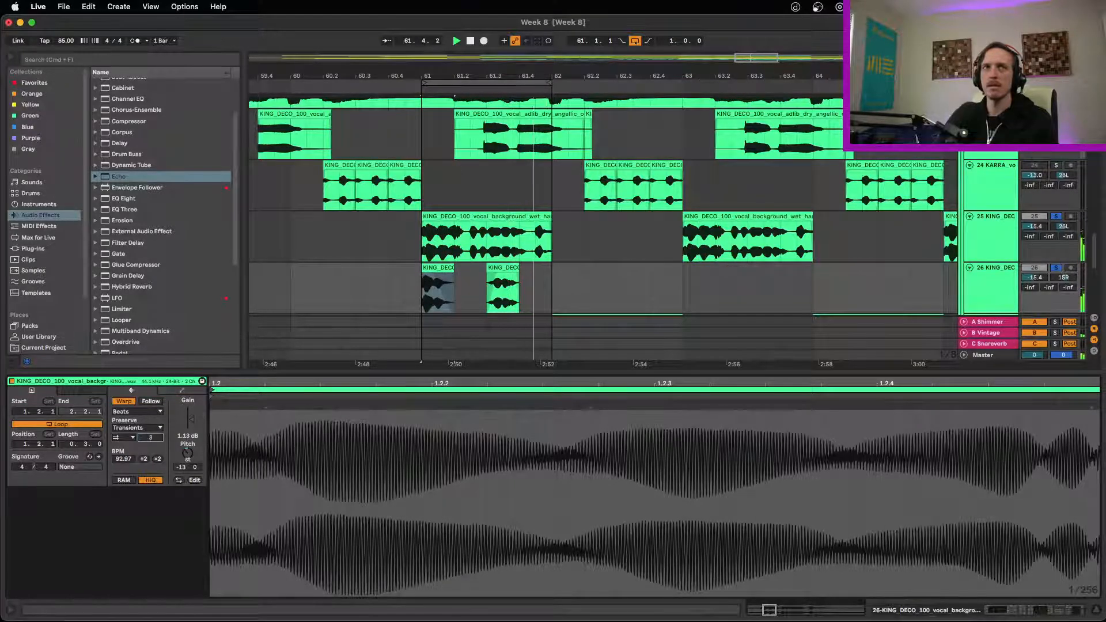
# Double the clip's tempo to 185.94 BPM, raise its transient envelope to 42, and unsolo track 25 with playback stopped.
pyautogui.click(157, 460)
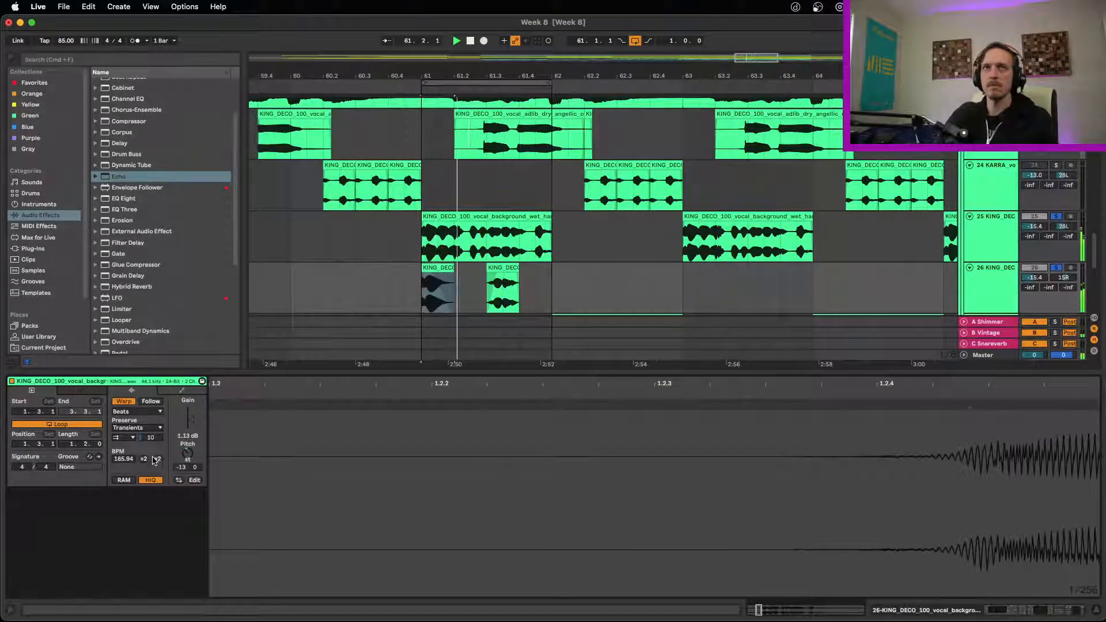
pyautogui.moveTo(150, 441); pyautogui.dragTo(151, 423)
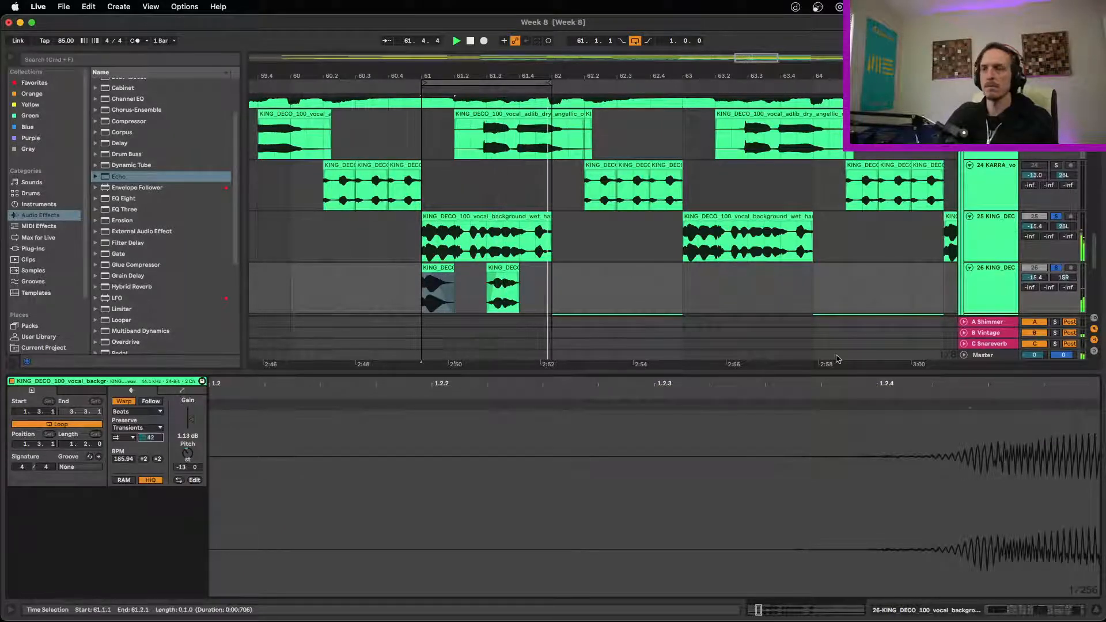
pyautogui.press('space')
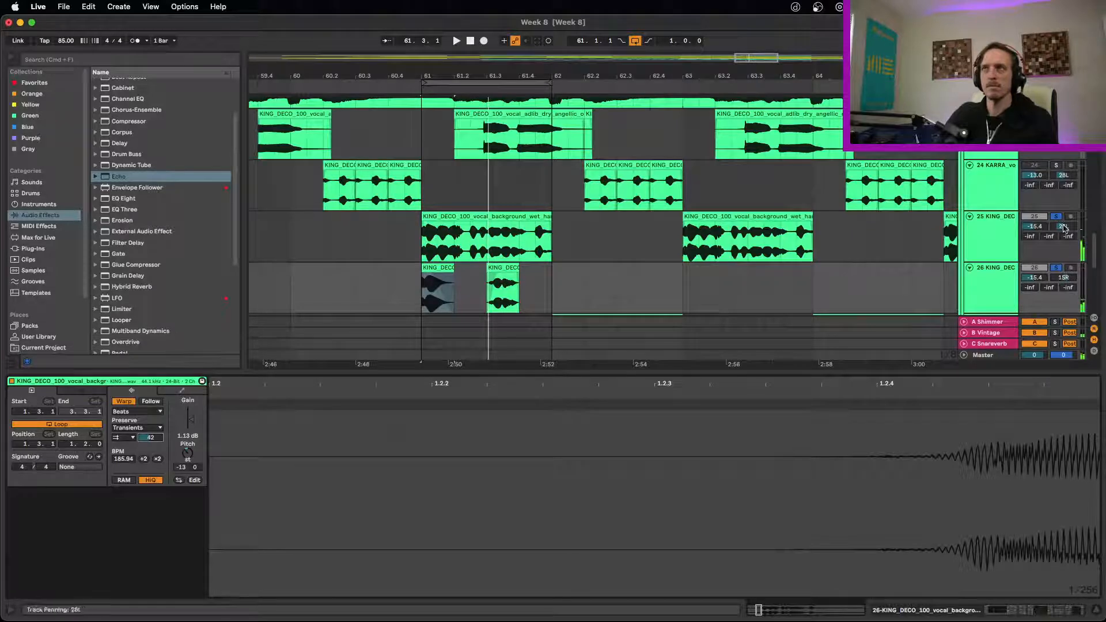
pyautogui.click(1054, 218)
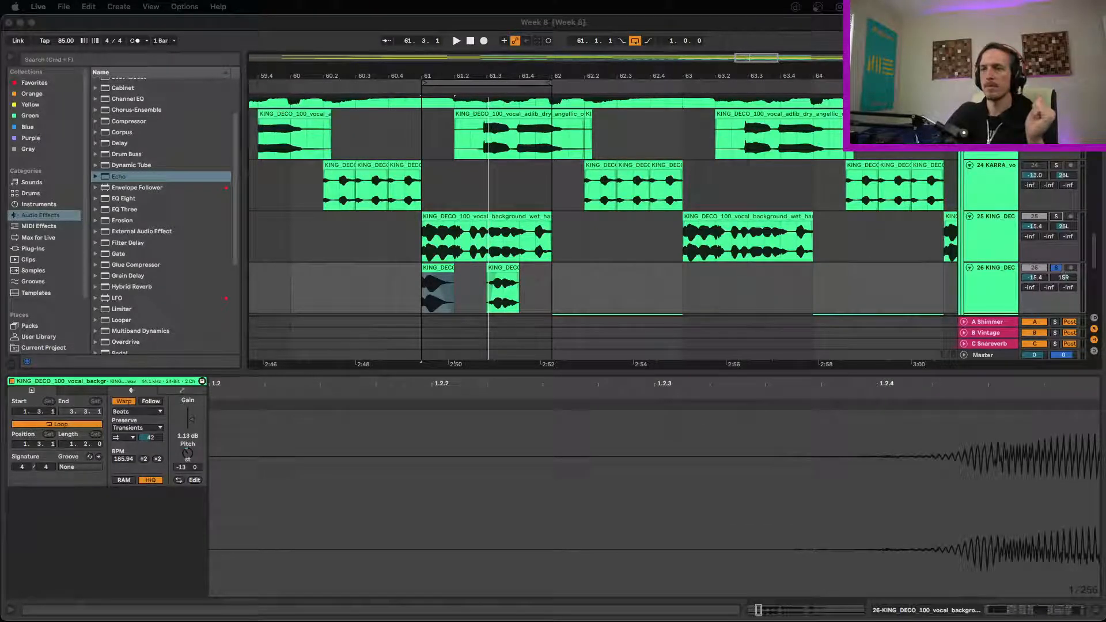
# Switch to Firefox and listen through Fake as Hell v7.mp3 at a reduced player volume.
pyautogui.press('super+Tab')
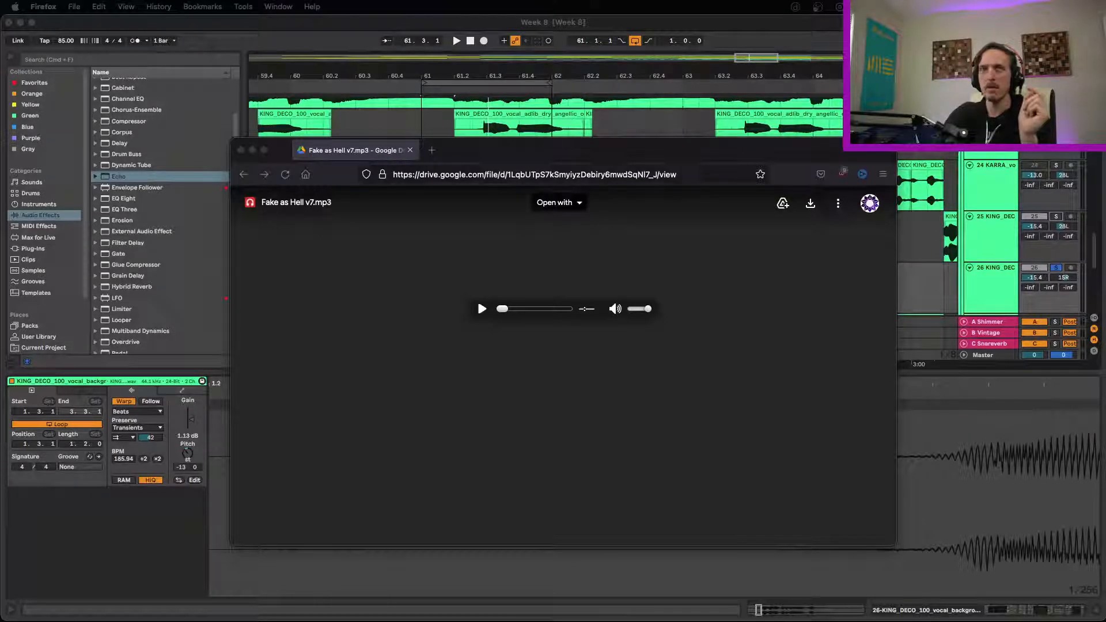
pyautogui.click(482, 309)
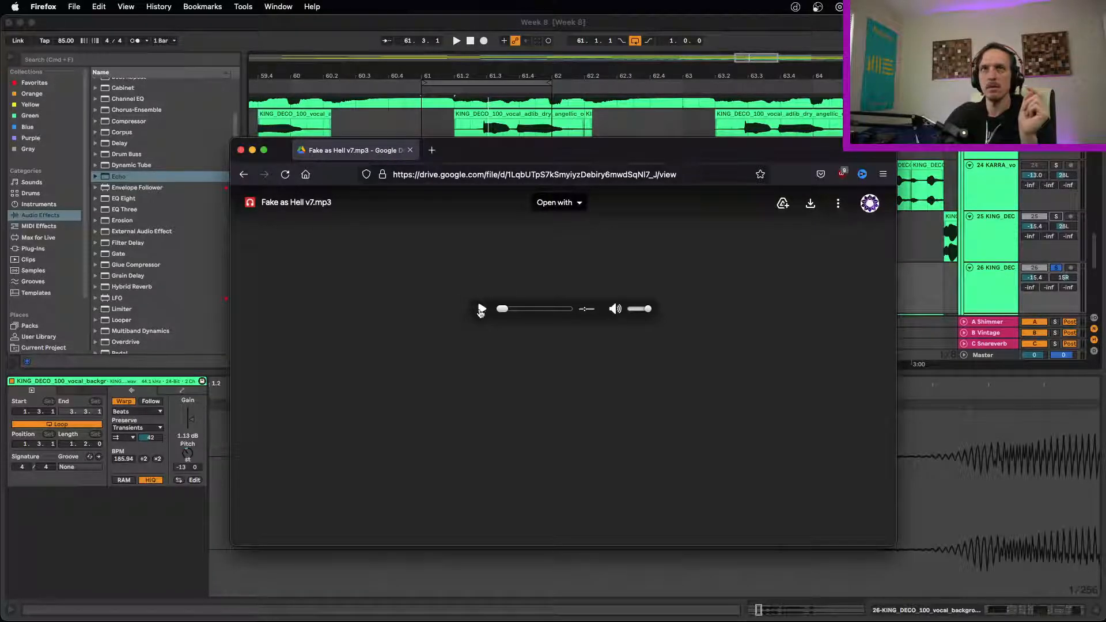
pyautogui.click(640, 310)
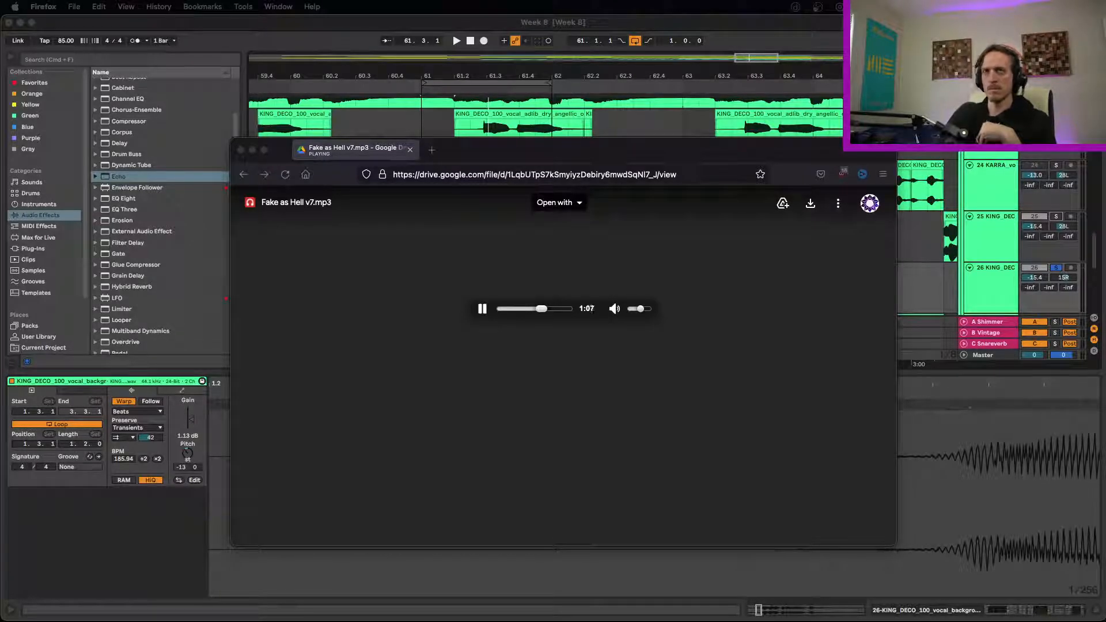
pyautogui.click(629, 416)
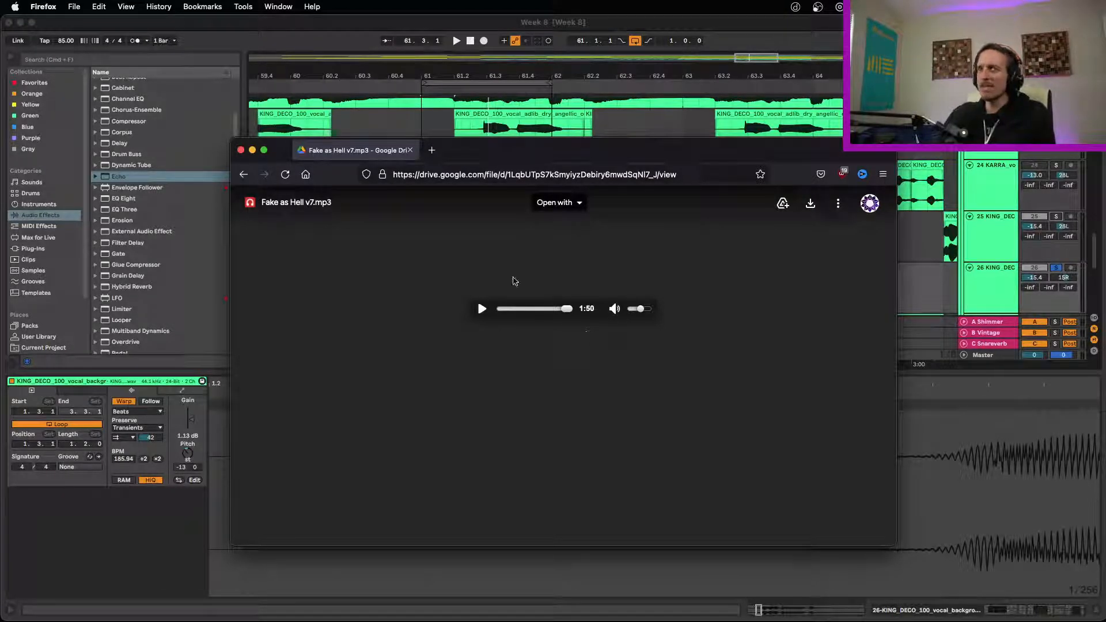
# Replay the opening of Fake as Hell v7.mp3 from 0:05, pausing at 0:13, 0:20, 0:25 and 0:31.
pyautogui.moveTo(568, 310); pyautogui.dragTo(504, 313)
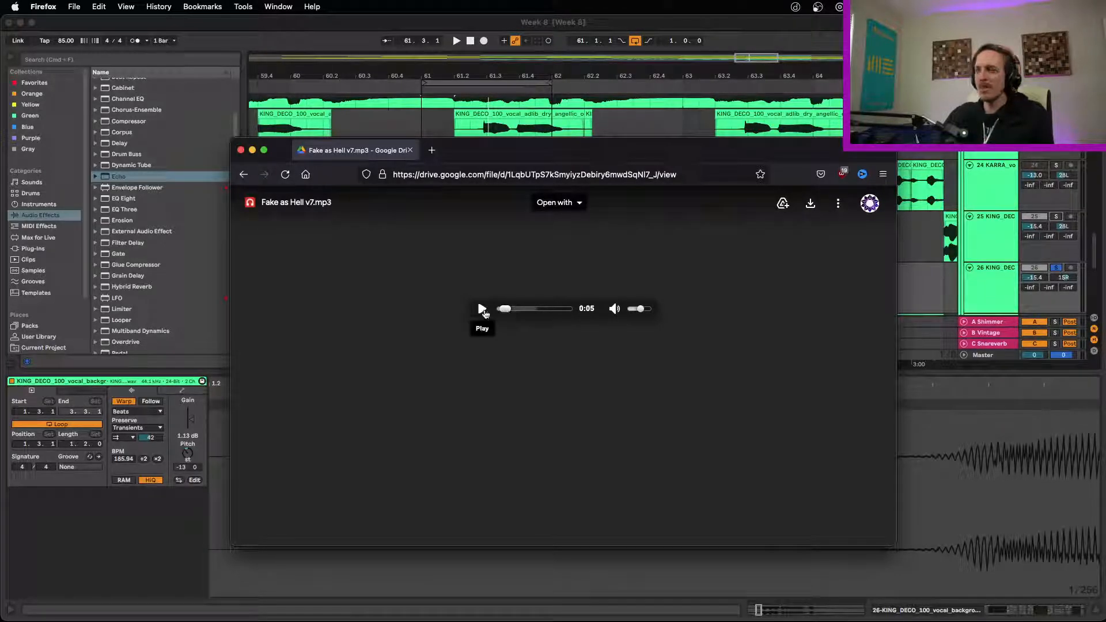
pyautogui.click(482, 310)
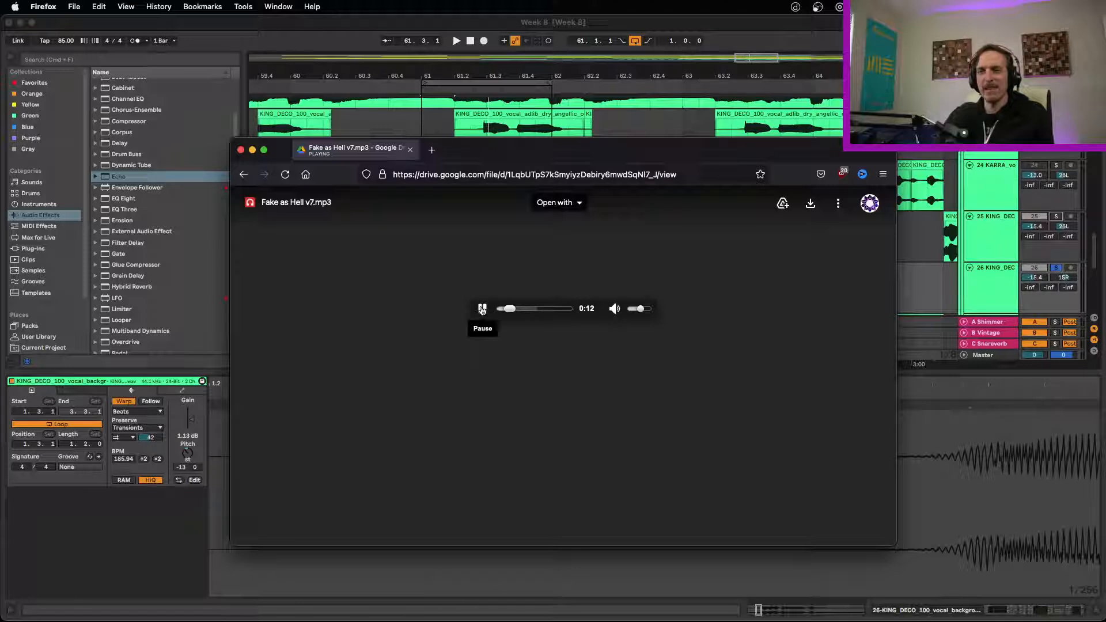
pyautogui.click(482, 310)
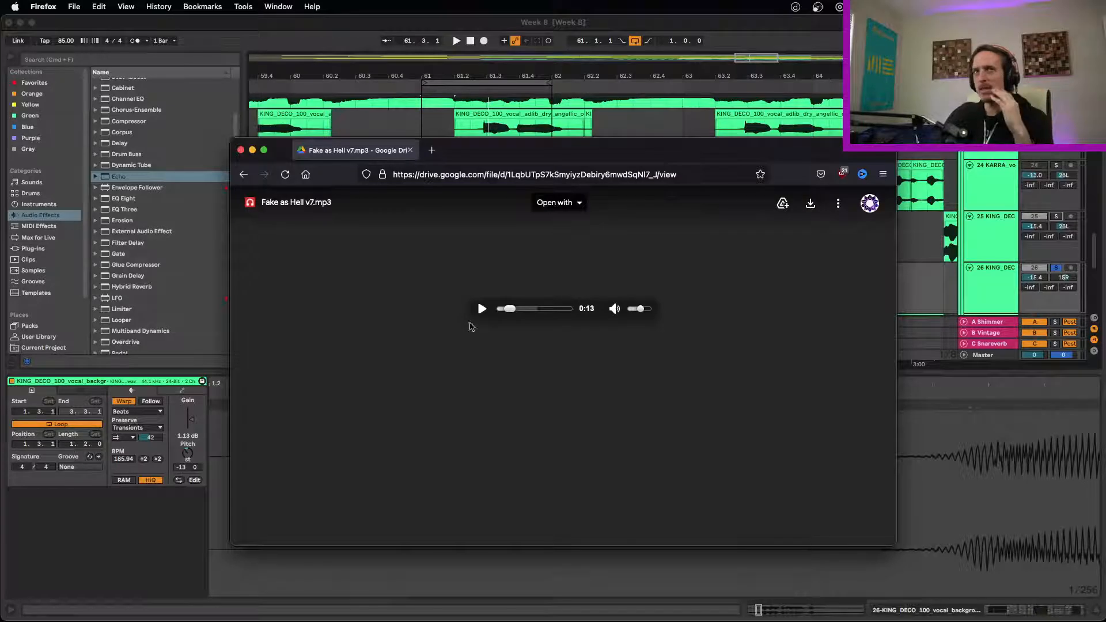
pyautogui.click(482, 310)
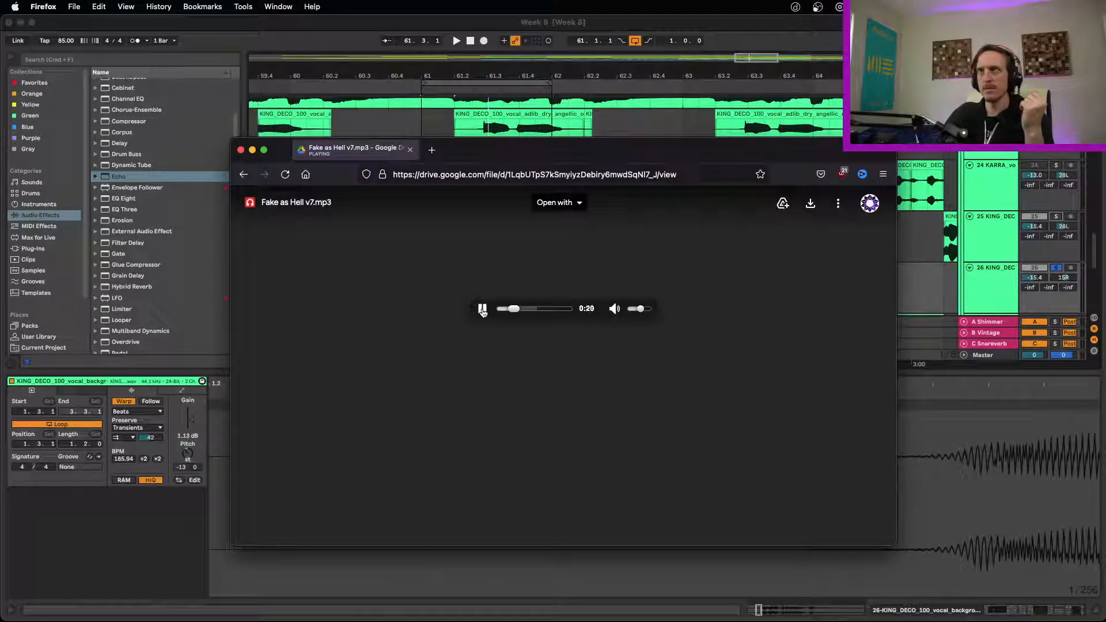
pyautogui.click(483, 310)
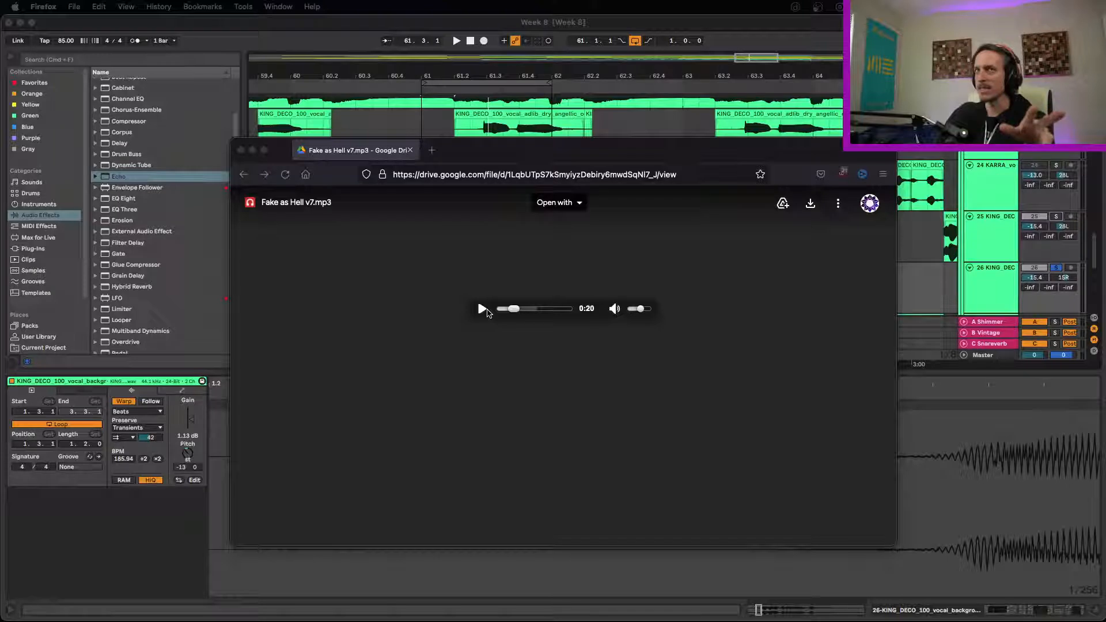
pyautogui.click(483, 309)
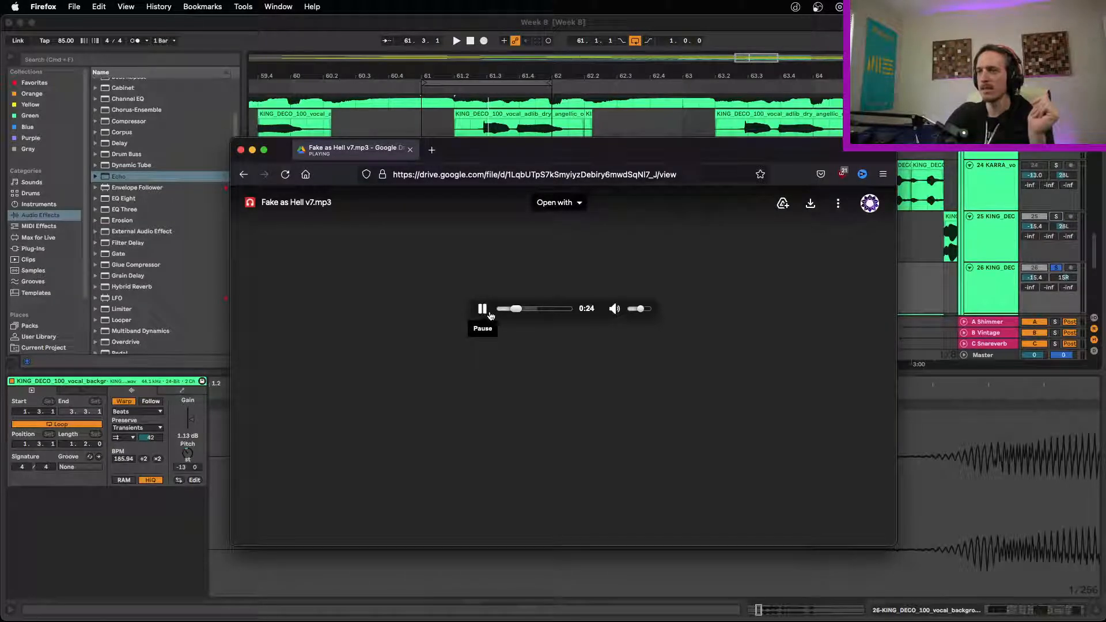
pyautogui.click(489, 314)
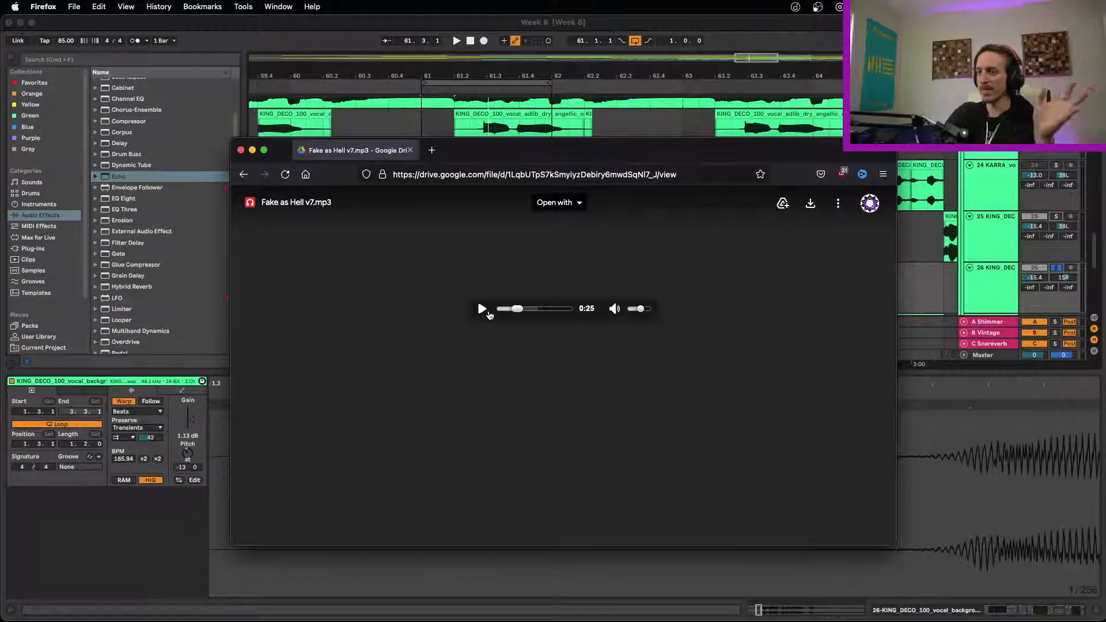
pyautogui.click(483, 310)
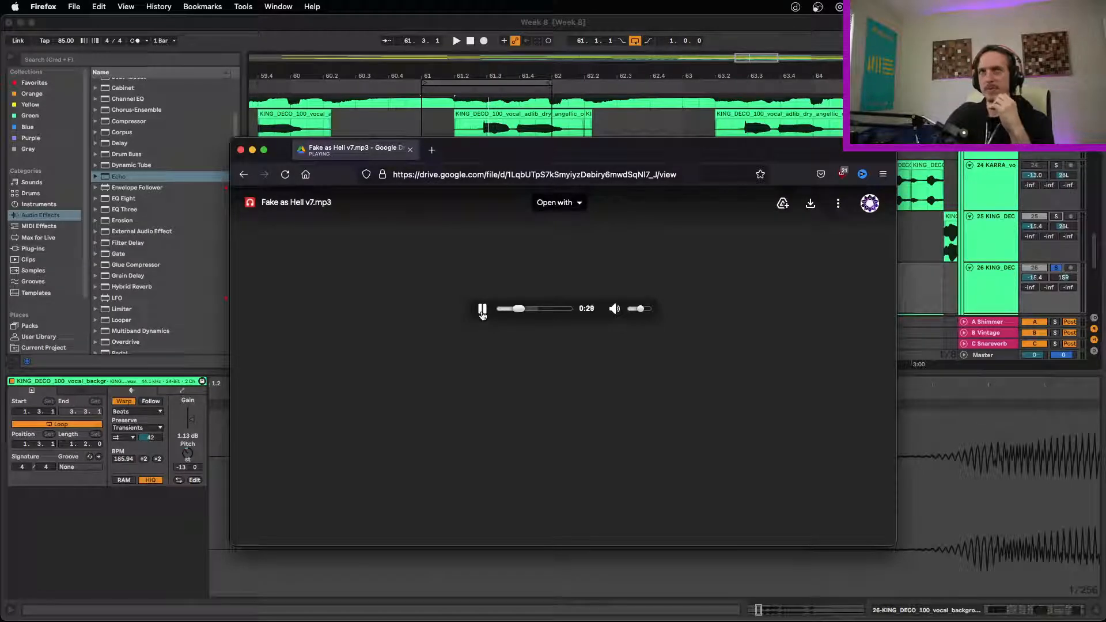
pyautogui.click(482, 310)
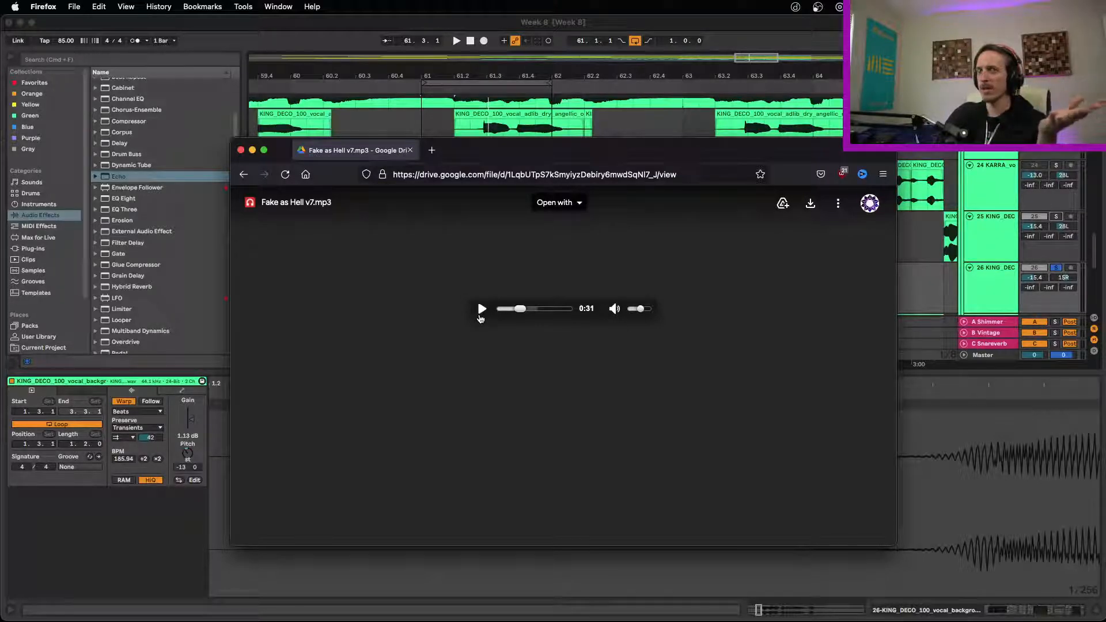
# Review the rest of Fake as Hell v7.mp3 from 0:31, pausing at 0:57, 1:07, 1:11 and 1:50.
pyautogui.click(482, 311)
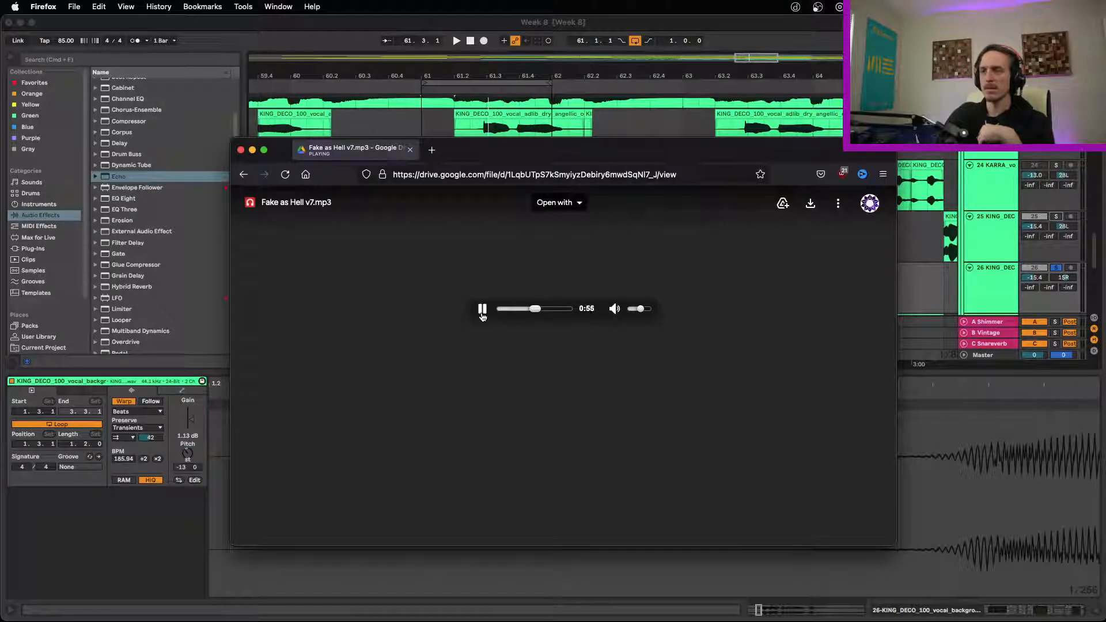
pyautogui.click(483, 314)
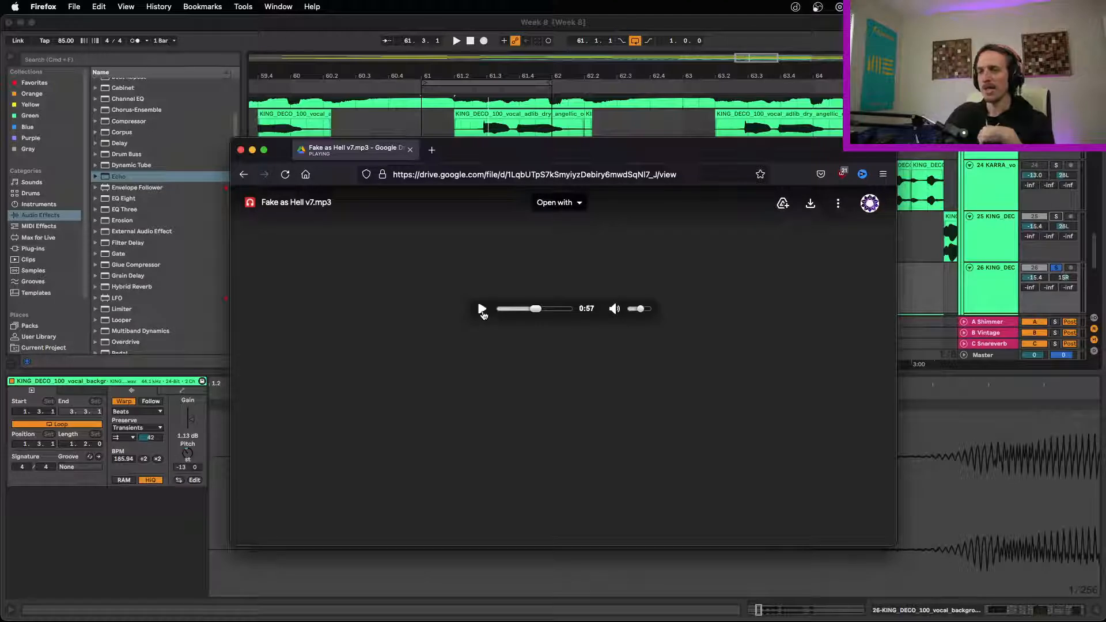
pyautogui.click(482, 312)
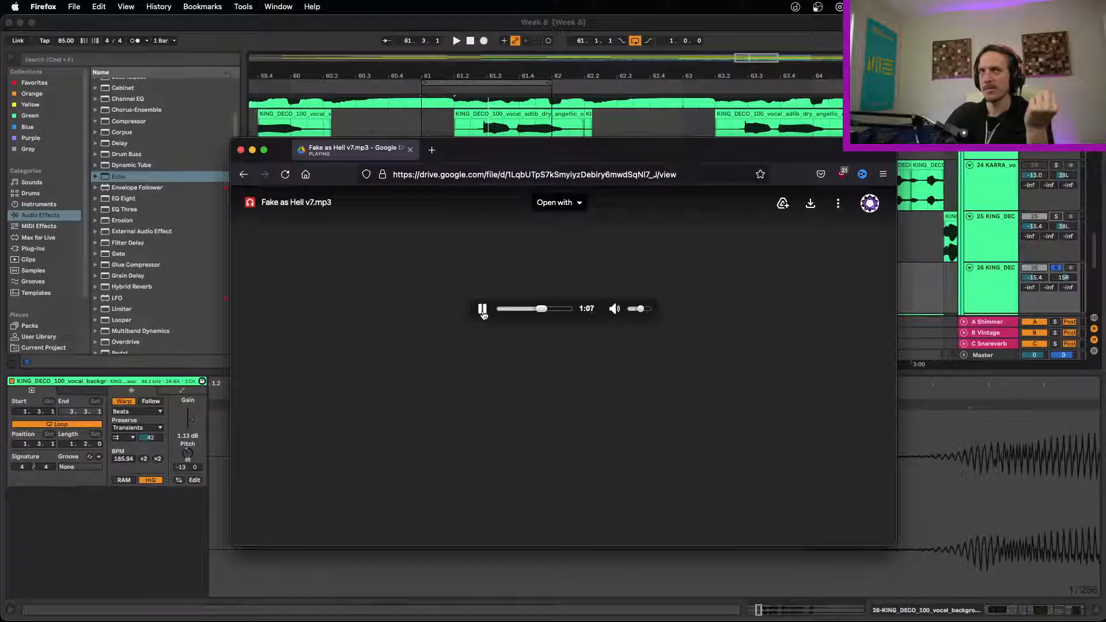
pyautogui.click(483, 312)
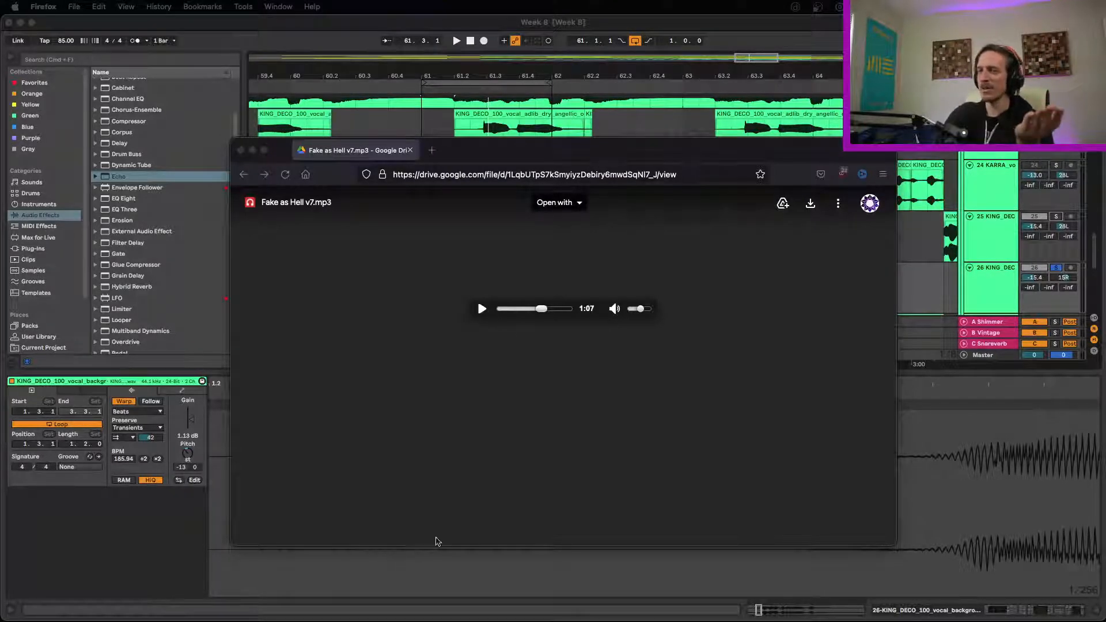
pyautogui.click(465, 372)
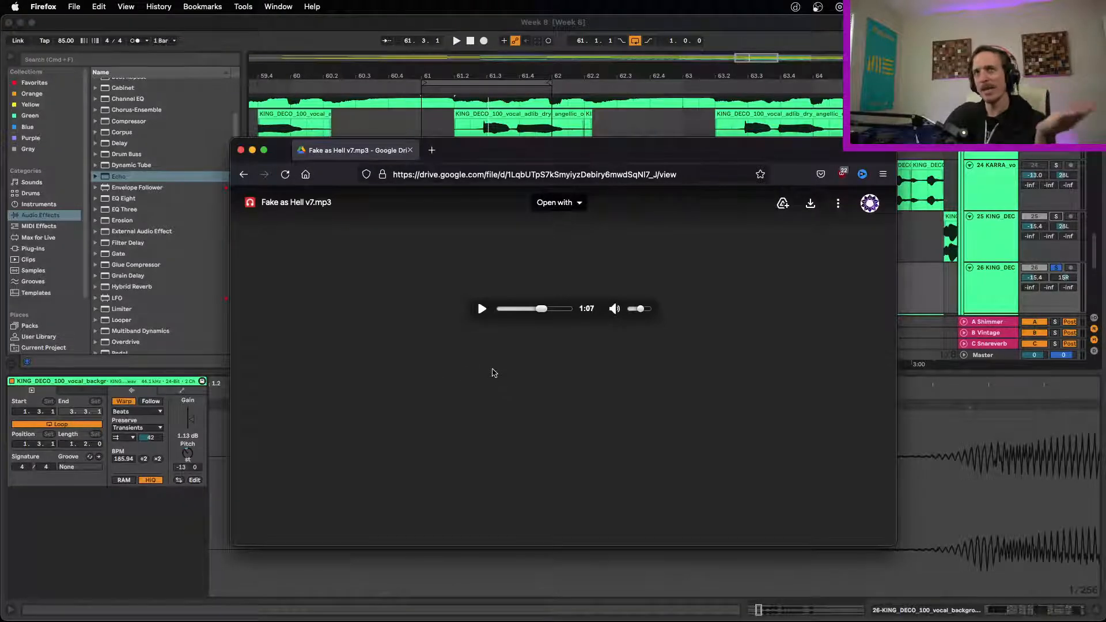
pyautogui.click(482, 309)
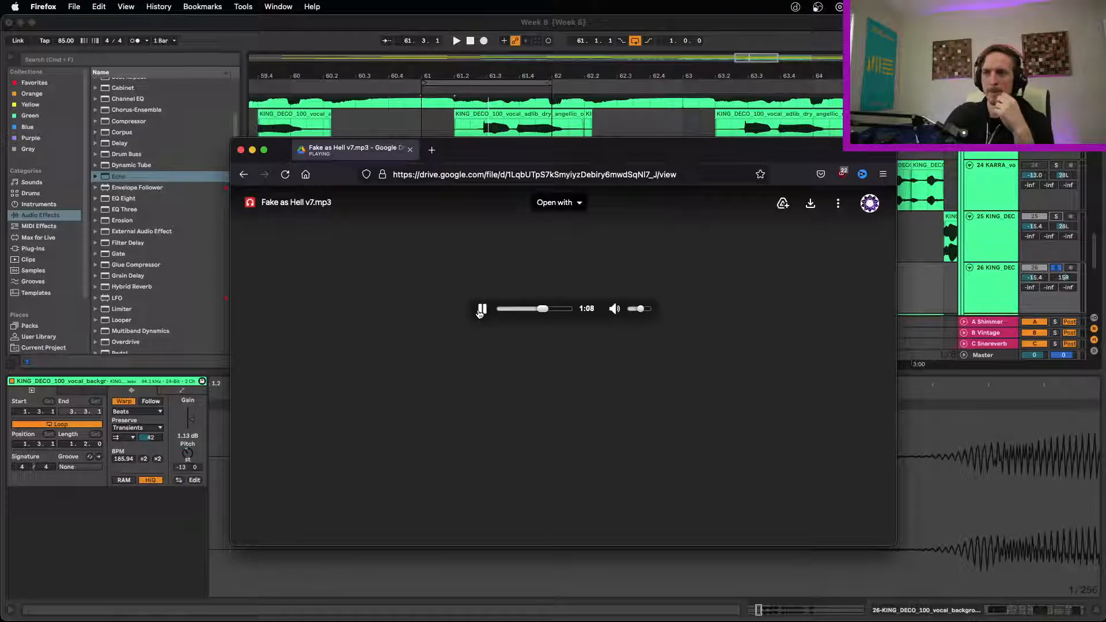
pyautogui.click(481, 310)
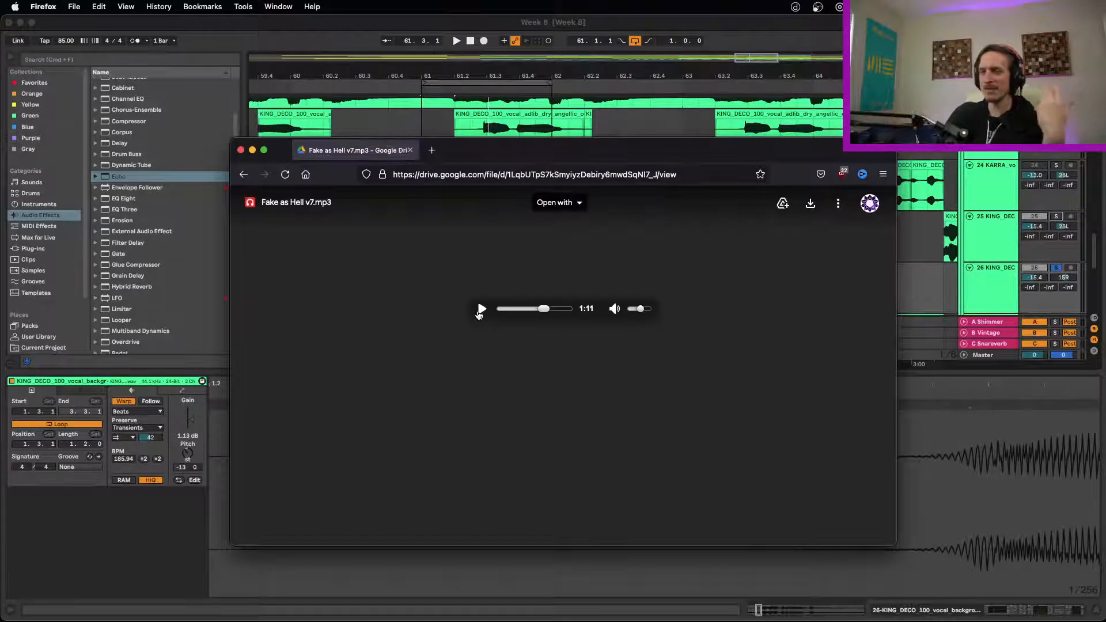
pyautogui.click(481, 311)
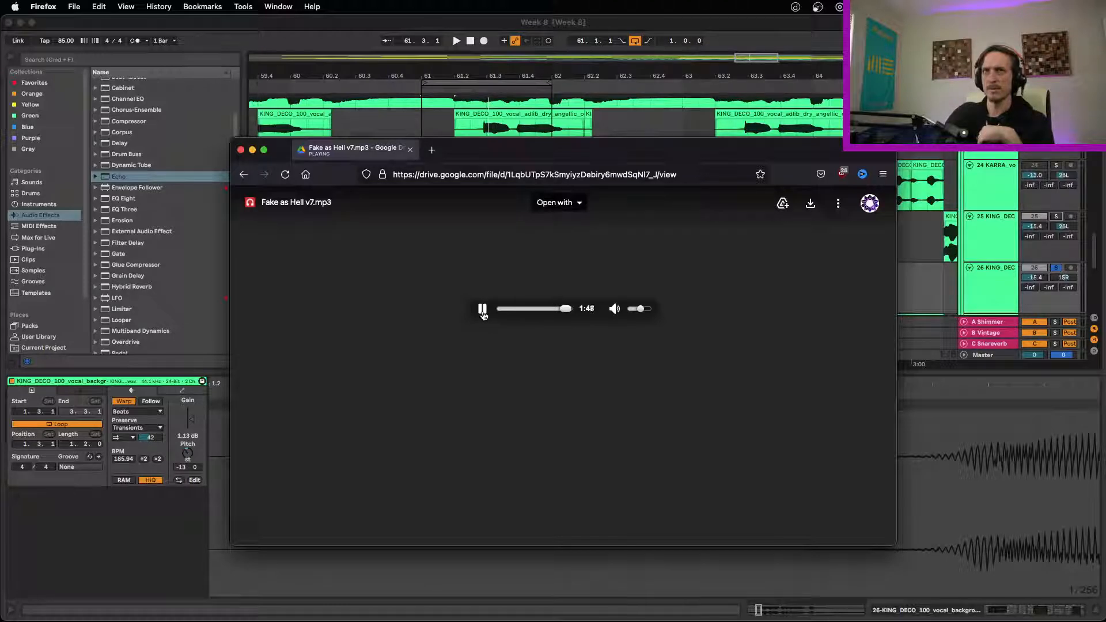
pyautogui.click(483, 311)
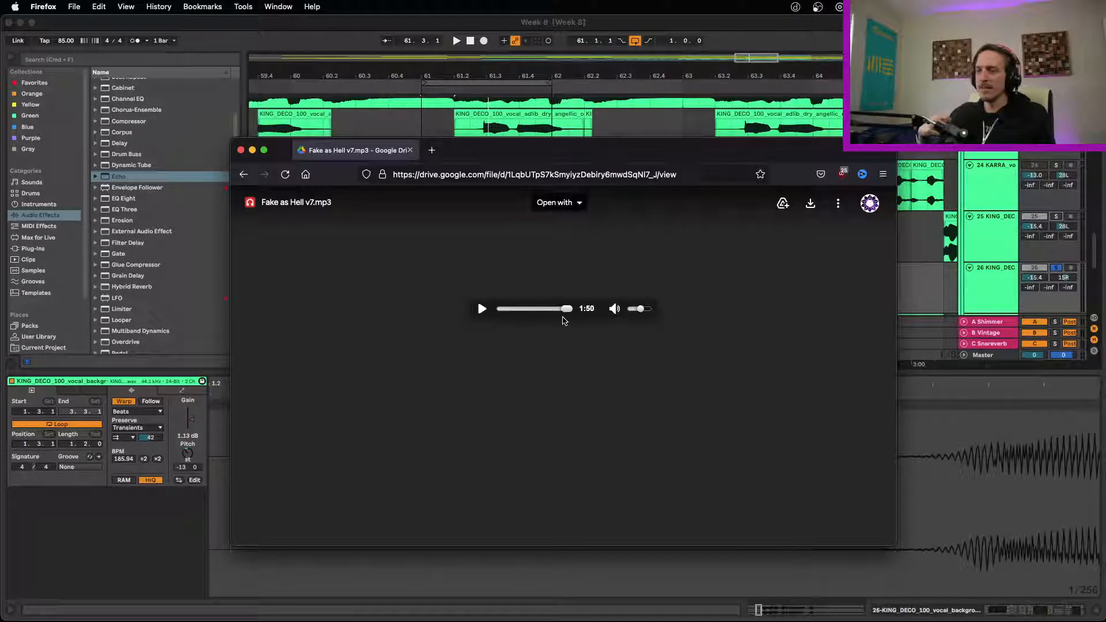
# Spot-check Fake as Hell v7.mp3 from 0:59 and again near its end, leaving it paused at 1:47.
pyautogui.moveTo(566, 310); pyautogui.dragTo(536, 311)
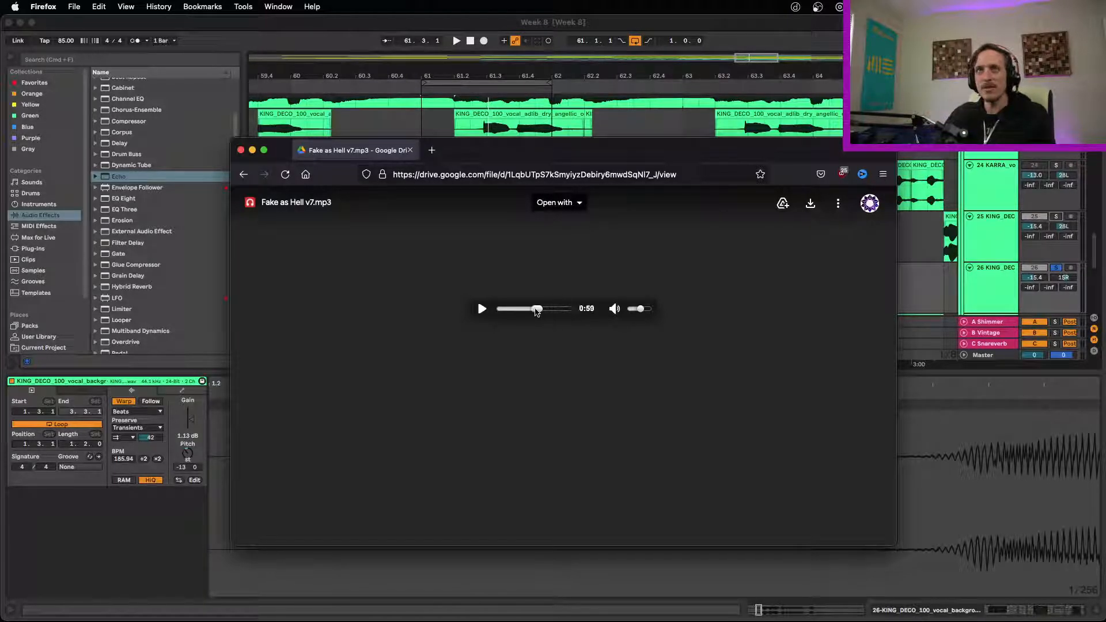
pyautogui.click(481, 309)
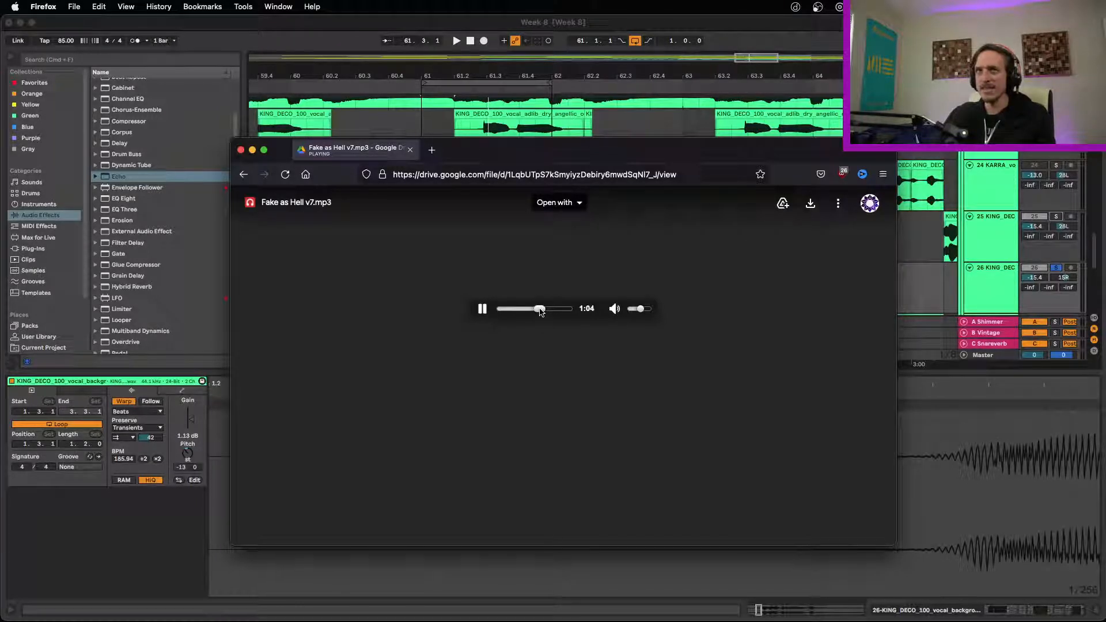
pyautogui.moveTo(539, 311); pyautogui.dragTo(562, 309)
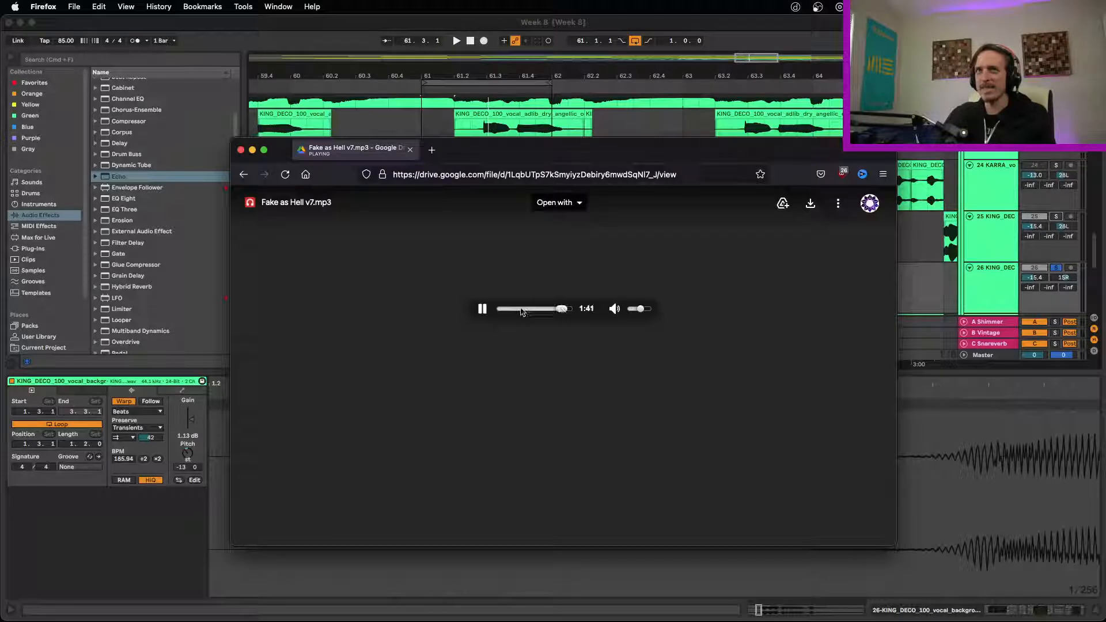
pyautogui.click(483, 314)
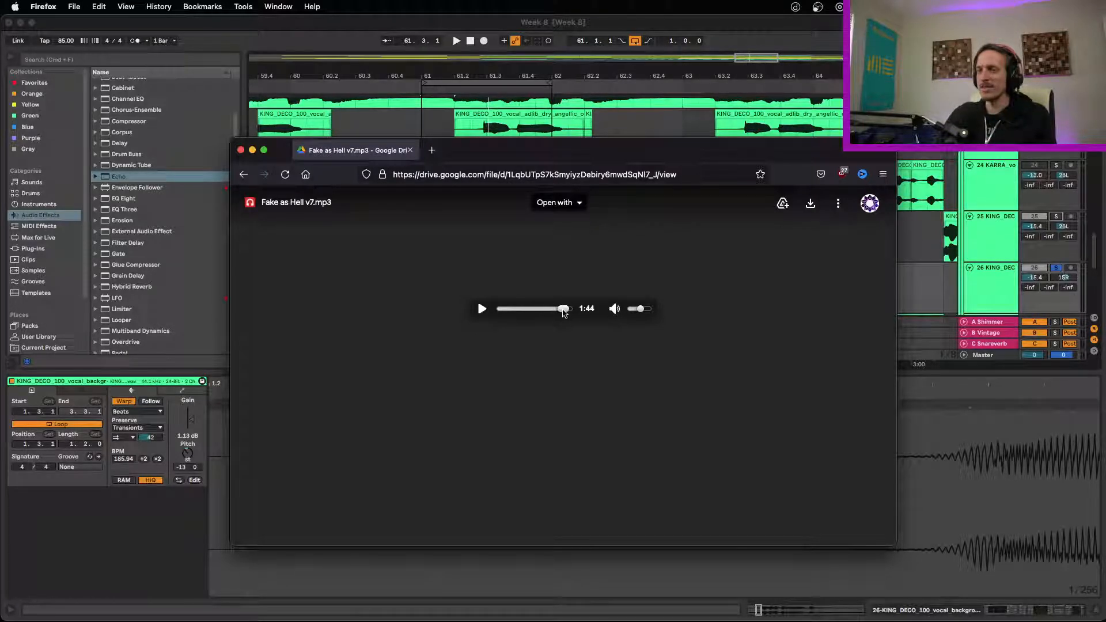
pyautogui.moveTo(564, 313)
pyautogui.mouseDown()
pyautogui.moveTo(532, 312)
pyautogui.moveTo(569, 309)
pyautogui.mouseUp()
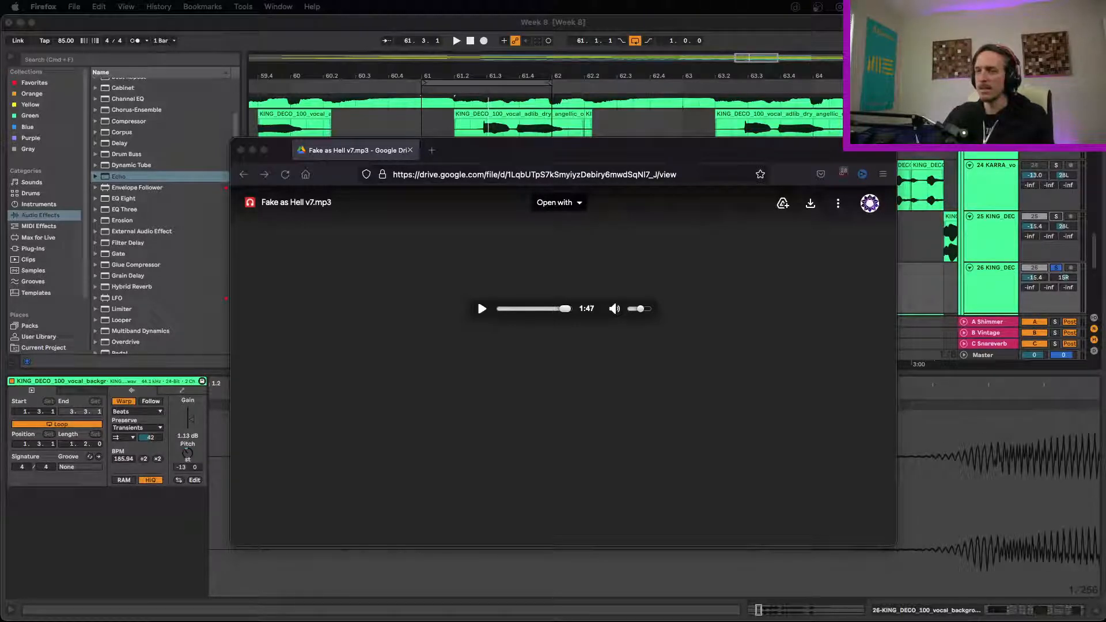
pyautogui.click(563, 403)
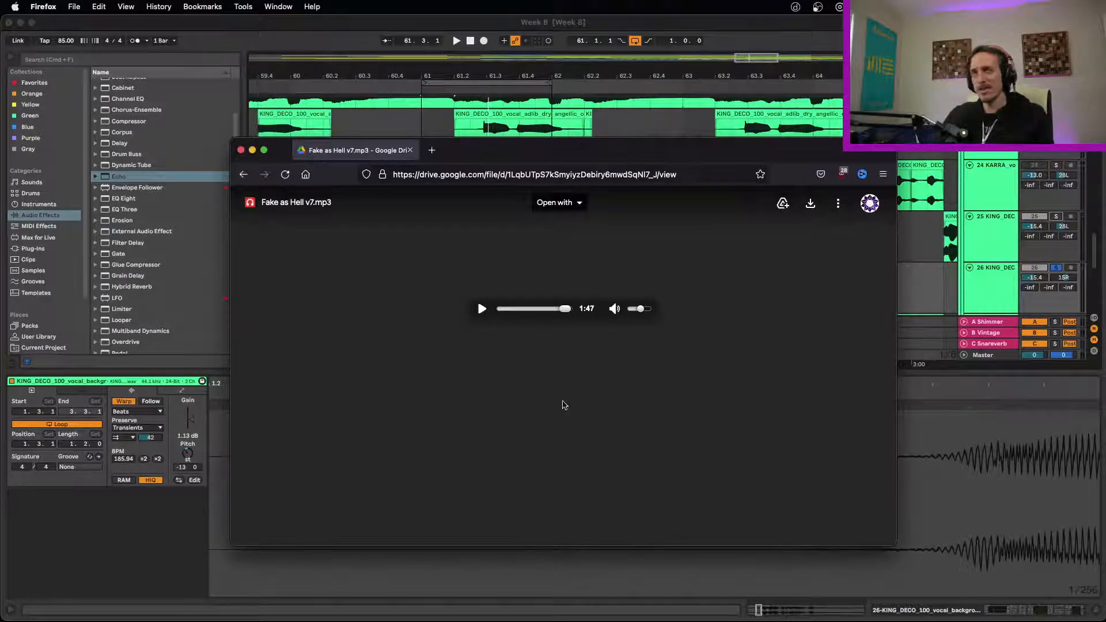
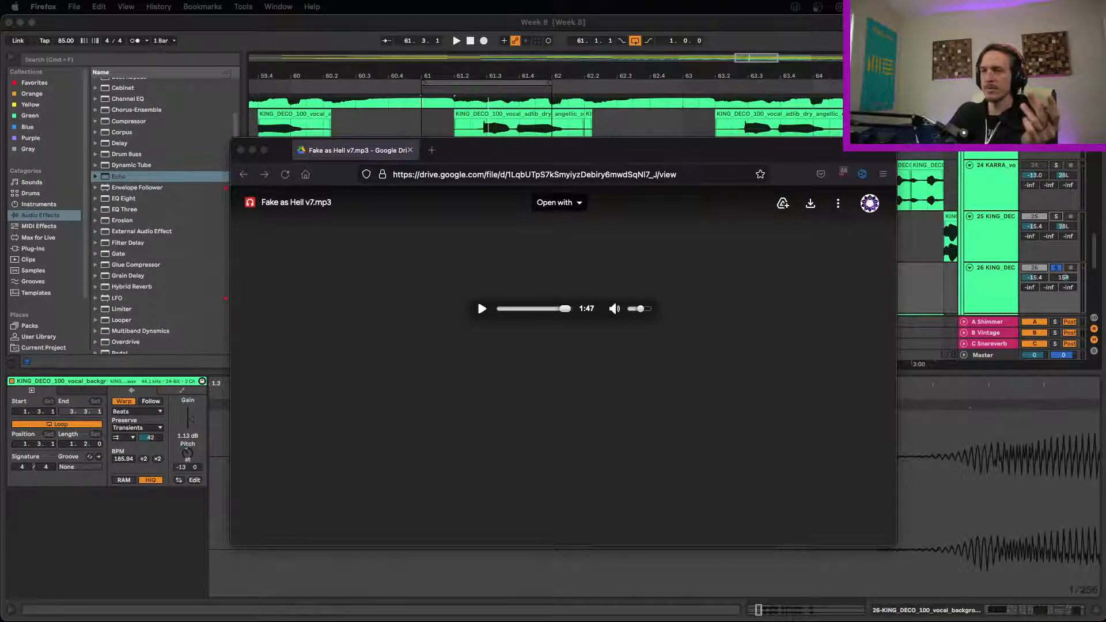
# Open Bag Alert [022322].wav in a new browser tab and listen through it at a reduced player volume, pausing at 4:41.
pyautogui.moveTo(650, 443); pyautogui.dragTo(469, 151)
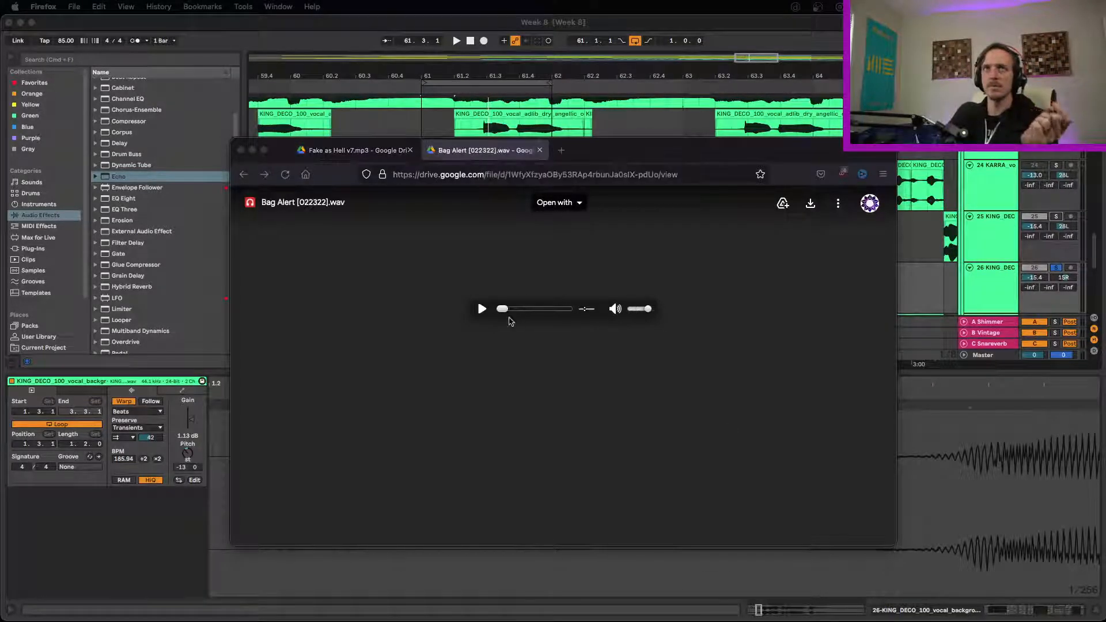
pyautogui.click(485, 311)
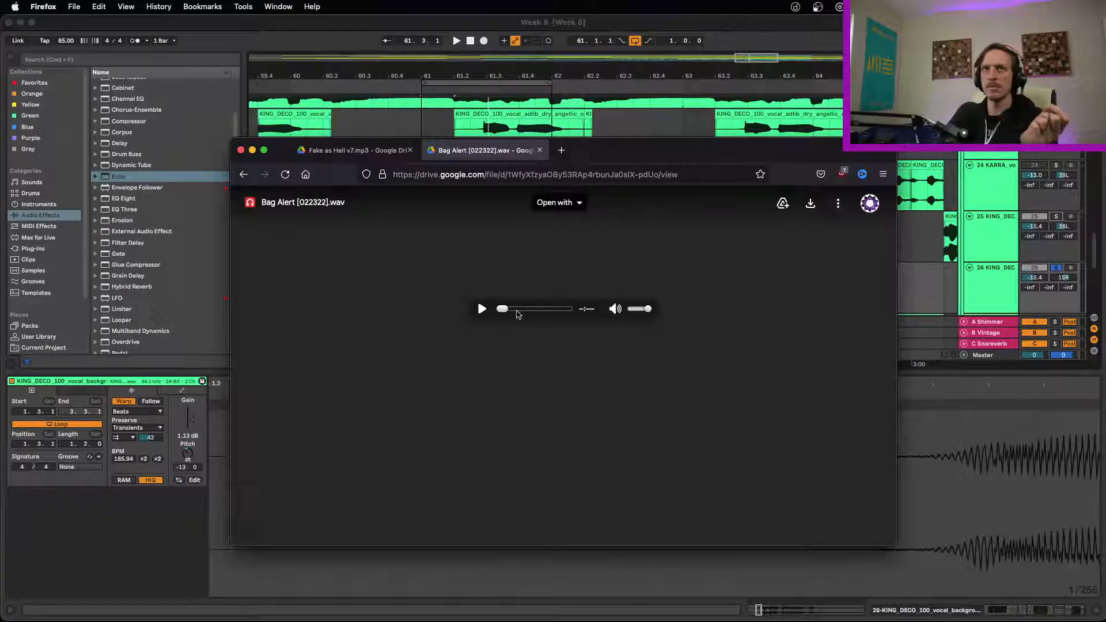
pyautogui.click(483, 313)
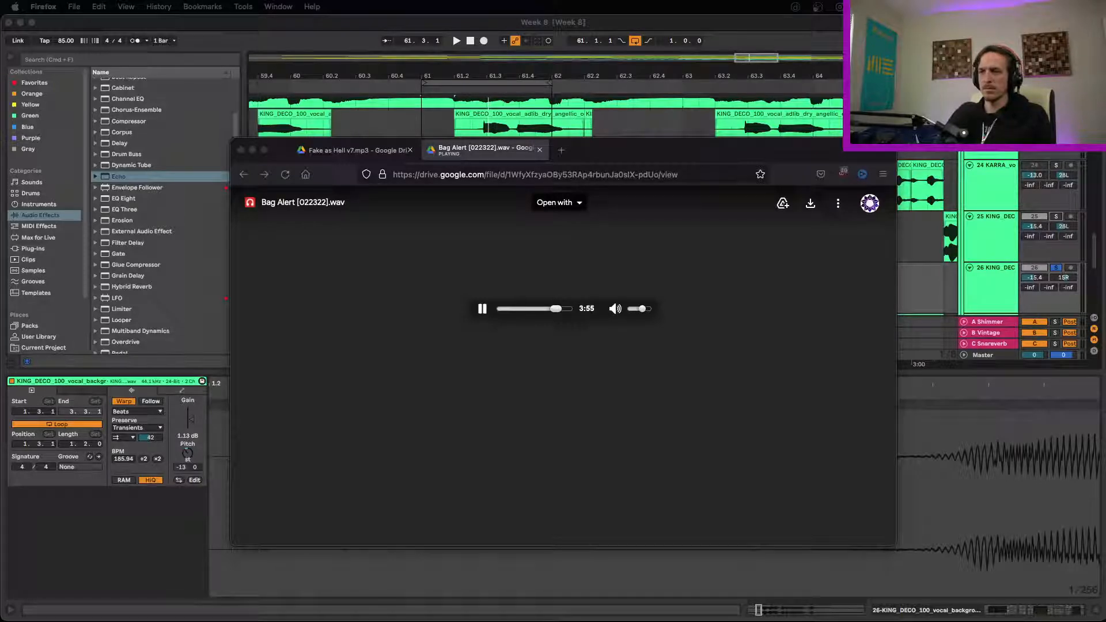
pyautogui.click(563, 484)
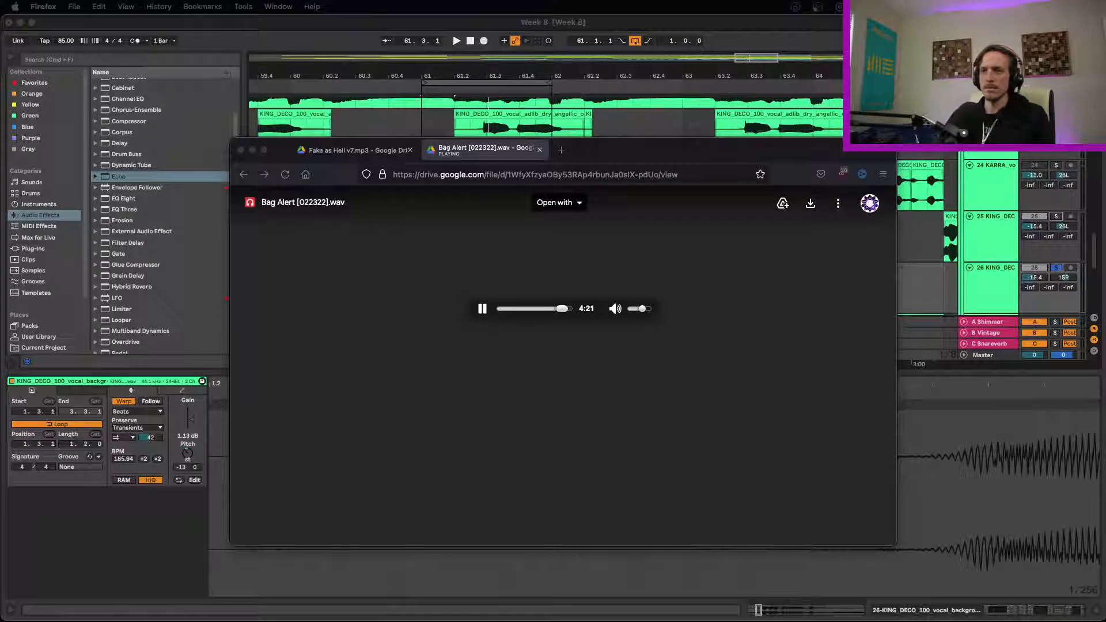
pyautogui.click(566, 382)
pyautogui.click(482, 309)
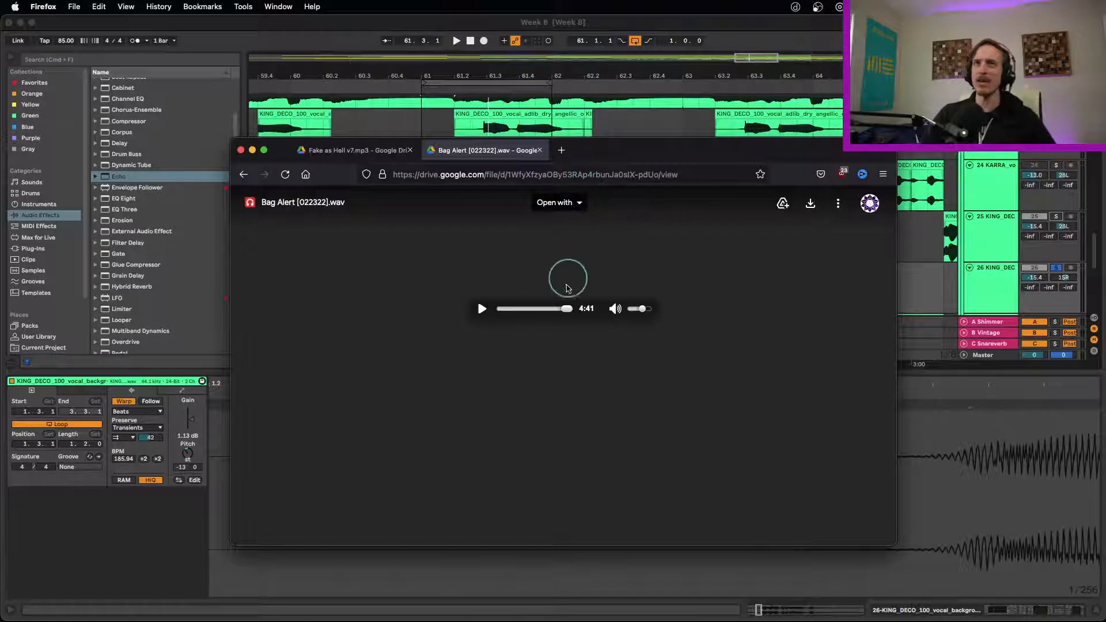
# Recheck the late section of Bag Alert [022322].wav around 4:11, pausing at 4:12.
pyautogui.click(481, 309)
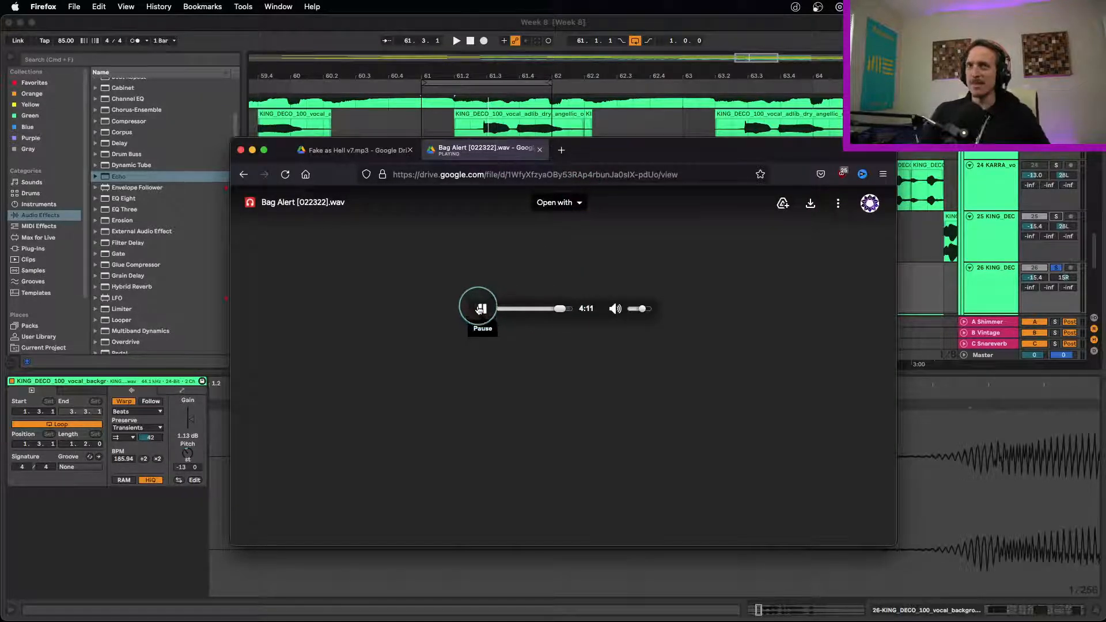
pyautogui.click(481, 310)
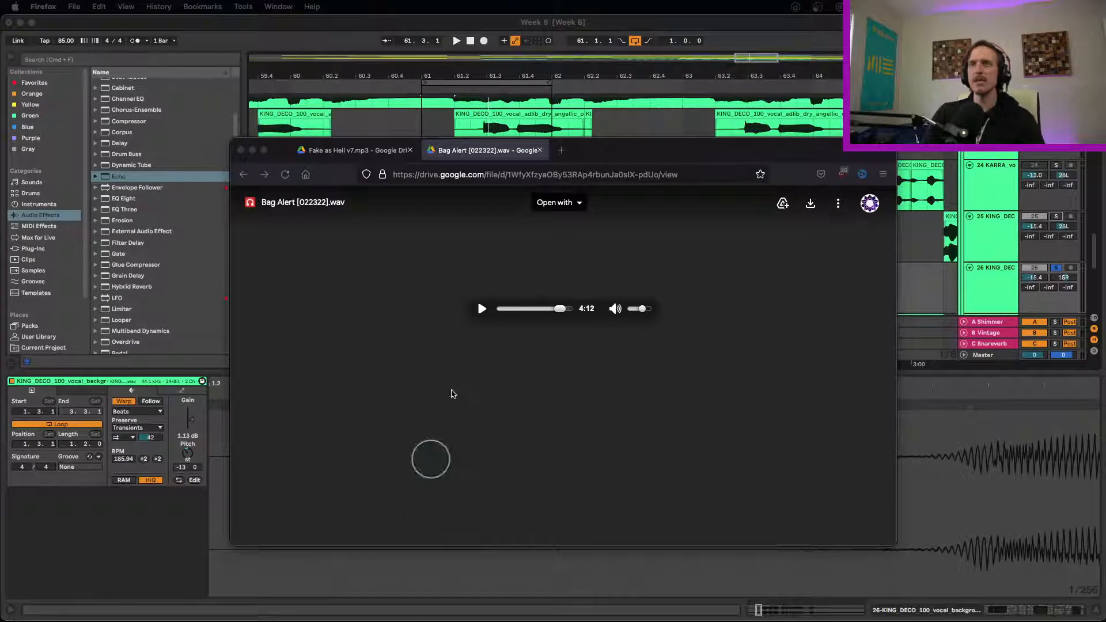
pyautogui.click(517, 335)
# Replay the opening of Bag Alert [022322].wav from 0:00, pausing at 0:05 and 0:07.
pyautogui.moveTo(558, 326); pyautogui.dragTo(480, 298)
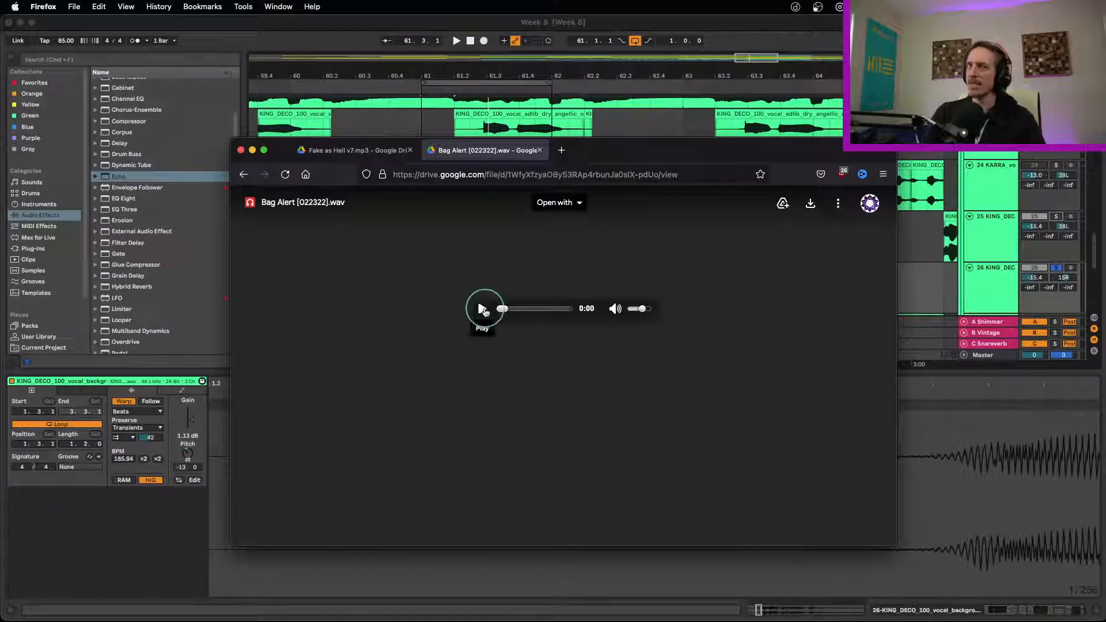
pyautogui.click(482, 310)
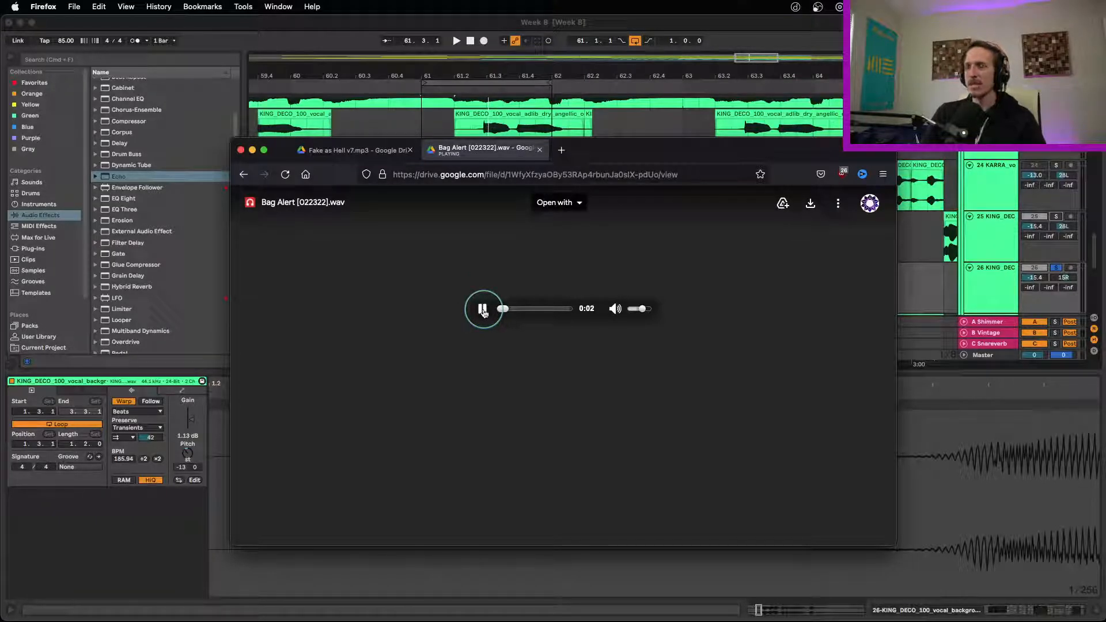
pyautogui.click(484, 312)
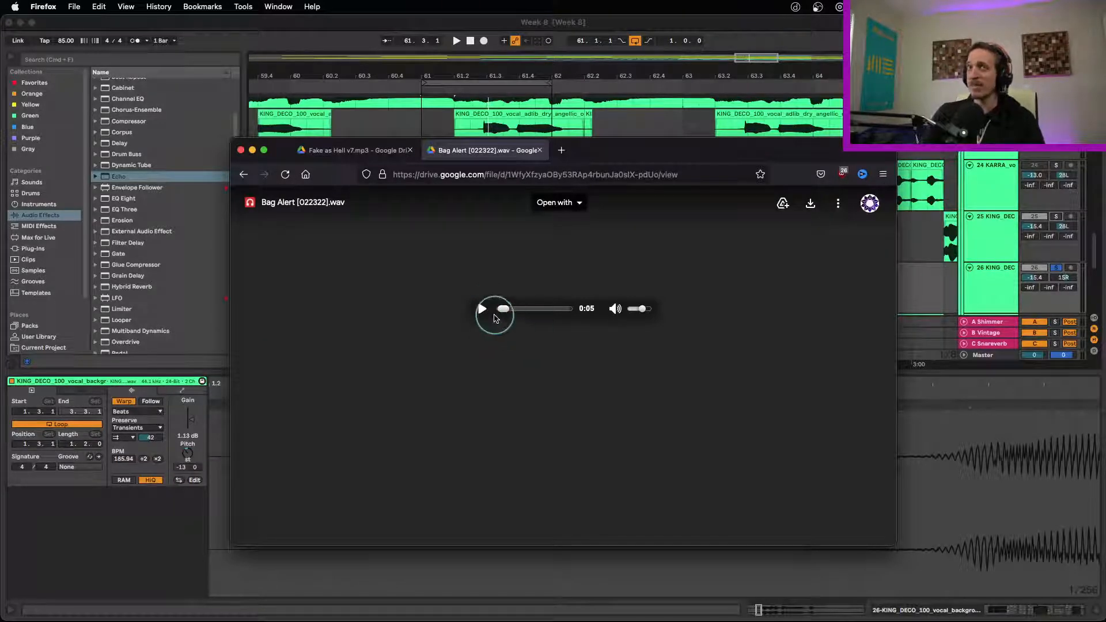
pyautogui.click(482, 310)
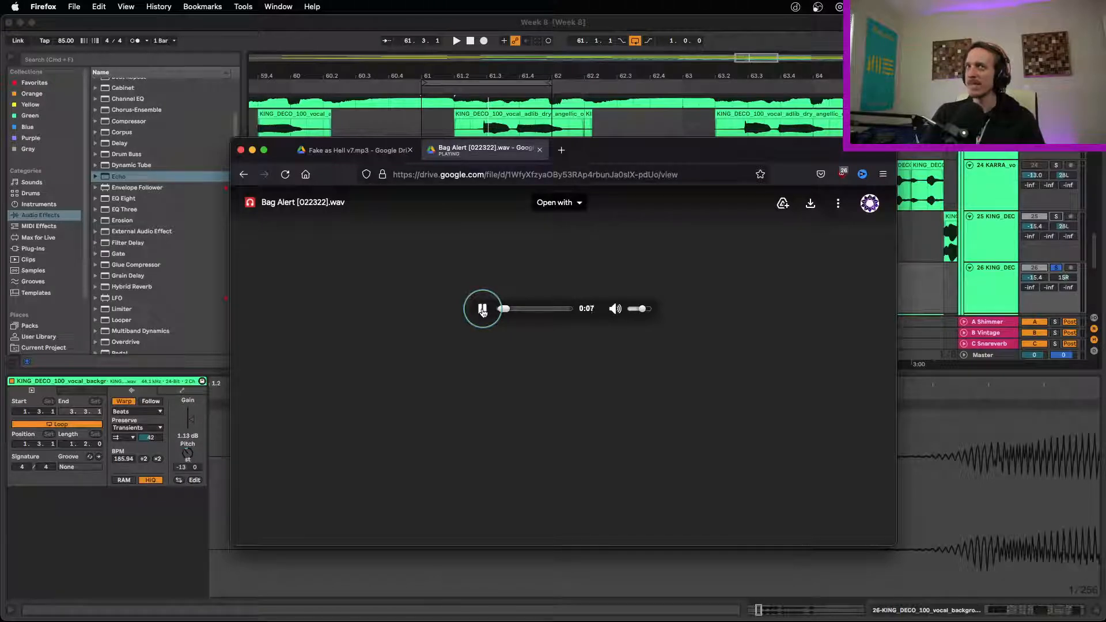
pyautogui.click(483, 311)
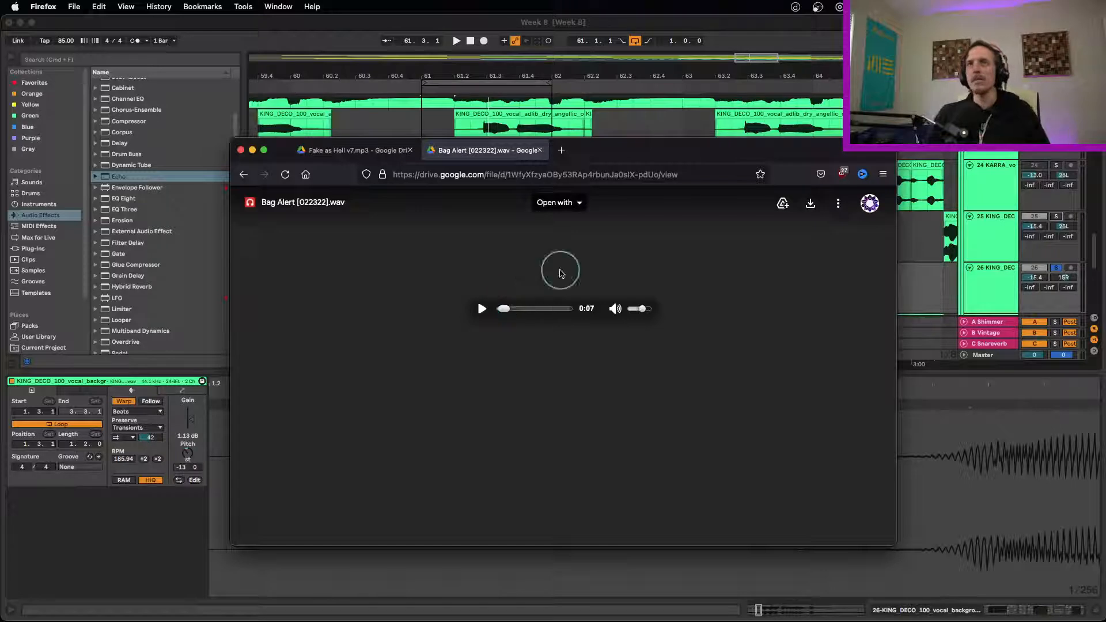
# Review the middle of Bag Alert [022322].wav from about 1:41, pausing at 1:43, and skip ahead to about 1:58, pausing at 2:00.
pyautogui.moveTo(494, 310); pyautogui.dragTo(523, 310)
pyautogui.click(483, 308)
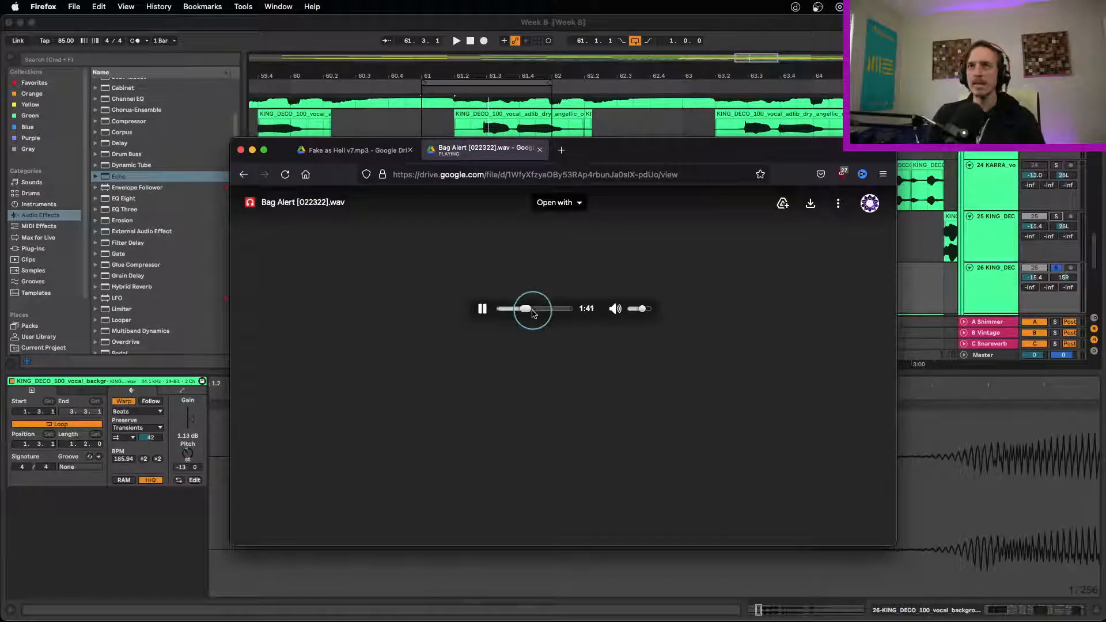
pyautogui.click(482, 310)
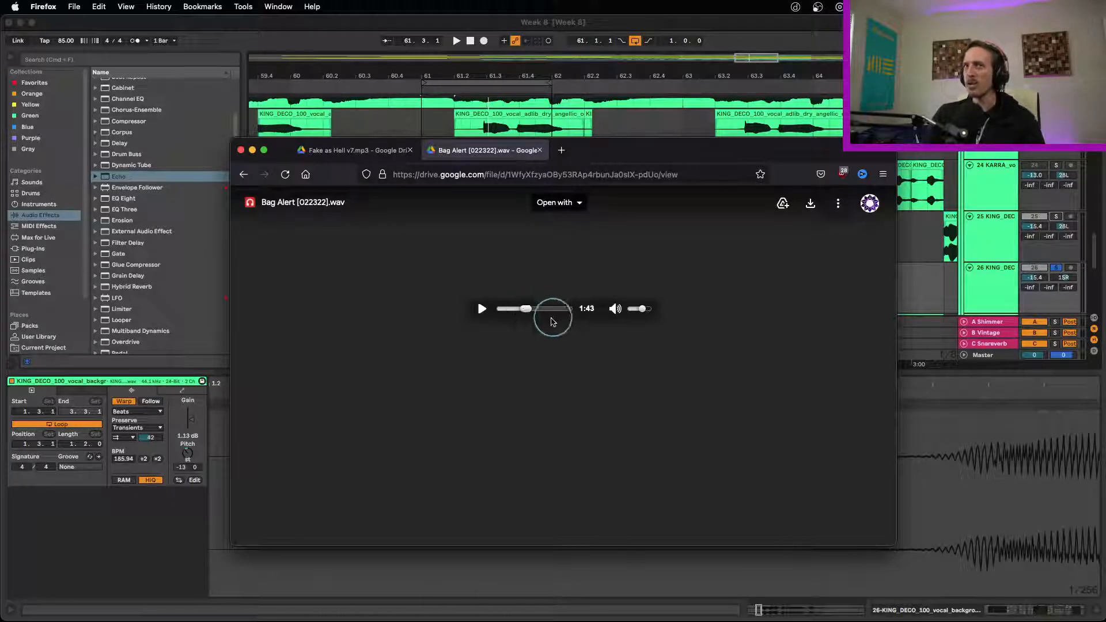
pyautogui.click(482, 308)
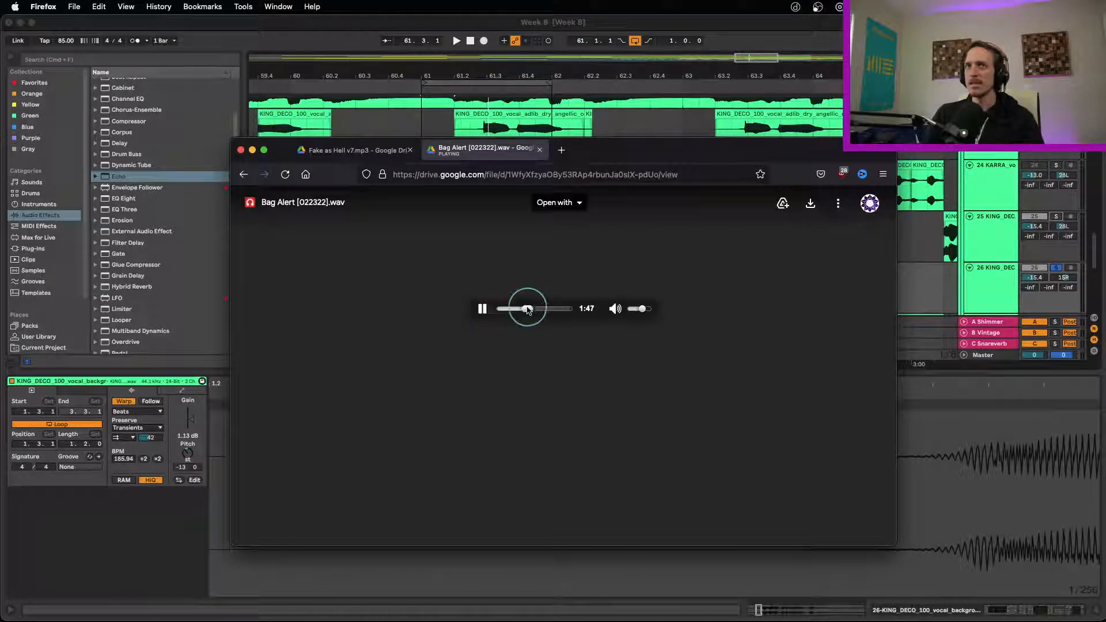
pyautogui.moveTo(527, 308); pyautogui.dragTo(530, 308)
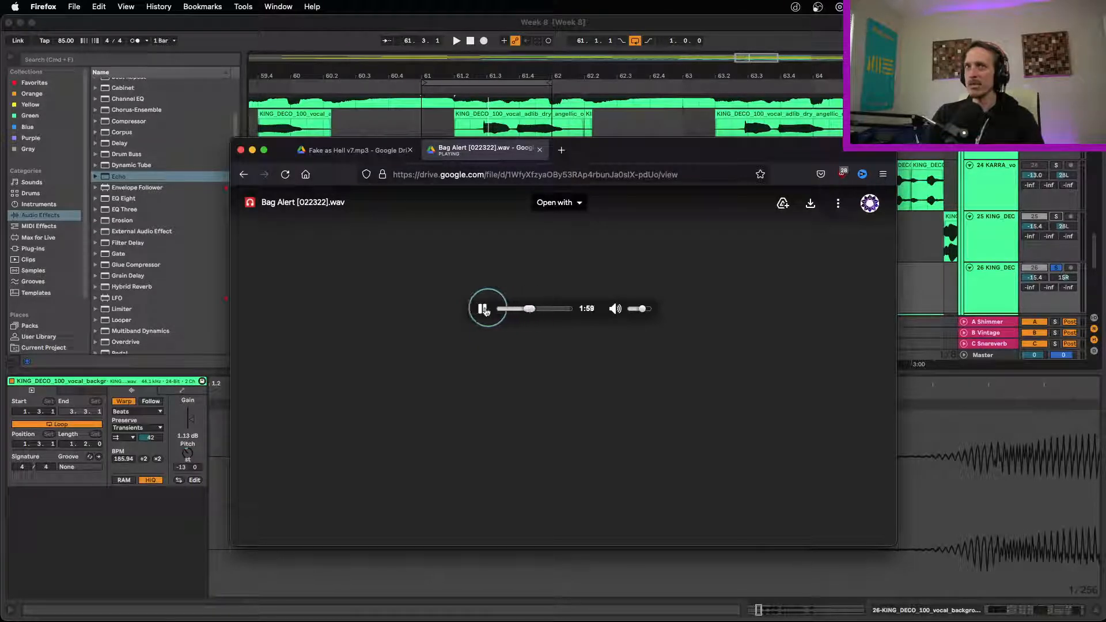
pyautogui.click(482, 309)
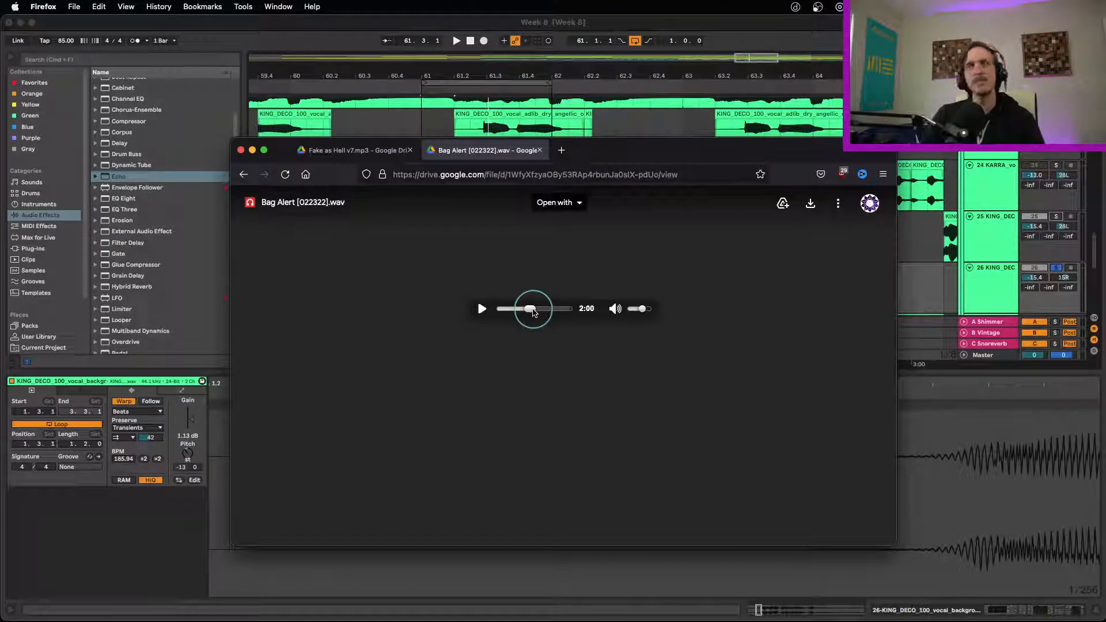
# Go back to 0:58 in Bag Alert [022322].wav and listen on to 1:05, with a pause at 1:01.
pyautogui.moveTo(533, 312); pyautogui.dragTo(517, 311)
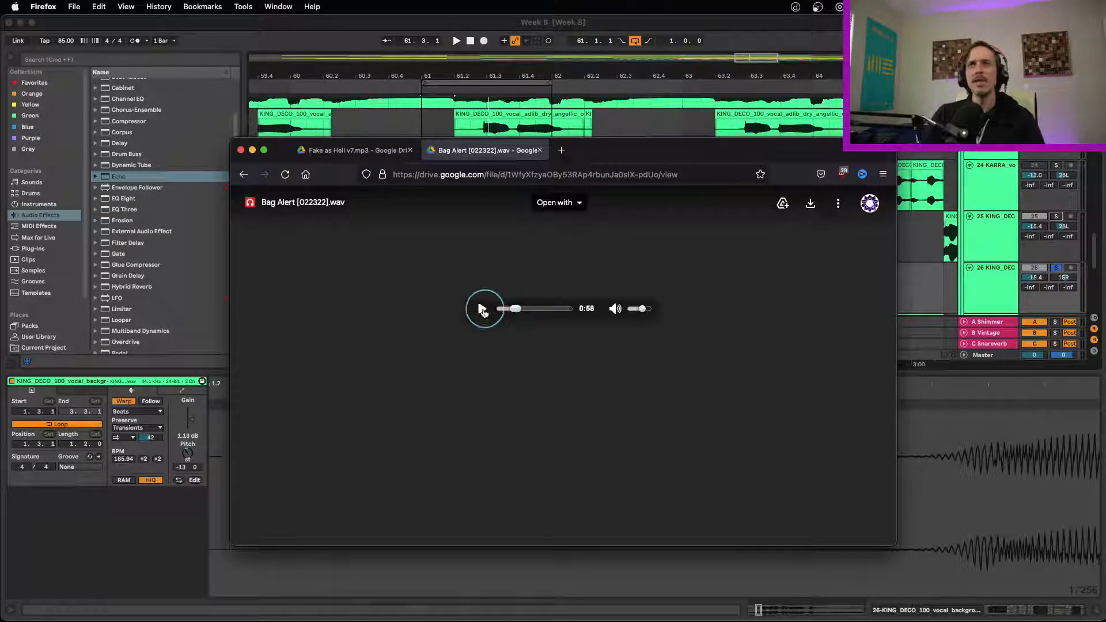
pyautogui.click(482, 309)
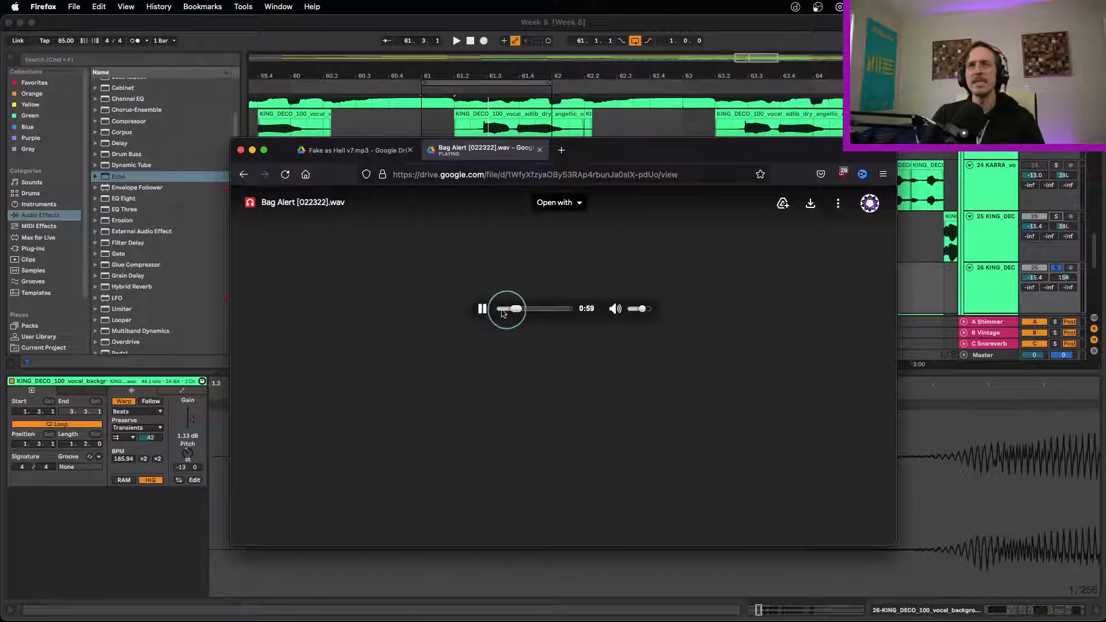
pyautogui.click(483, 311)
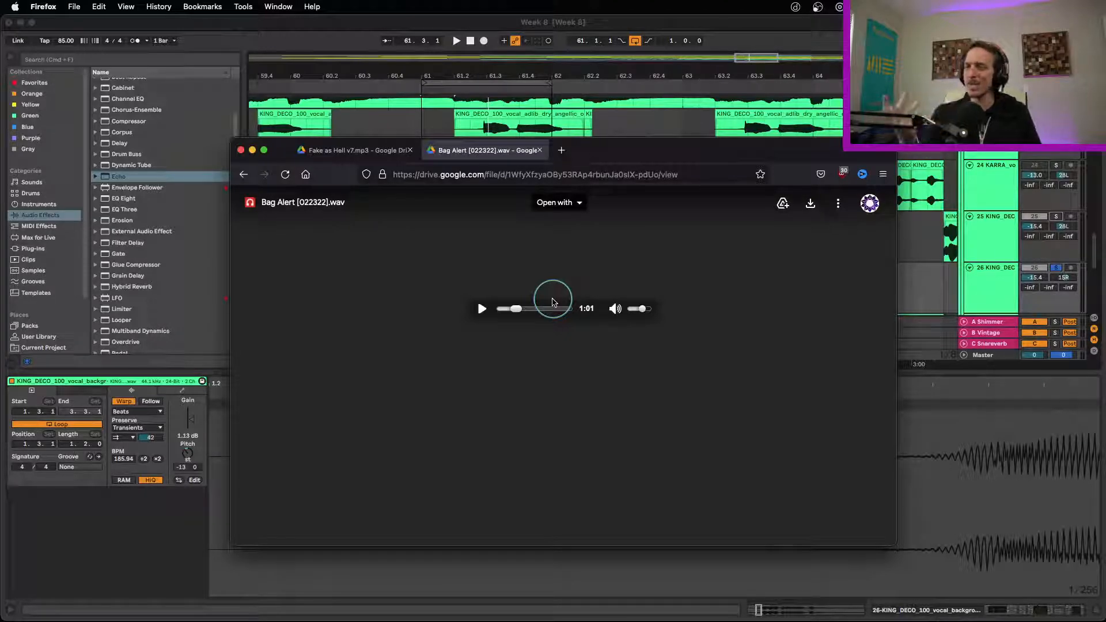
pyautogui.click(481, 315)
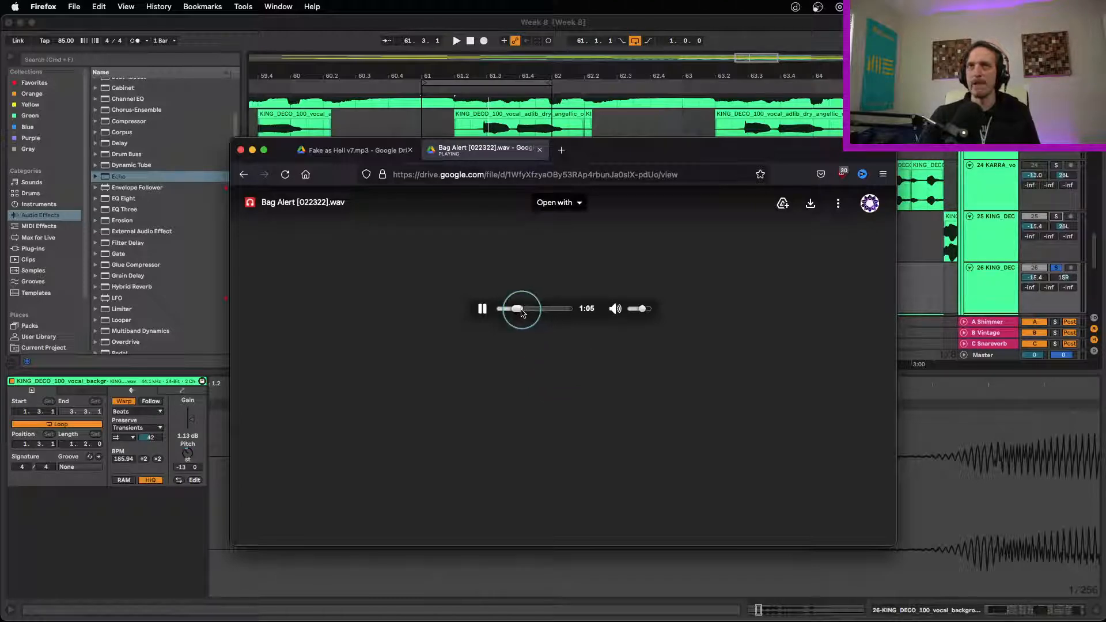
# Move Bag Alert [022322].wav ahead to about 2:01 and listen again, leaving it paused at 2:07.
pyautogui.moveTo(521, 313); pyautogui.dragTo(496, 313)
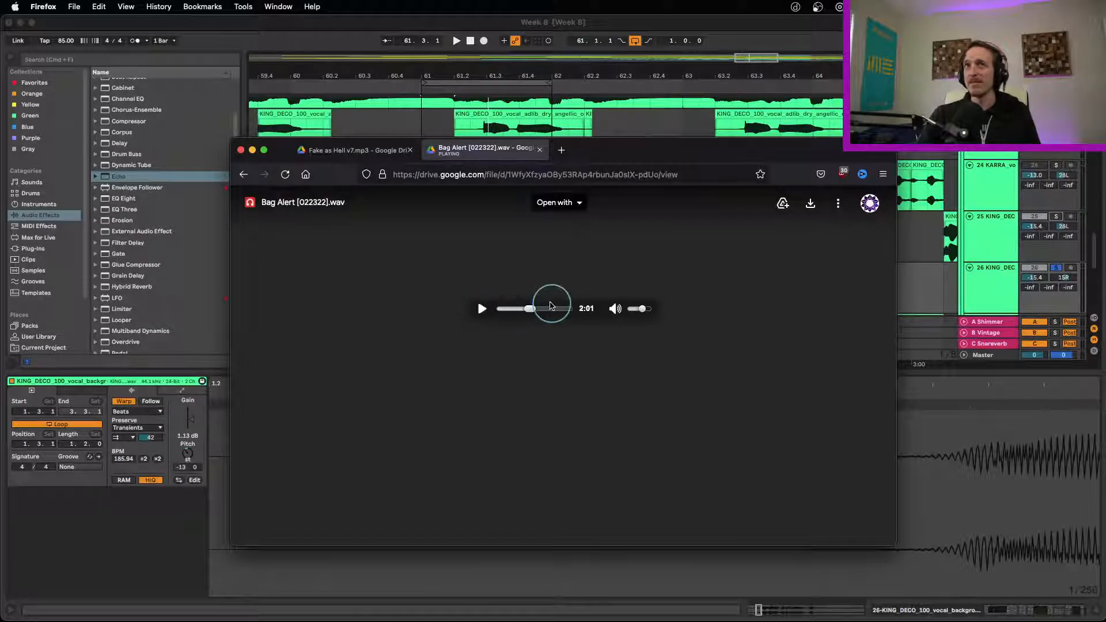
pyautogui.click(493, 306)
pyautogui.click(493, 306)
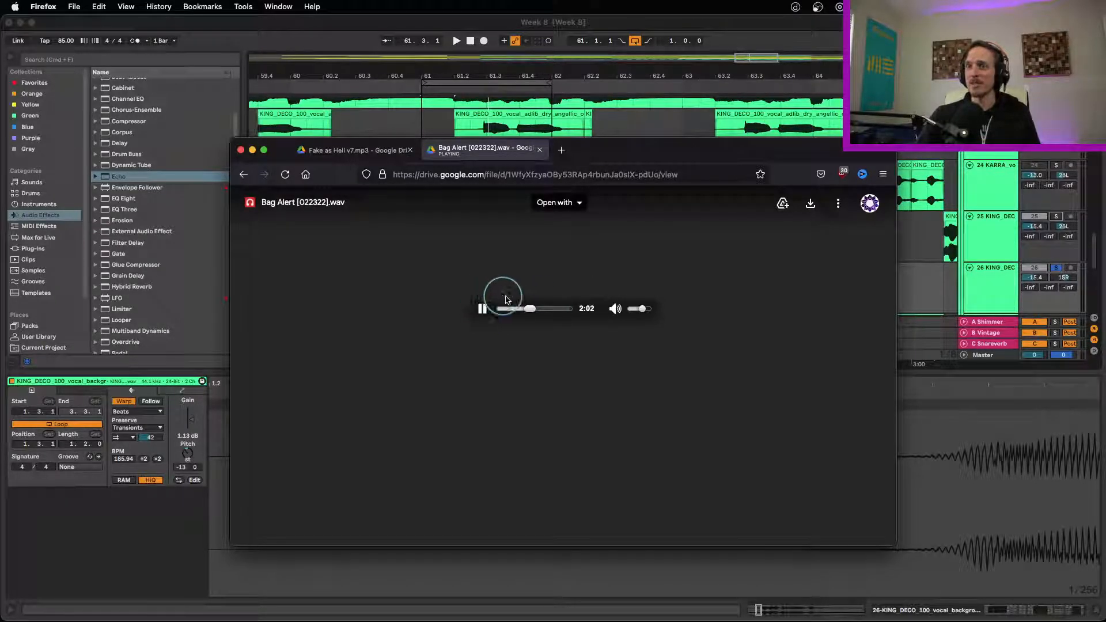
pyautogui.click(480, 312)
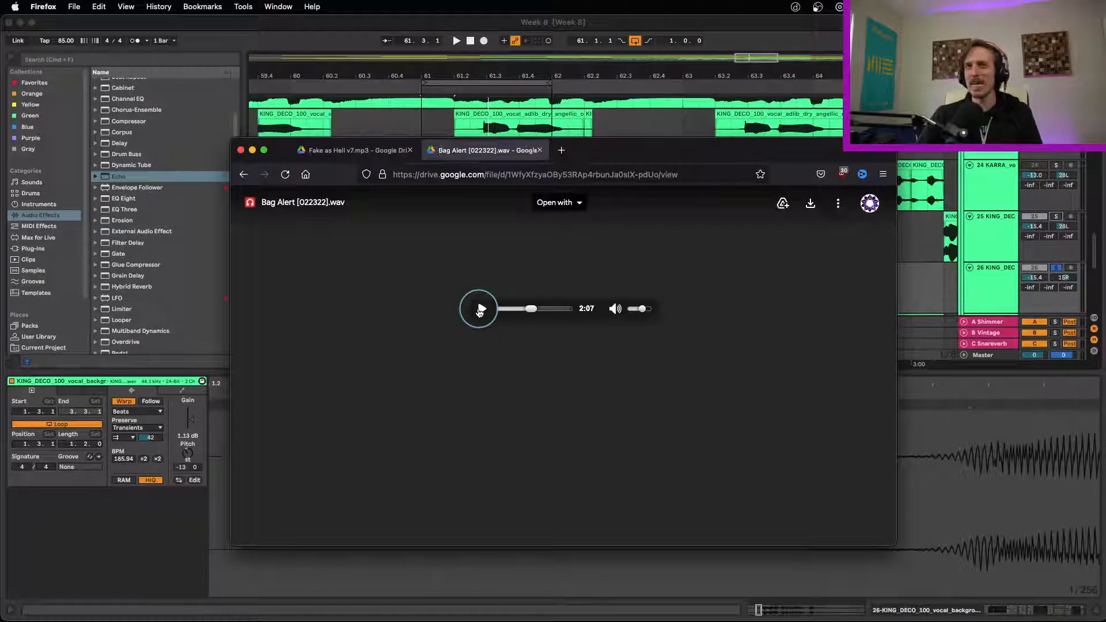
# Listen to short passages of Bag Alert [022322].wav, skipping ahead to about 3:06, and pause it.
pyautogui.click(479, 313)
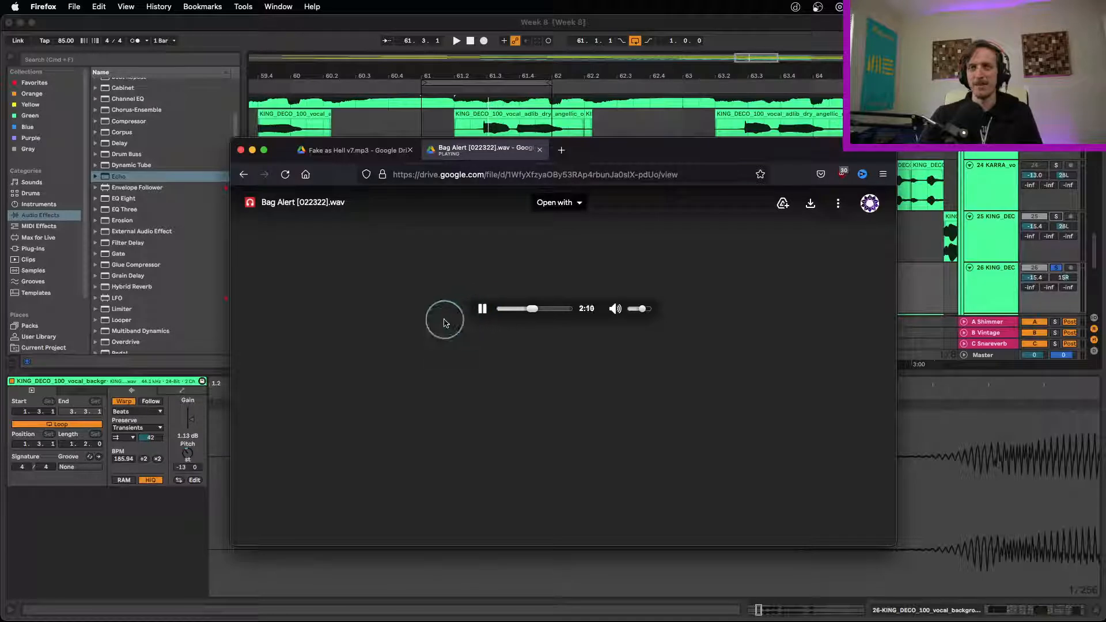
pyautogui.click(484, 315)
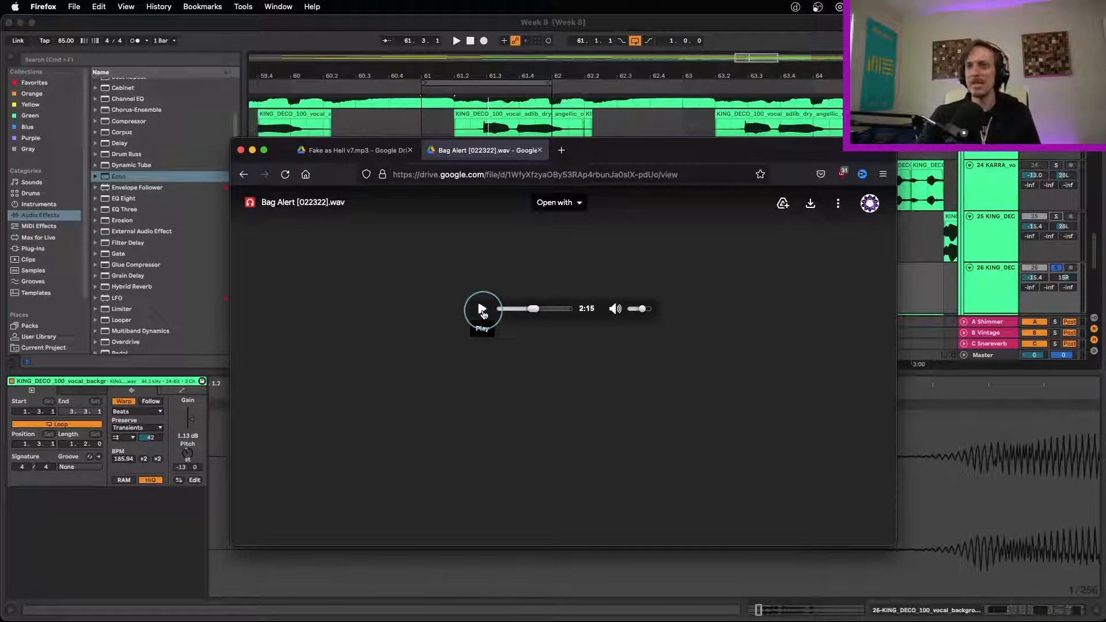
pyautogui.click(483, 311)
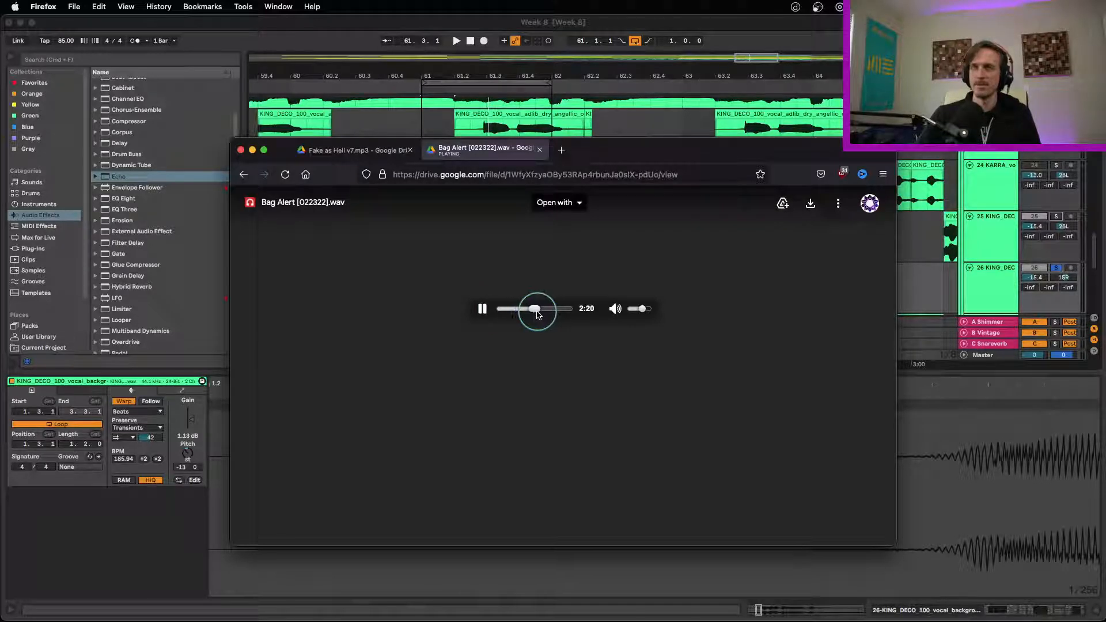
pyautogui.moveTo(535, 314)
pyautogui.mouseDown()
pyautogui.moveTo(545, 311)
pyautogui.moveTo(536, 311)
pyautogui.mouseUp()
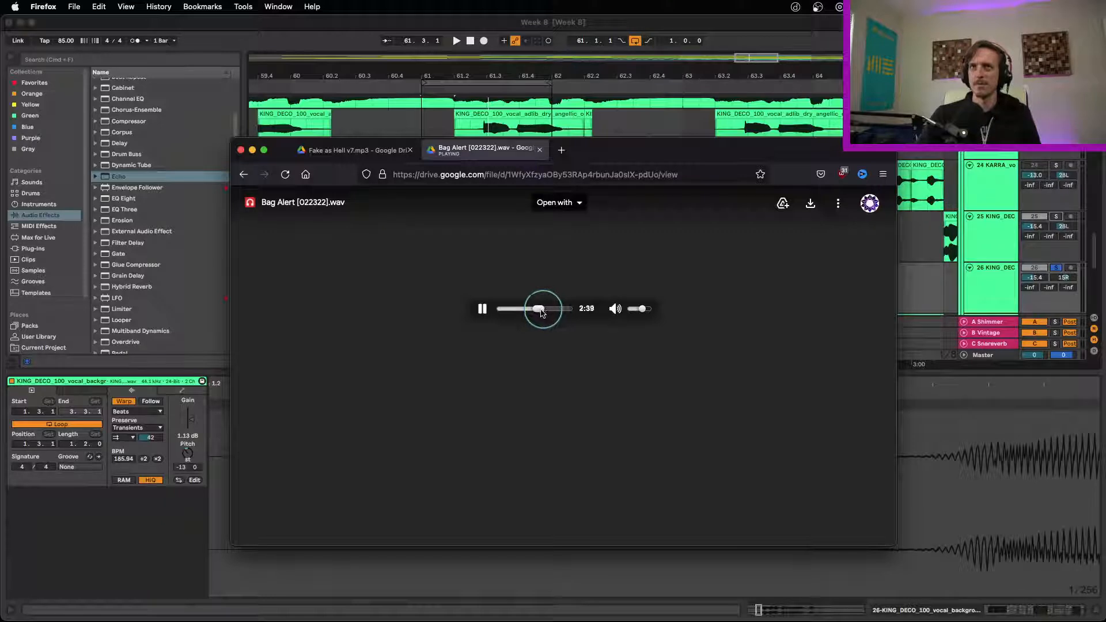
pyautogui.click(483, 310)
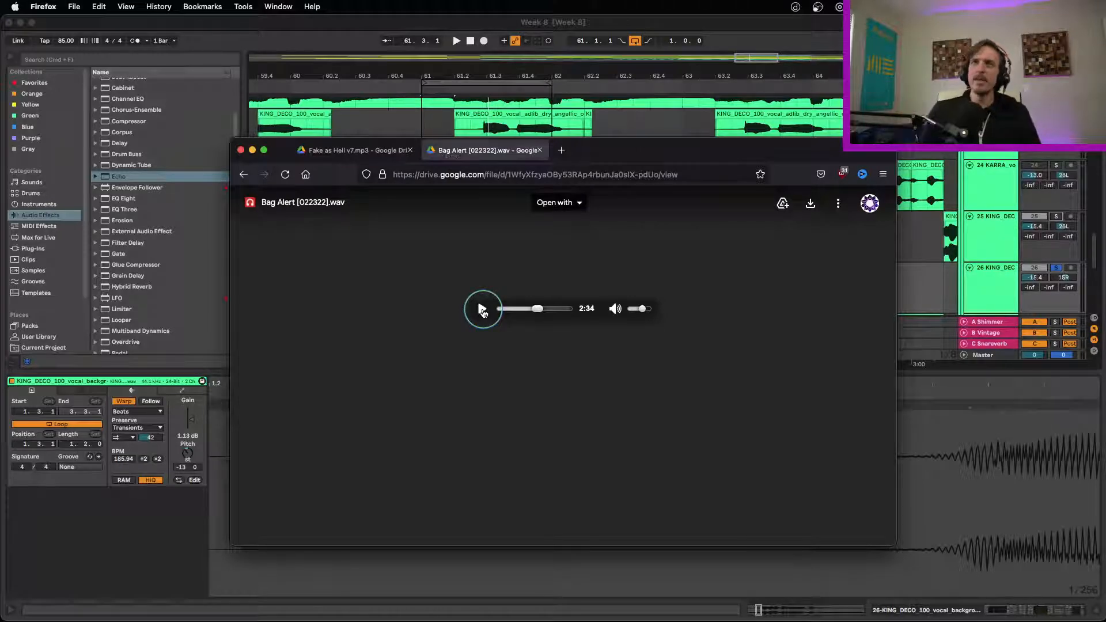
pyautogui.click(483, 310)
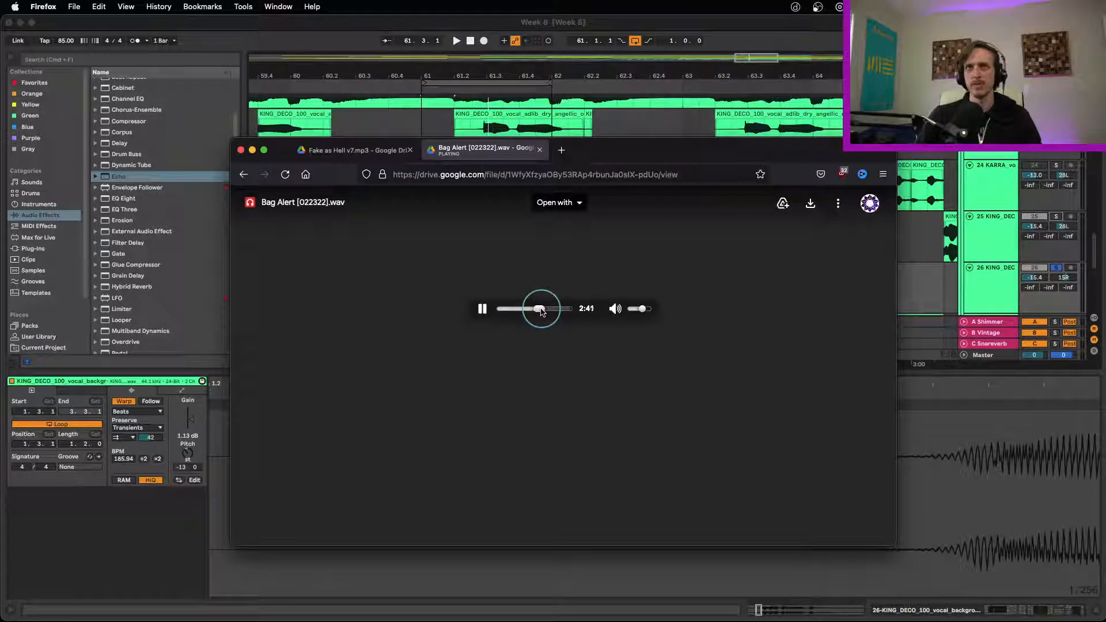
pyautogui.moveTo(542, 312); pyautogui.dragTo(546, 312)
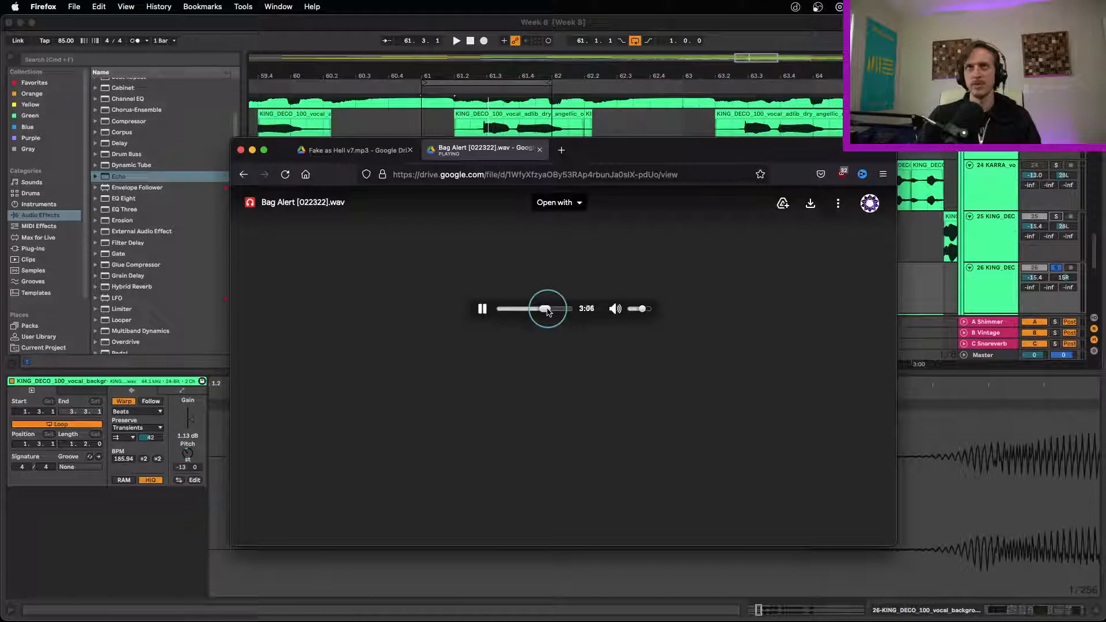
pyautogui.click(482, 310)
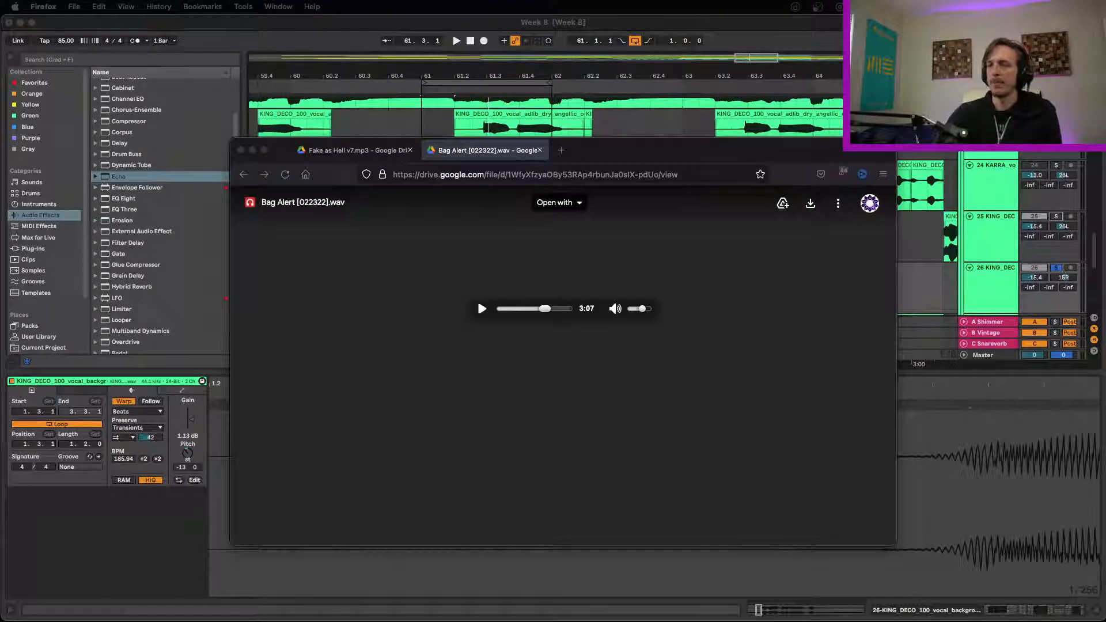
# Bring the TWAHH v6.mp3 page into this browser window and close the Fake as Hell v7.mp3 and Bag Alert pages.
pyautogui.moveTo(745, 577); pyautogui.dragTo(637, 152)
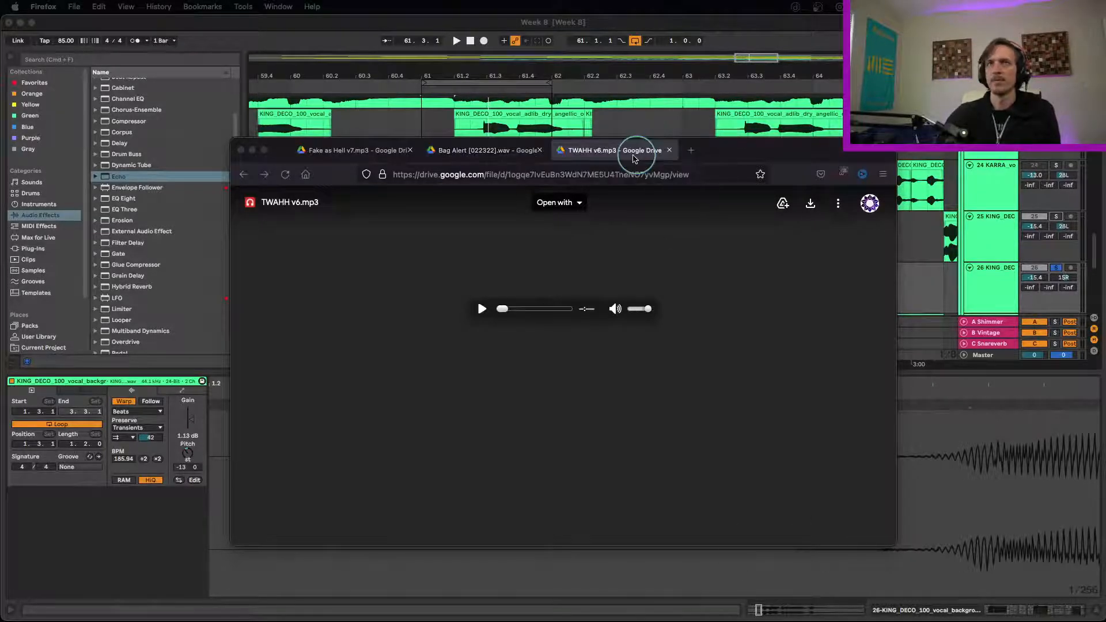
pyautogui.click(410, 151)
pyautogui.click(409, 151)
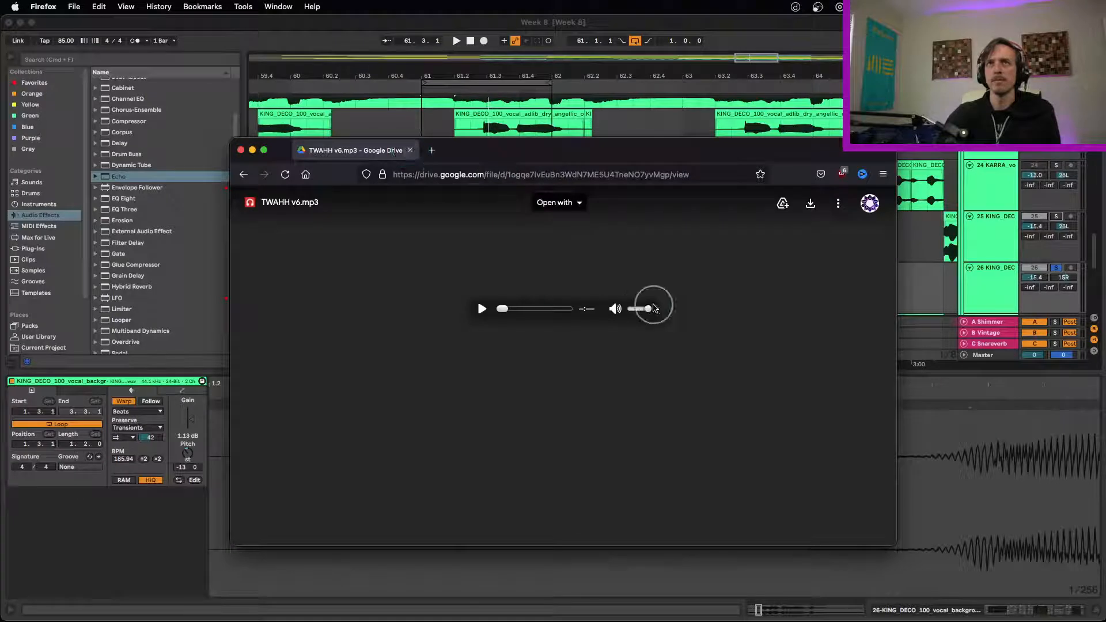
# Lower the player volume to about half and listen to TWAHH v6.mp3.
pyautogui.moveTo(647, 309); pyautogui.dragTo(641, 309)
pyautogui.click(482, 309)
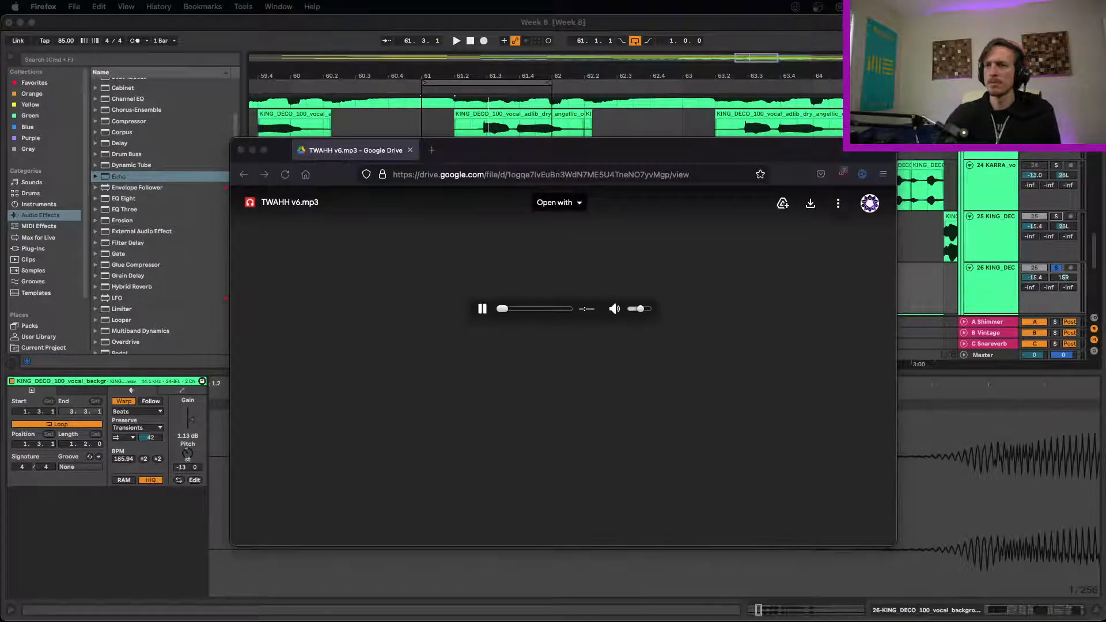
pyautogui.click(640, 310)
pyautogui.moveTo(639, 310); pyautogui.dragTo(639, 309)
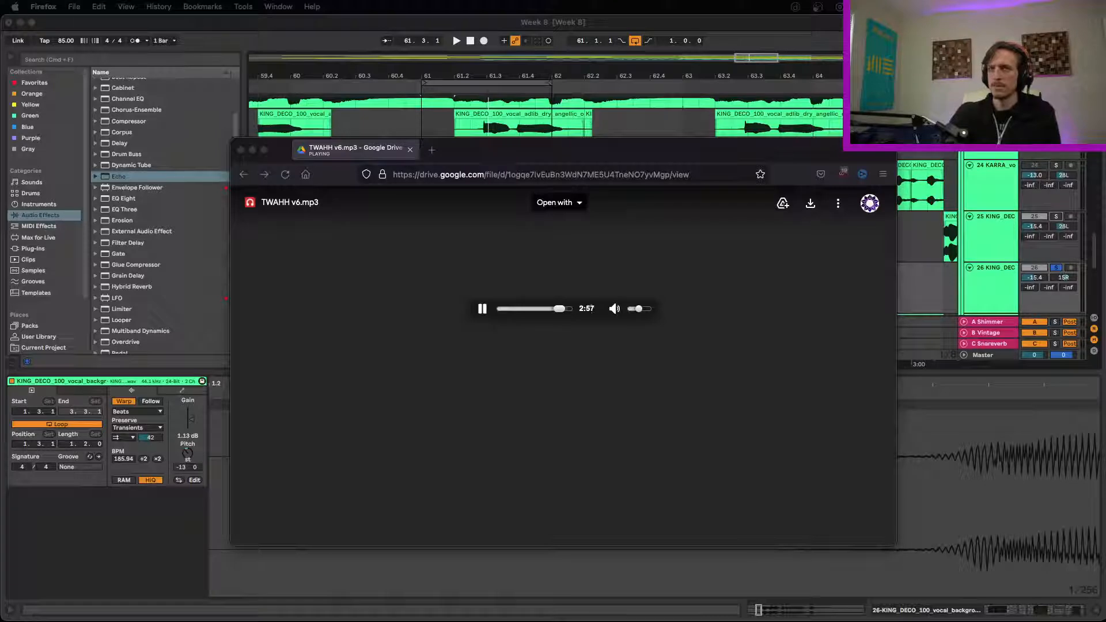
pyautogui.click(553, 491)
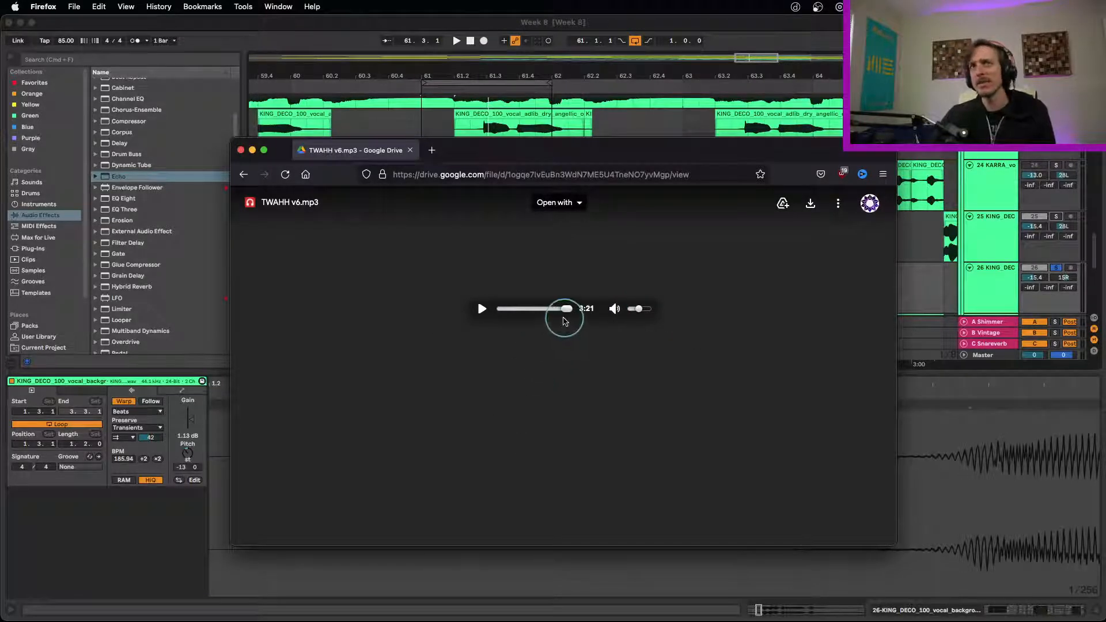
# Rewind TWAHH v6.mp3 to about 0:25, replay that passage in short bursts and pause it.
pyautogui.moveTo(568, 311); pyautogui.dragTo(513, 310)
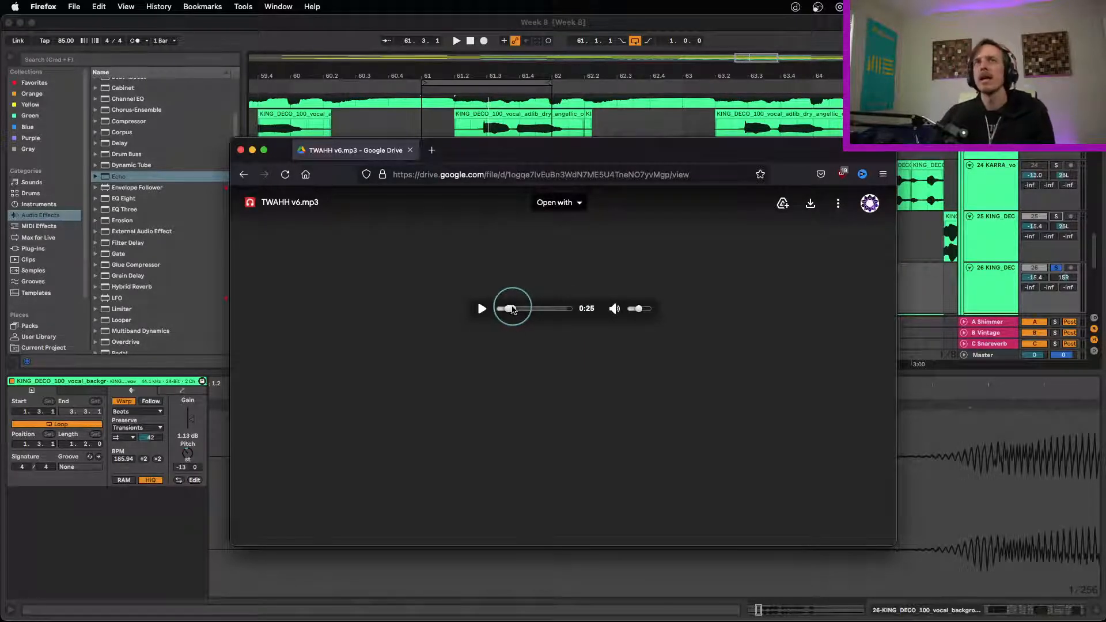
pyautogui.click(482, 310)
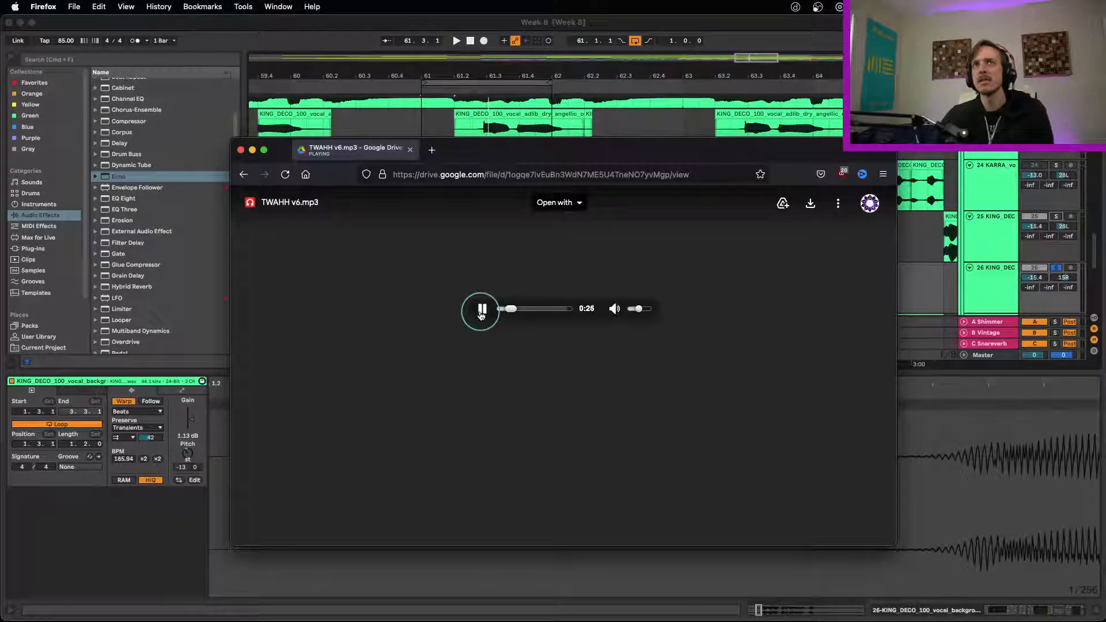
pyautogui.click(482, 314)
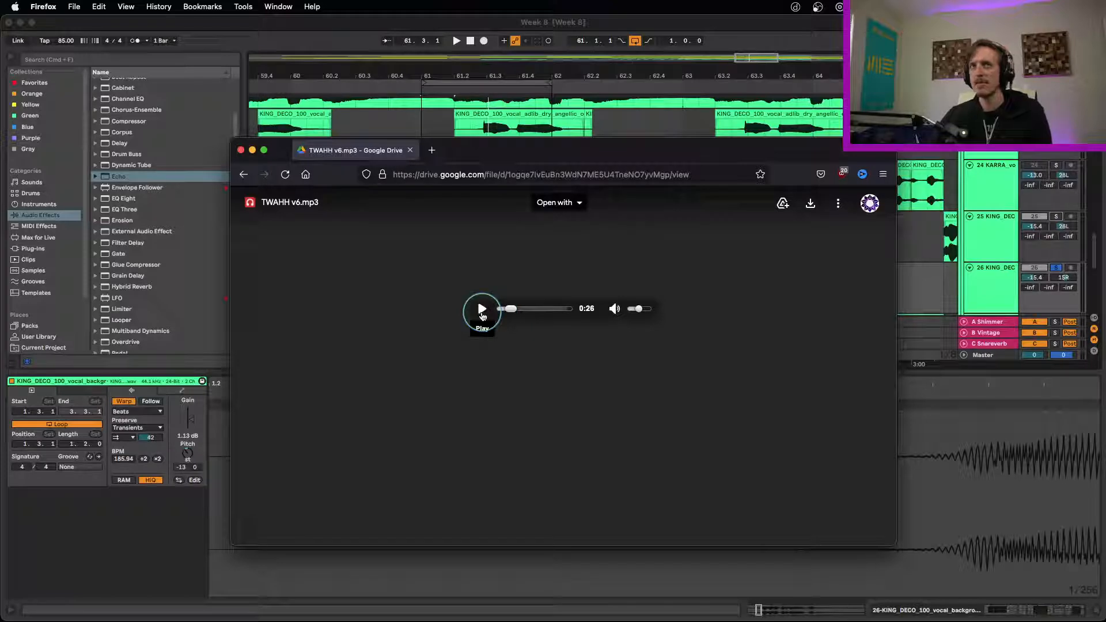
pyautogui.click(483, 315)
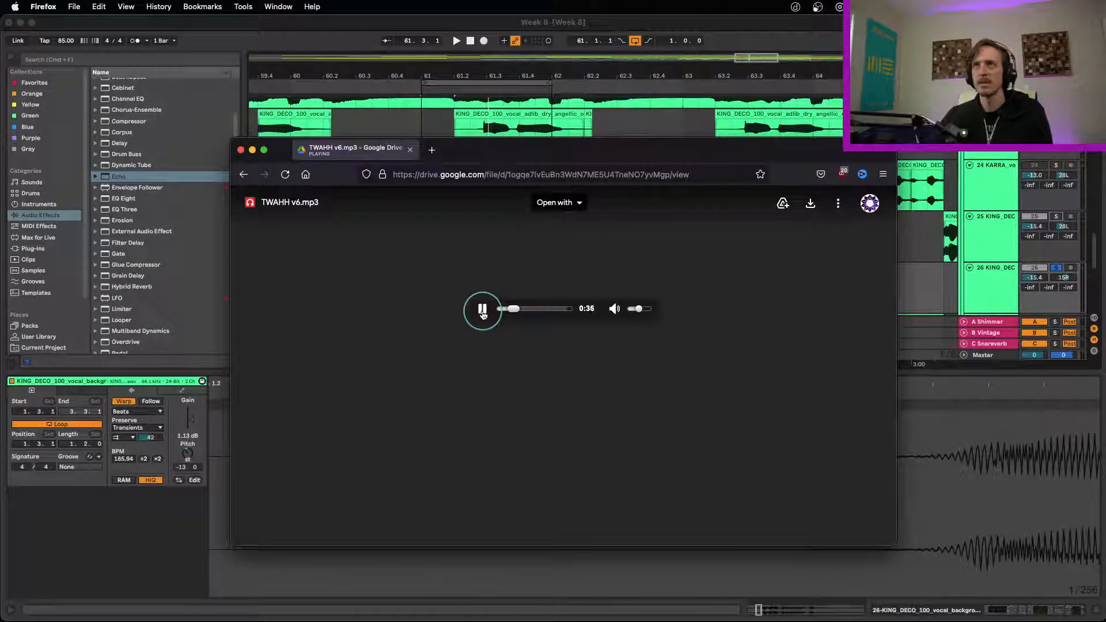
pyautogui.click(482, 313)
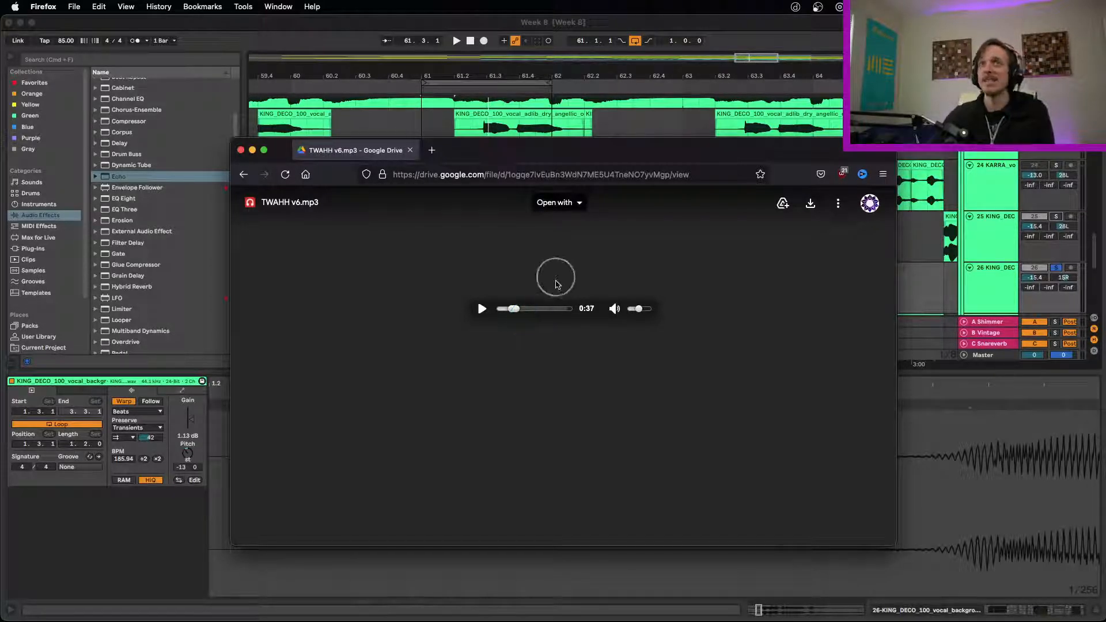
# Check the passage of TWAHH v6.mp3 at about 2:57, pause it and return to about 0:30.
pyautogui.click(558, 309)
pyautogui.click(482, 309)
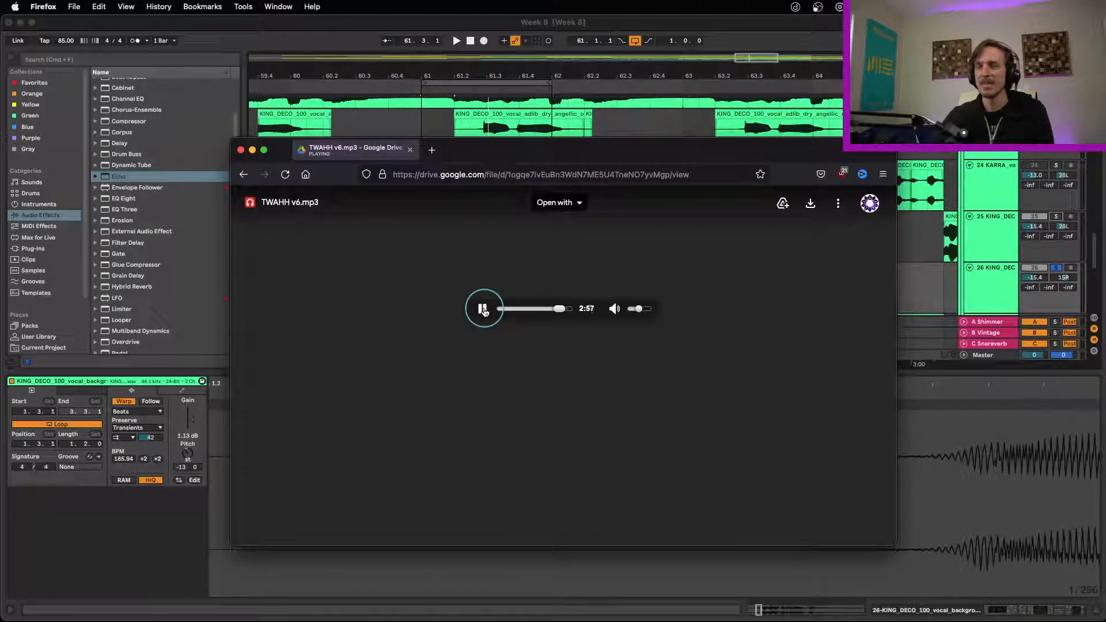
pyautogui.click(483, 310)
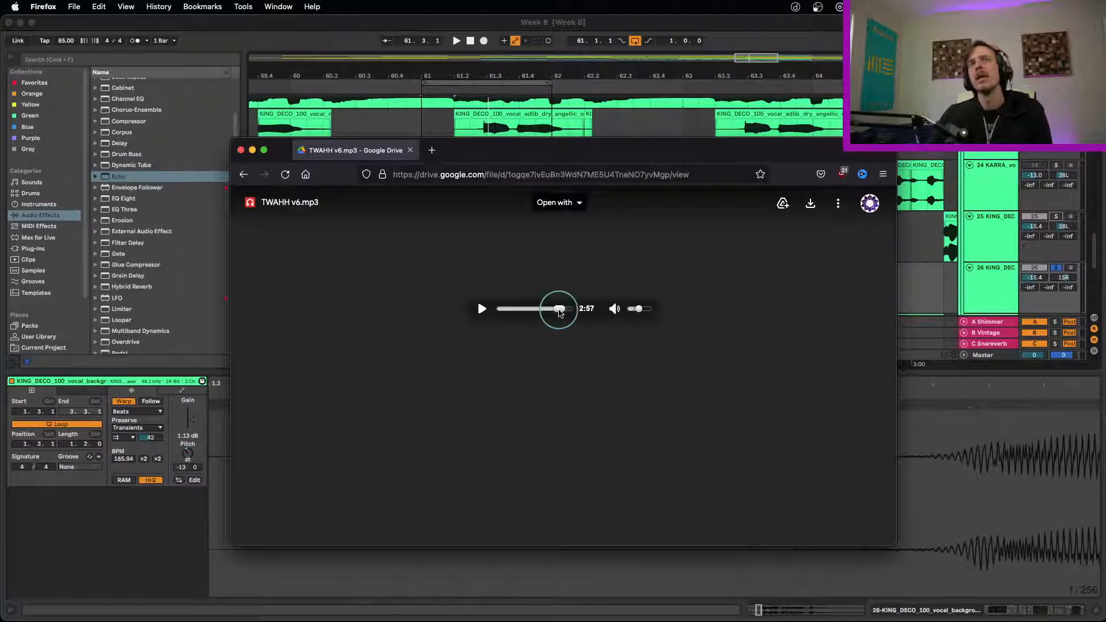
pyautogui.moveTo(553, 309); pyautogui.dragTo(513, 317)
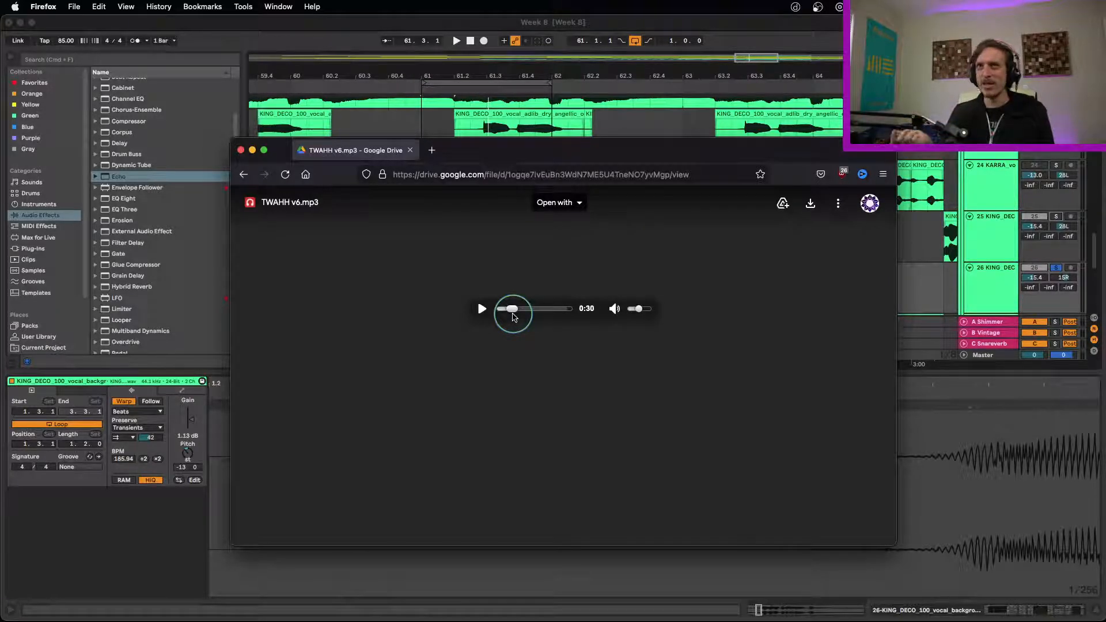
# Switch to Ableton Live and insert an empty one-bar MIDI clip on the FX1 track from 62.2.3 to 63.2.3.
pyautogui.click(944, 271)
pyautogui.scroll(-5, 999, 290)
pyautogui.click(1000, 290)
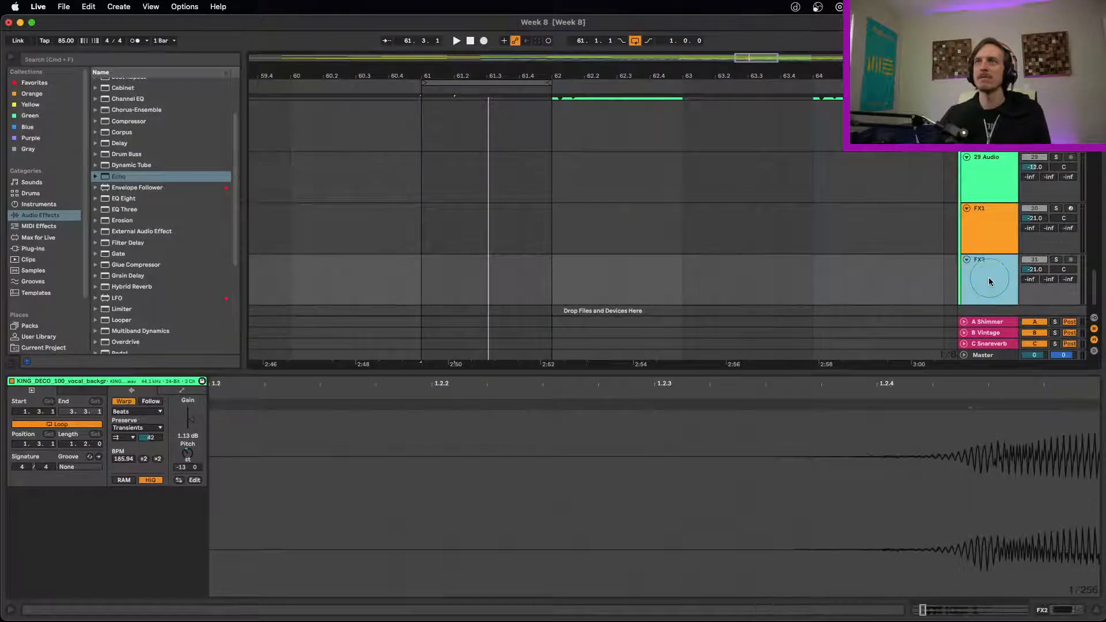
pyautogui.click(616, 271)
pyautogui.moveTo(610, 273); pyautogui.dragTo(674, 275)
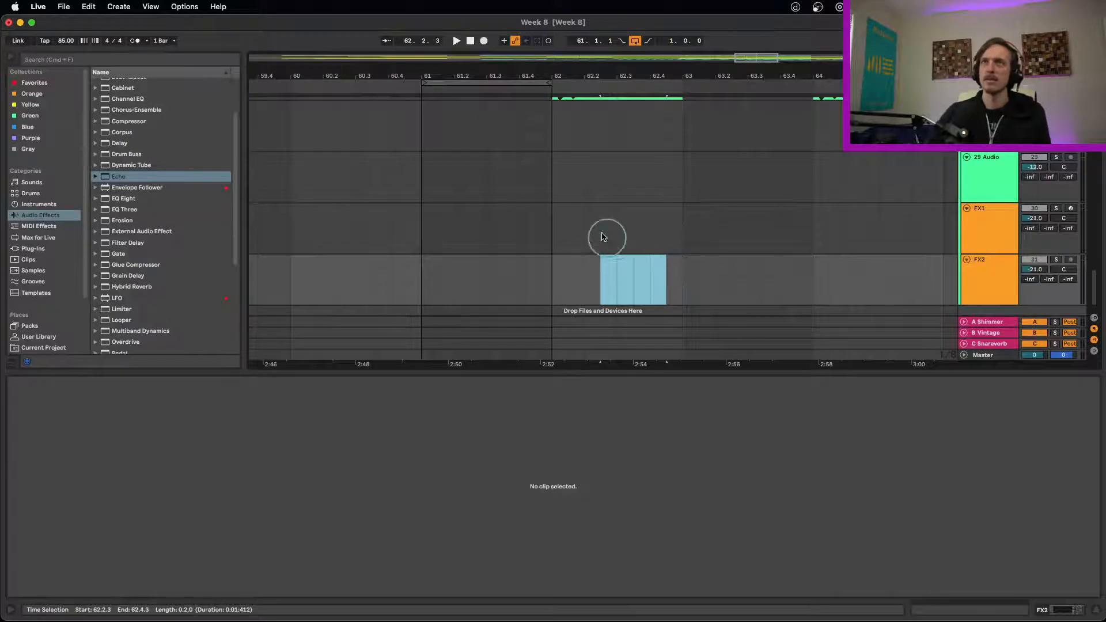
pyautogui.moveTo(604, 233); pyautogui.dragTo(731, 222)
pyautogui.press('super+shift+m')
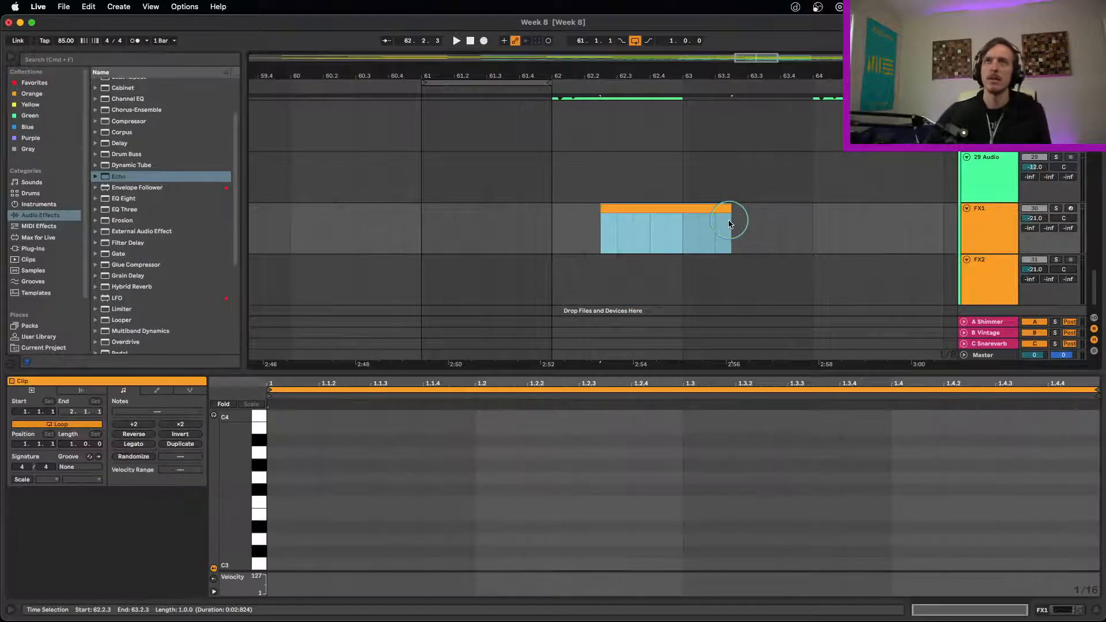
# Draw a C#3 note at 1.1.1 and an F#3 note at 1.1.3 in the new FX1 clip.
pyautogui.doubleClick(288, 552)
pyautogui.doubleClick(381, 490)
pyautogui.click(599, 553)
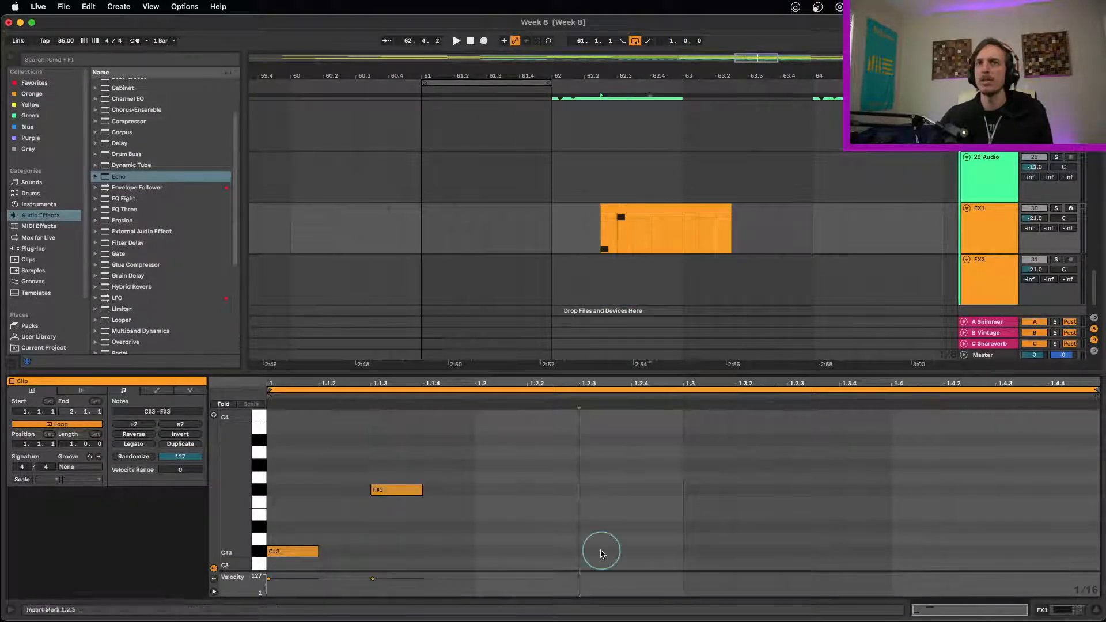
pyautogui.doubleClick(602, 552)
pyautogui.doubleClick(663, 478)
pyautogui.doubleClick(916, 539)
pyautogui.doubleClick(1020, 453)
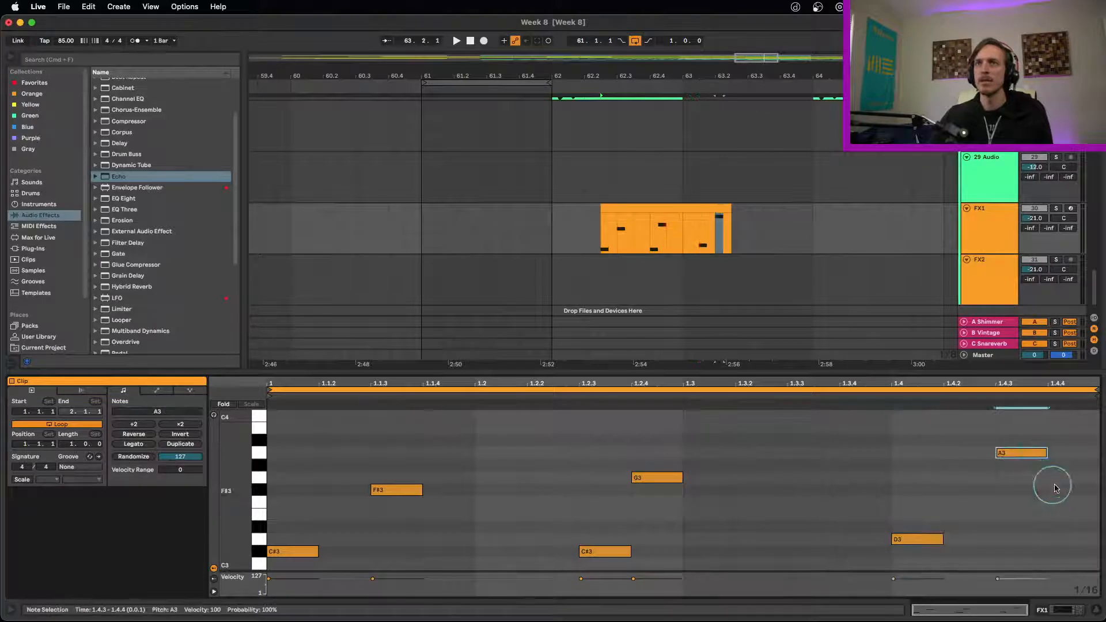
pyautogui.doubleClick(1057, 489)
pyautogui.doubleClick(814, 528)
pyautogui.doubleClick(727, 503)
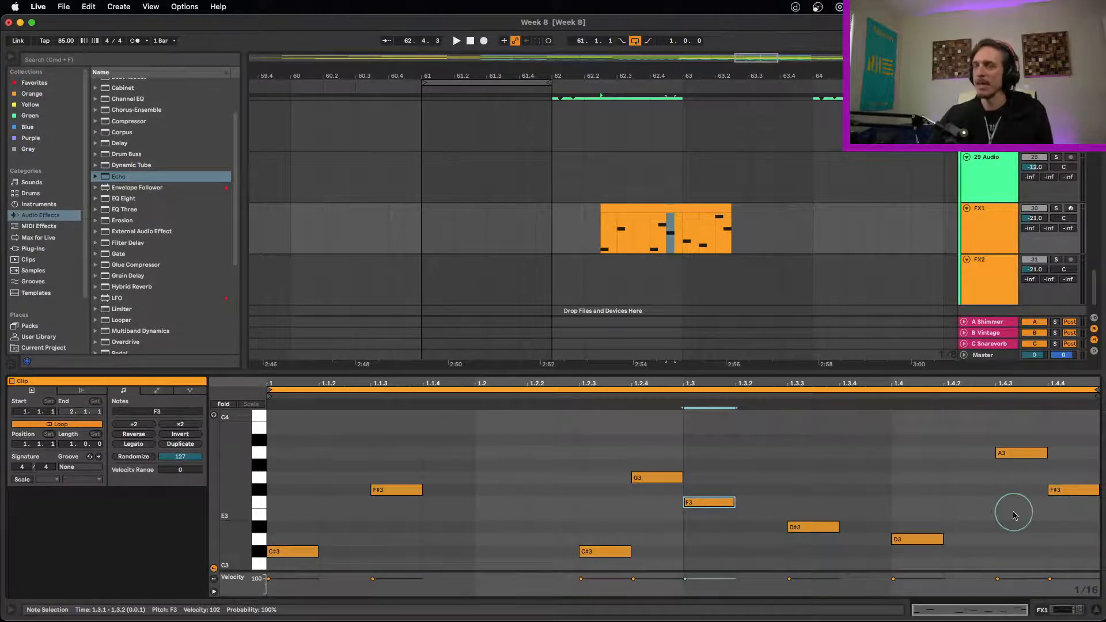
pyautogui.moveTo(1080, 443); pyautogui.dragTo(615, 572)
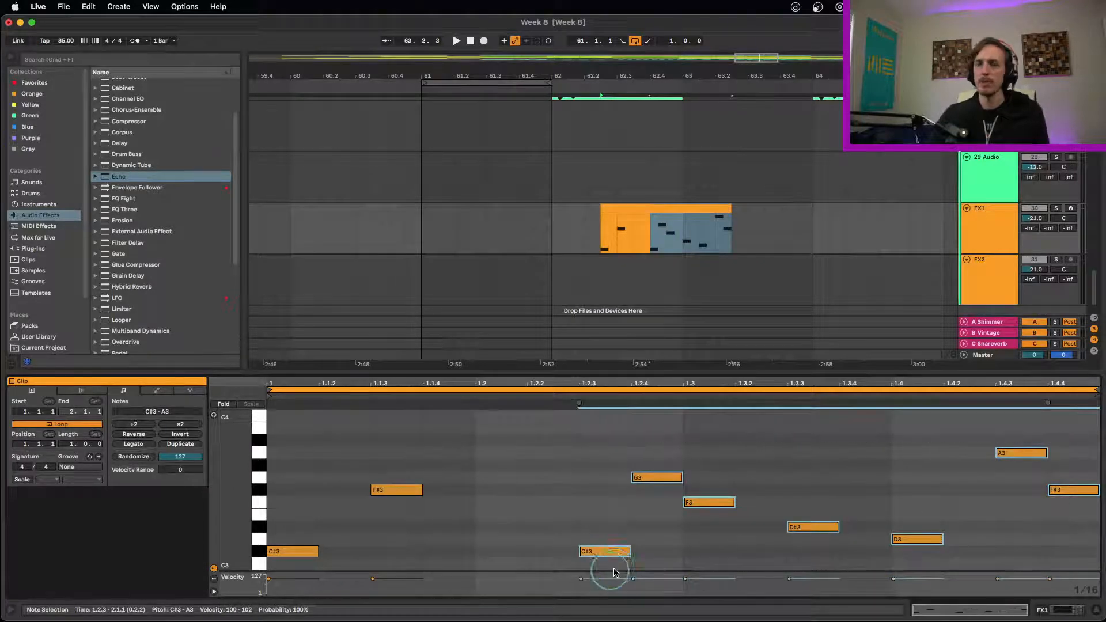
pyautogui.press('Delete')
# Continue the melody with sixteenth notes E3 at 1.1.4, F3 at 1.2, G#3 at 1.2.3 and F#3 at 1.2.4.
pyautogui.doubleClick(439, 515)
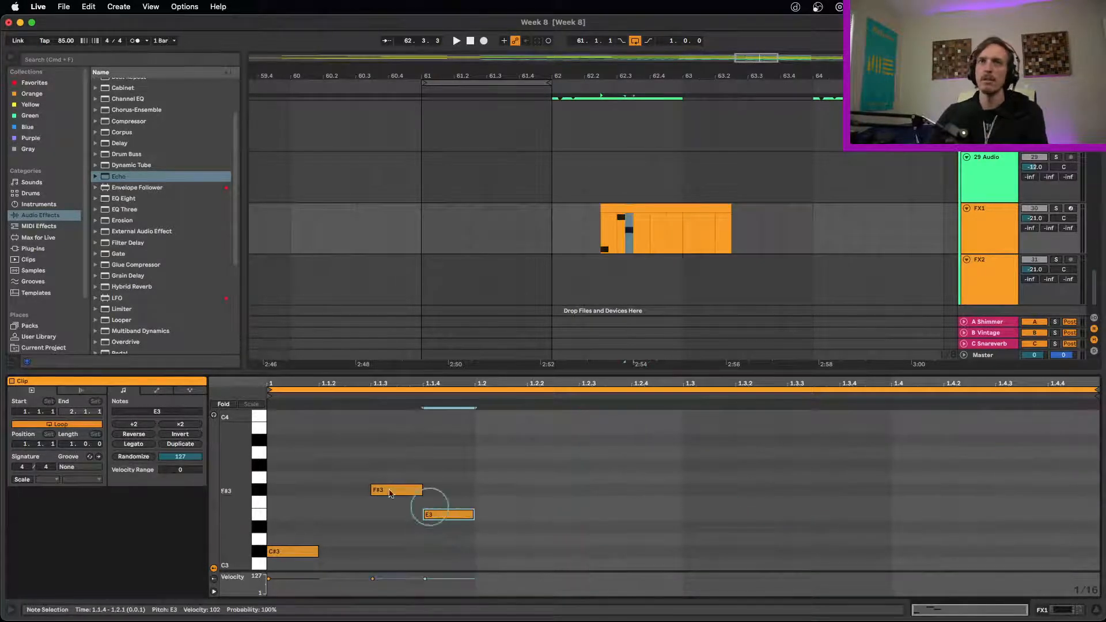
pyautogui.click(341, 468)
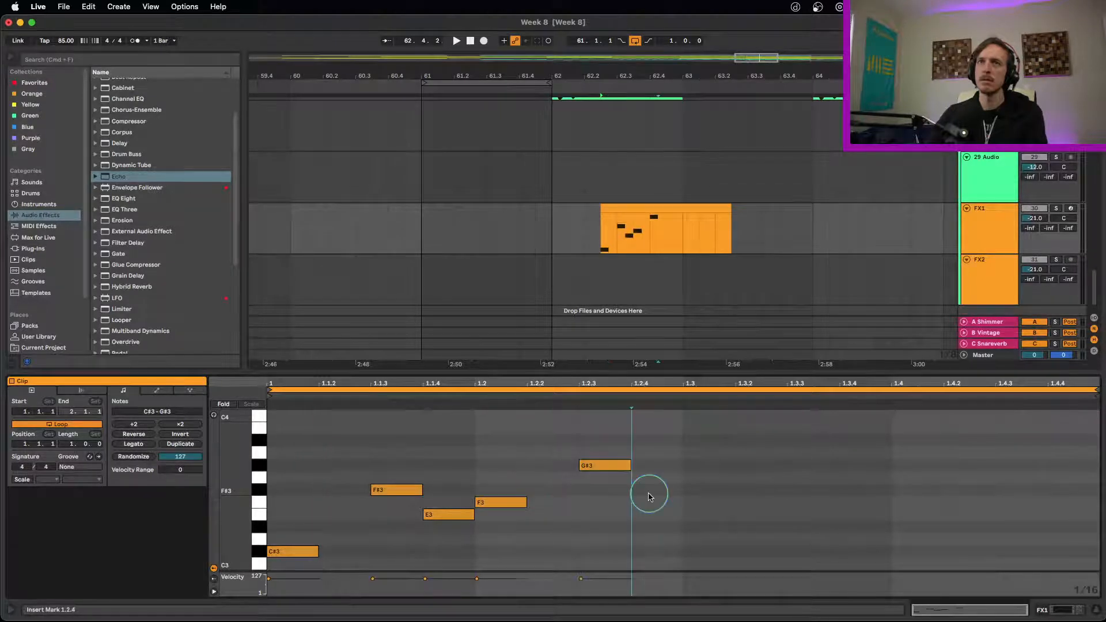
pyautogui.doubleClick(650, 492)
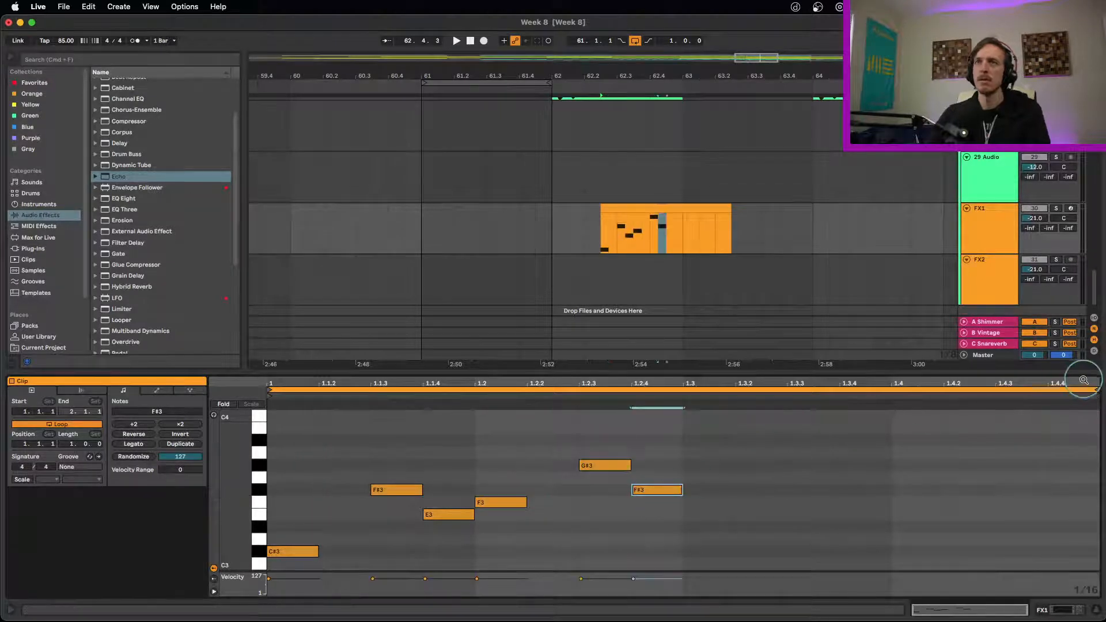
# Shorten the FX1 clip and its loop to two beats, and duplicate the clip directly after the original.
pyautogui.moveTo(1092, 392); pyautogui.dragTo(683, 392)
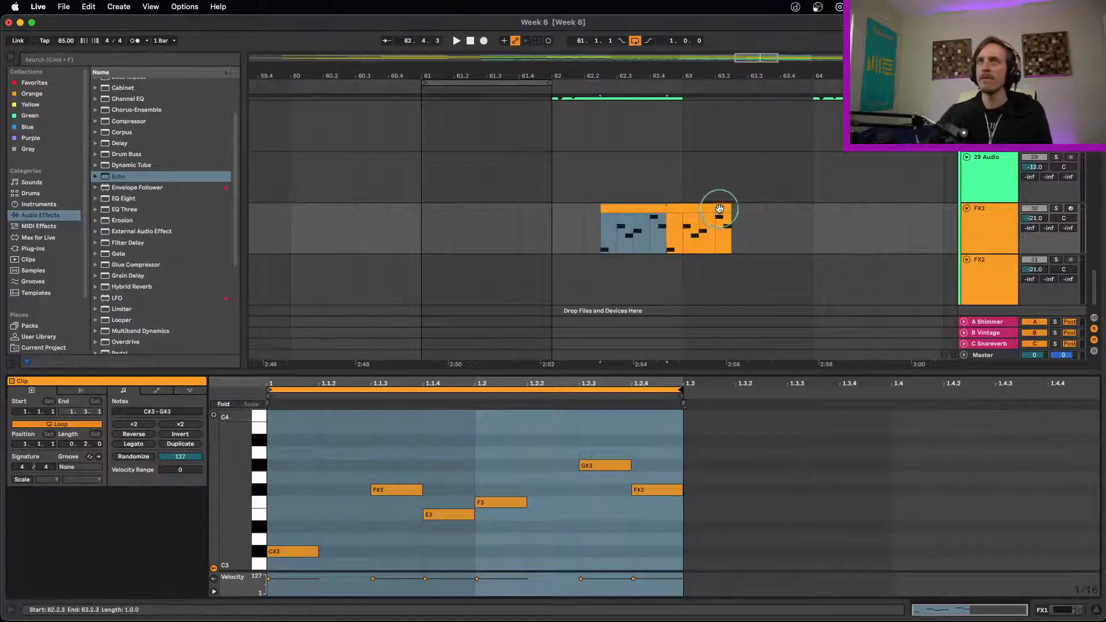
pyautogui.moveTo(730, 216); pyautogui.dragTo(668, 210)
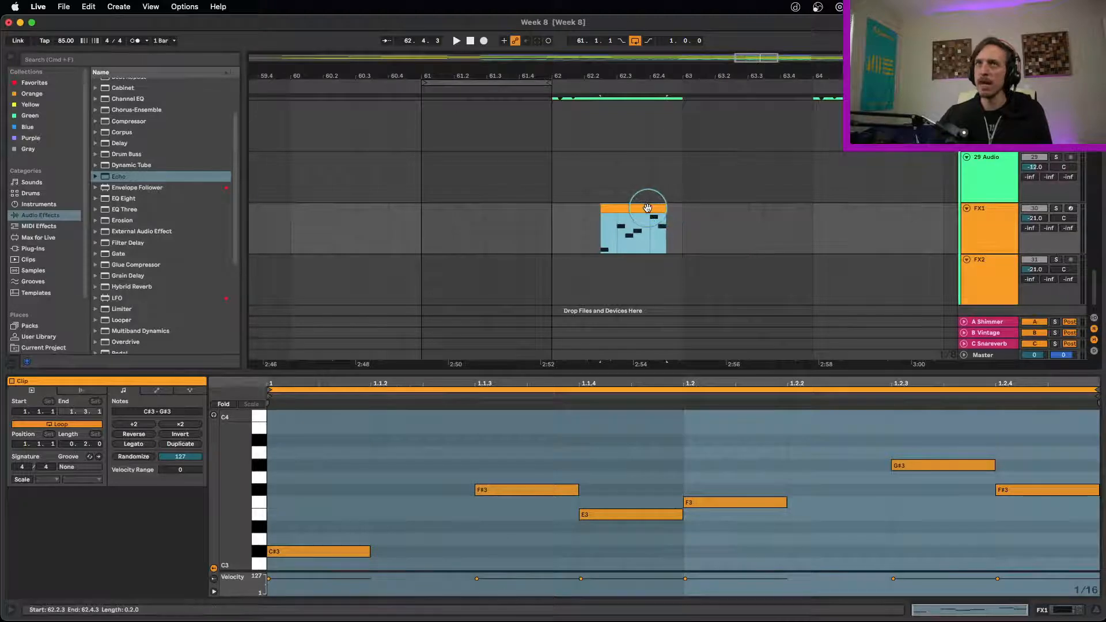
pyautogui.press('super+d')
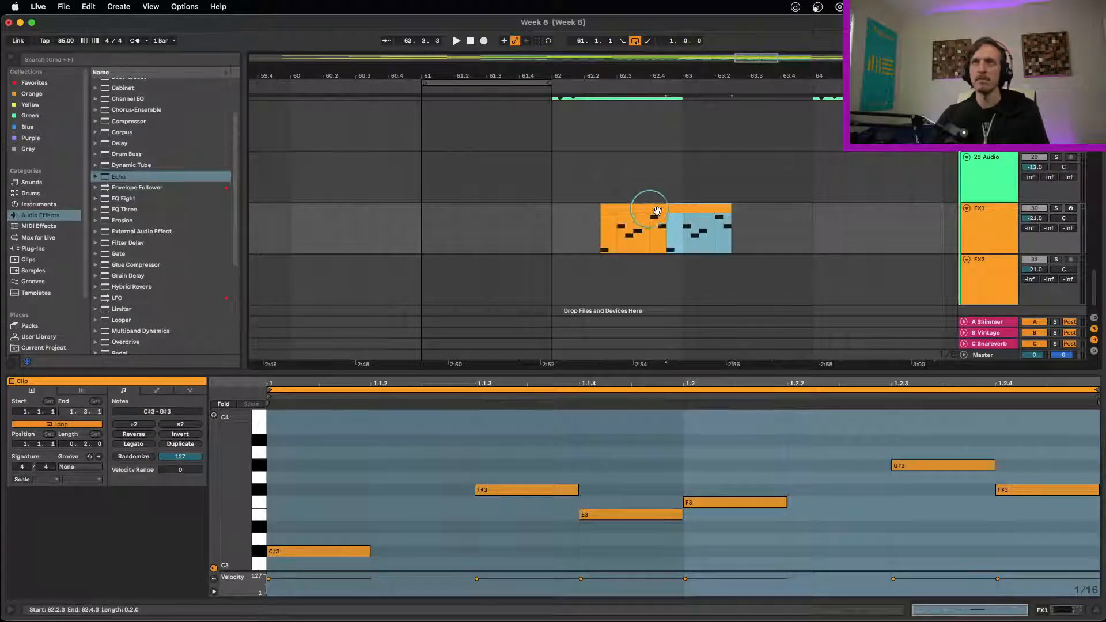
# In the duplicated FX1 clip, change the notes to D3 at 1.1.3, A3 at 1.1.4, D#3 at 1.2.3 and G3 at 1.2.4.
pyautogui.moveTo(554, 490); pyautogui.dragTo(550, 544)
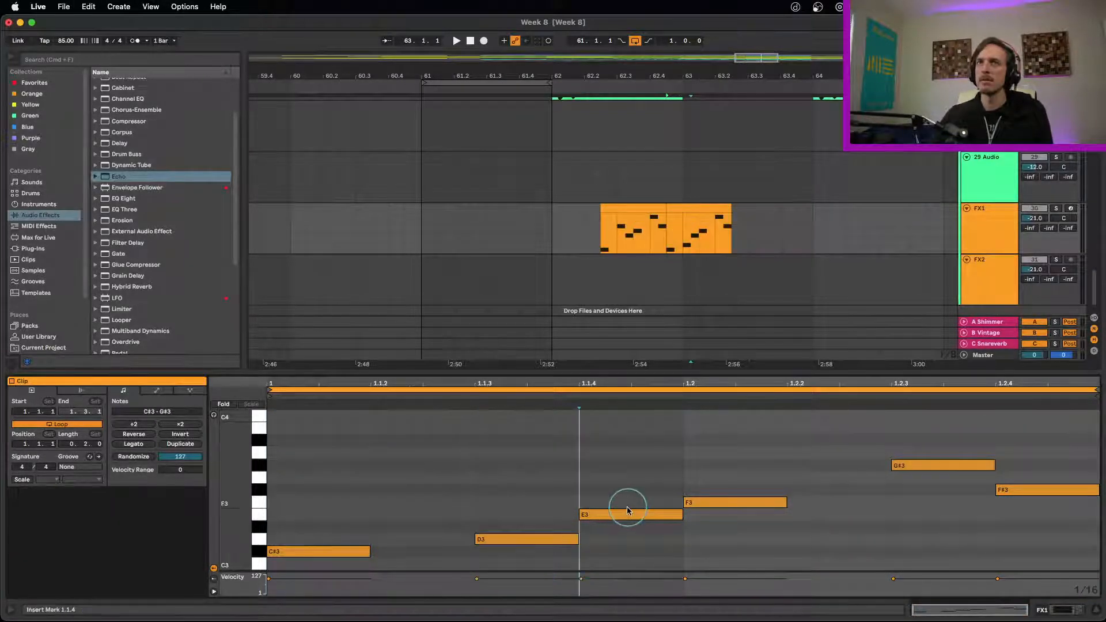
pyautogui.moveTo(628, 511); pyautogui.dragTo(635, 449)
pyautogui.click(720, 503)
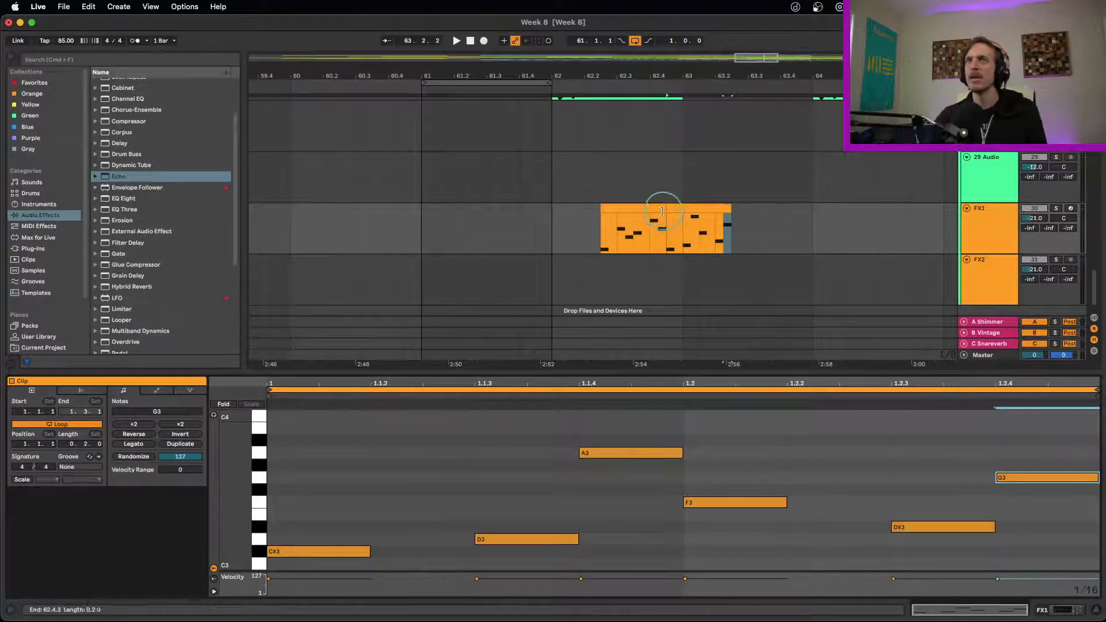
pyautogui.click(661, 208)
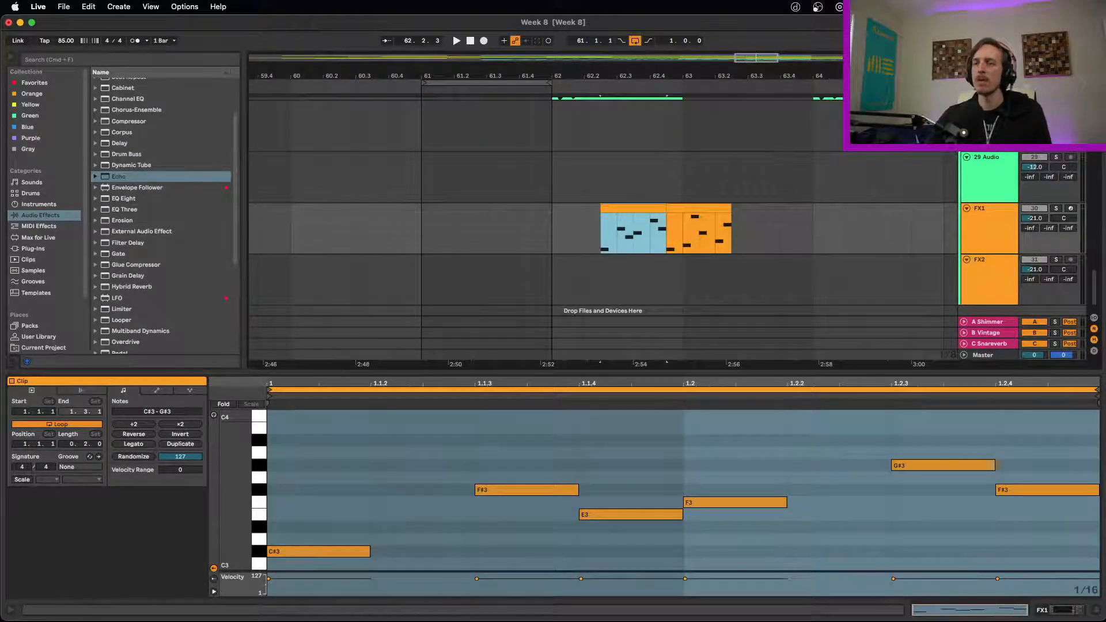
# Switch to the Google Drive tab in Firefox and play TWAHH v6.mp3 from 0:30, skipping ahead twice and pausing at 1:10.
pyautogui.press('super+Tab')
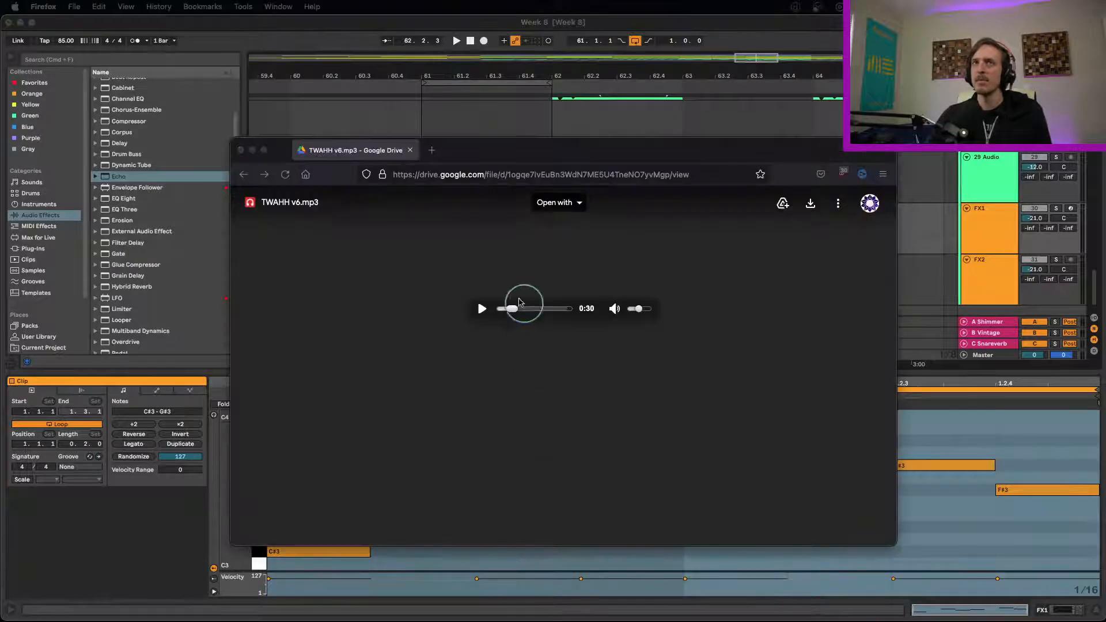
pyautogui.click(481, 309)
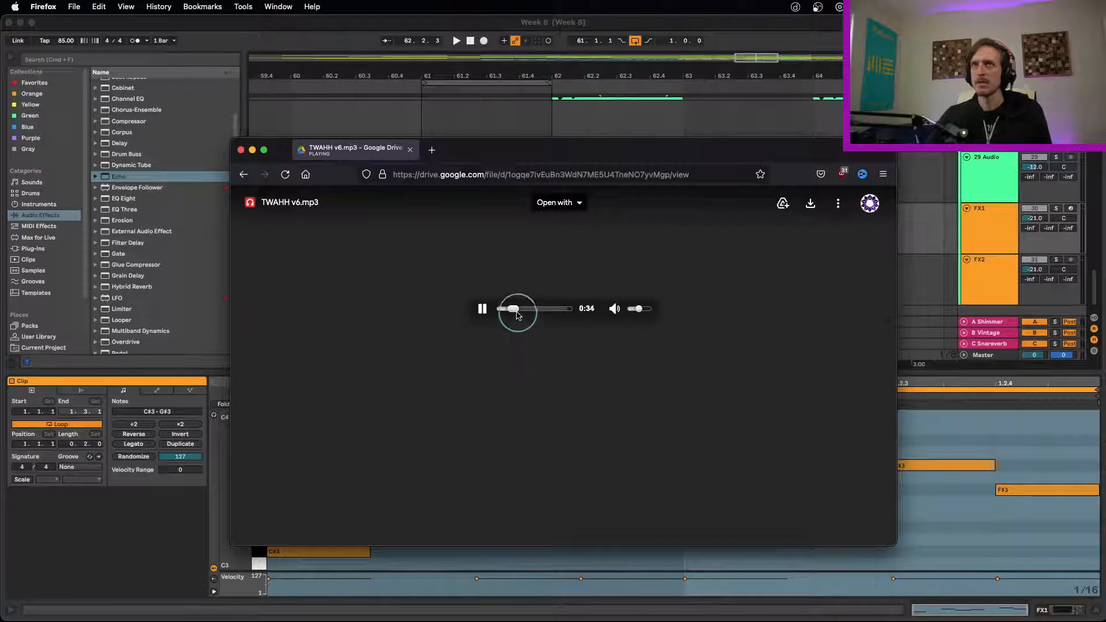
pyautogui.click(516, 310)
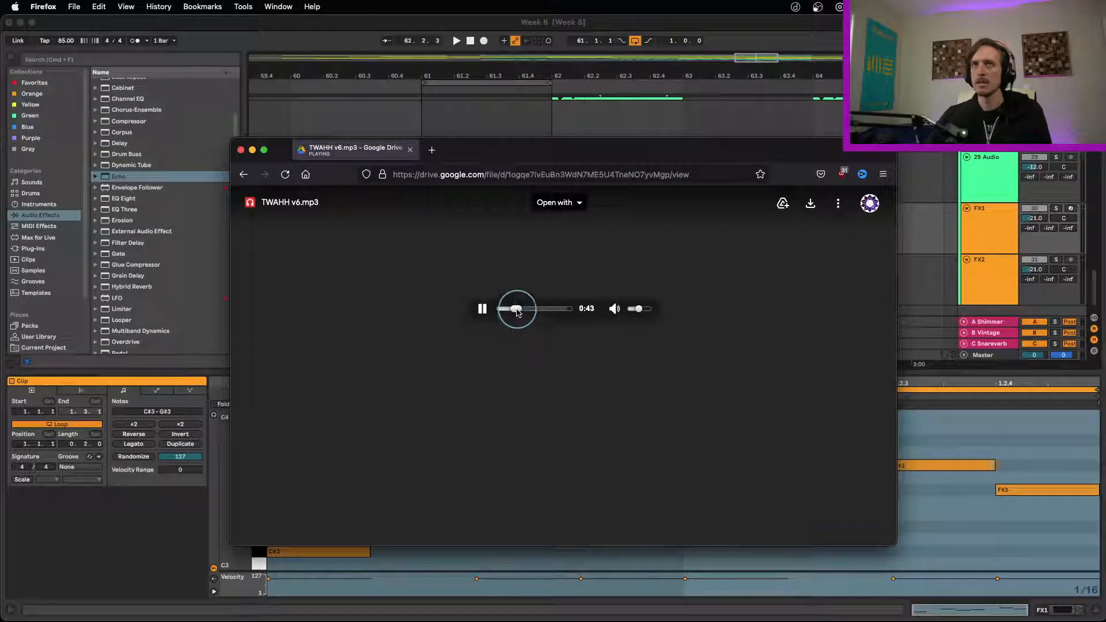
pyautogui.click(522, 310)
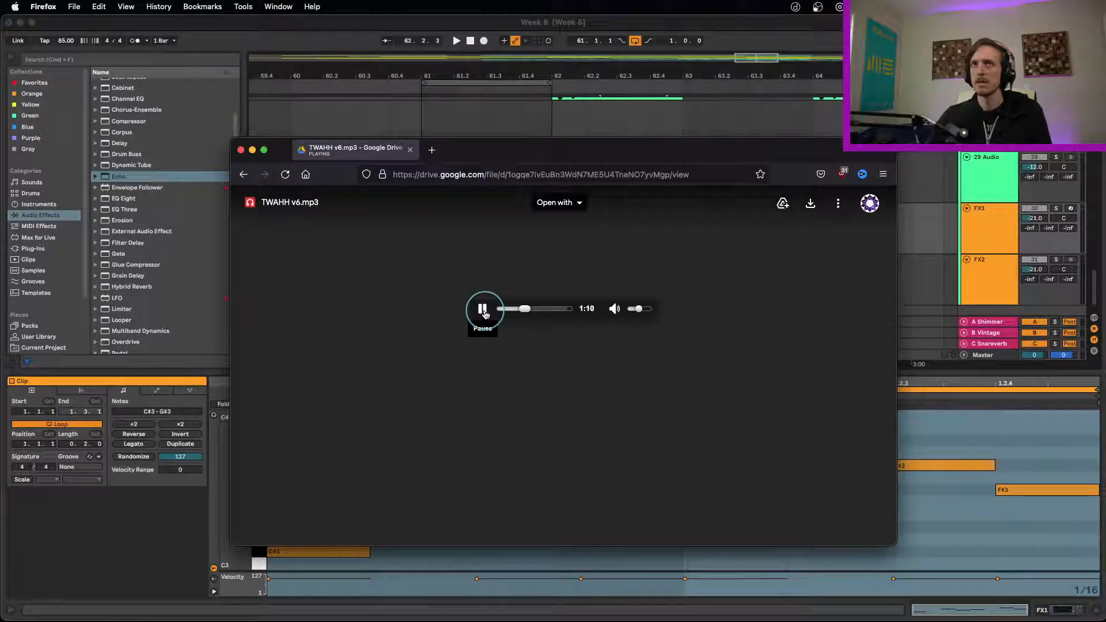
pyautogui.click(484, 314)
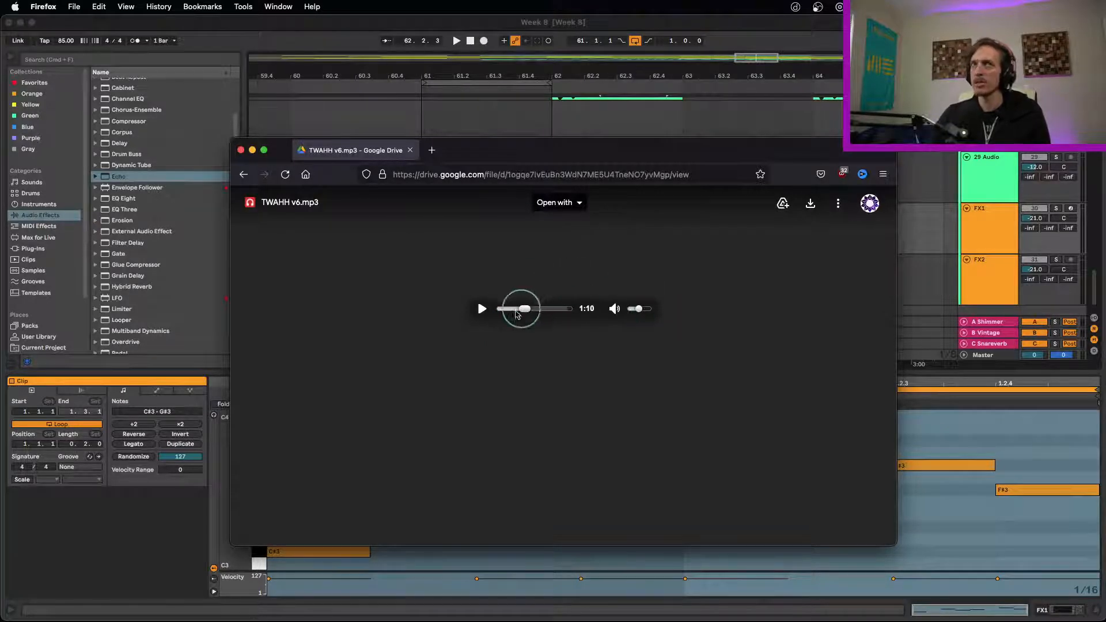
# Resume TWAHH v6.mp3 from 1:10, skip ahead to just before 1:38, and pause at 1:45.
pyautogui.click(482, 308)
pyautogui.click(533, 310)
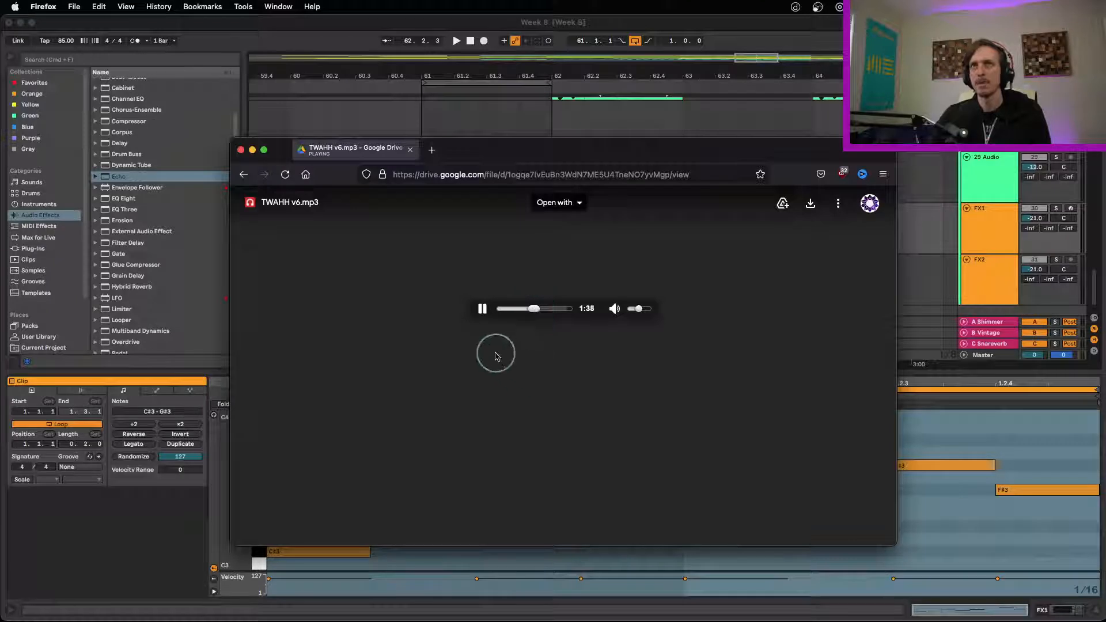
pyautogui.click(483, 309)
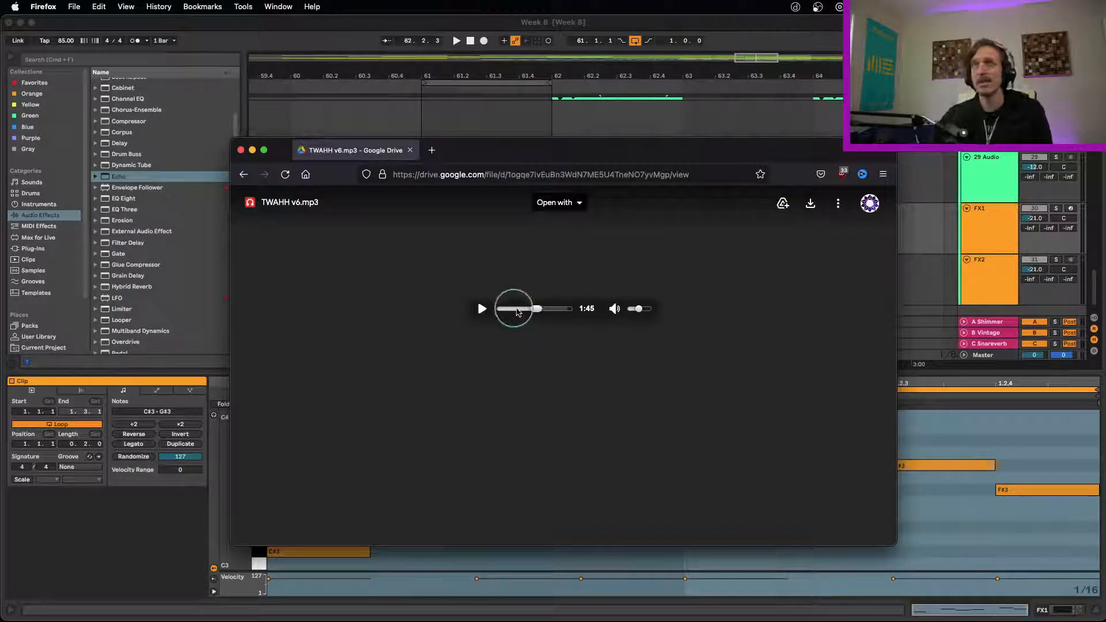
# Rewind TWAHH v6.mp3 to about 1:30 and replay the passage, pausing at 1:32 and 1:37.
pyautogui.click(534, 309)
pyautogui.moveTo(534, 313); pyautogui.dragTo(490, 310)
pyautogui.click(486, 309)
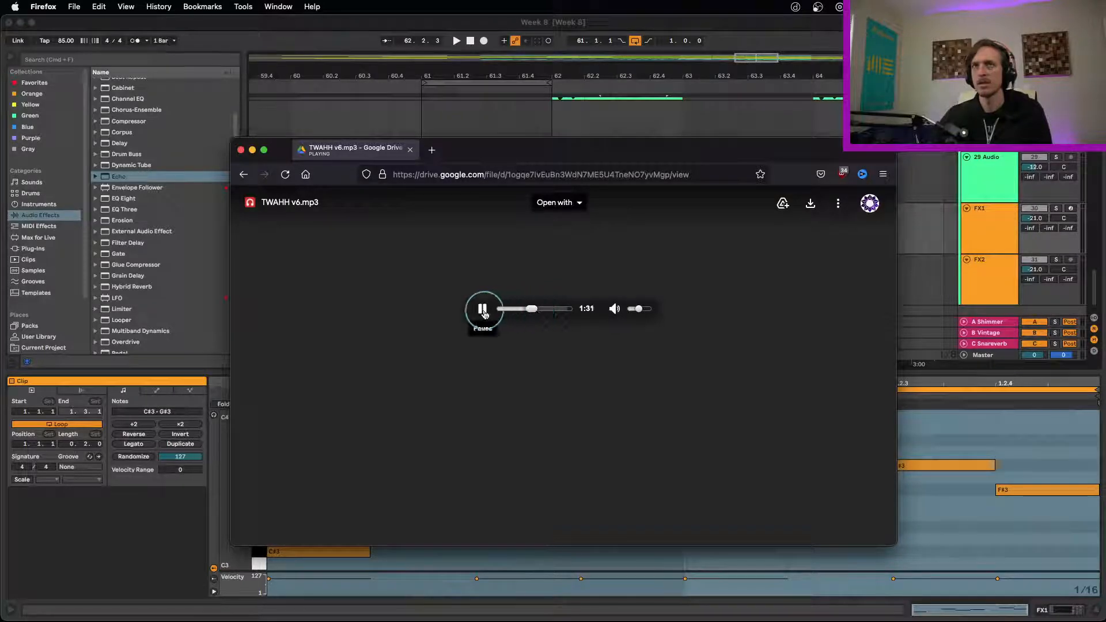
pyautogui.click(483, 310)
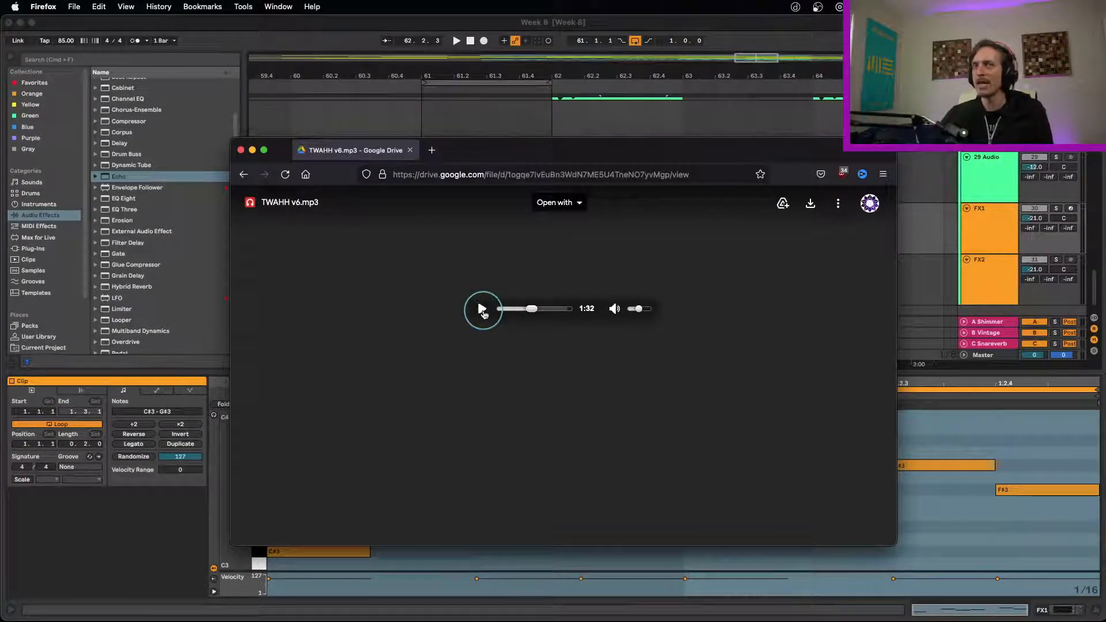
pyautogui.click(482, 311)
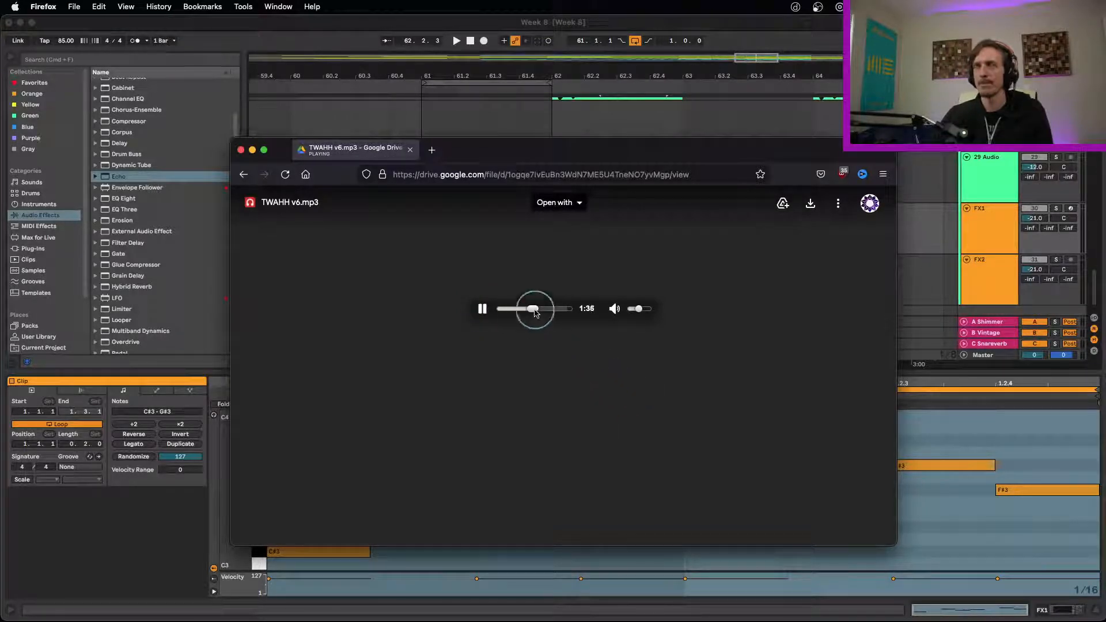
pyautogui.click(483, 310)
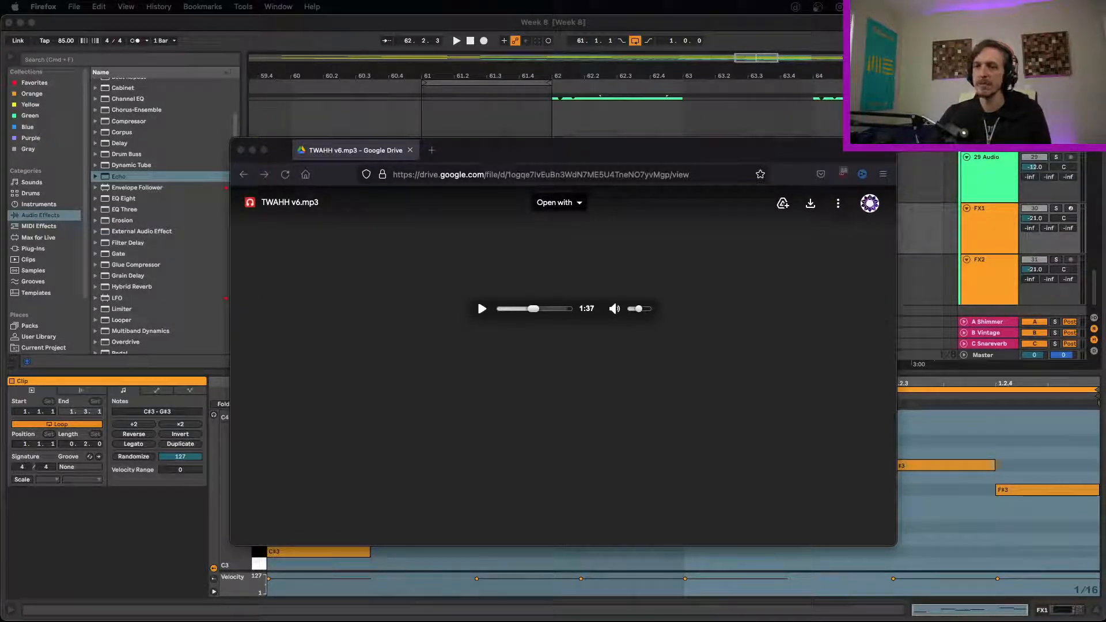
# Resume TWAHH v6.mp3 from 1:37, skip ahead to about 2:00 and once more beyond that, and pause at 2:23.
pyautogui.click(483, 309)
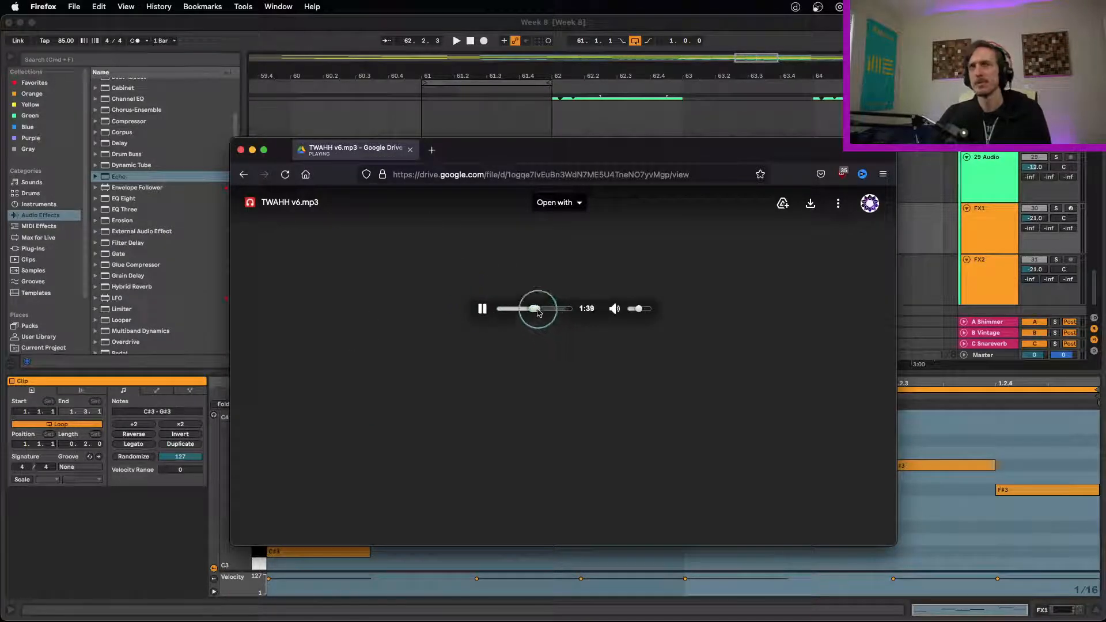
pyautogui.moveTo(538, 313); pyautogui.dragTo(544, 313)
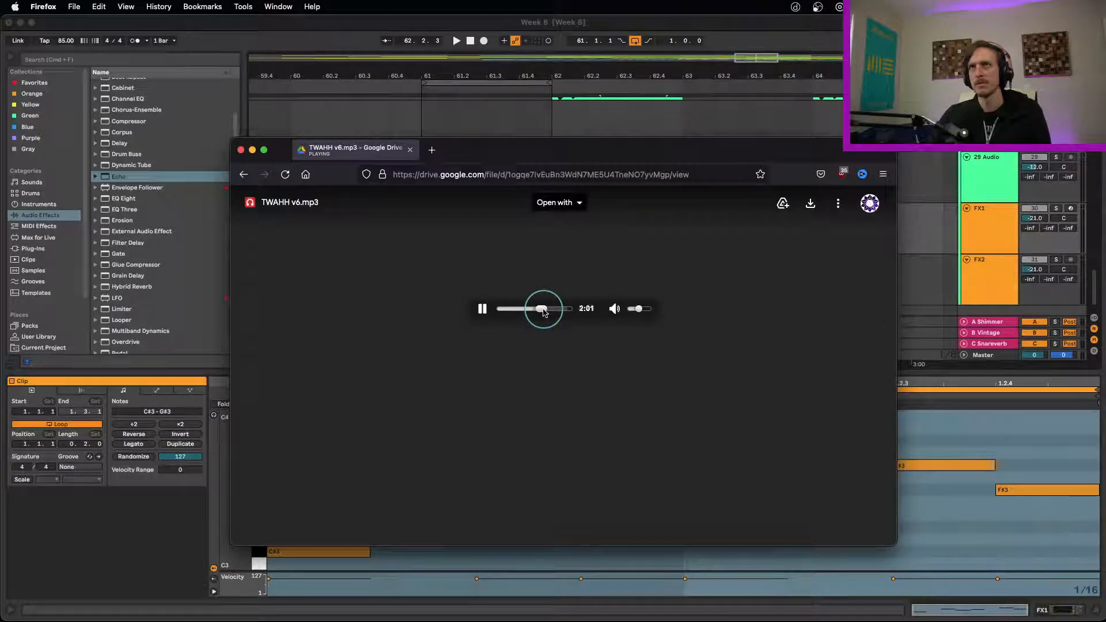
pyautogui.moveTo(545, 313); pyautogui.dragTo(550, 313)
pyautogui.click(483, 309)
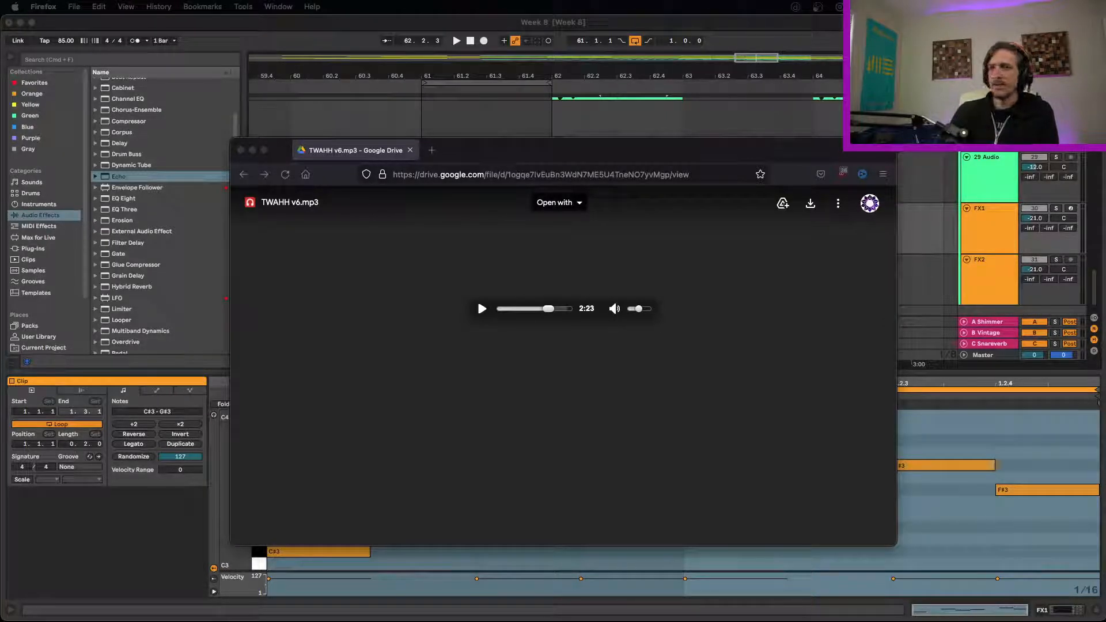
pyautogui.click(599, 402)
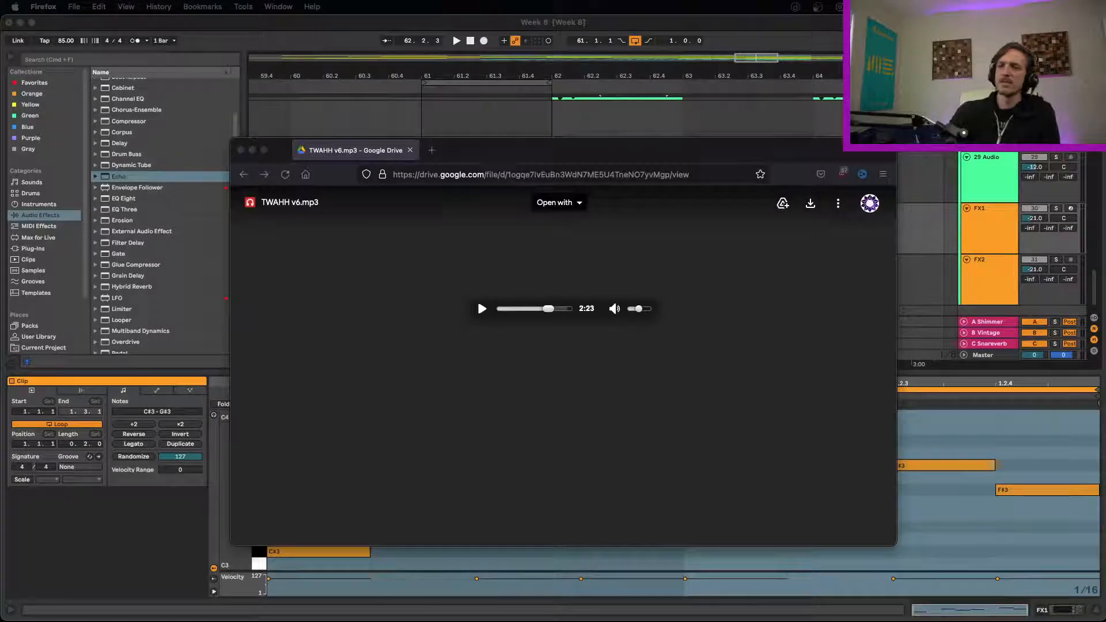
pyautogui.click(638, 457)
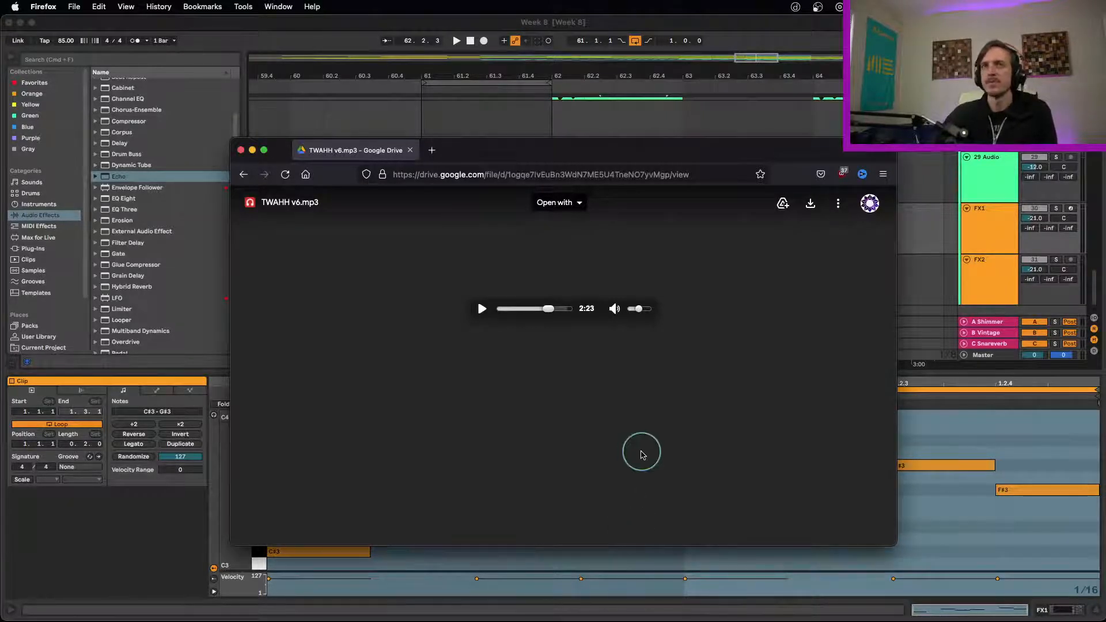
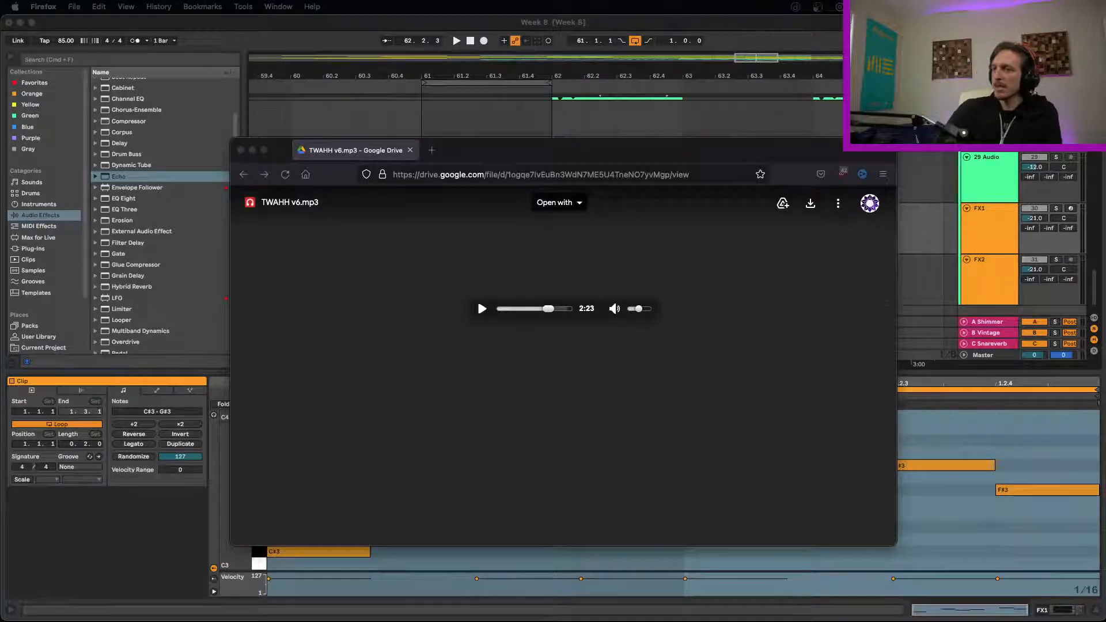
# Switch back to Ableton Live and delete both demonstration clips on the FX1 track with a time selection from 61.3.1 to 63.4.1.
pyautogui.click(931, 362)
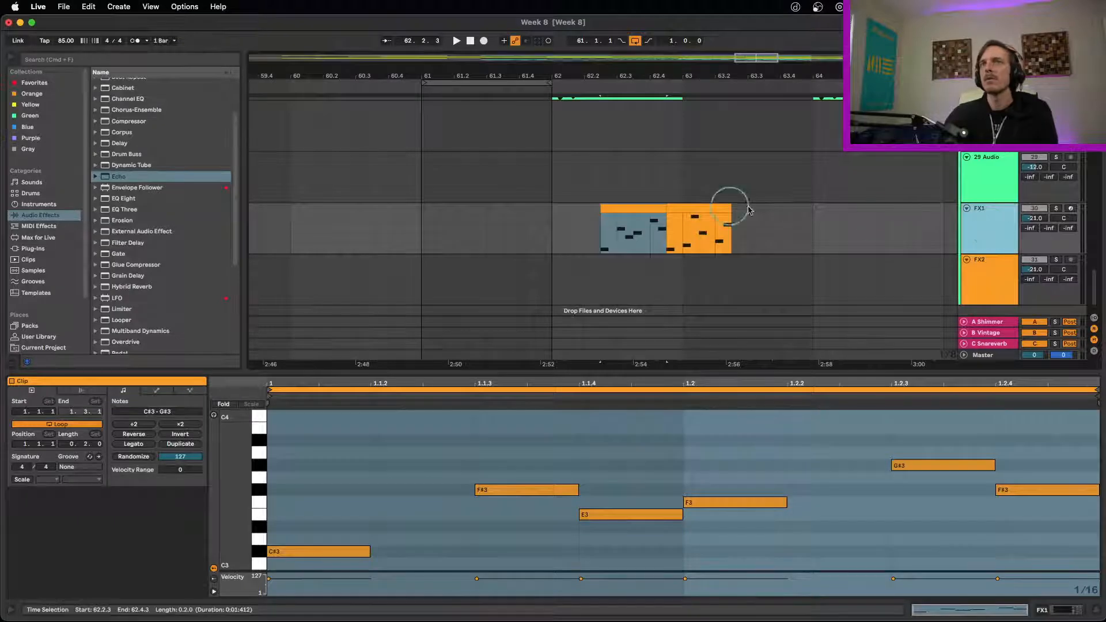
pyautogui.moveTo(780, 221); pyautogui.dragTo(479, 236)
pyautogui.press('Delete')
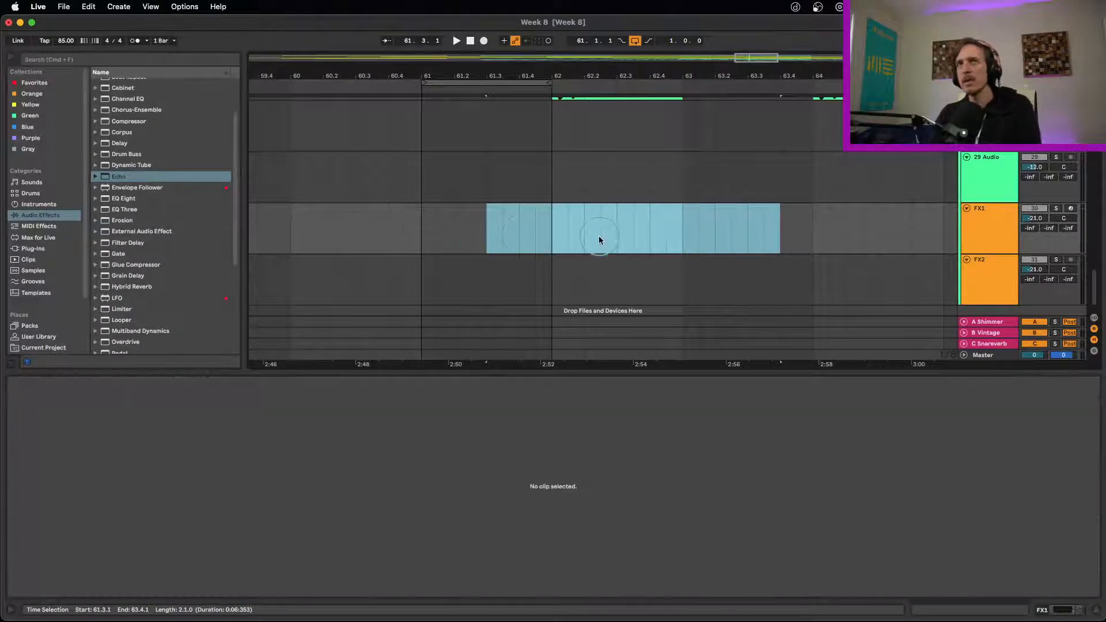
pyautogui.click(584, 236)
pyautogui.scroll(15, 584, 237)
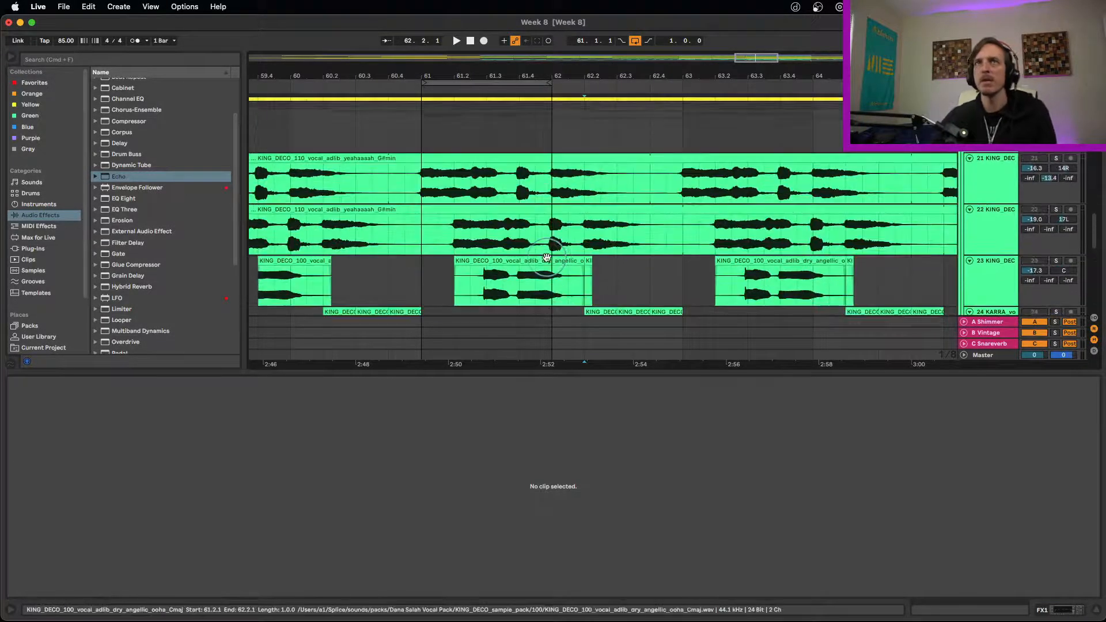
pyautogui.click(950, 386)
pyautogui.click(440, 66)
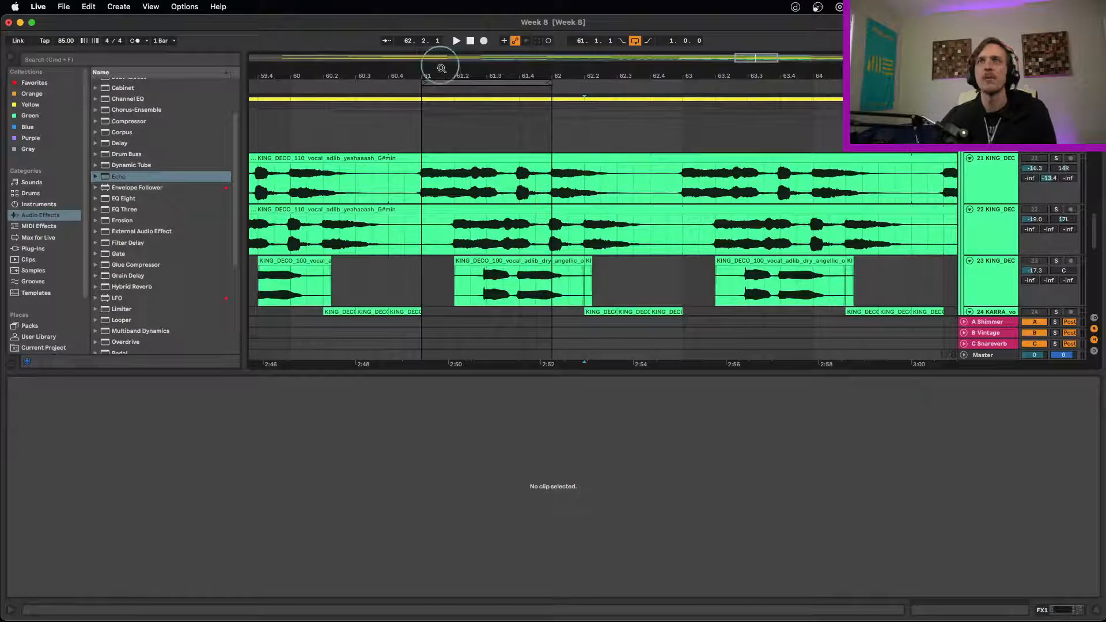
pyautogui.moveTo(442, 68); pyautogui.dragTo(441, 23)
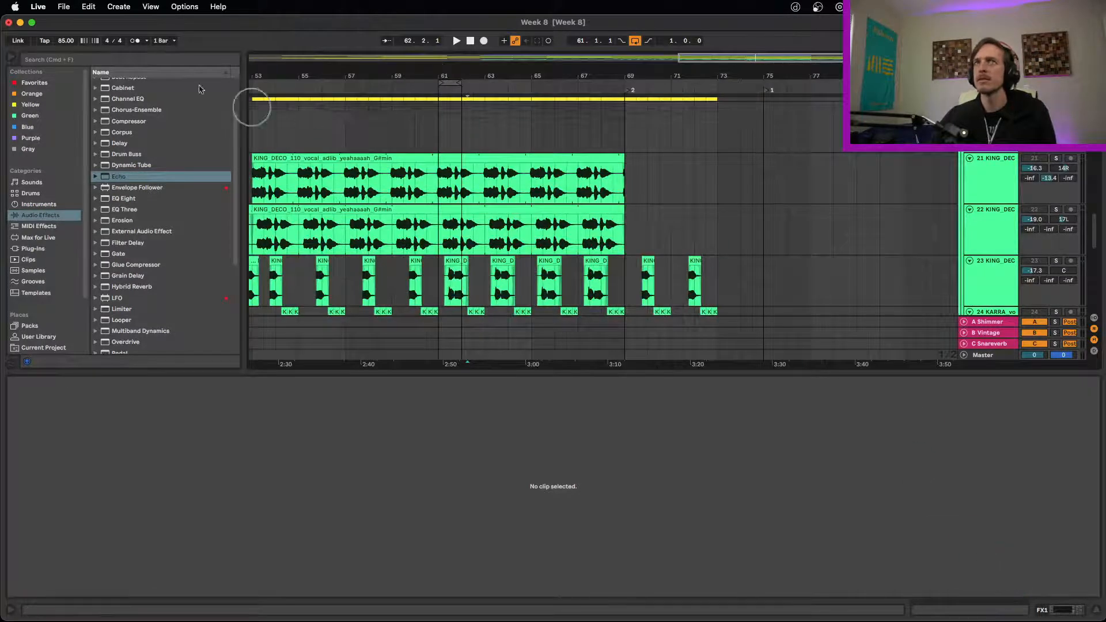
# Open the recent Live Set Week 7.als, saving the changes to Week 8 and dismissing the missing plug-in notice.
pyautogui.click(64, 7)
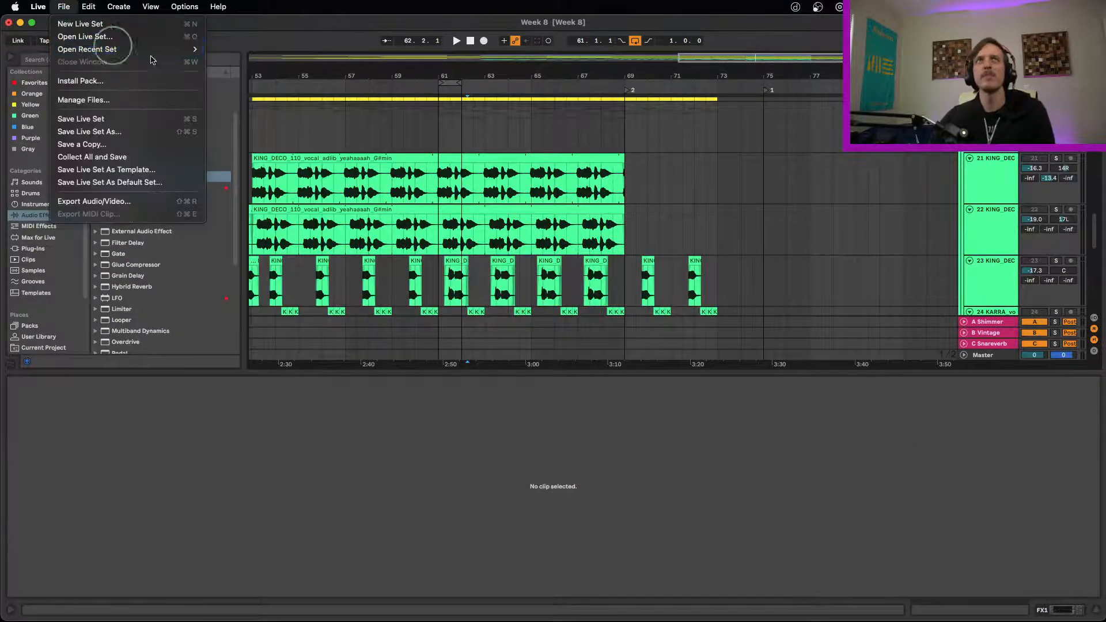
pyautogui.click(177, 56)
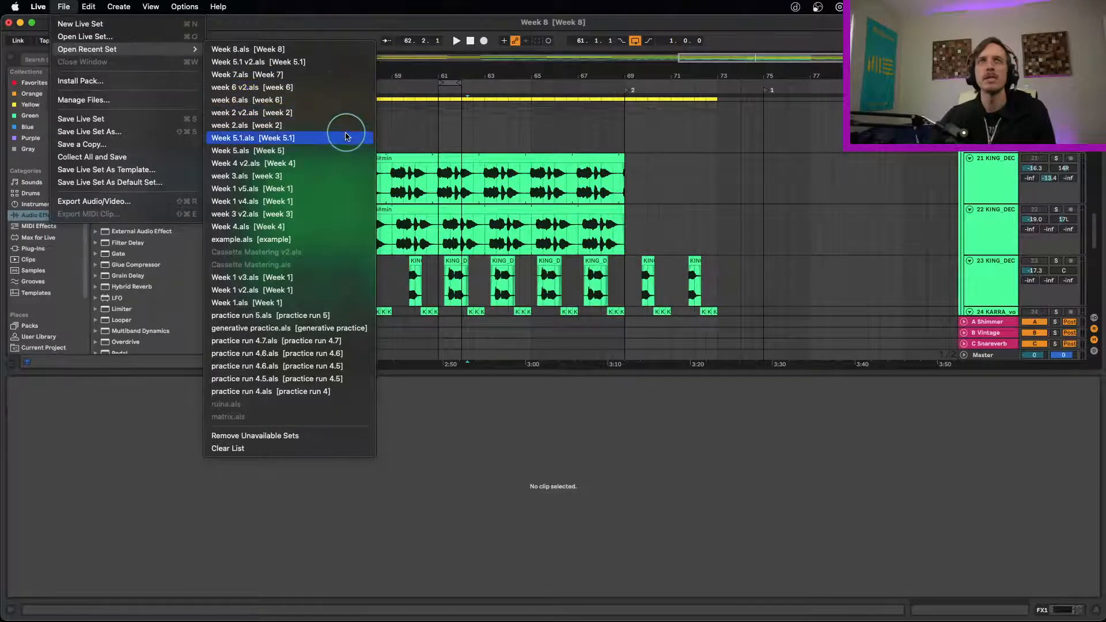
pyautogui.click(327, 80)
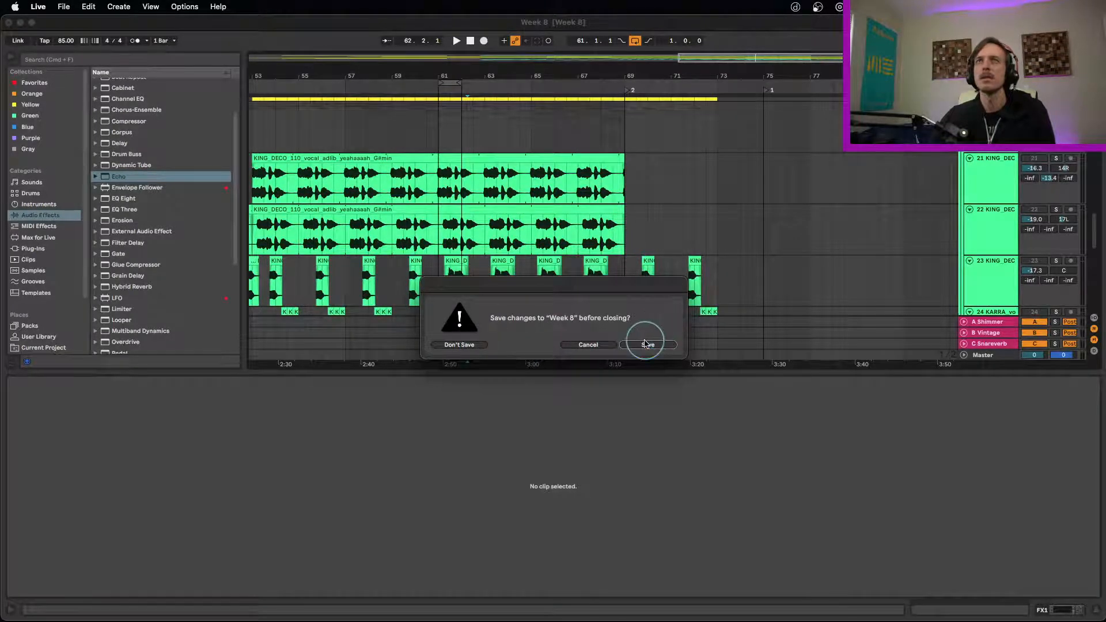
pyautogui.click(649, 344)
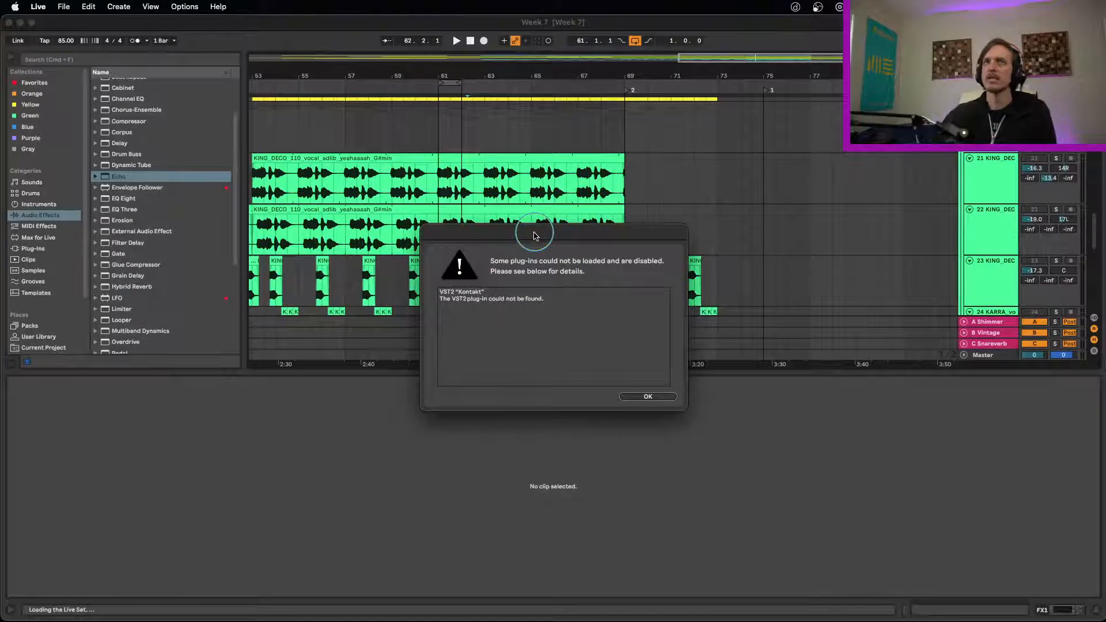
pyautogui.click(663, 396)
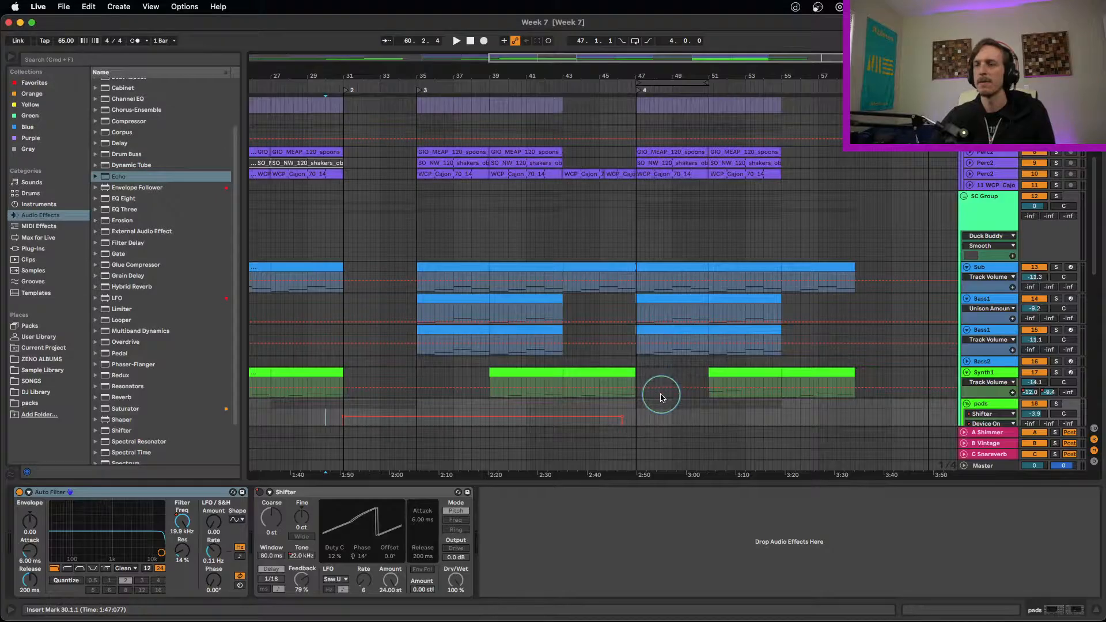
# Return the Week 7 arrangement to its beginning and play it.
pyautogui.click(470, 40)
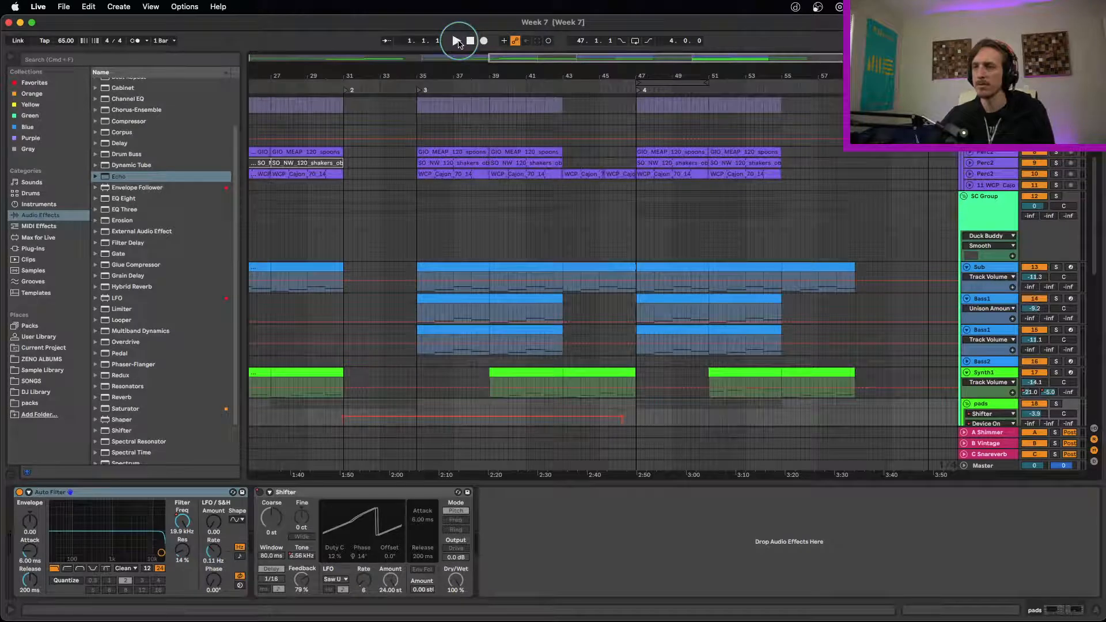
pyautogui.click(457, 41)
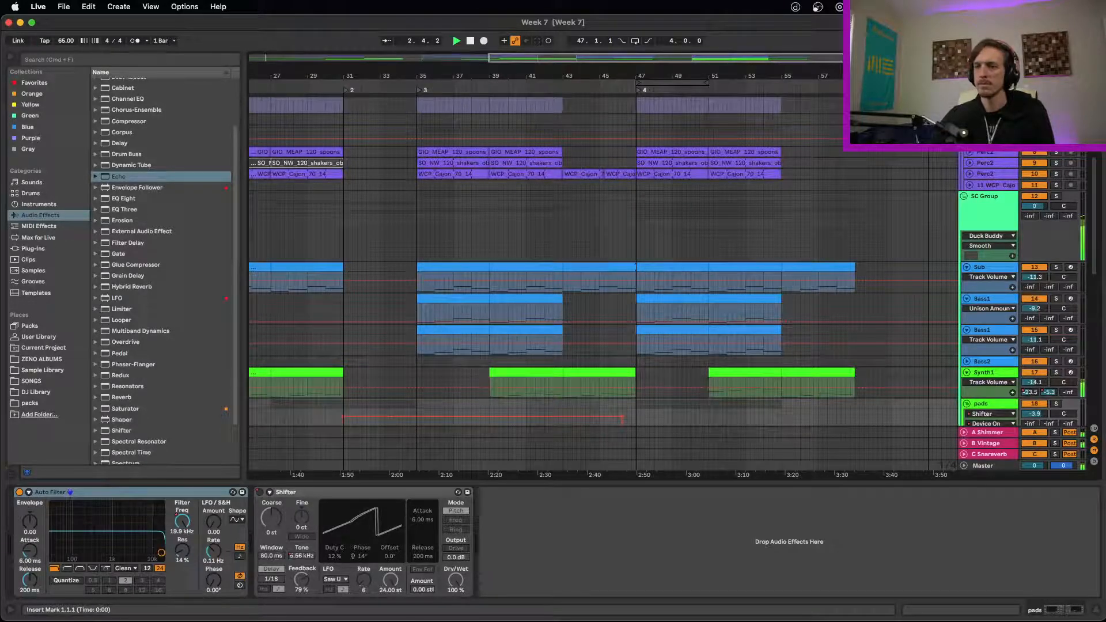
# Switch to Firefox and close the TWAHH v6.mp3 tab.
pyautogui.click(627, 605)
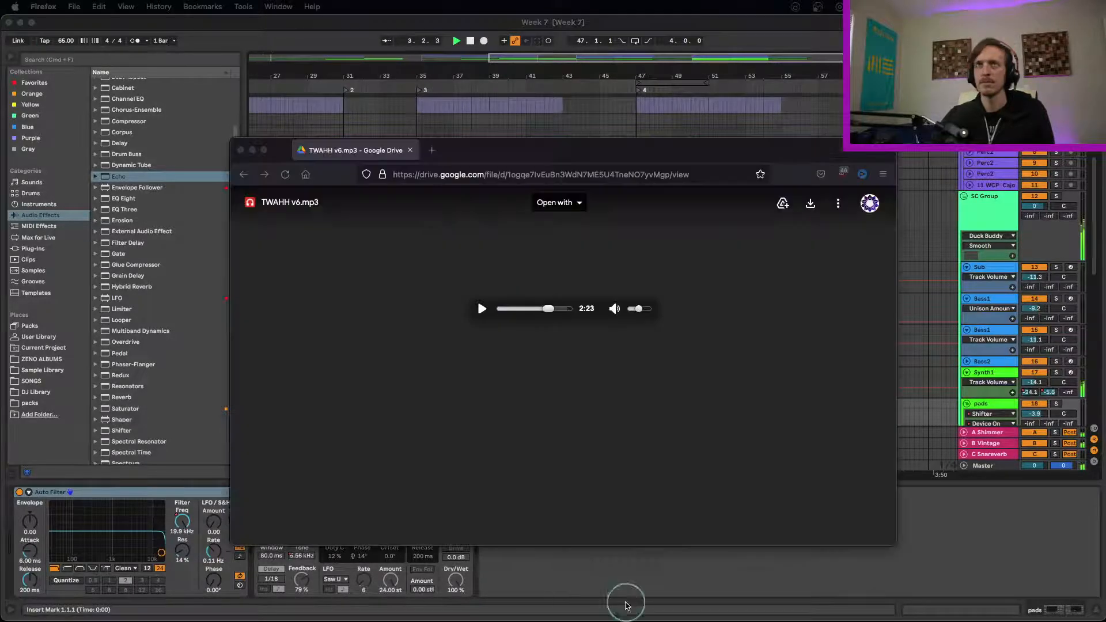
pyautogui.click(410, 152)
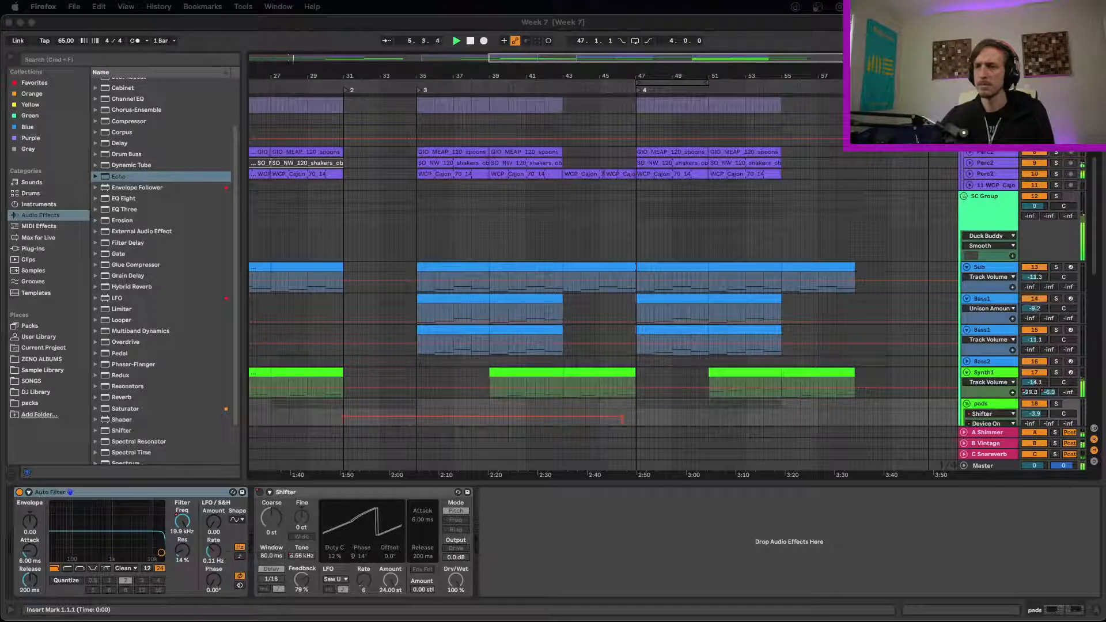
pyautogui.click(551, 524)
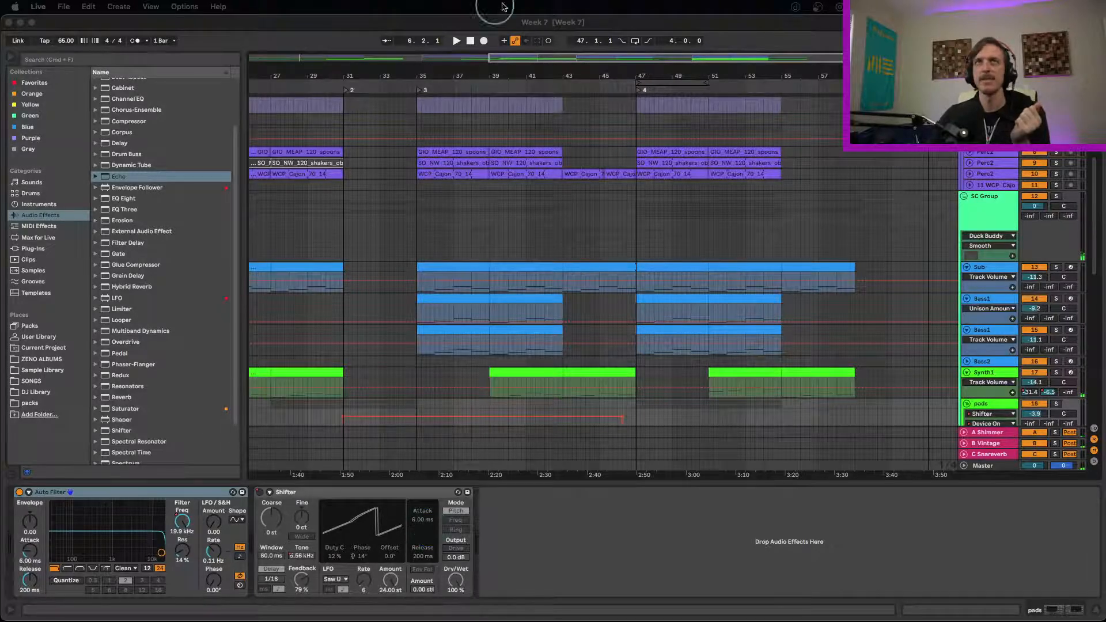
# Play the Week 7 arrangement from the beginning and look over all its tracks across the full timeline.
pyautogui.click(470, 41)
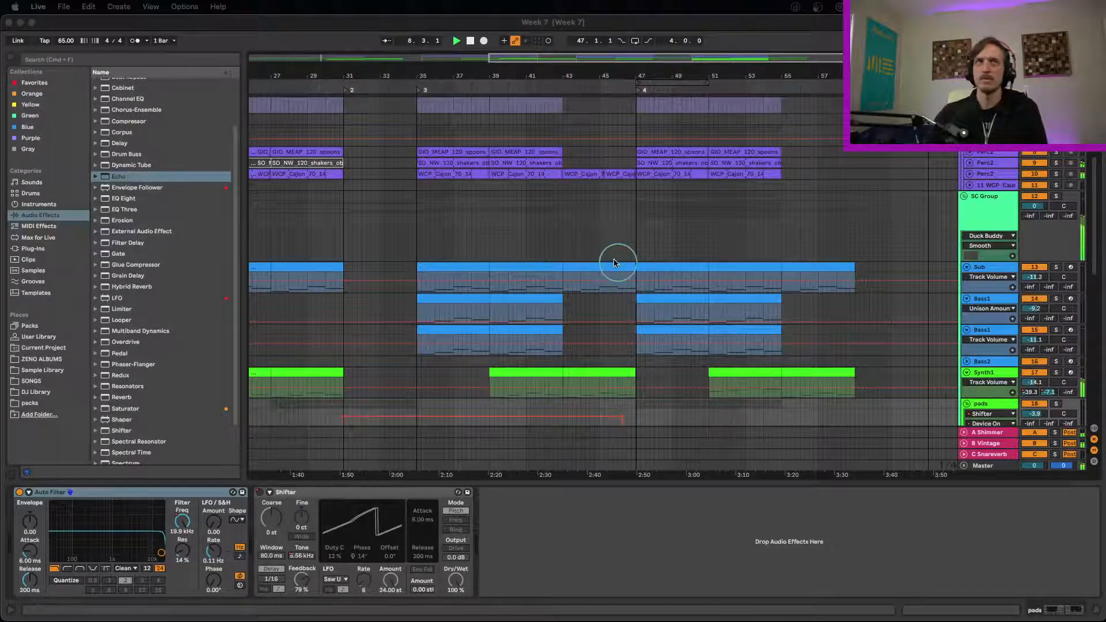
pyautogui.moveTo(560, 76); pyautogui.dragTo(560, 40)
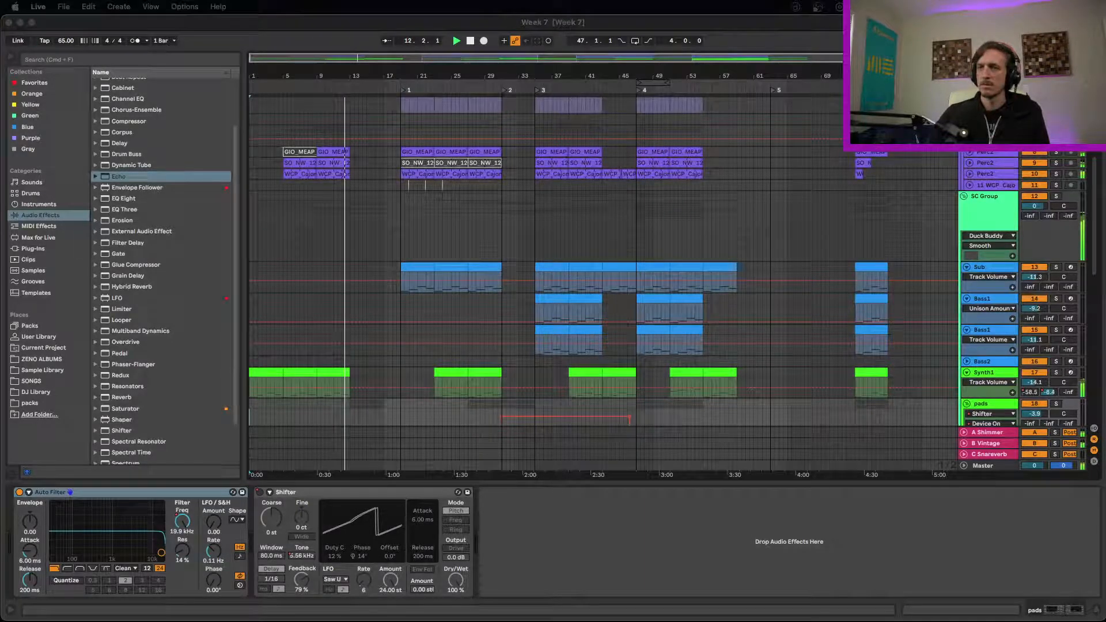
pyautogui.scroll(-10, 719, 343)
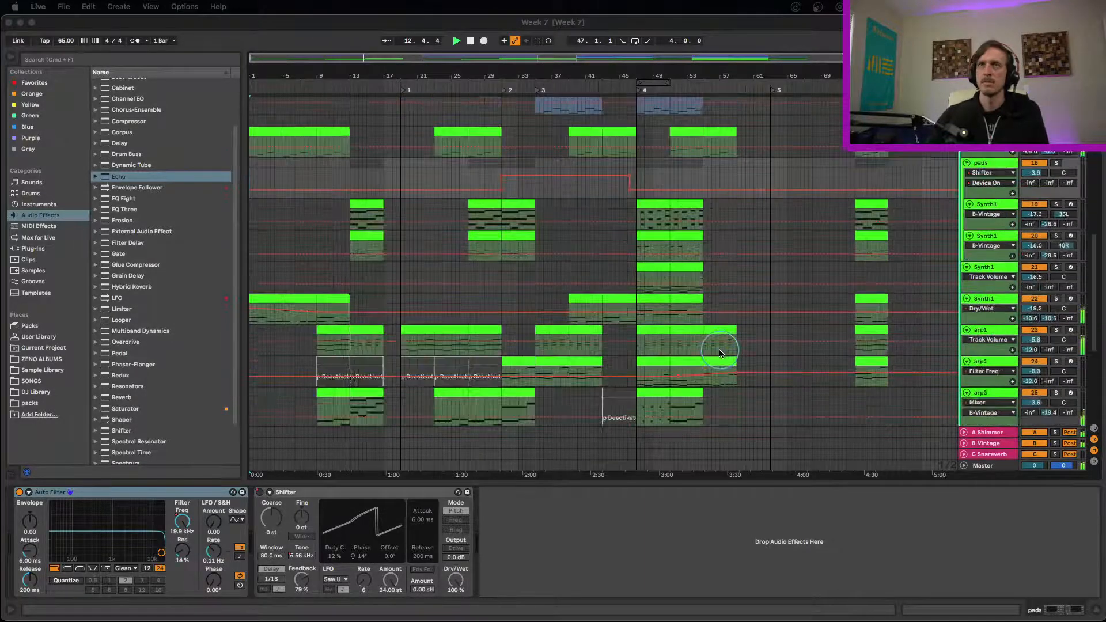
pyautogui.scroll(10, 720, 356)
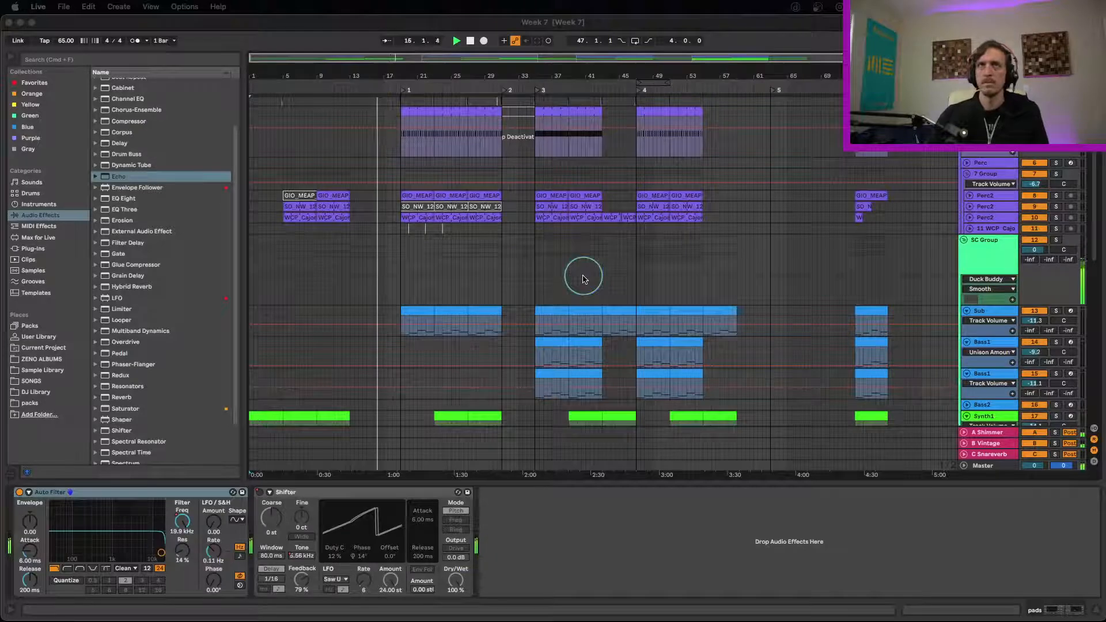
pyautogui.scroll(-5, 677, 311)
pyautogui.scroll(-4, 677, 314)
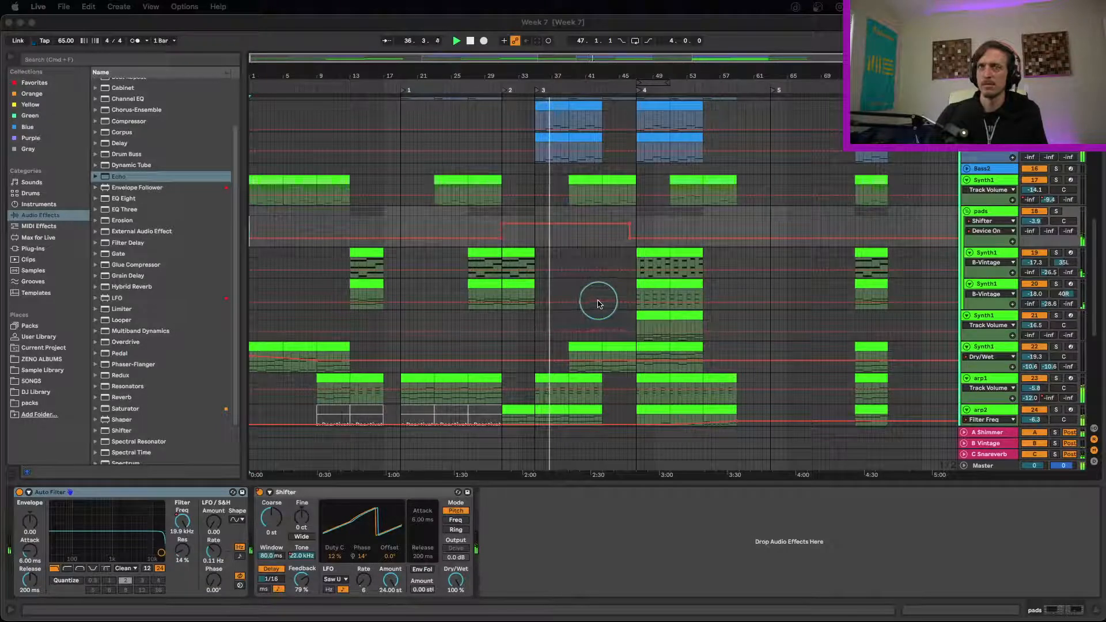
# Select the pads group and show the automation of Shifter's delay feedback.
pyautogui.click(989, 215)
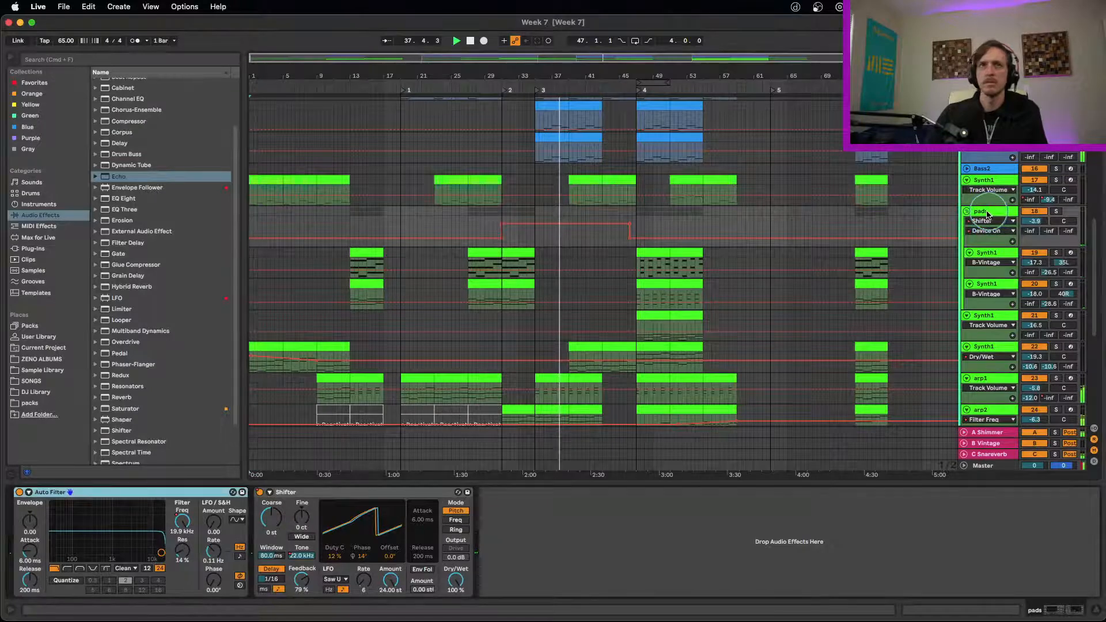
pyautogui.click(302, 581)
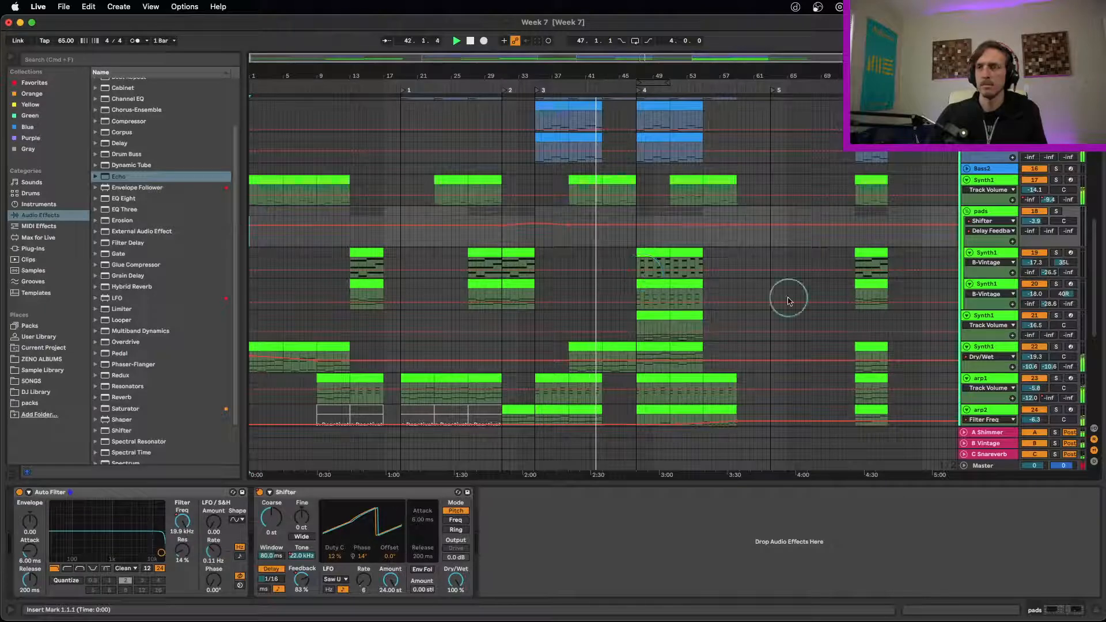
# Raise the volume of the first Bass1 track (track 14) to -8.9 dB.
pyautogui.scroll(5, 795, 299)
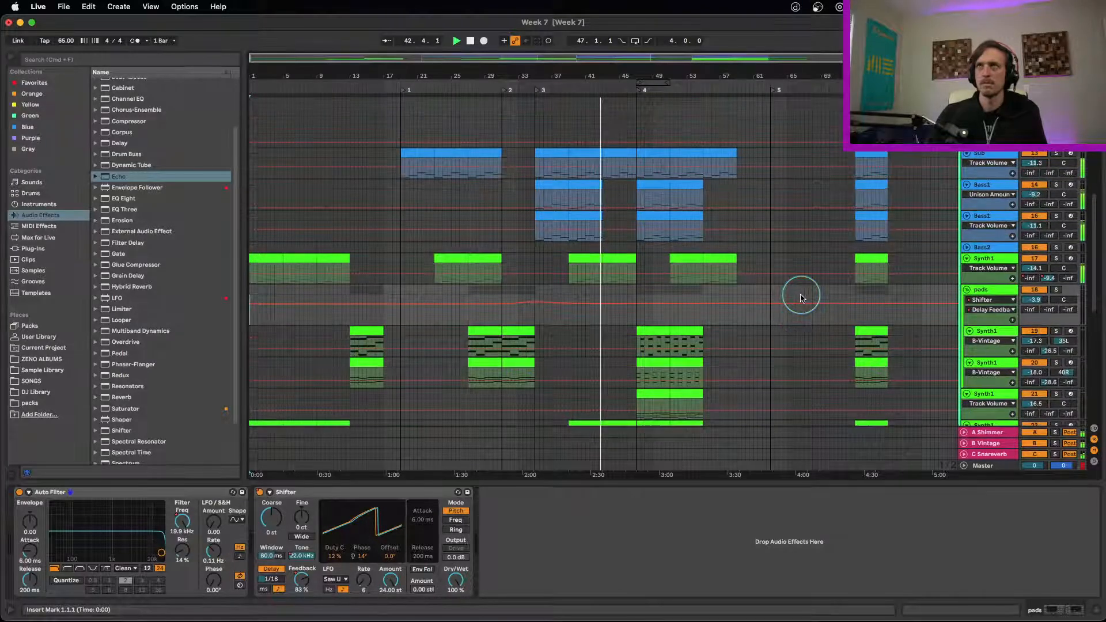
pyautogui.scroll(2, 800, 297)
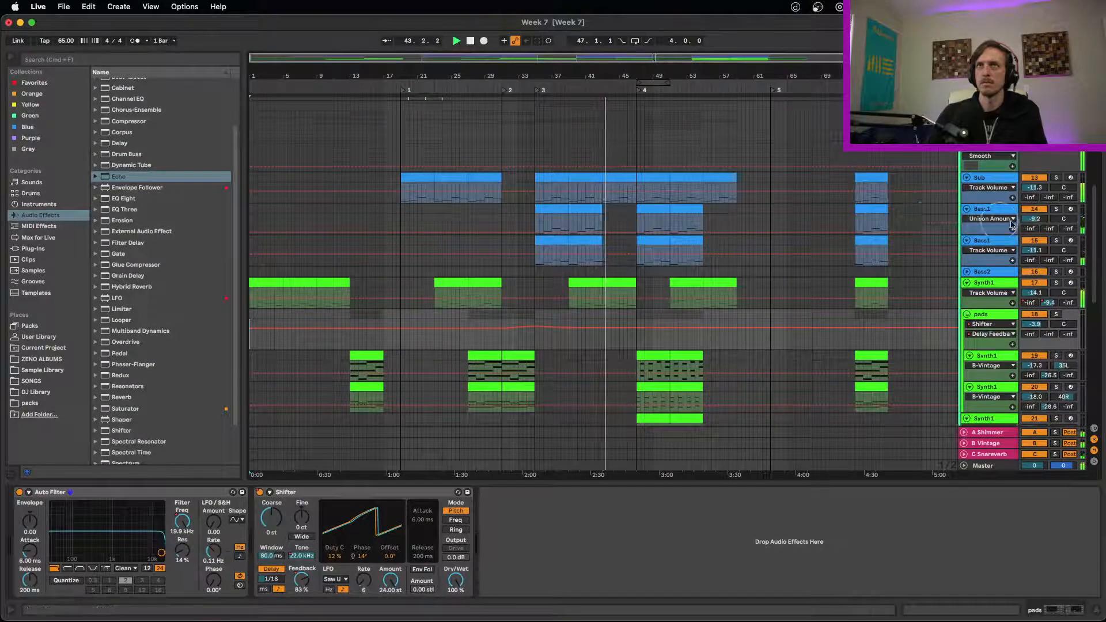
pyautogui.moveTo(1038, 220); pyautogui.dragTo(1039, 218)
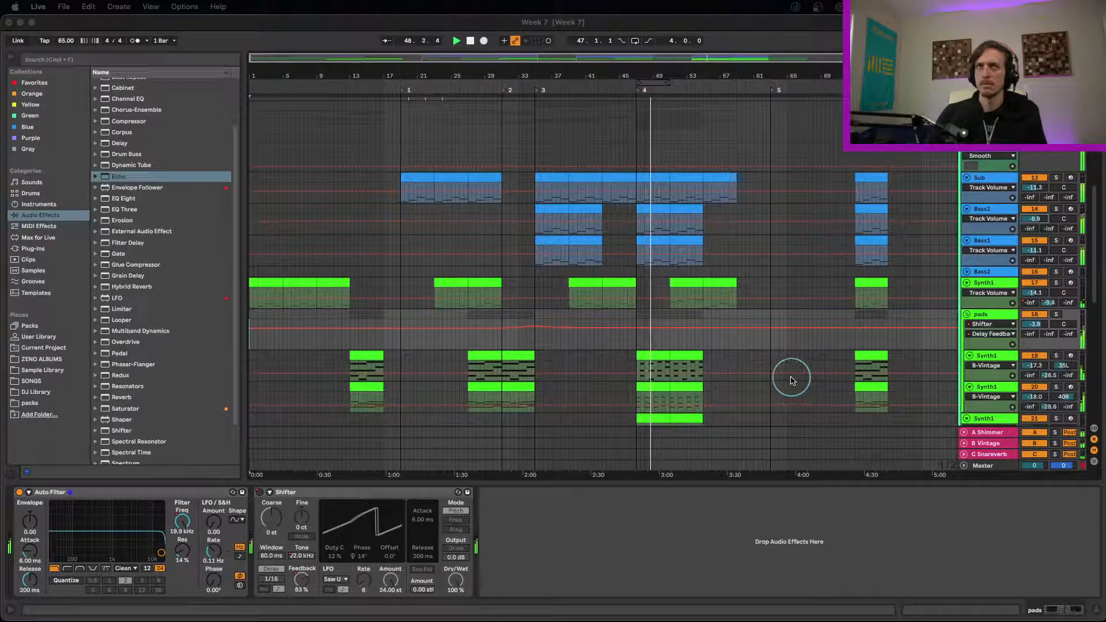
# Raise the volume of the arp3 track 27 to -5.3 dB.
pyautogui.scroll(-6, 791, 381)
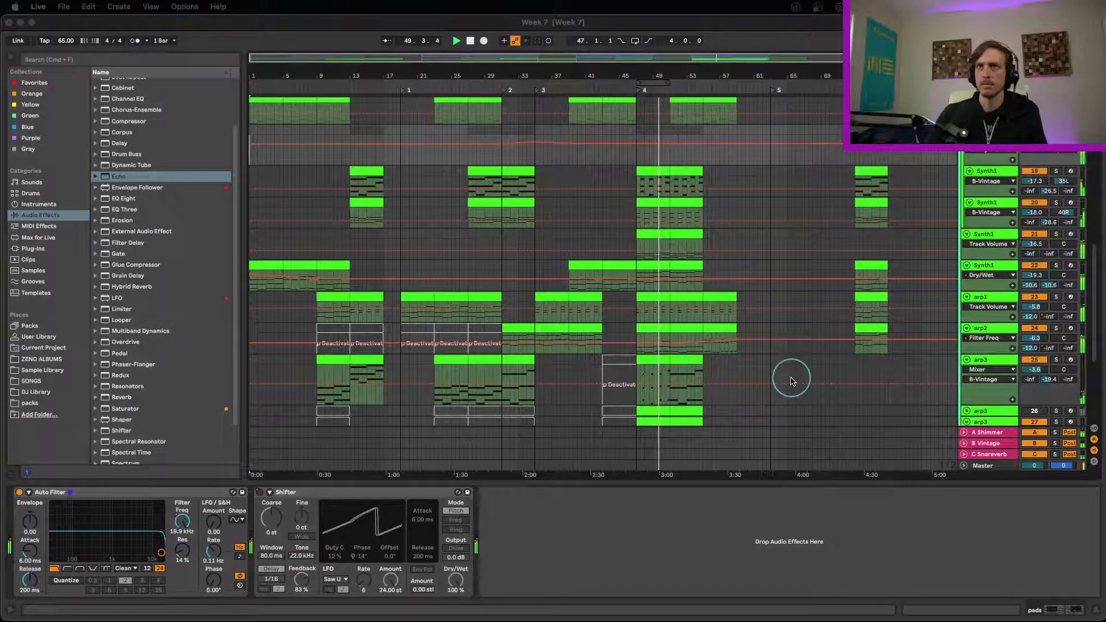
pyautogui.scroll(-5, 791, 380)
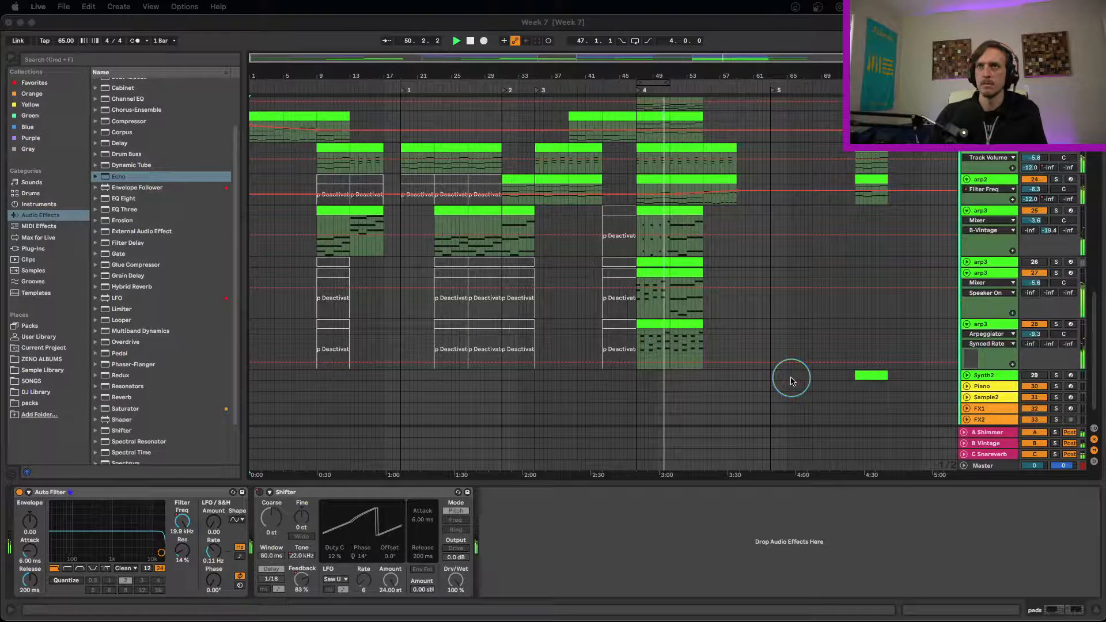
pyautogui.click(1035, 285)
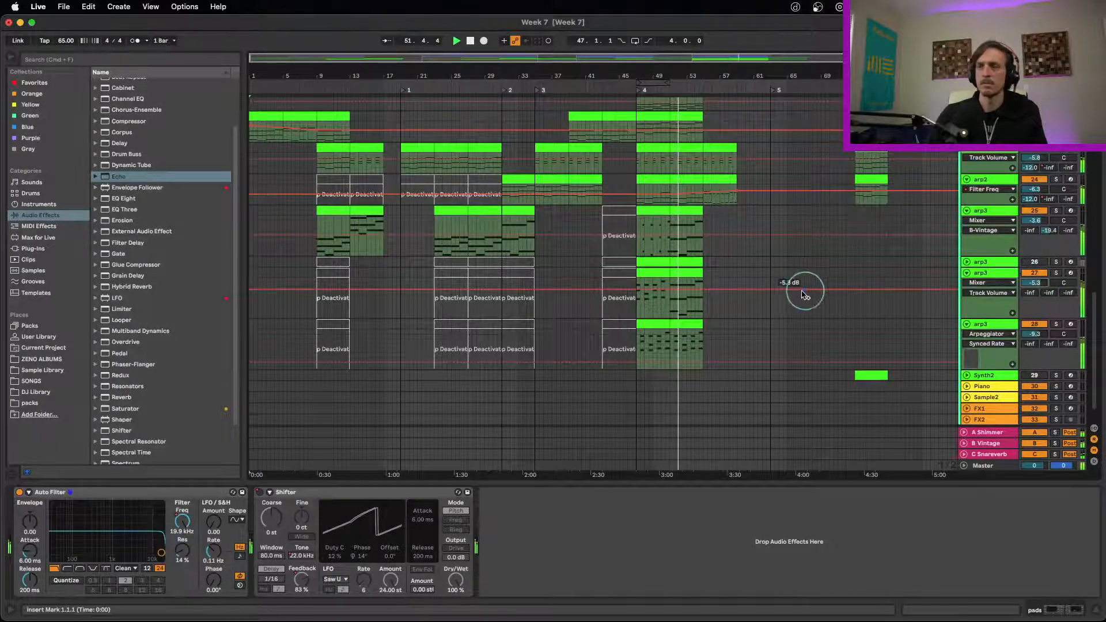
# Examine the bass, synth, pad and arp tracks while the arrangement plays on through bars 52 to 60.
pyautogui.scroll(5, 769, 314)
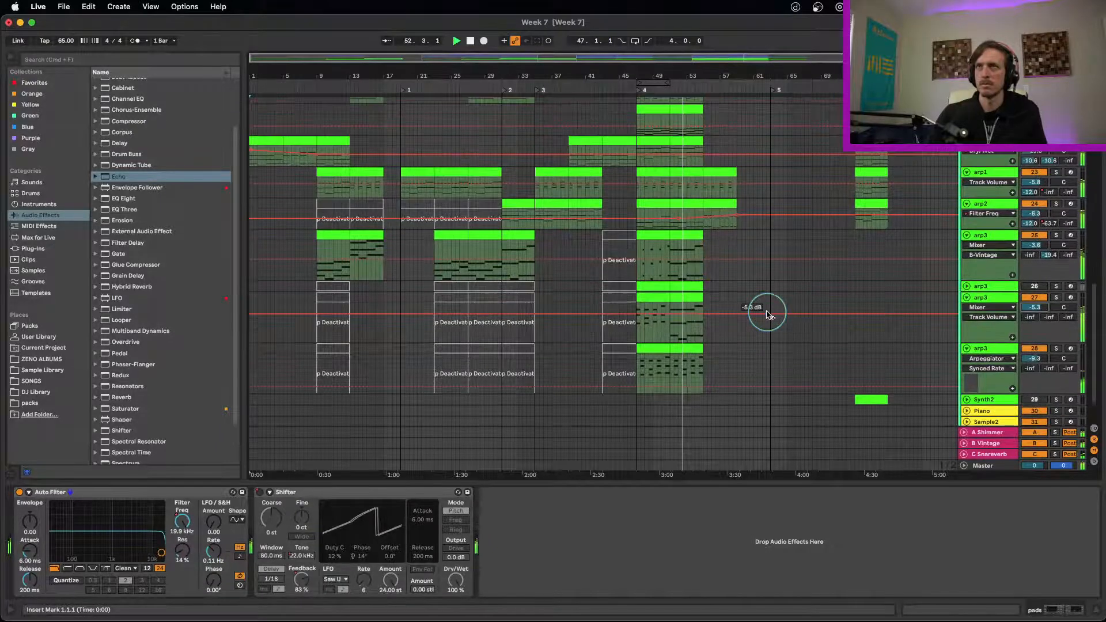
pyautogui.scroll(3, 773, 320)
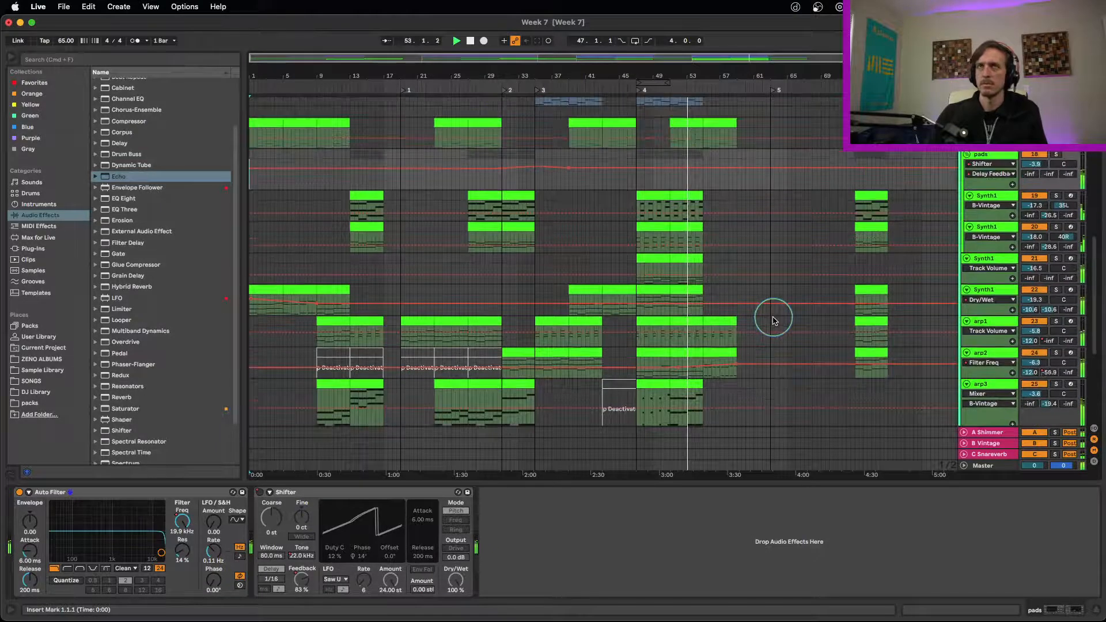
pyautogui.scroll(5, 773, 321)
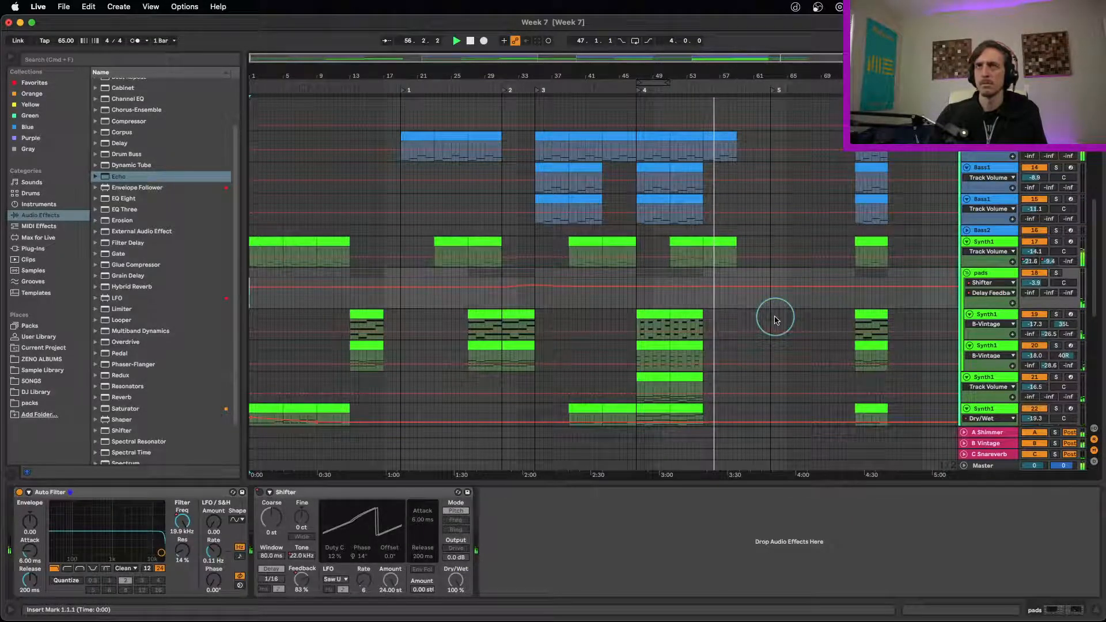
pyautogui.scroll(3, 775, 321)
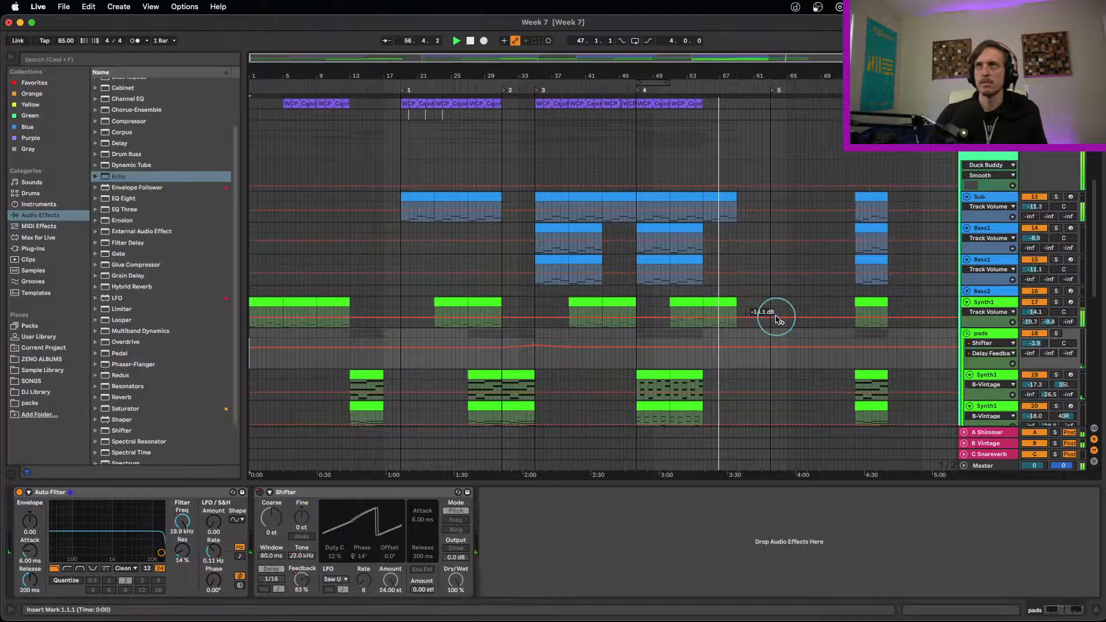
pyautogui.scroll(-2, 775, 320)
pyautogui.scroll(-5, 776, 321)
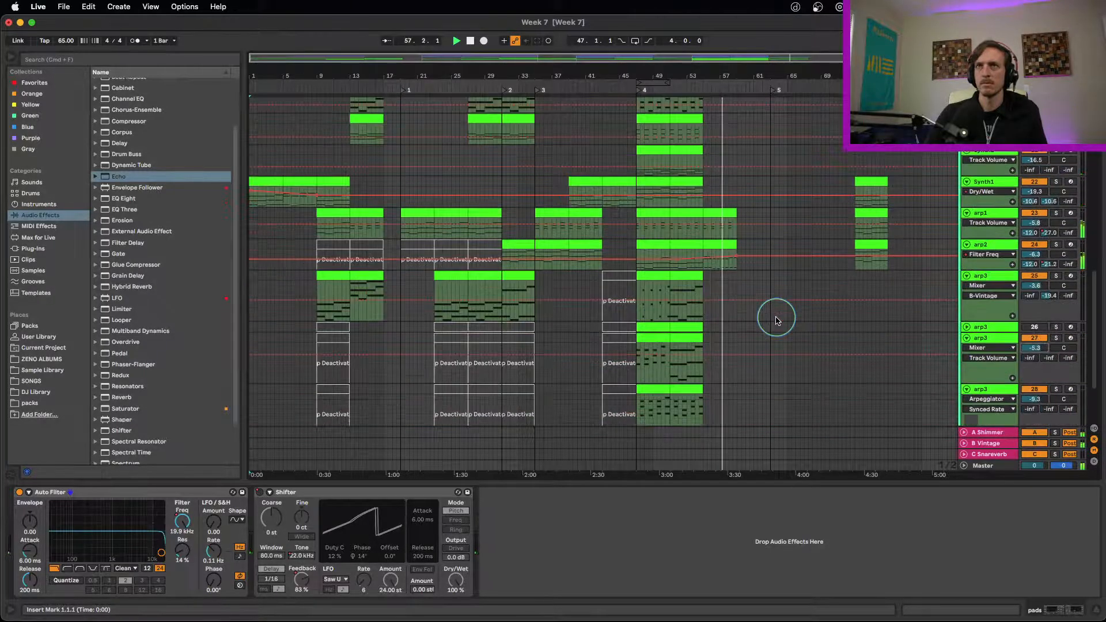
pyautogui.scroll(-1, 776, 320)
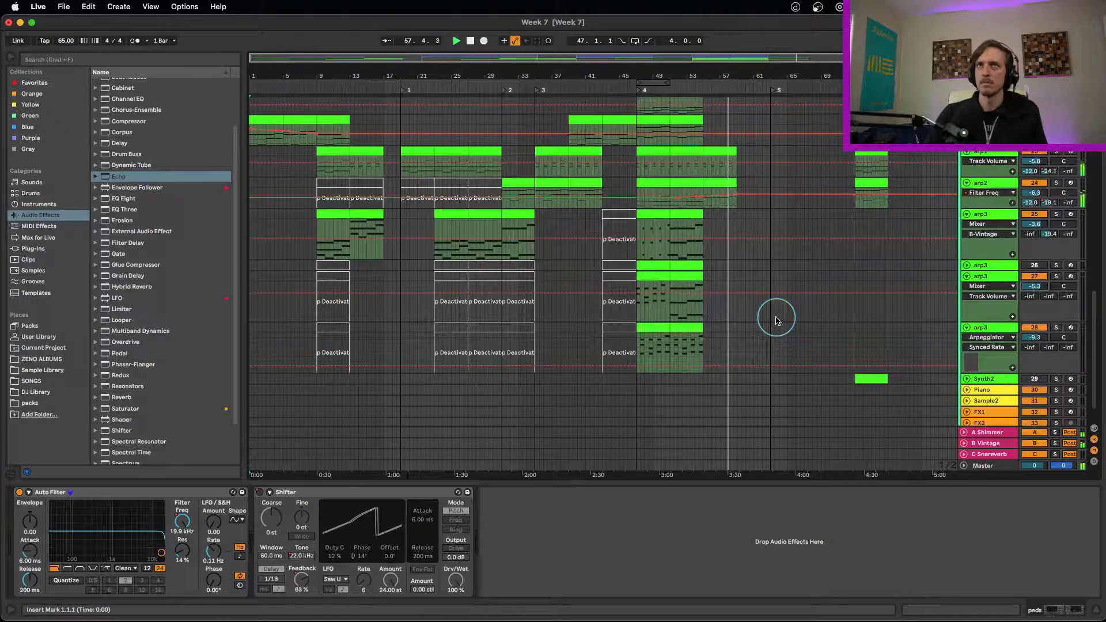
pyautogui.scroll(2, 775, 321)
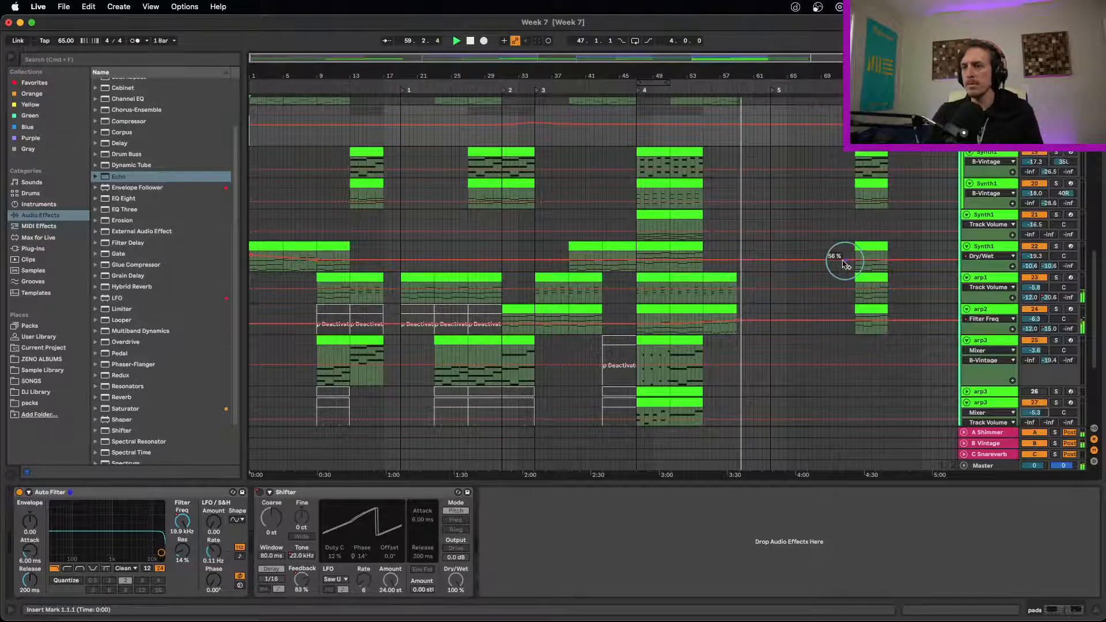
pyautogui.scroll(2, 844, 264)
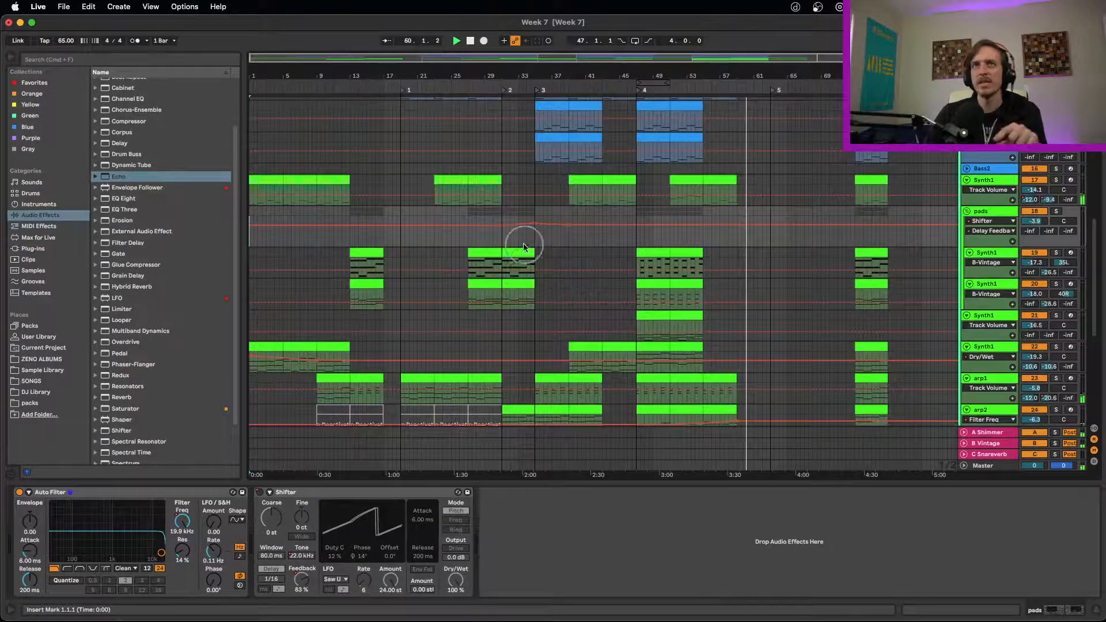
# Solo the pads group and listen to it from bar 31.
pyautogui.click(502, 236)
pyautogui.click(1056, 212)
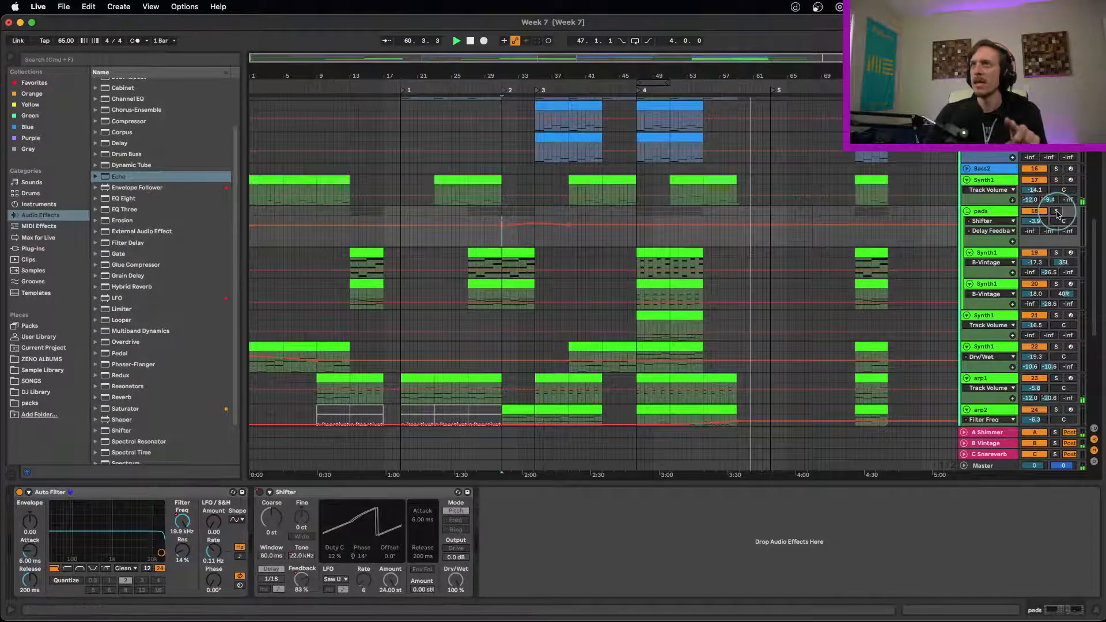
pyautogui.press('space')
pyautogui.press('space')
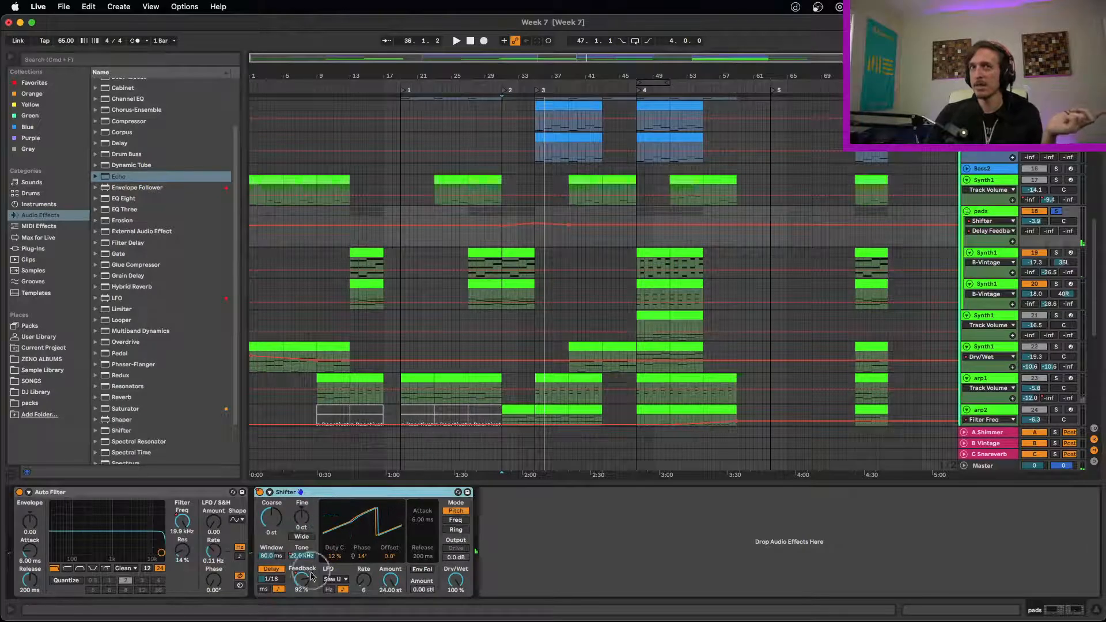
# Inspect the automation of Shifter's LFO rate on the pads group and set the playback position to bar 31.
pyautogui.click(370, 583)
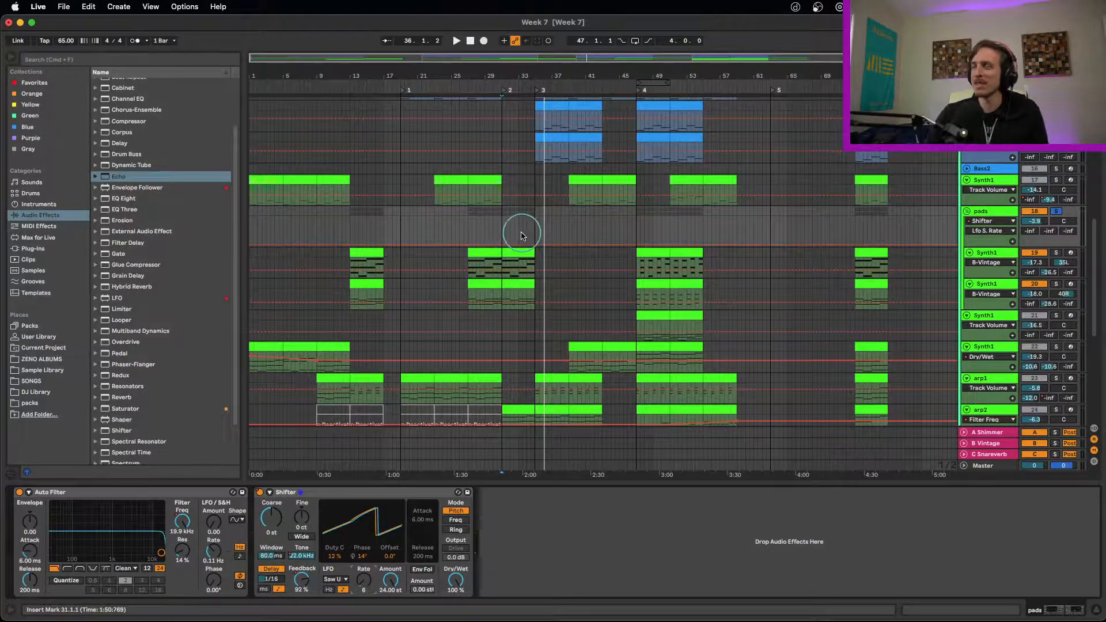
pyautogui.press('space')
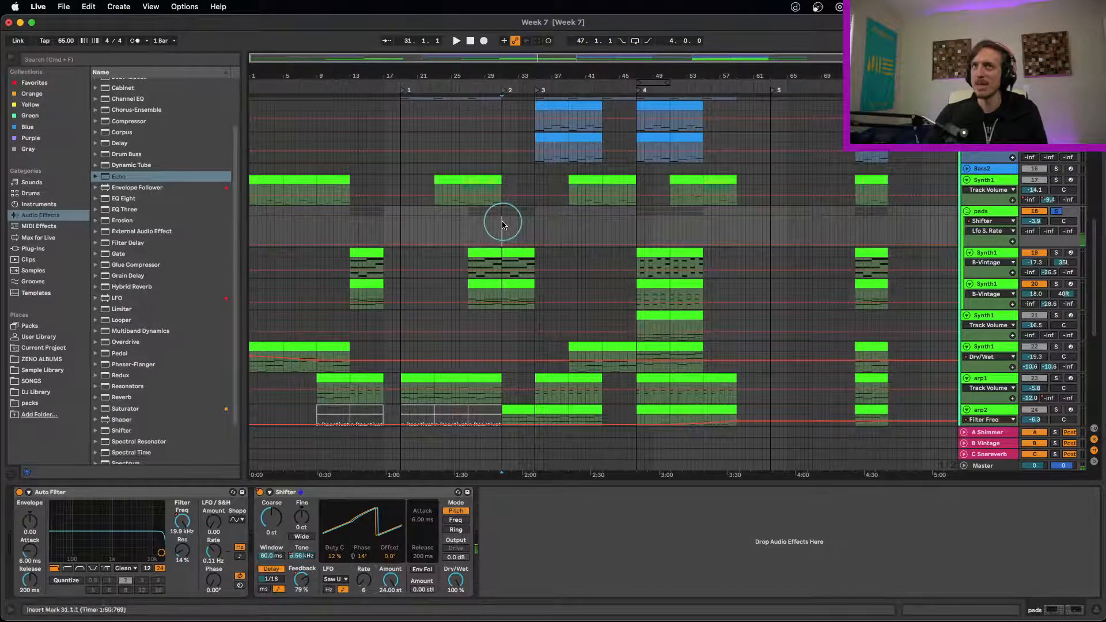
pyautogui.click(369, 491)
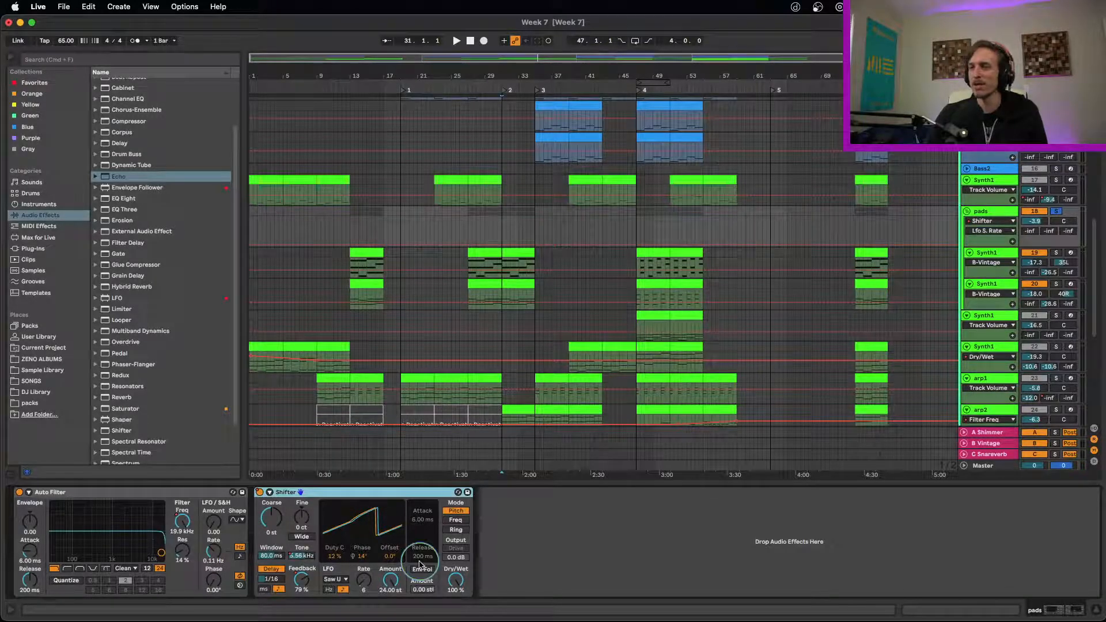
pyautogui.click(506, 230)
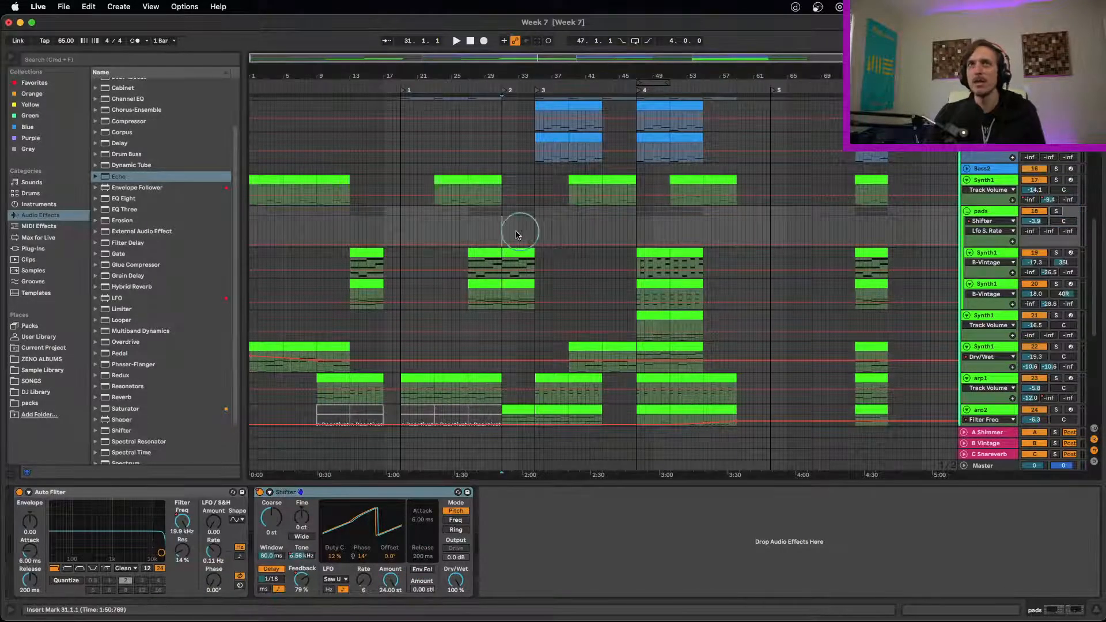
# Compare the soloed pads group from bar 31 with Shifter switched off and back on.
pyautogui.click(259, 492)
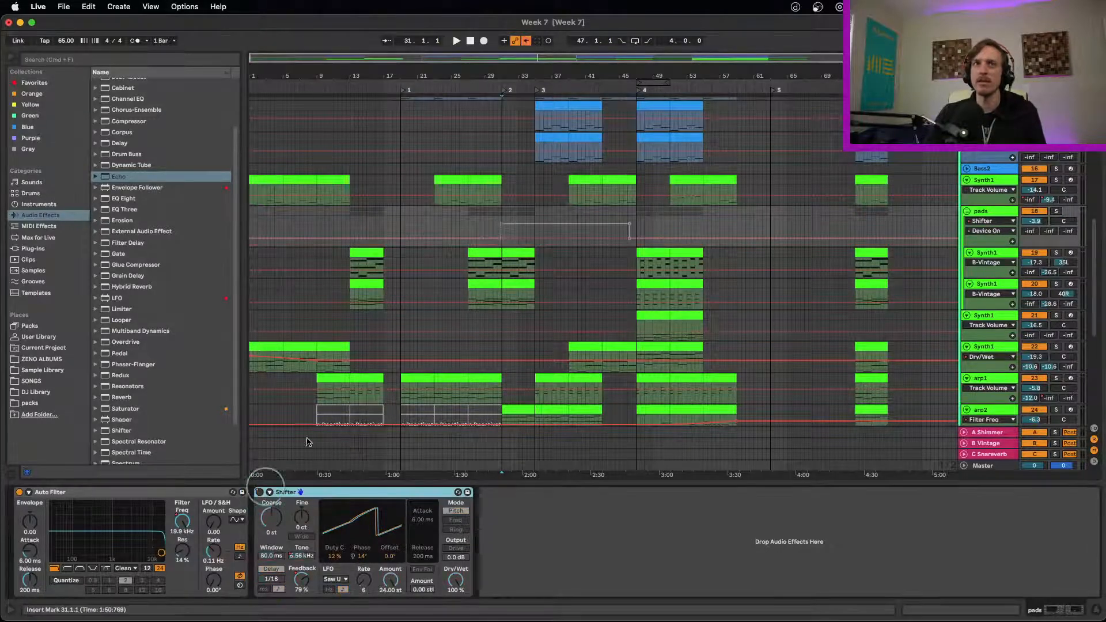
pyautogui.press('space')
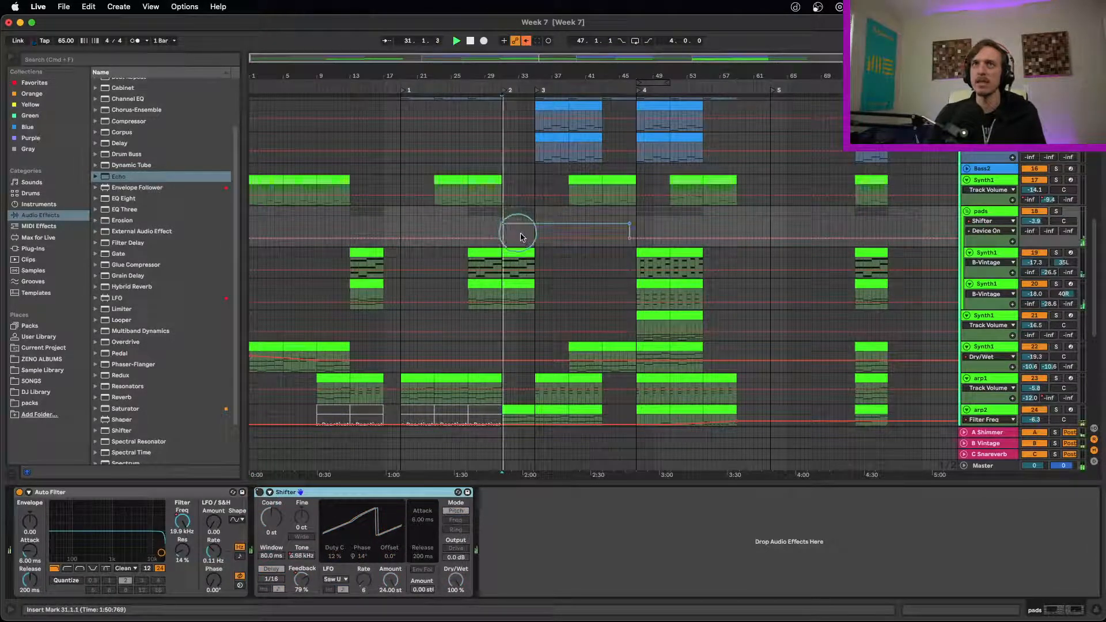
pyautogui.click(1056, 212)
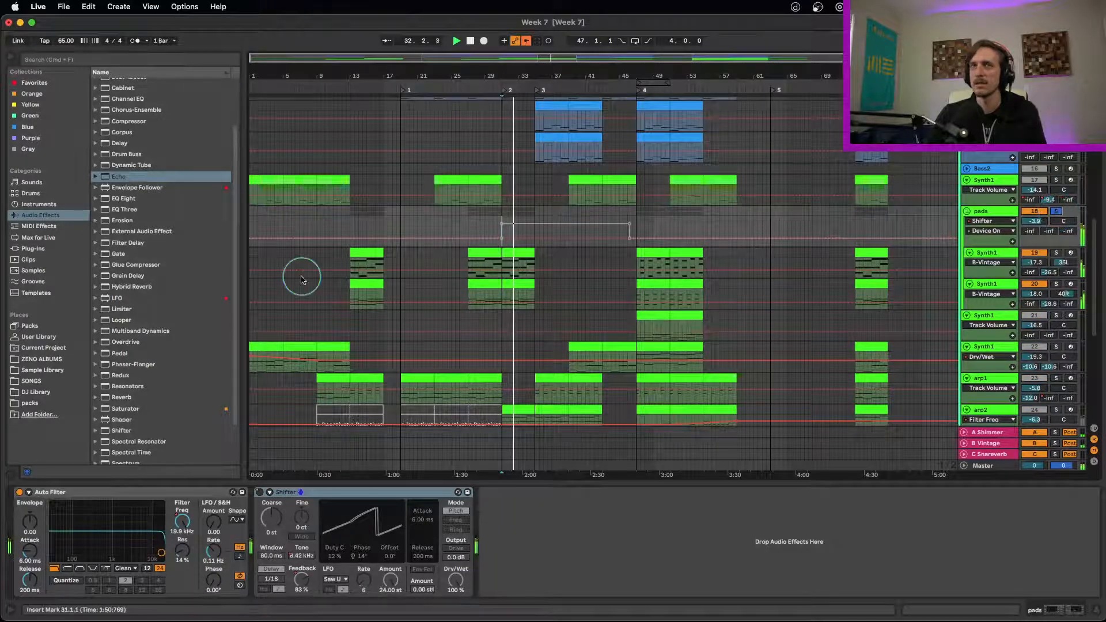
pyautogui.click(260, 493)
pyautogui.click(831, 233)
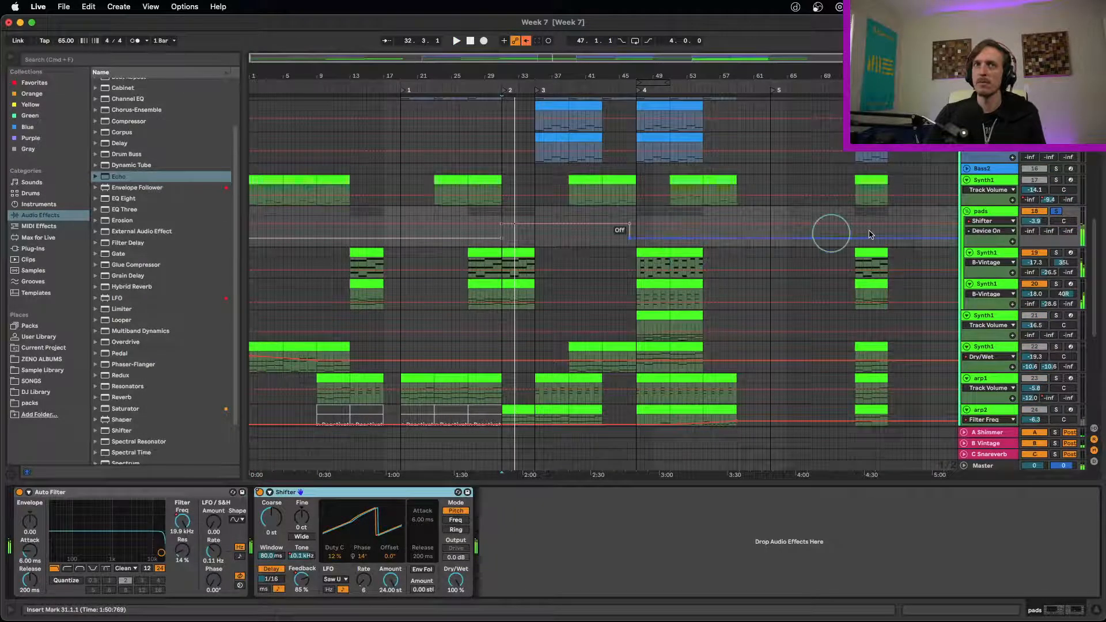
# Play the soloed pads from bar 29 and open the upper Synth1 clip that starts at bar 31.
pyautogui.click(485, 263)
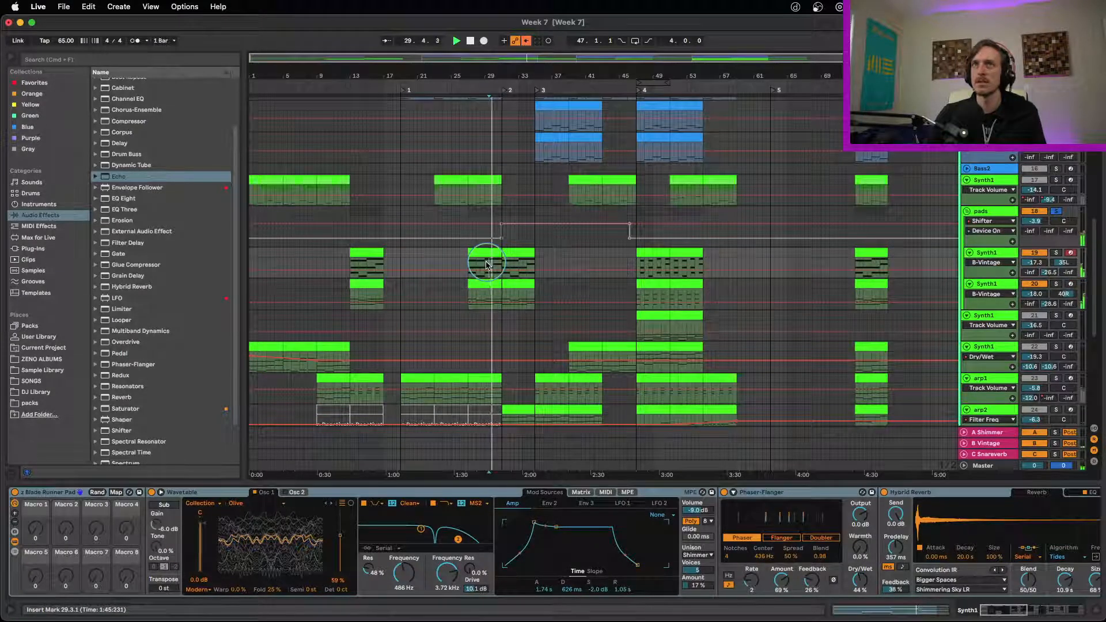
pyautogui.click(526, 249)
pyautogui.doubleClick(525, 249)
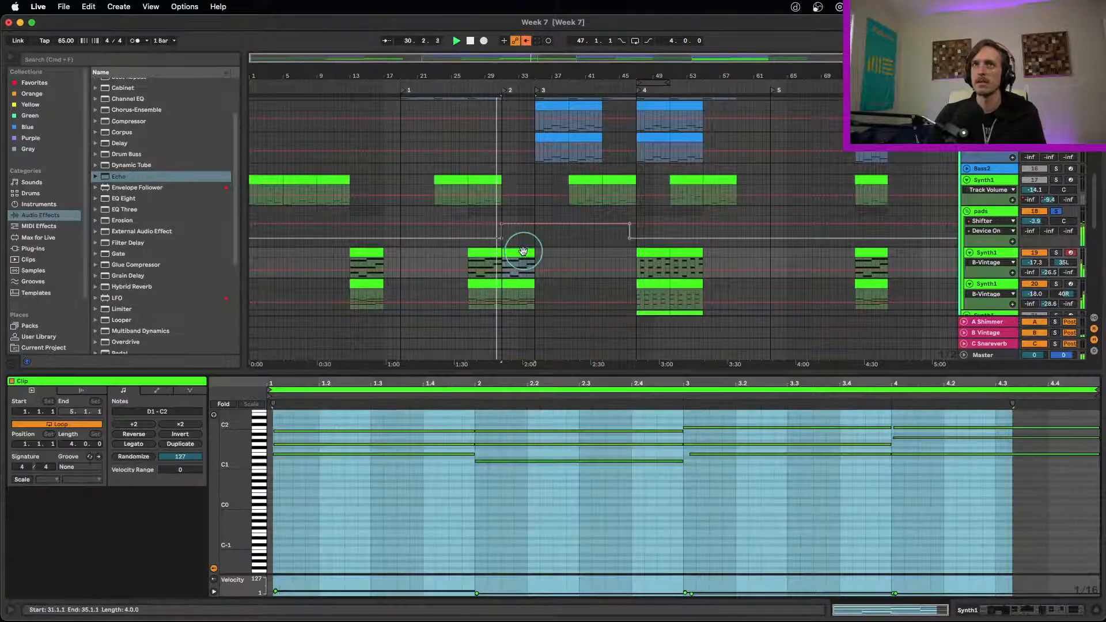
# Re-enable the overridden automation and show the pads group's devices while it plays from bar 30.
pyautogui.click(527, 41)
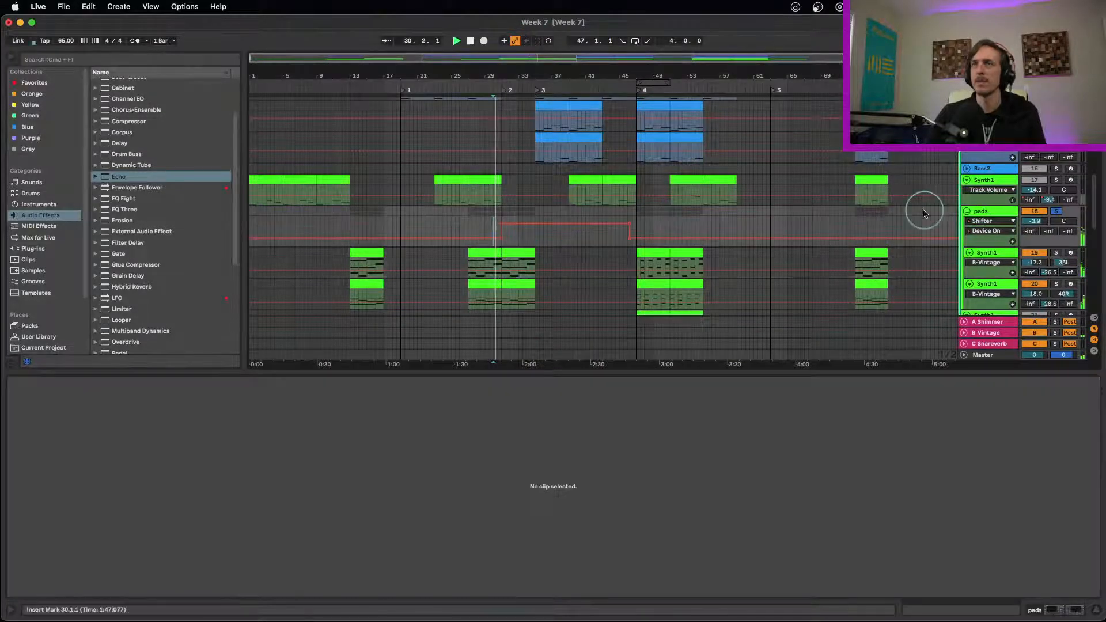
pyautogui.click(976, 212)
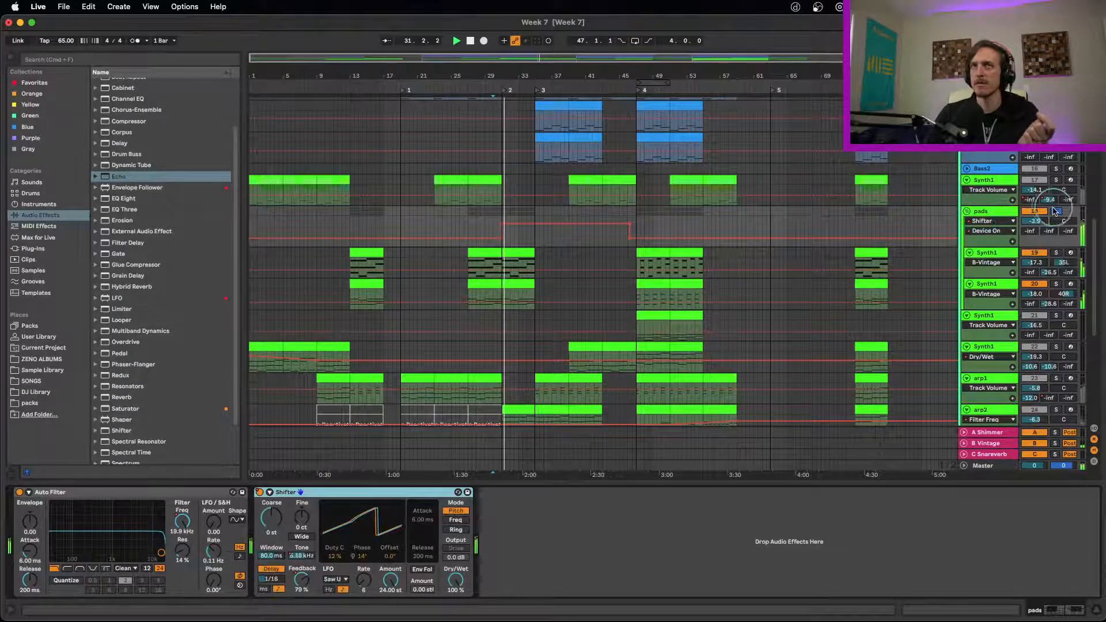
# Unsolo the pads group, listen to it in the full mix and stop playback at bar 37.
pyautogui.click(1057, 211)
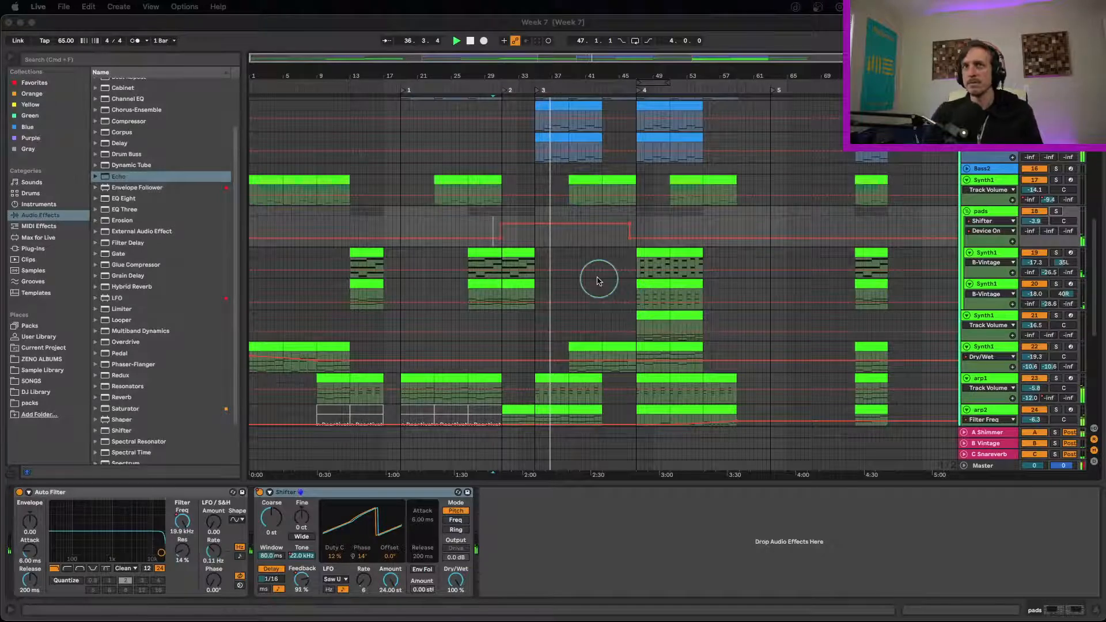
pyautogui.click(557, 244)
pyautogui.press('space')
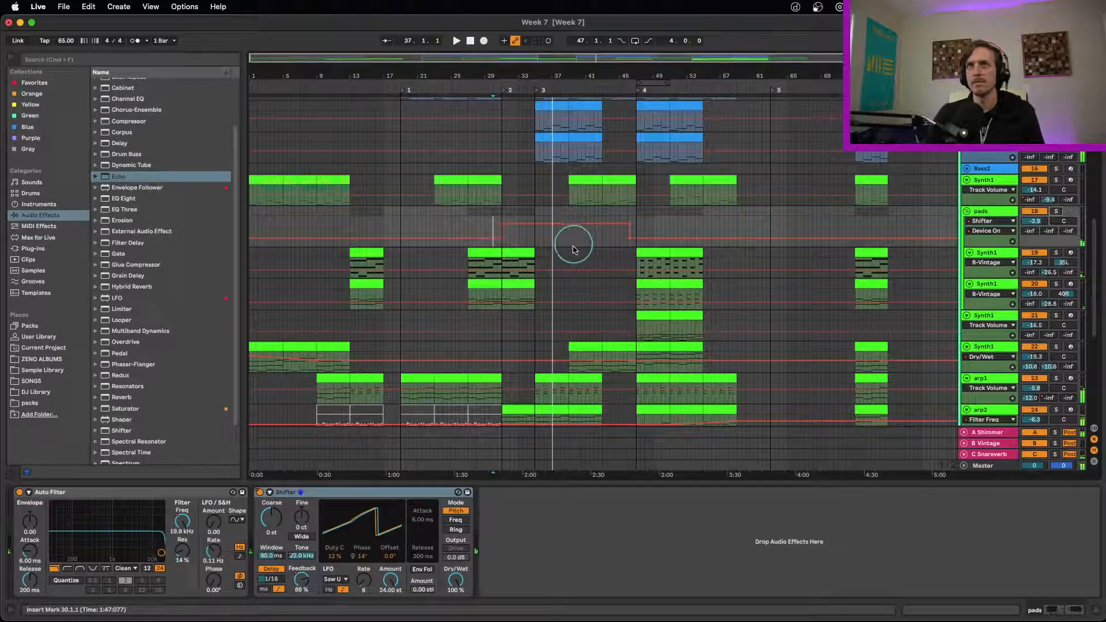
pyautogui.click(363, 497)
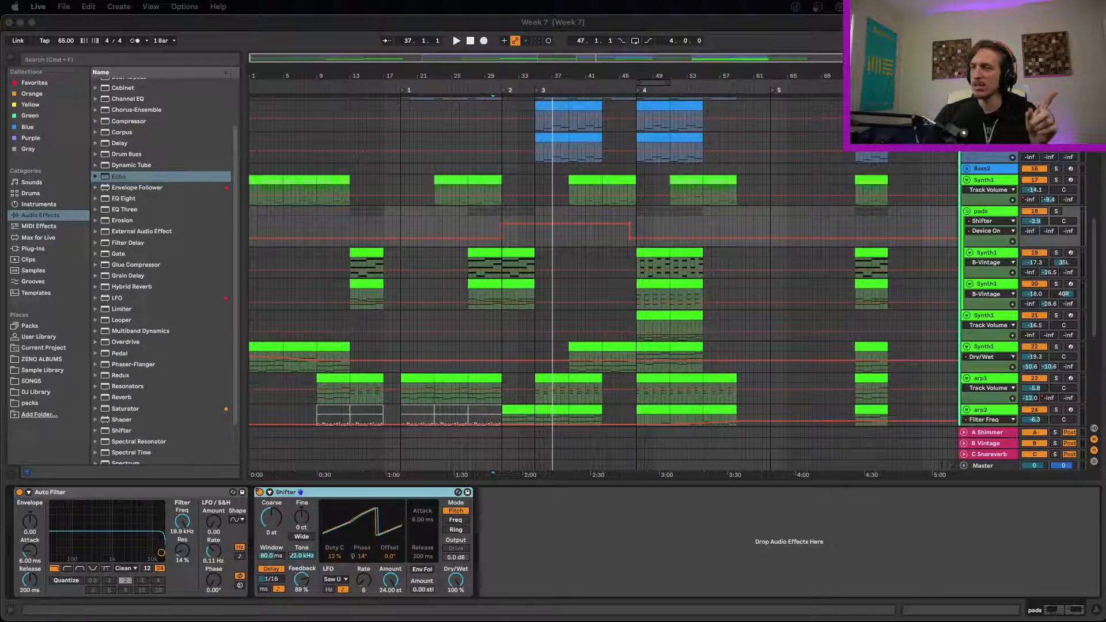
# Switch to Firefox and place the 2022 Songs spreadsheet window in front of the Live Set.
pyautogui.moveTo(517, 498); pyautogui.dragTo(517, 475)
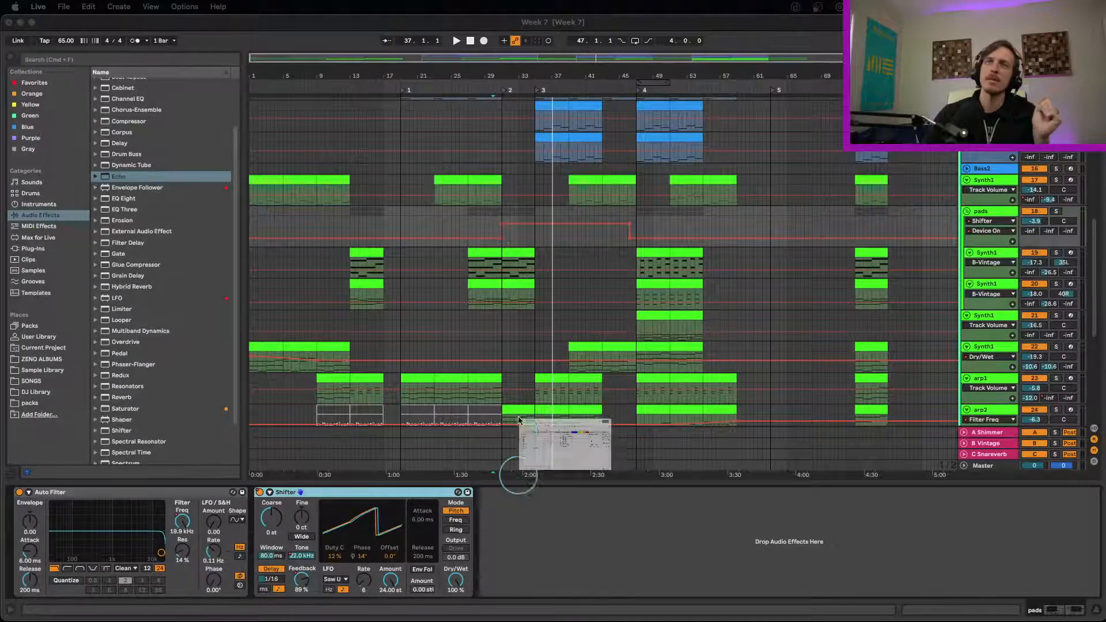
pyautogui.click(548, 288)
pyautogui.moveTo(706, 228); pyautogui.dragTo(475, 139)
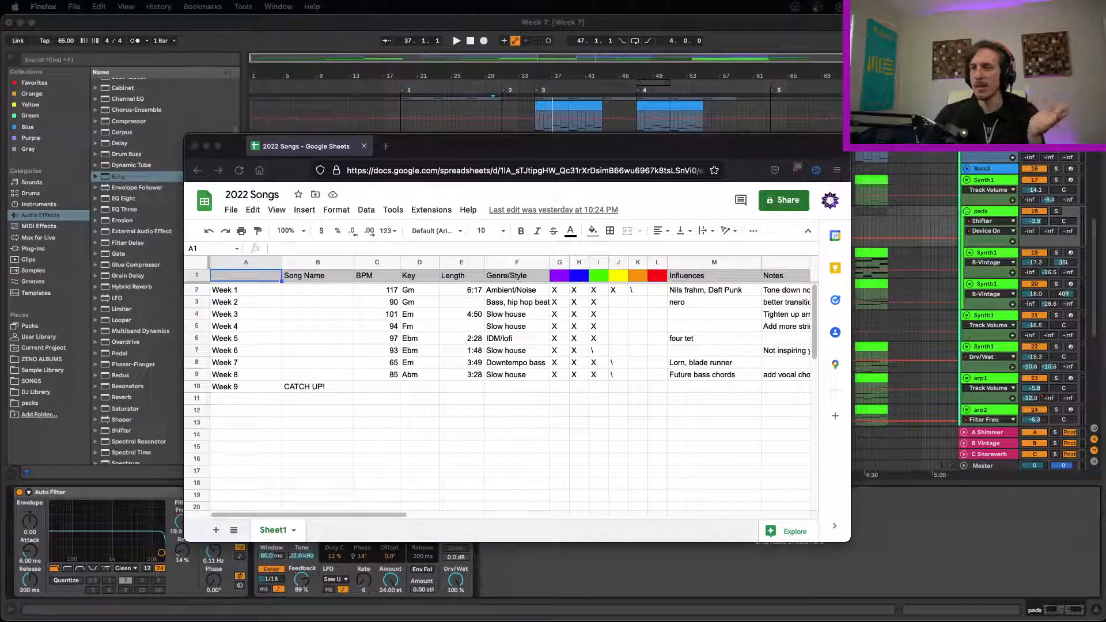
# Examine the song entries for Week 1 to Week 8 and the catch-up entry in the Week 9 row.
pyautogui.click(473, 393)
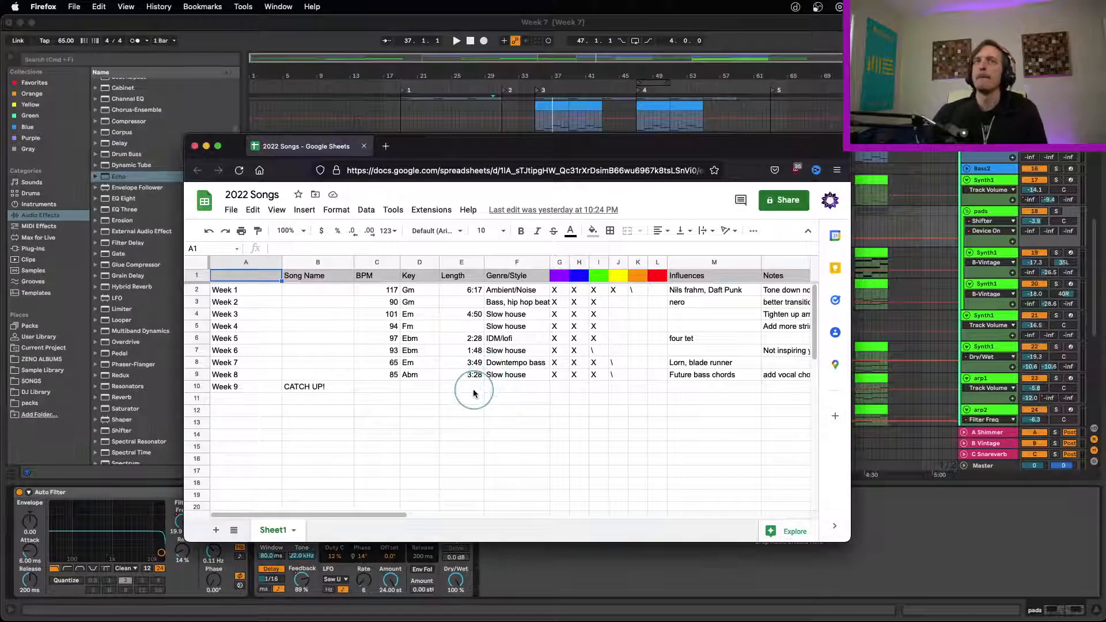
pyautogui.click(454, 394)
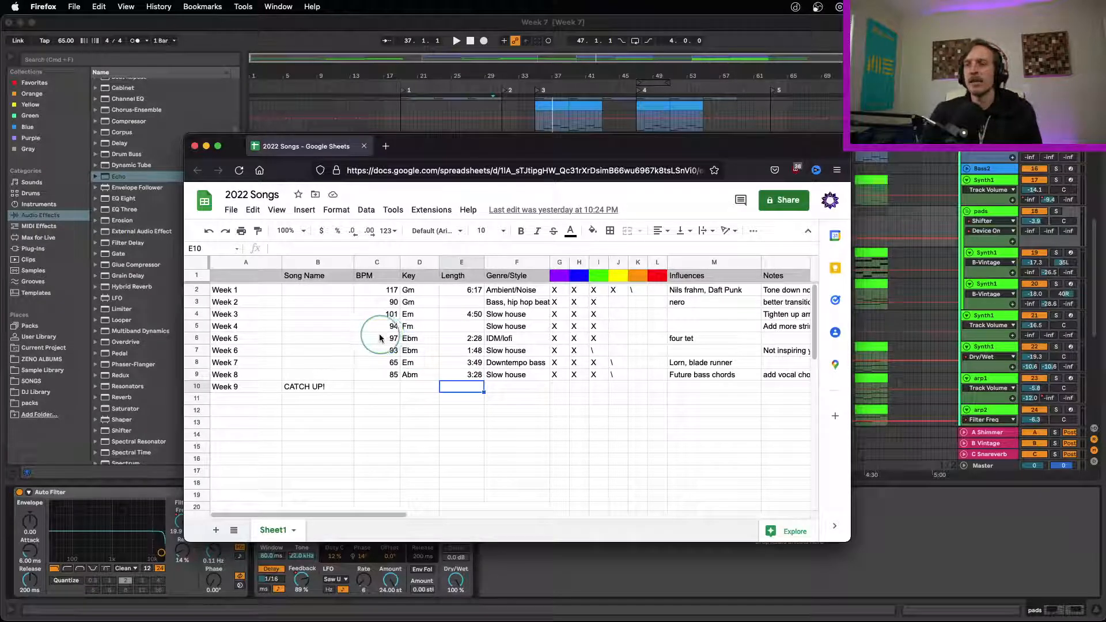
pyautogui.click(352, 392)
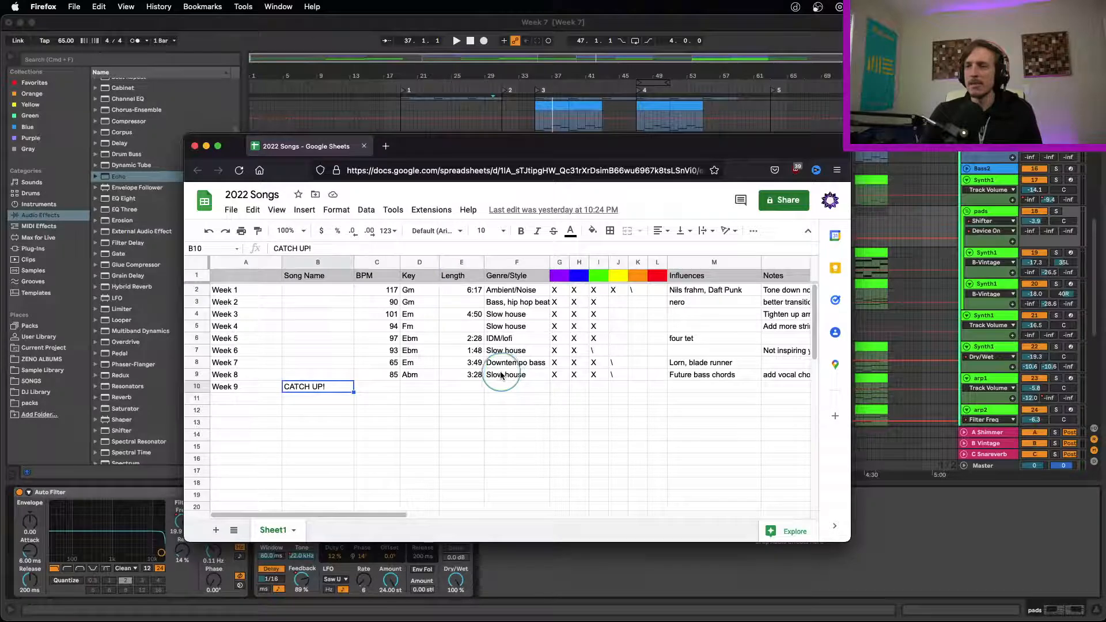
pyautogui.click(314, 291)
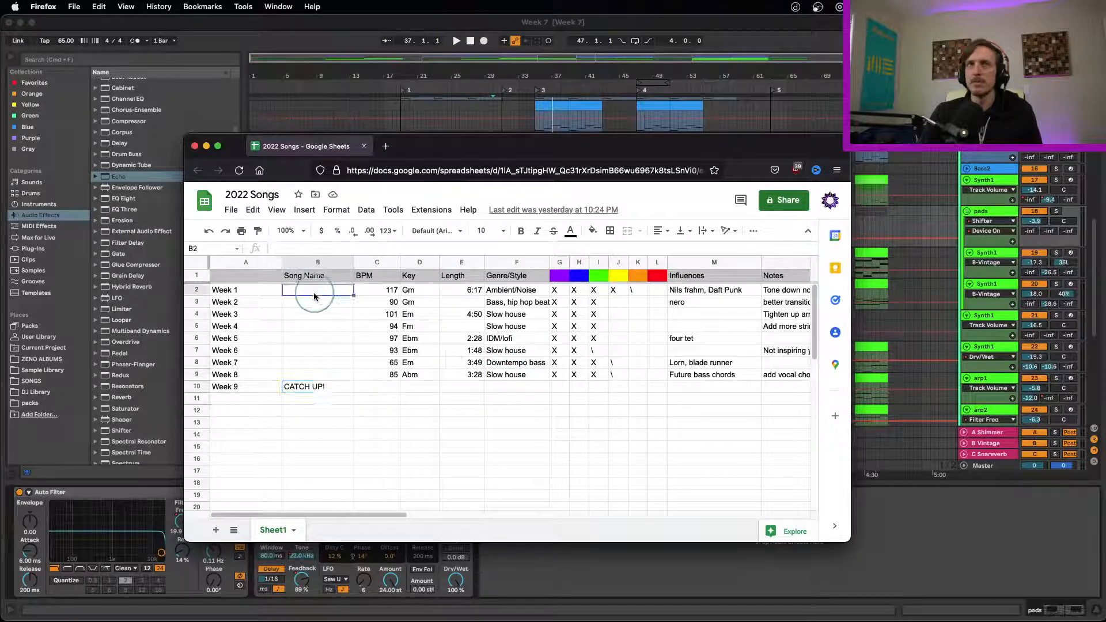
pyautogui.moveTo(254, 290); pyautogui.dragTo(682, 372)
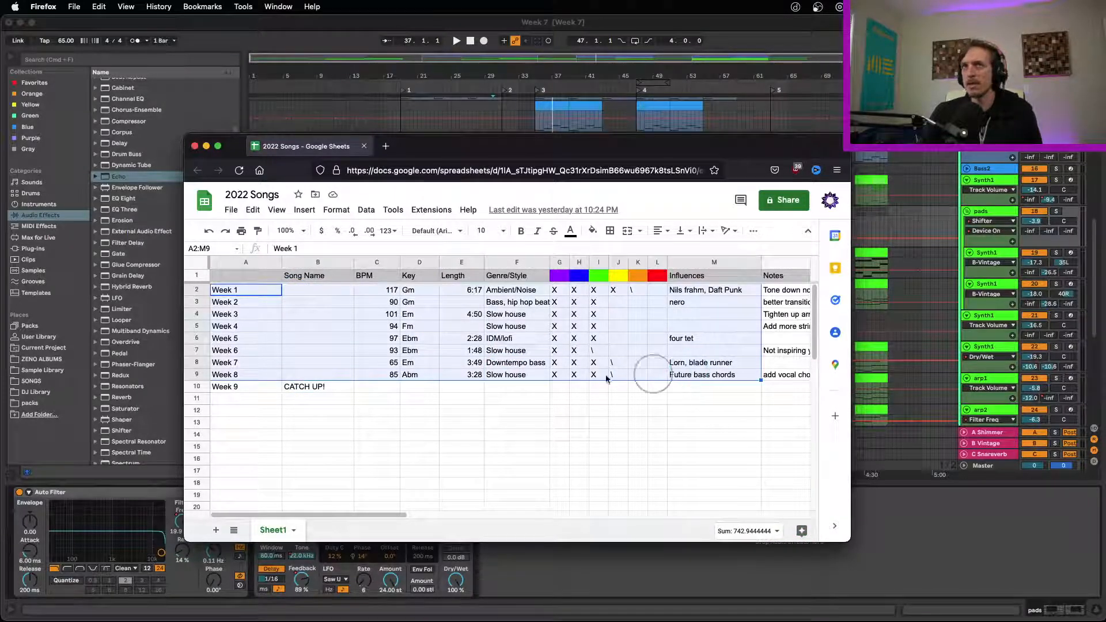
pyautogui.moveTo(359, 391); pyautogui.dragTo(256, 389)
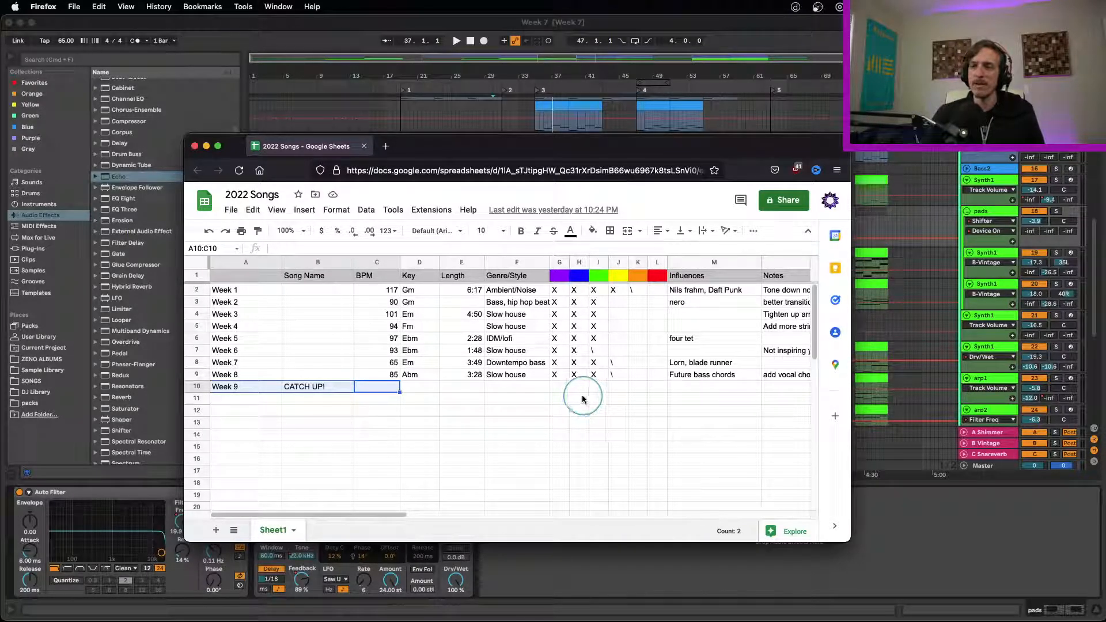
pyautogui.click(512, 411)
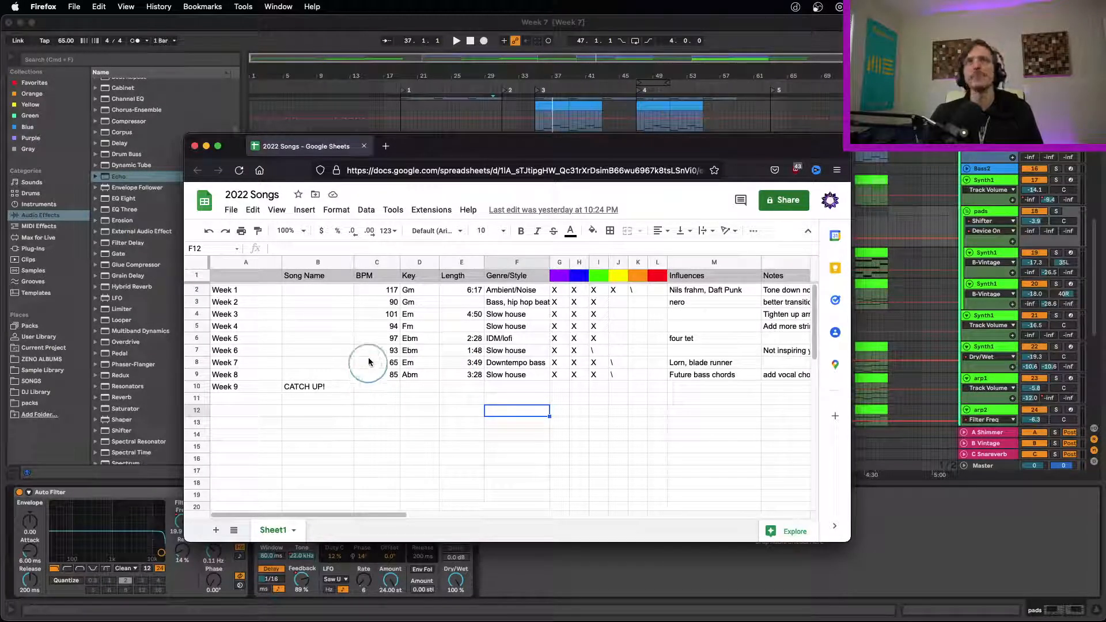
# Go through the week, Song Name, BPM, Key, Length and Genre/Style columns of the song list.
pyautogui.moveTo(262, 292); pyautogui.dragTo(268, 383)
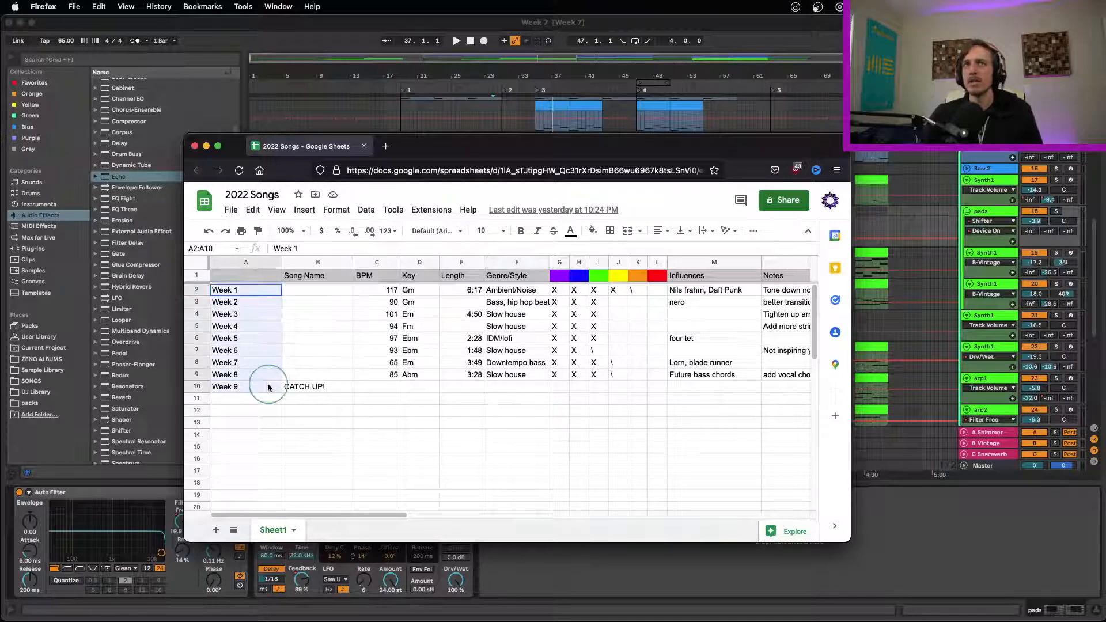
pyautogui.moveTo(328, 296); pyautogui.dragTo(326, 385)
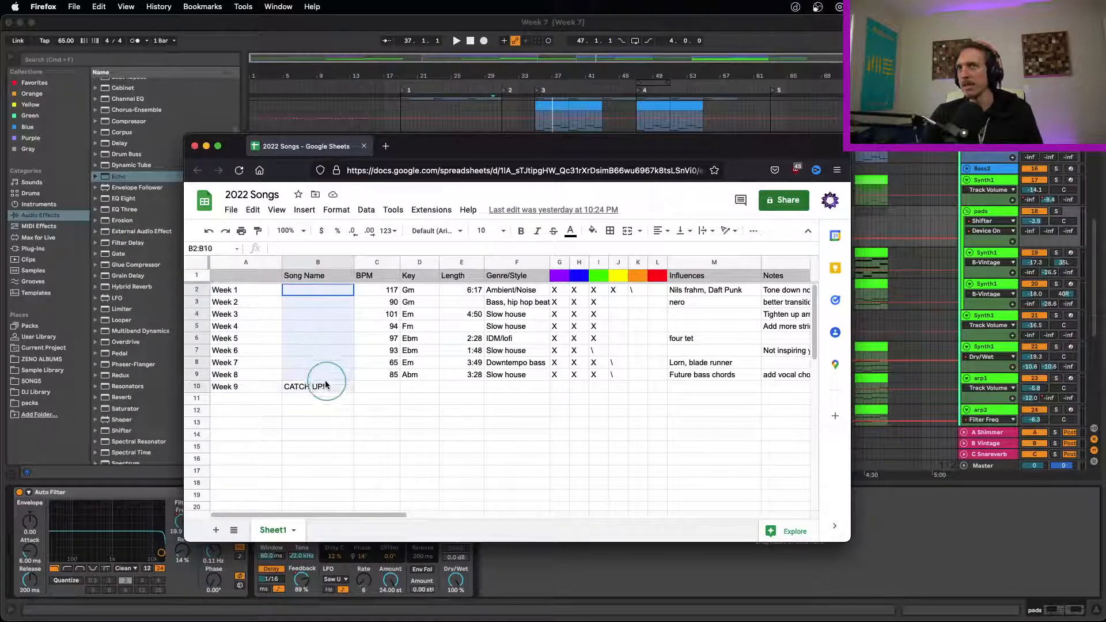
pyautogui.moveTo(370, 296); pyautogui.dragTo(395, 377)
pyautogui.moveTo(429, 291); pyautogui.dragTo(430, 369)
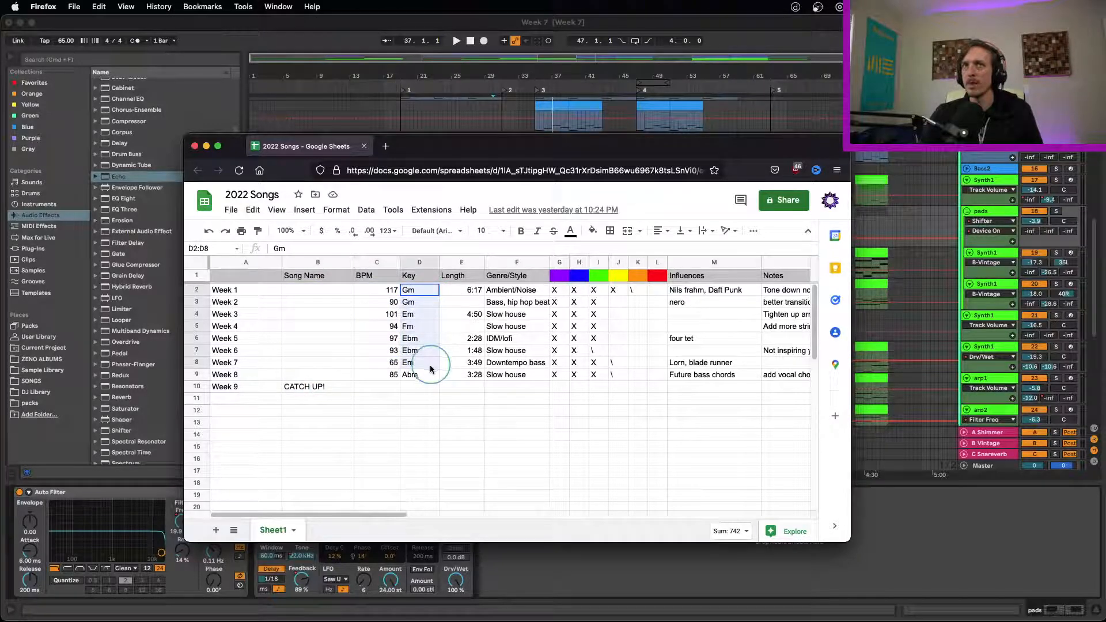
pyautogui.click(466, 292)
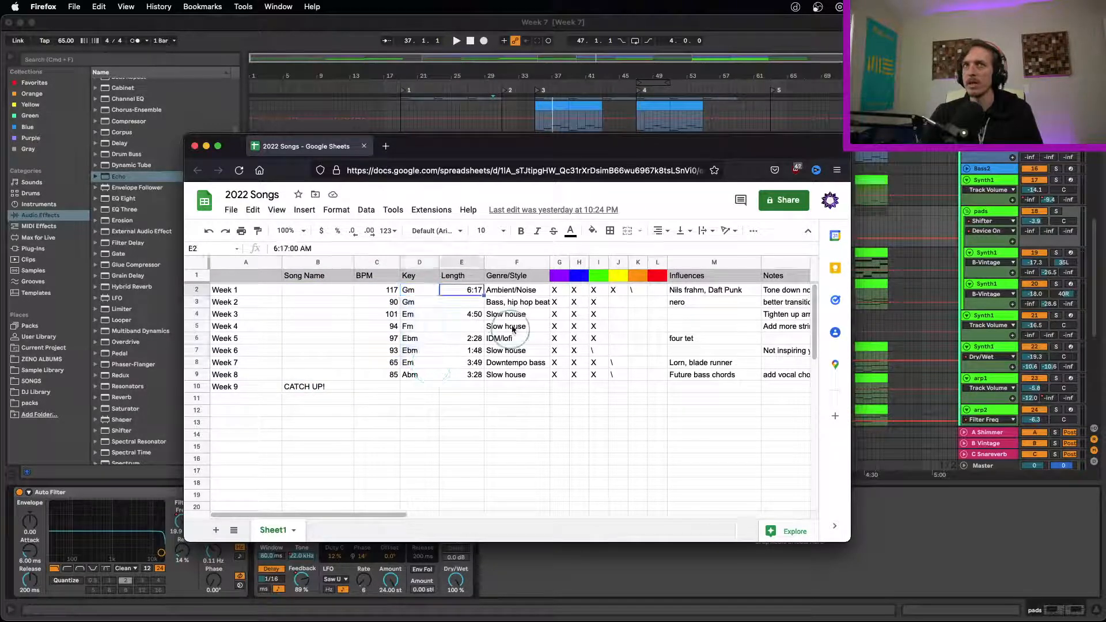
pyautogui.click(519, 291)
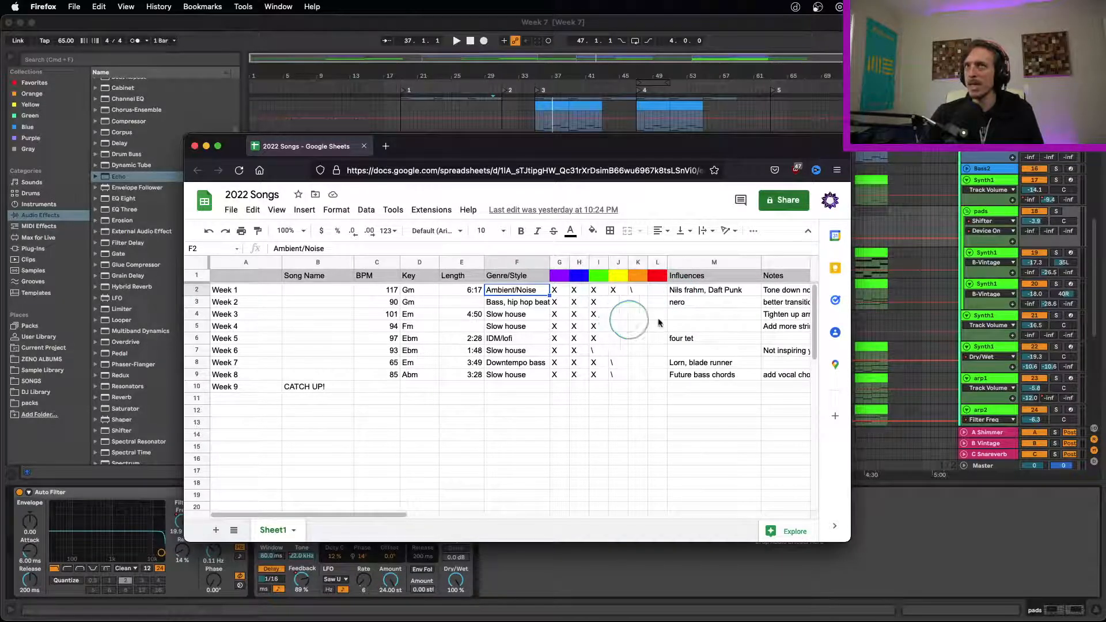
# Go through the colour-coded progress columns in the header row from purple to red.
pyautogui.click(560, 276)
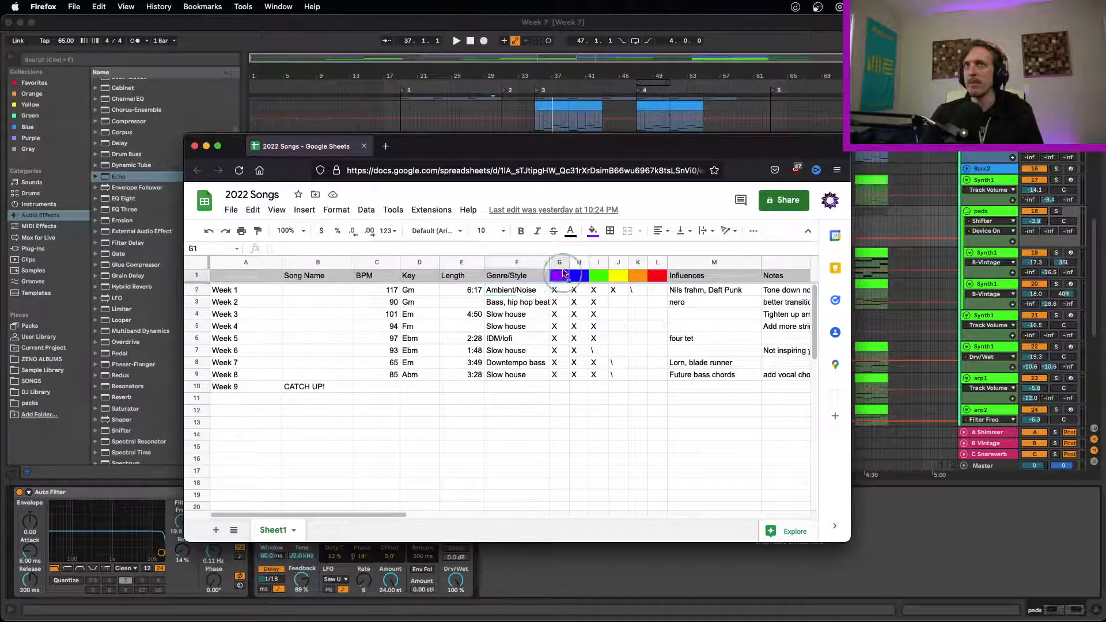
pyautogui.click(579, 275)
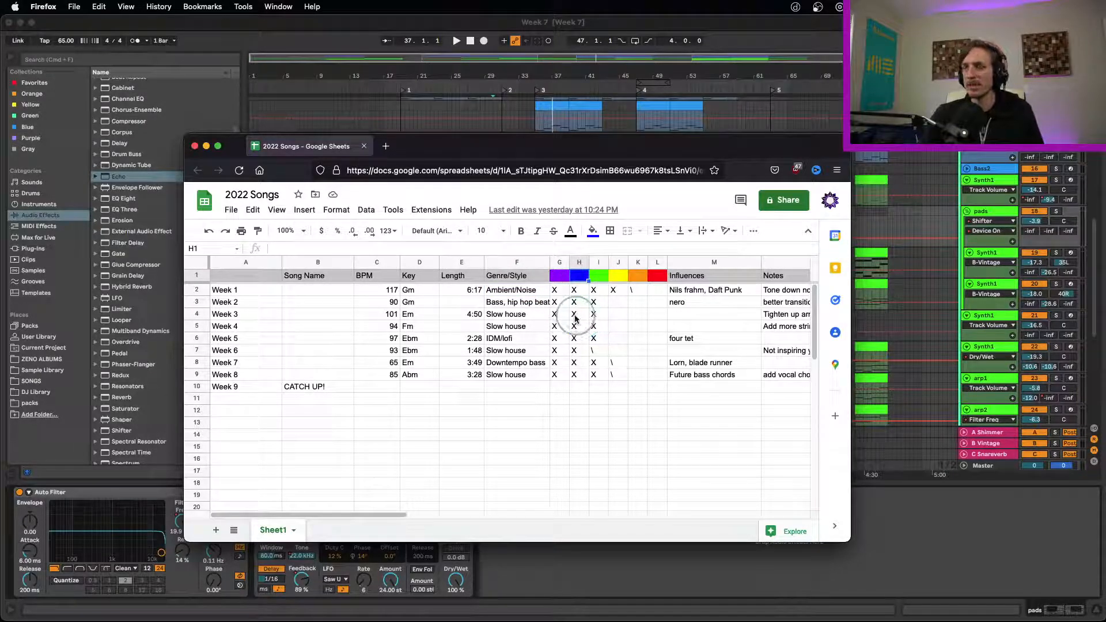
pyautogui.click(599, 278)
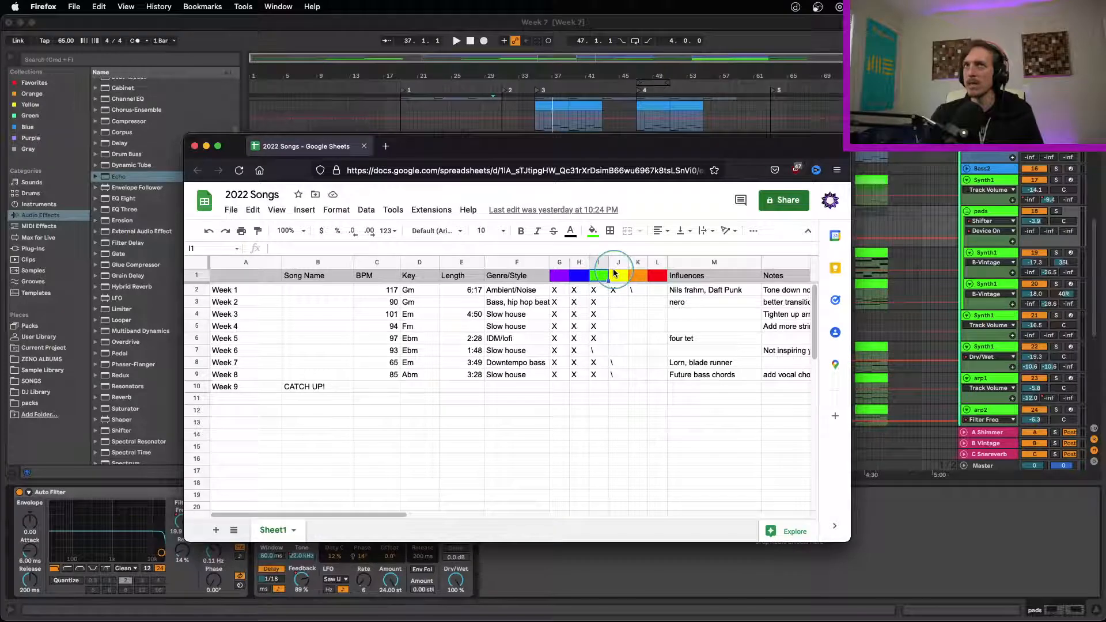
pyautogui.click(638, 276)
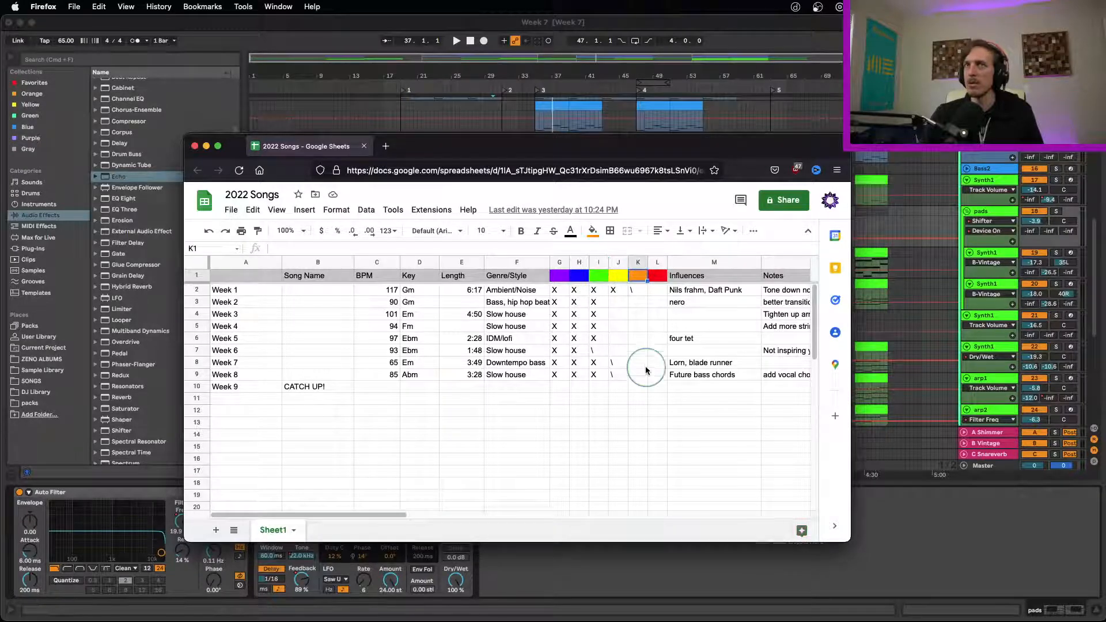
pyautogui.click(663, 279)
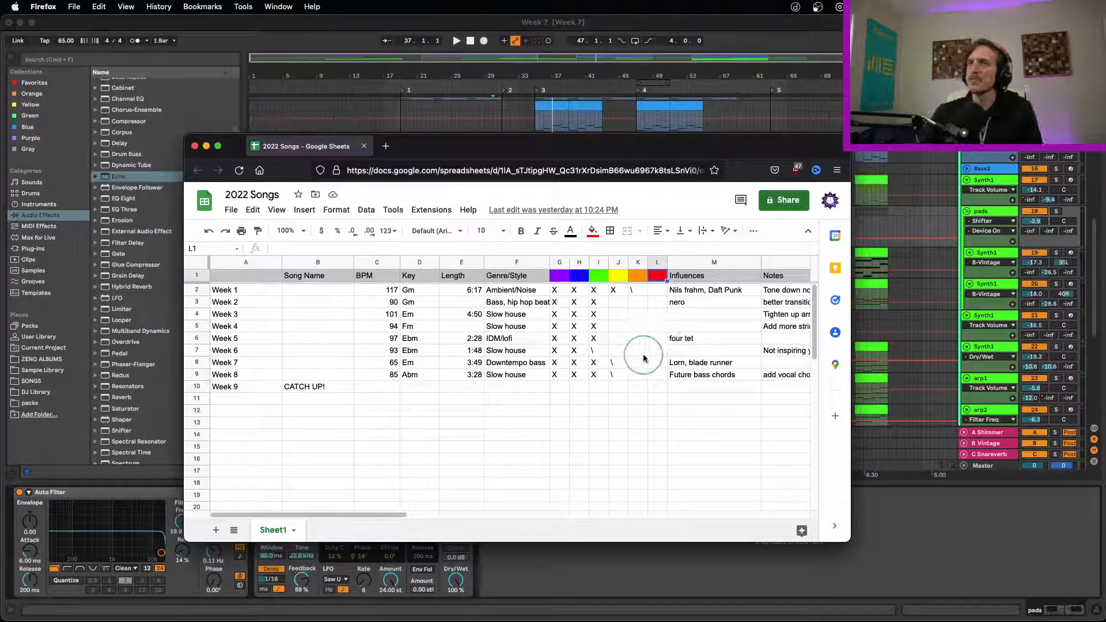
# Review the Influences column and extend the Week 5 entry to "four tet, burial".
pyautogui.moveTo(708, 291); pyautogui.dragTo(711, 331)
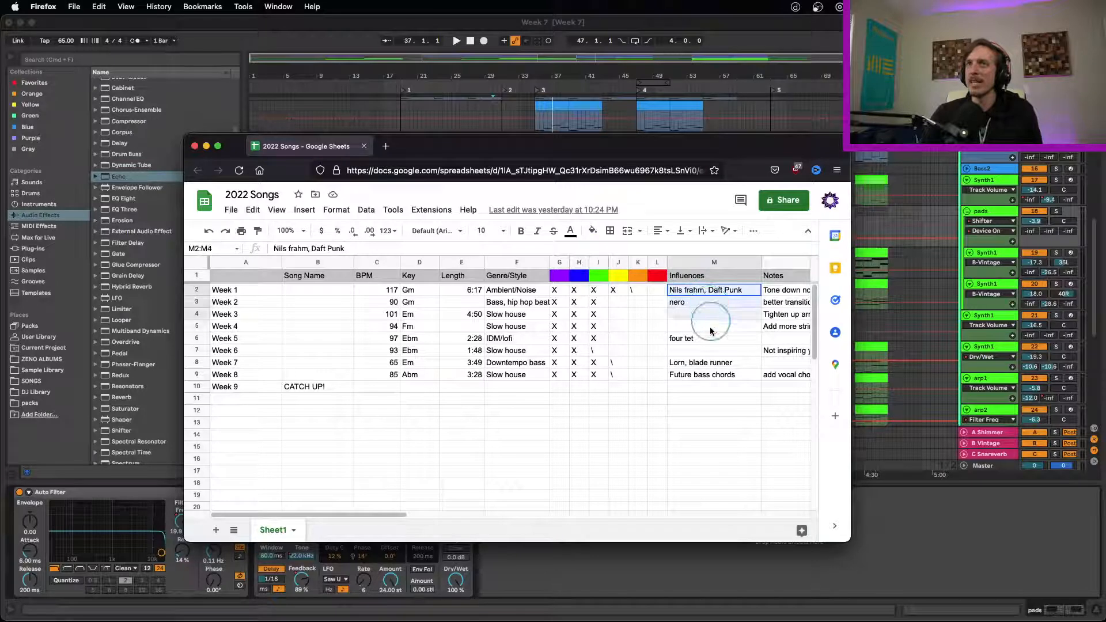
pyautogui.doubleClick(713, 338)
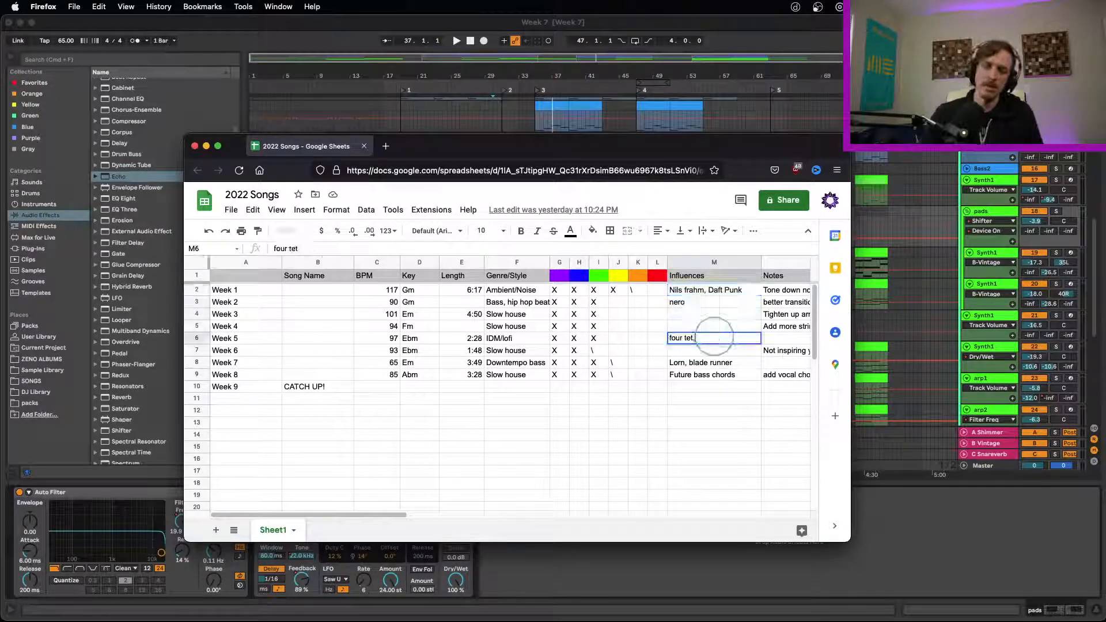
pyautogui.write(', ')
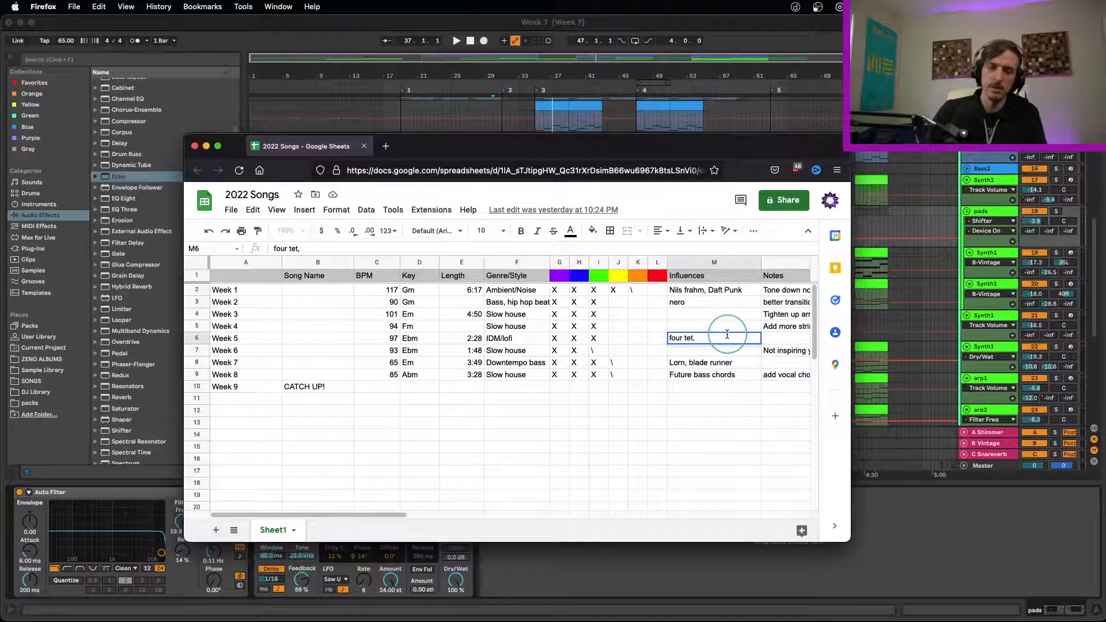
pyautogui.write('burial')
pyautogui.press('Return')
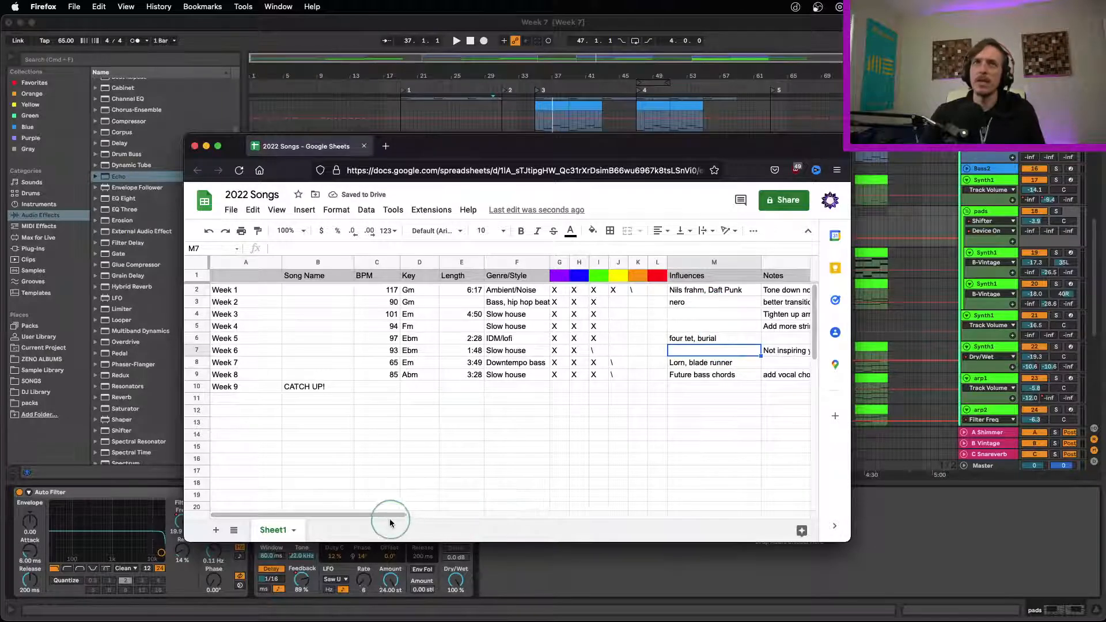
# Read through the Notes column, examining the entries for Week 1, Week 2 and Week 3.
pyautogui.moveTo(395, 513); pyautogui.dragTo(542, 513)
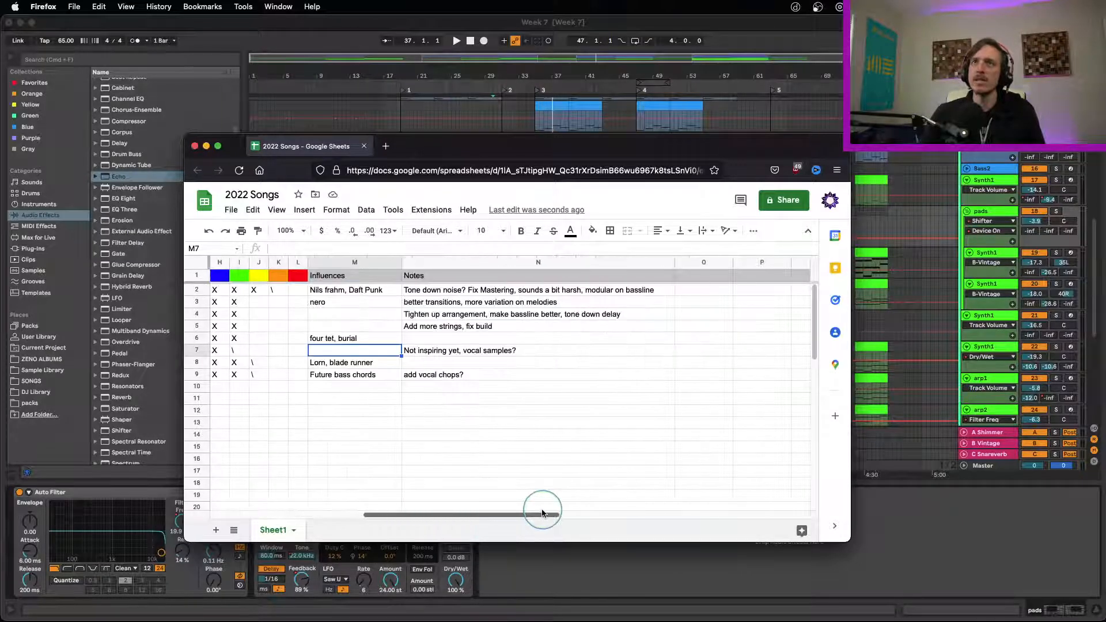
pyautogui.click(433, 374)
pyautogui.click(438, 290)
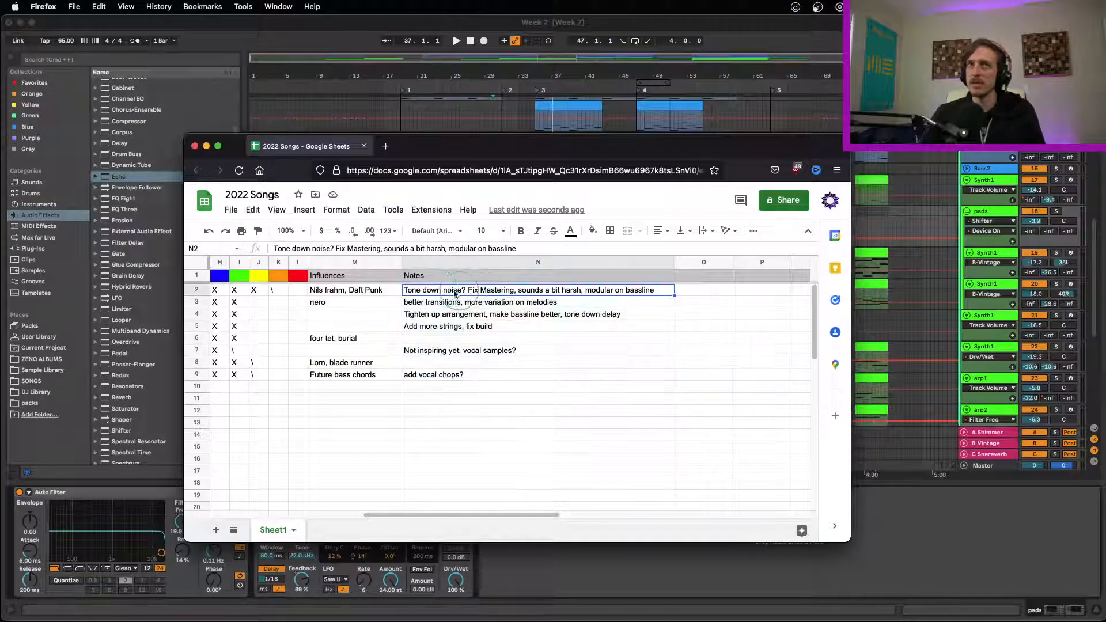
pyautogui.doubleClick(441, 290)
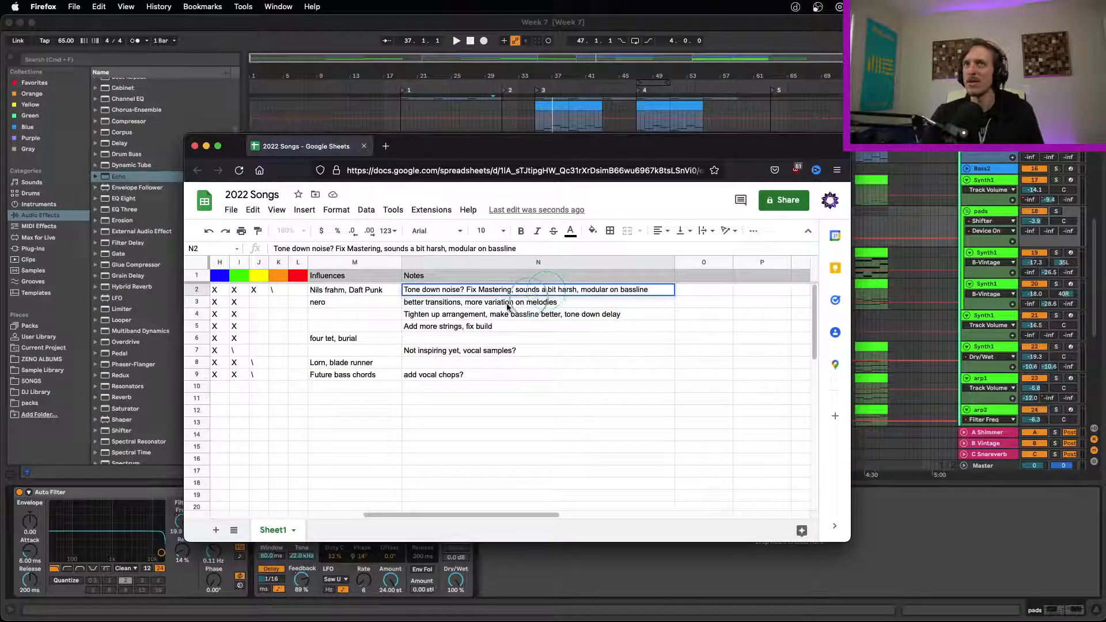
pyautogui.click(506, 305)
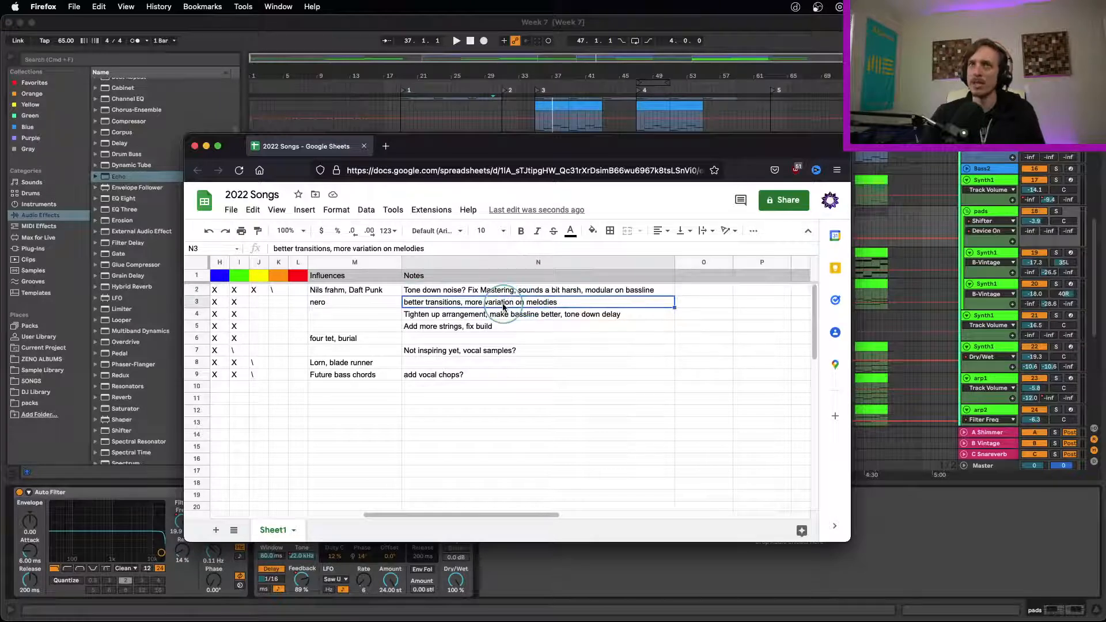
pyautogui.click(491, 317)
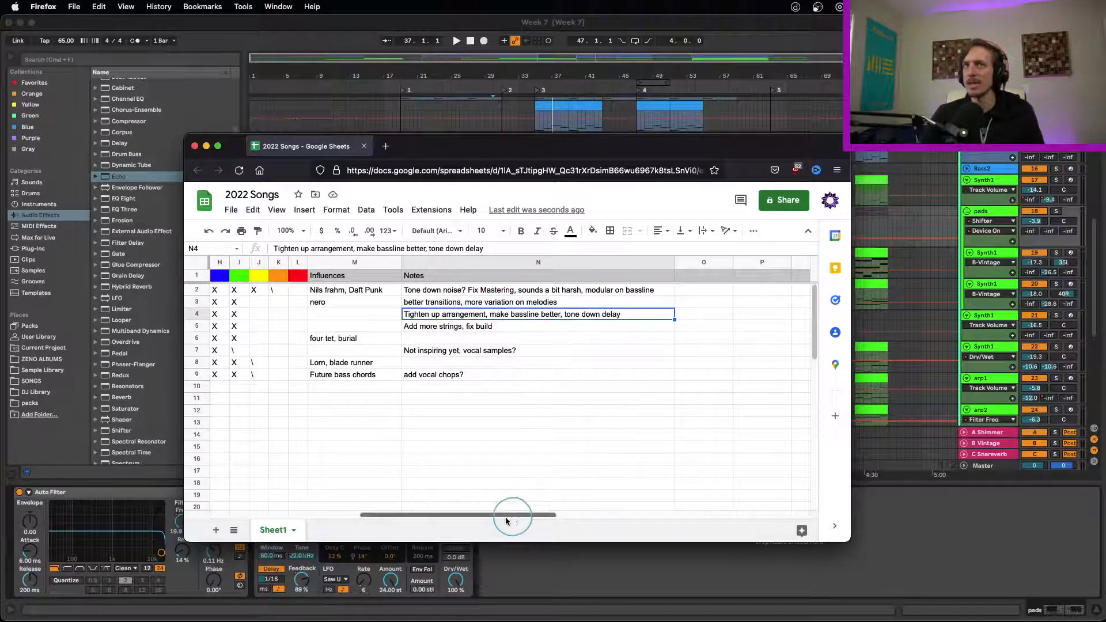
pyautogui.moveTo(506, 517); pyautogui.dragTo(400, 467)
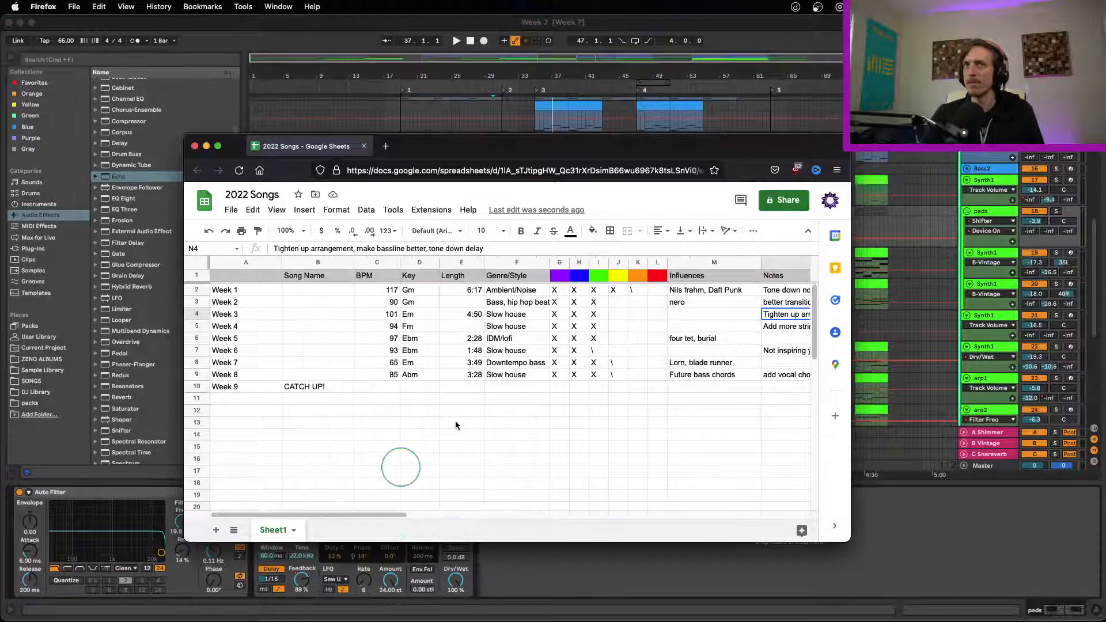
# Highlight the Week 1 to Week 8 entries from Song Name through the yellow column, ending on Week 8's orange cell.
pyautogui.click(307, 292)
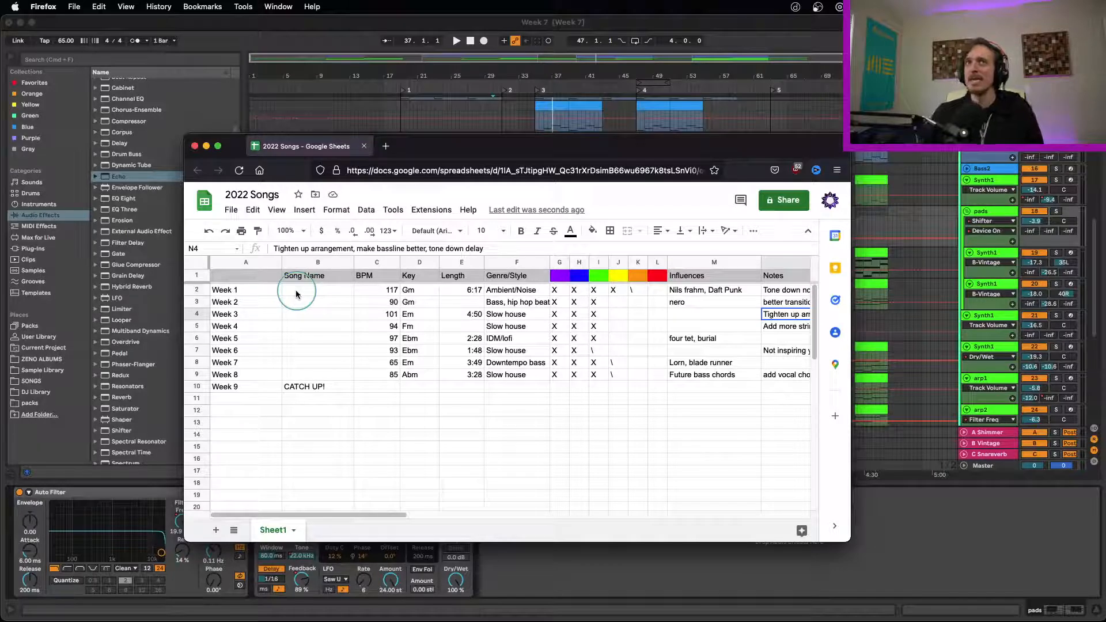
pyautogui.click(298, 291)
pyautogui.moveTo(323, 302); pyautogui.dragTo(638, 372)
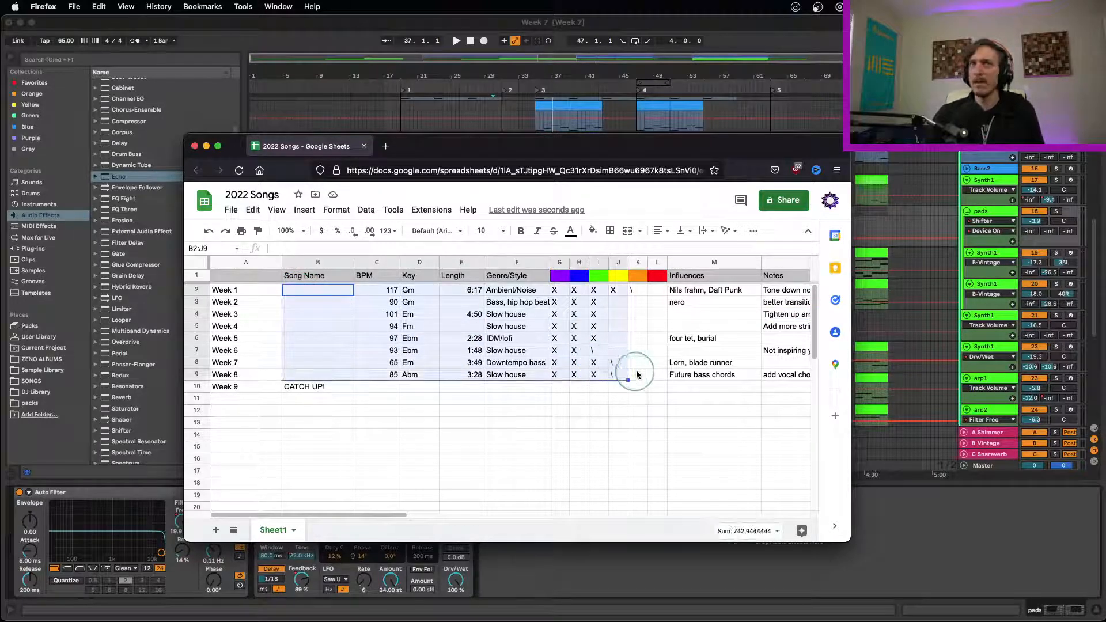
pyautogui.click(638, 374)
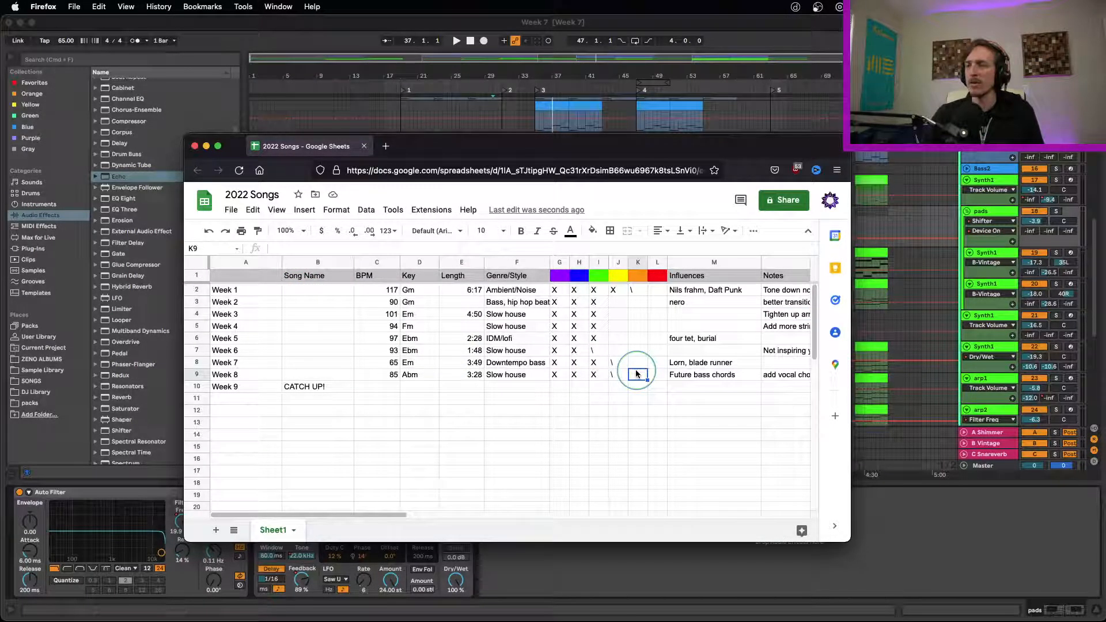
# Review Week 6's Song Name and green cells and highlight the Week 1 to Week 8 entries from Song Name through Genre/Style.
pyautogui.click(340, 351)
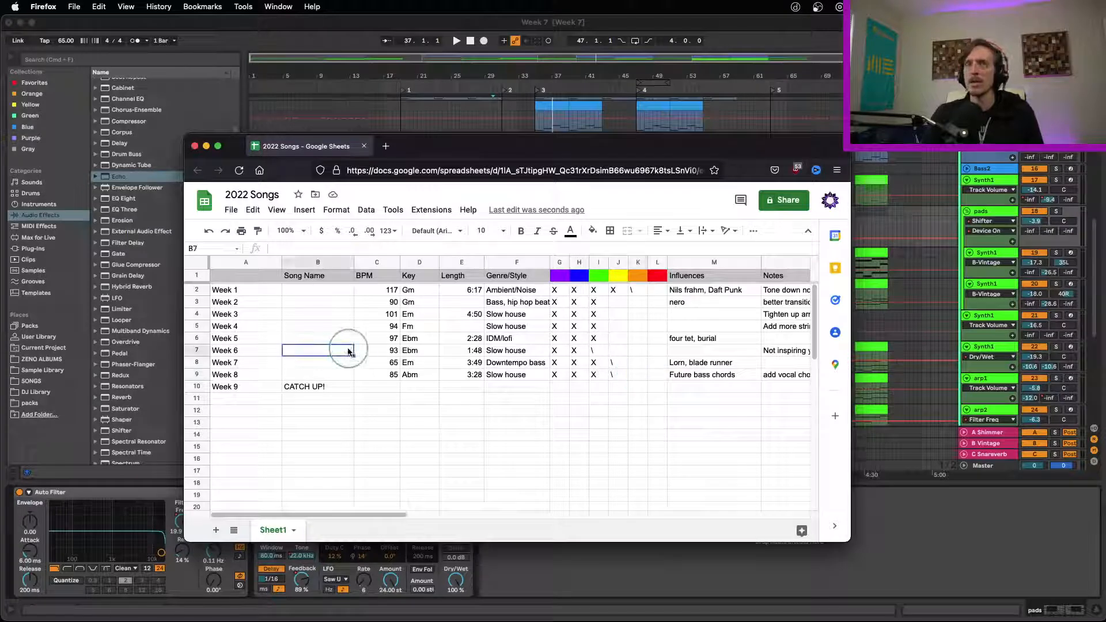
pyautogui.click(598, 350)
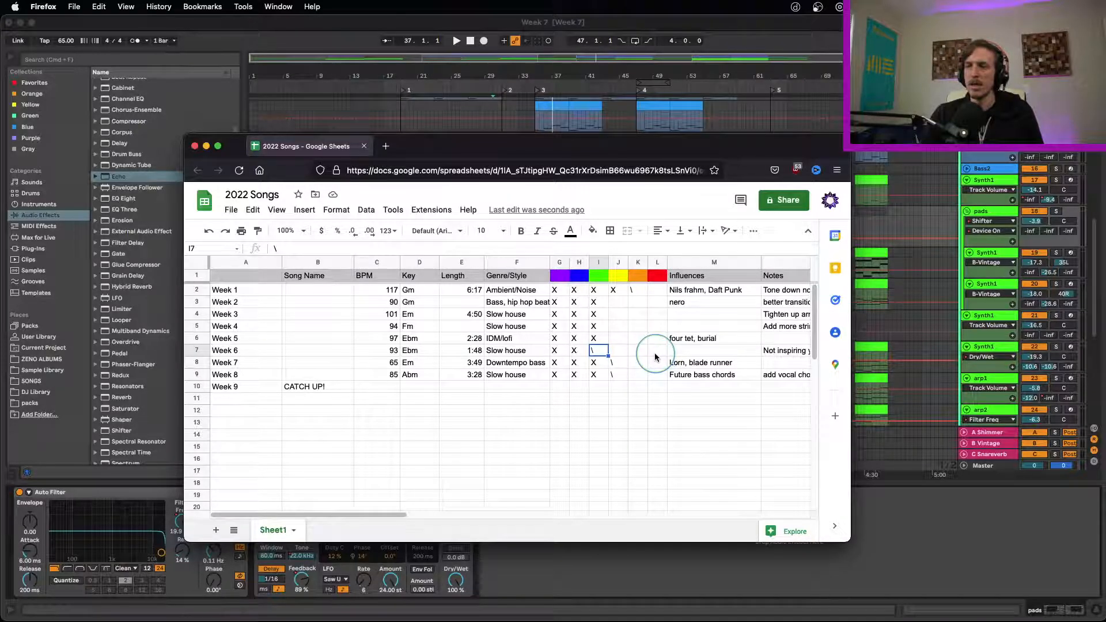
pyautogui.moveTo(305, 290); pyautogui.dragTo(422, 368)
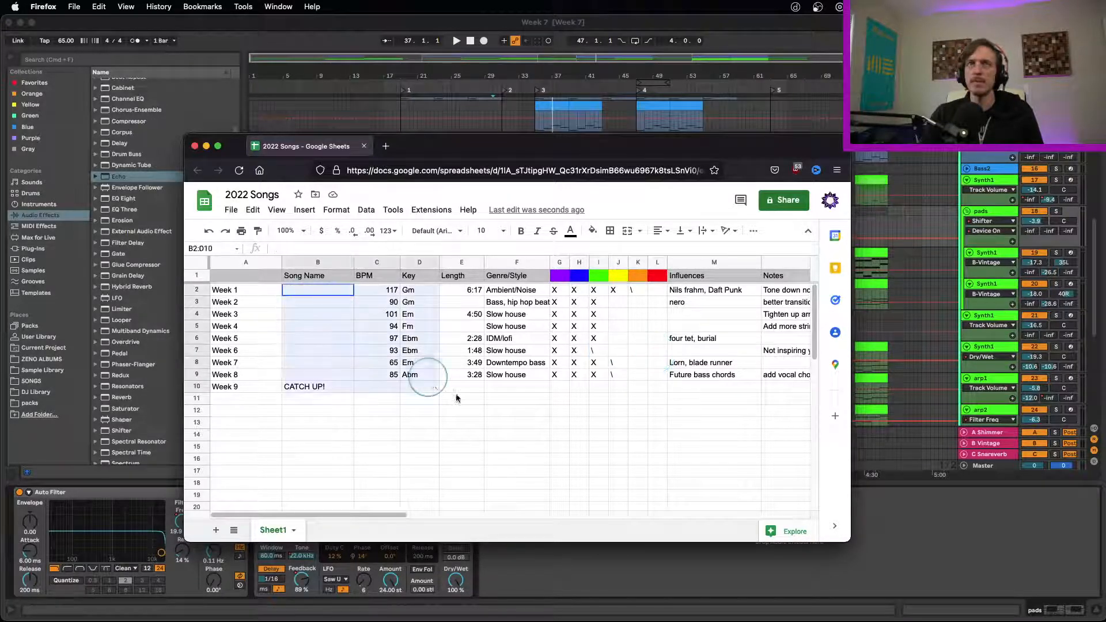
pyautogui.click(466, 375)
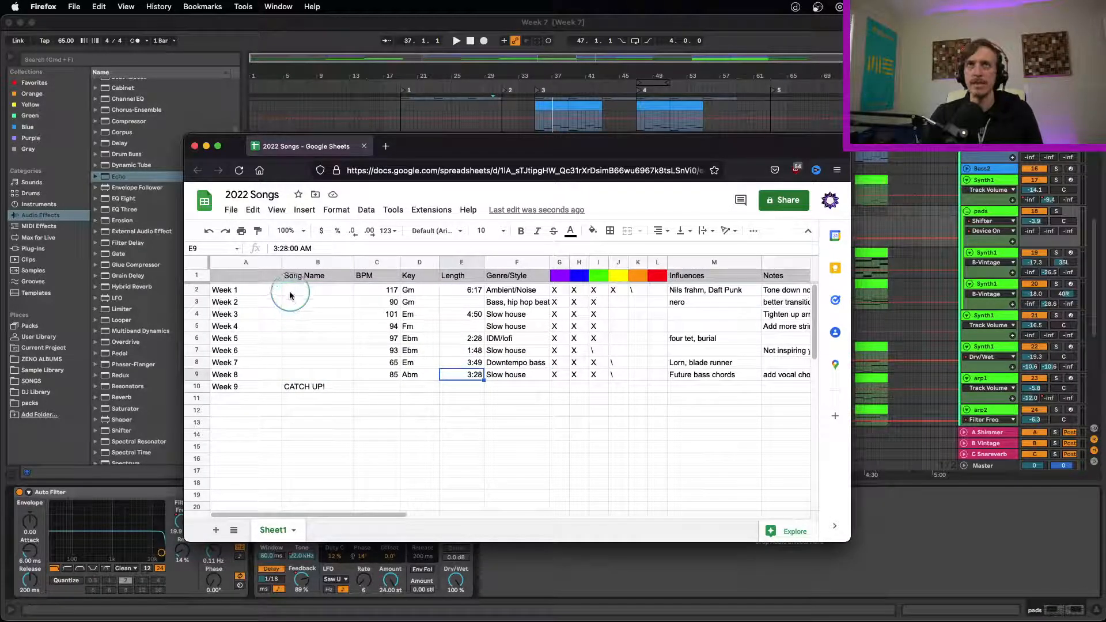
pyautogui.moveTo(291, 290); pyautogui.dragTo(534, 381)
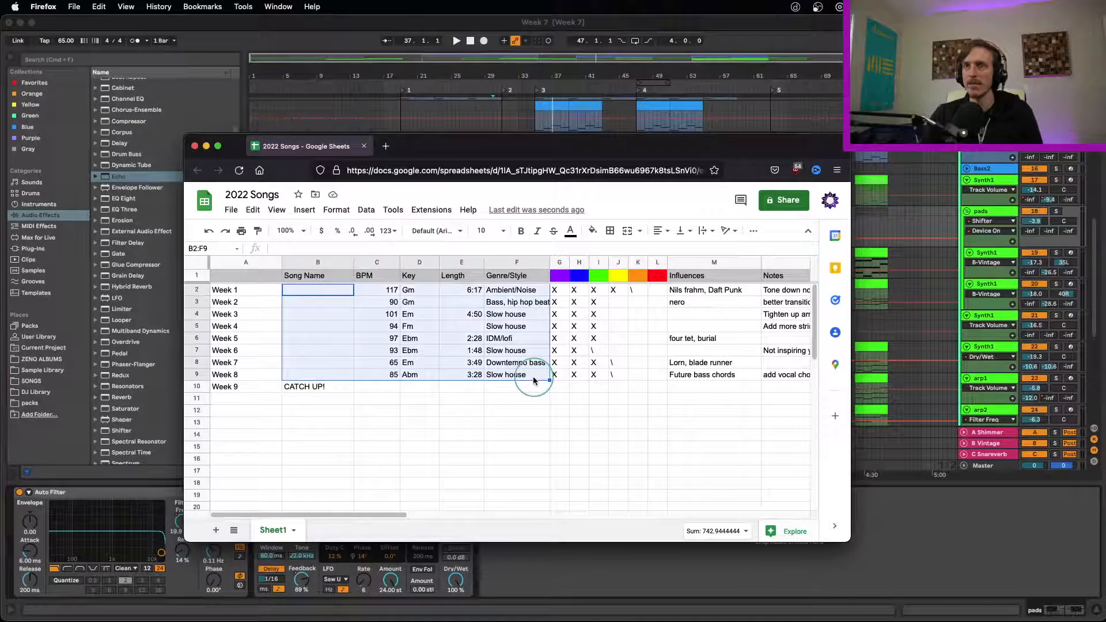
pyautogui.click(369, 352)
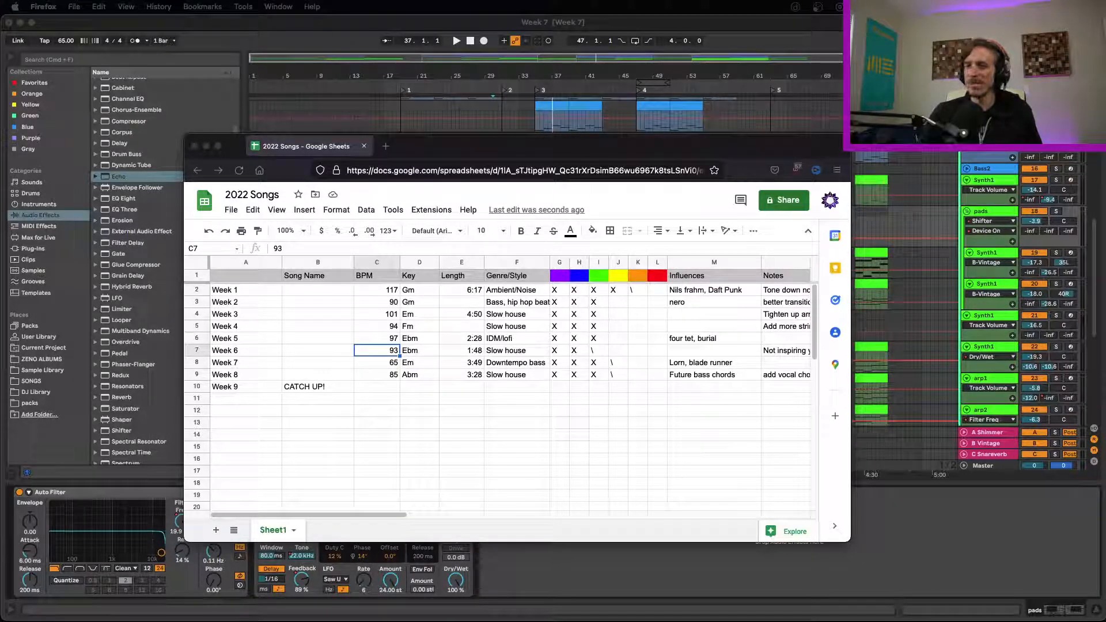
# Highlight the Week 1 to Week 8 entries from Song Name through Influences, ending on Week 1's empty Song Name cell.
pyautogui.click(606, 355)
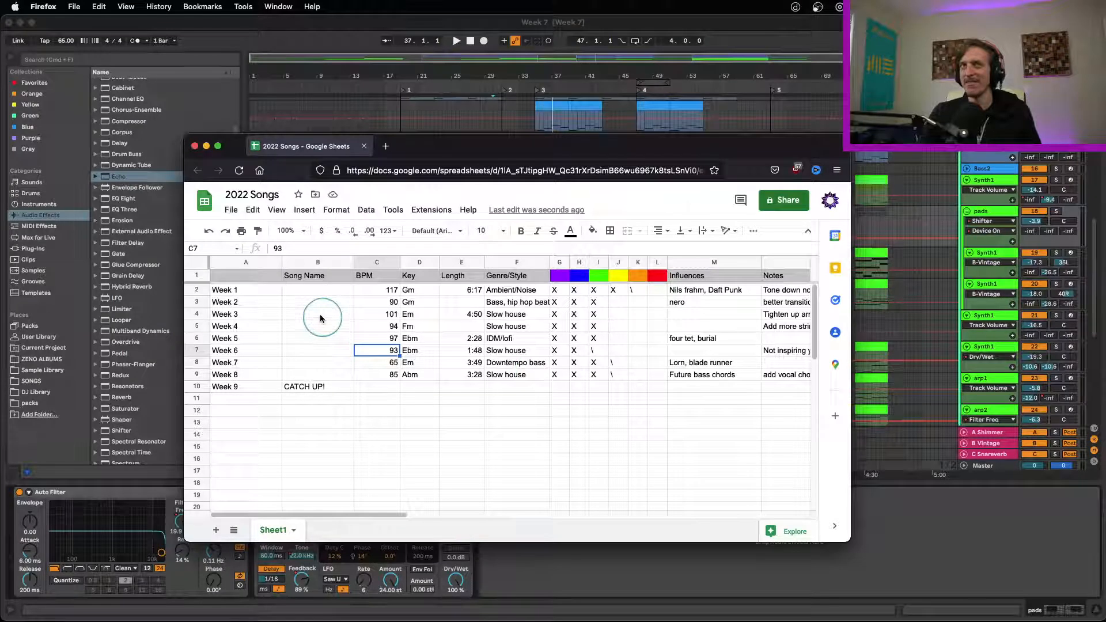
pyautogui.moveTo(318, 290); pyautogui.dragTo(742, 376)
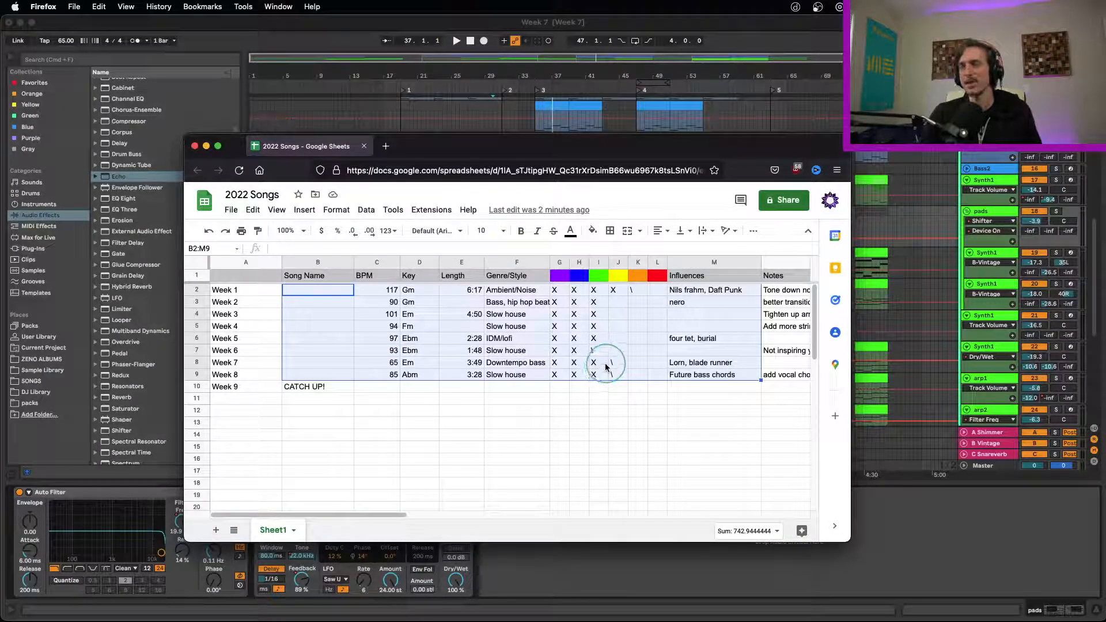
pyautogui.click(532, 375)
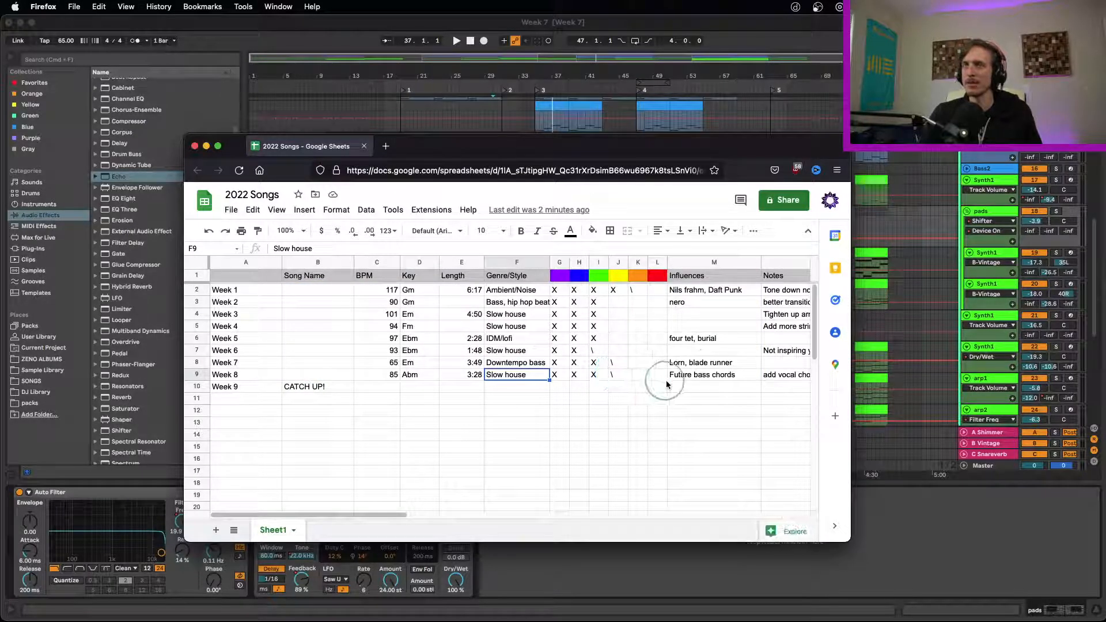
pyautogui.moveTo(667, 385); pyautogui.dragTo(319, 305)
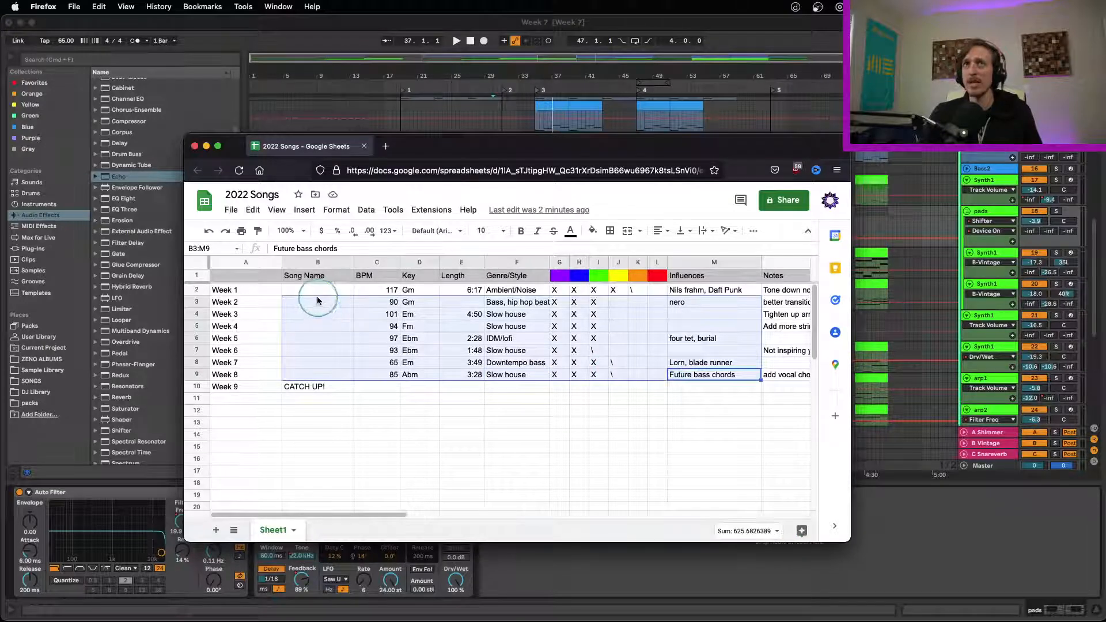
pyautogui.click(332, 291)
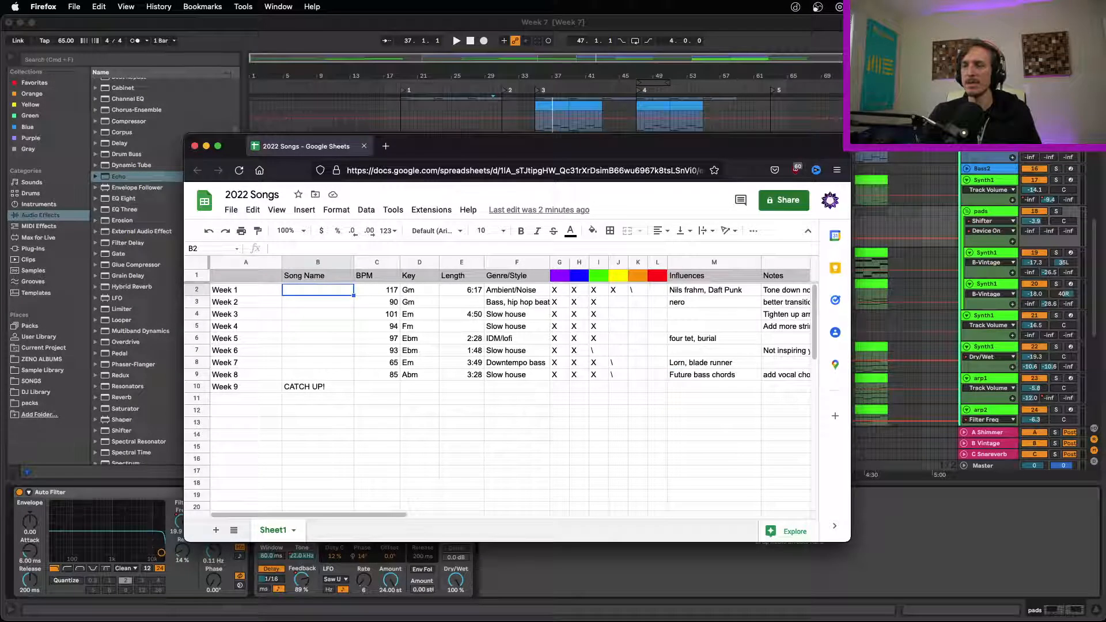
# Return to the spreadsheet and highlight the entries from Week 8's Influences back to Week 1, ending on Week 4's Song Name cell.
pyautogui.press('super+Tab')
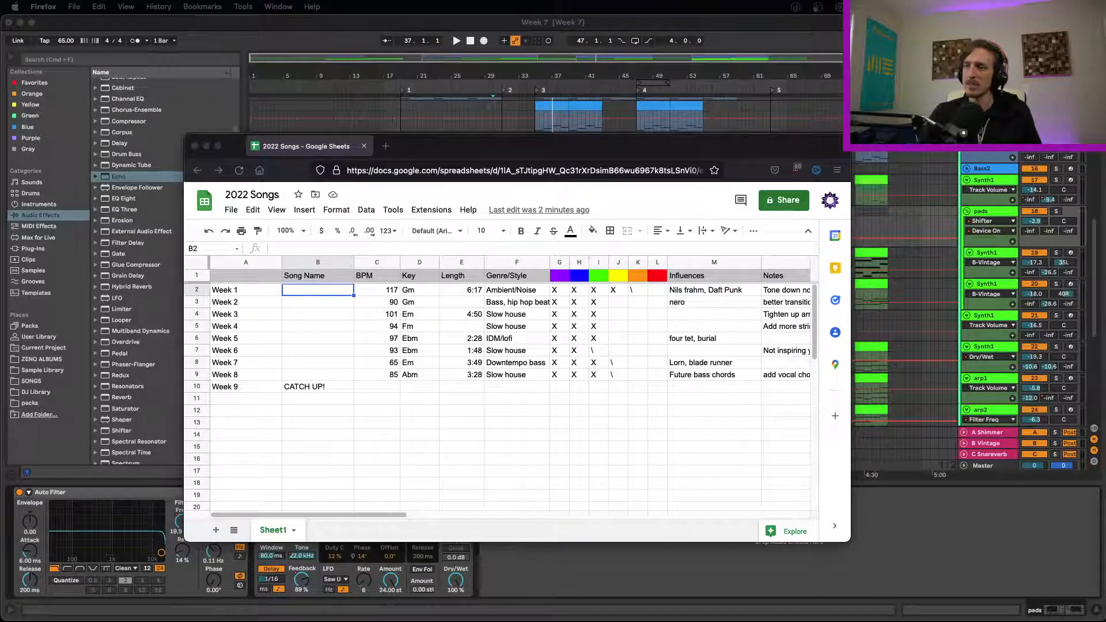
pyautogui.click(569, 385)
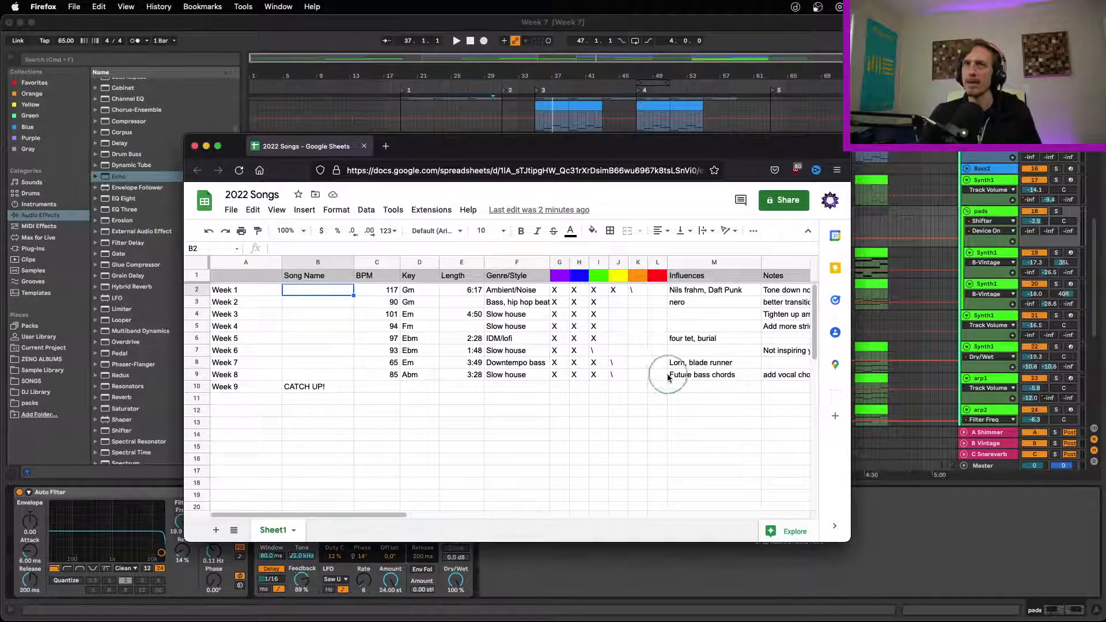
pyautogui.moveTo(678, 376); pyautogui.dragTo(266, 297)
pyautogui.click(340, 329)
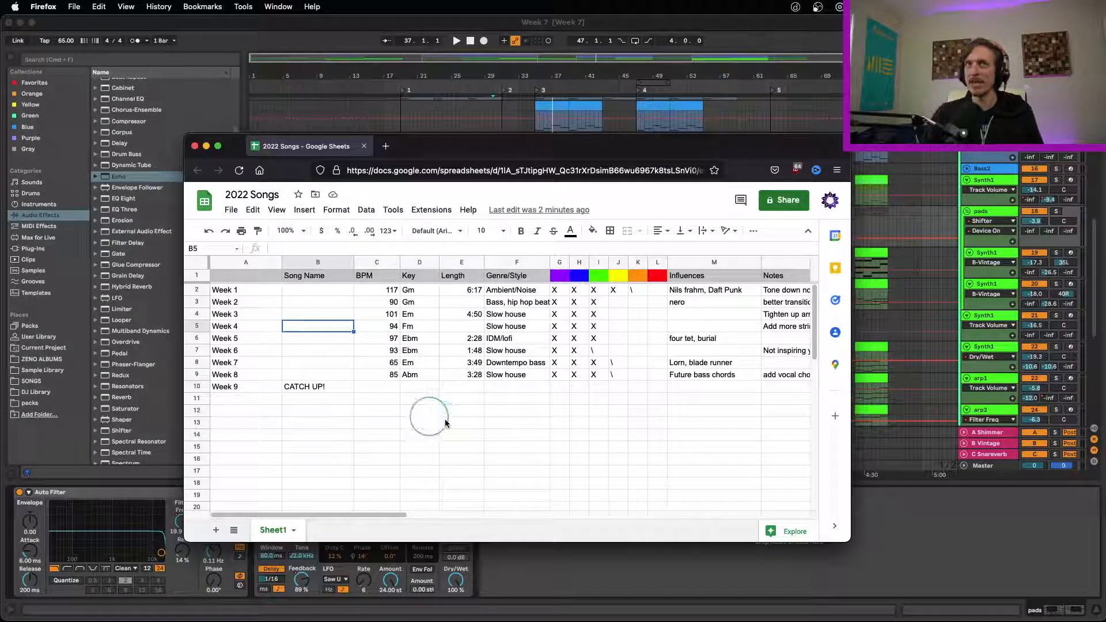
# Go over the empty Song Name cells in the rows below Week 9, ending on row 12.
pyautogui.click(344, 412)
pyautogui.click(340, 436)
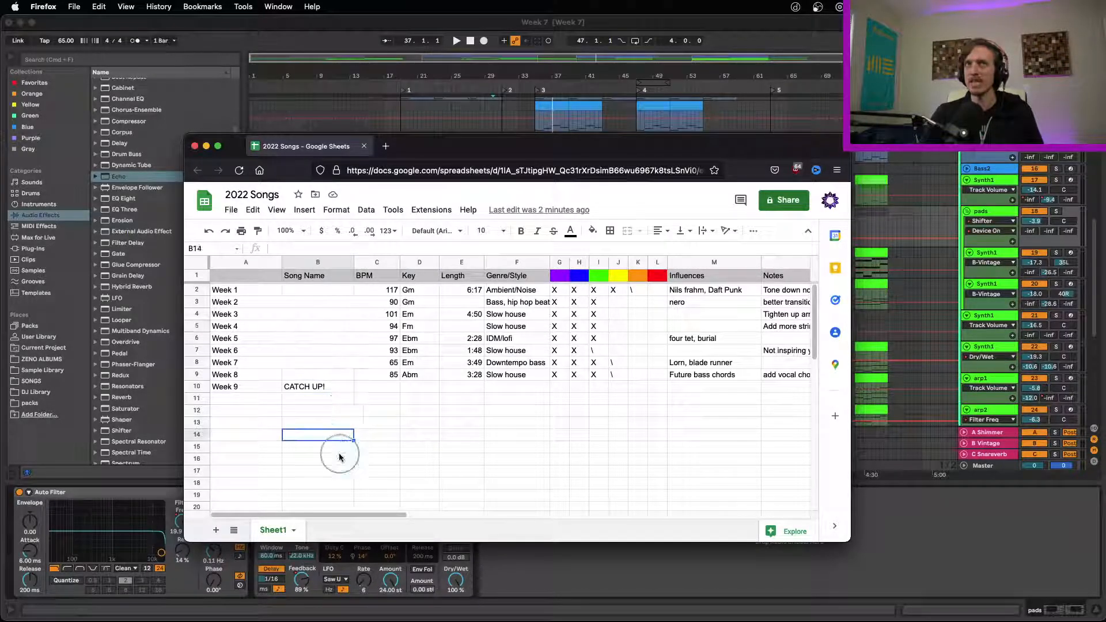
pyautogui.click(339, 398)
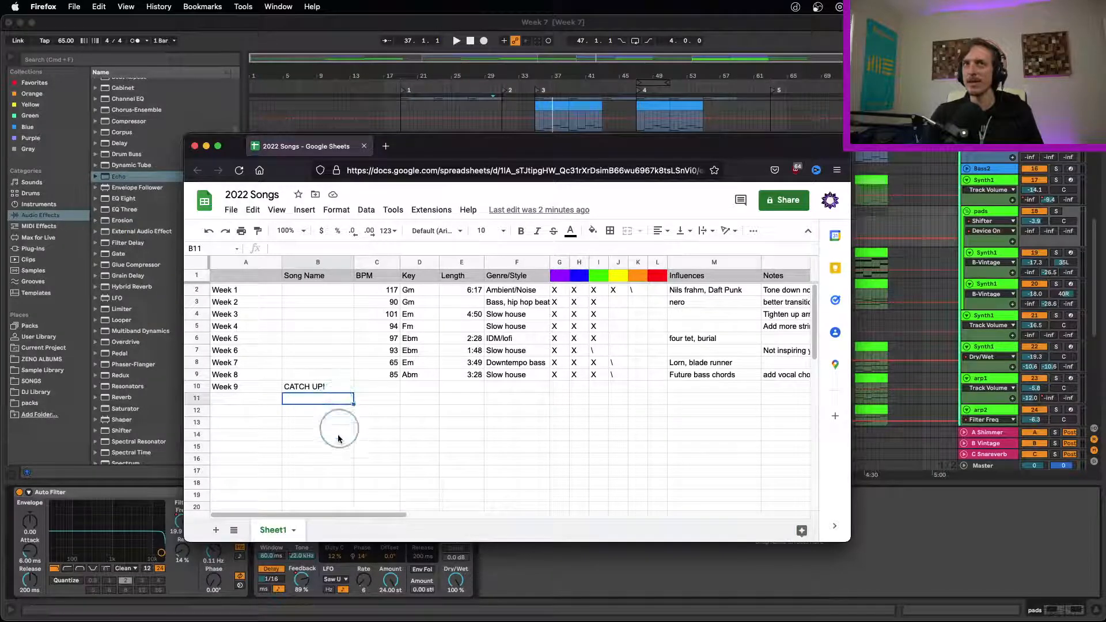
pyautogui.press('Down')
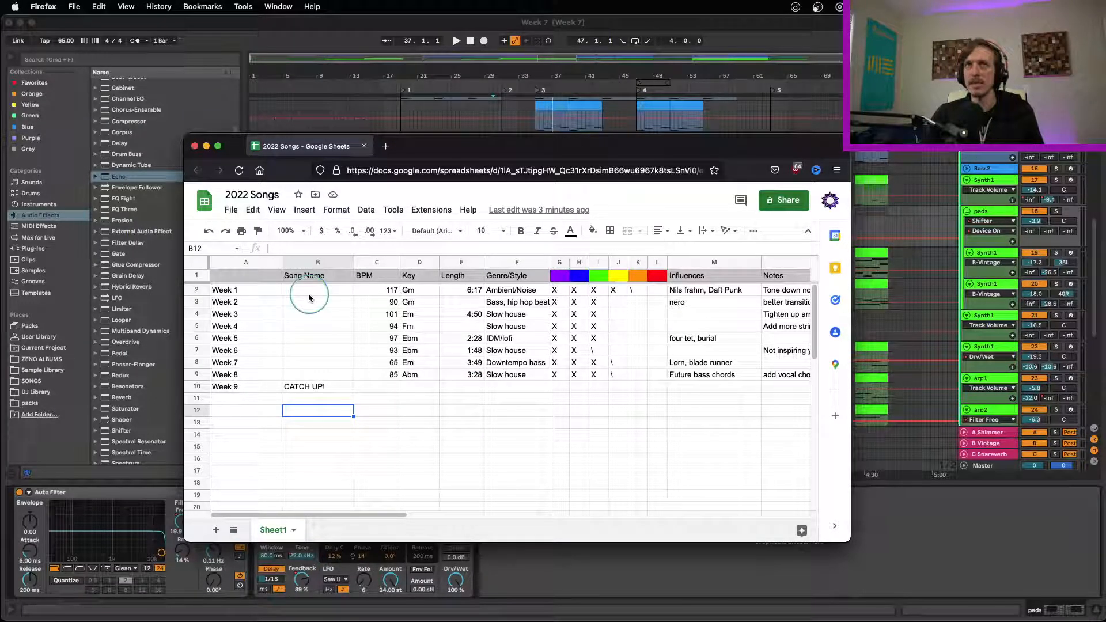
# Highlight the Week 1 to Week 7 entries from Song Name through Genre/Style, ending on Week 8's purple cell.
pyautogui.moveTo(309, 295); pyautogui.dragTo(454, 361)
pyautogui.click(454, 362)
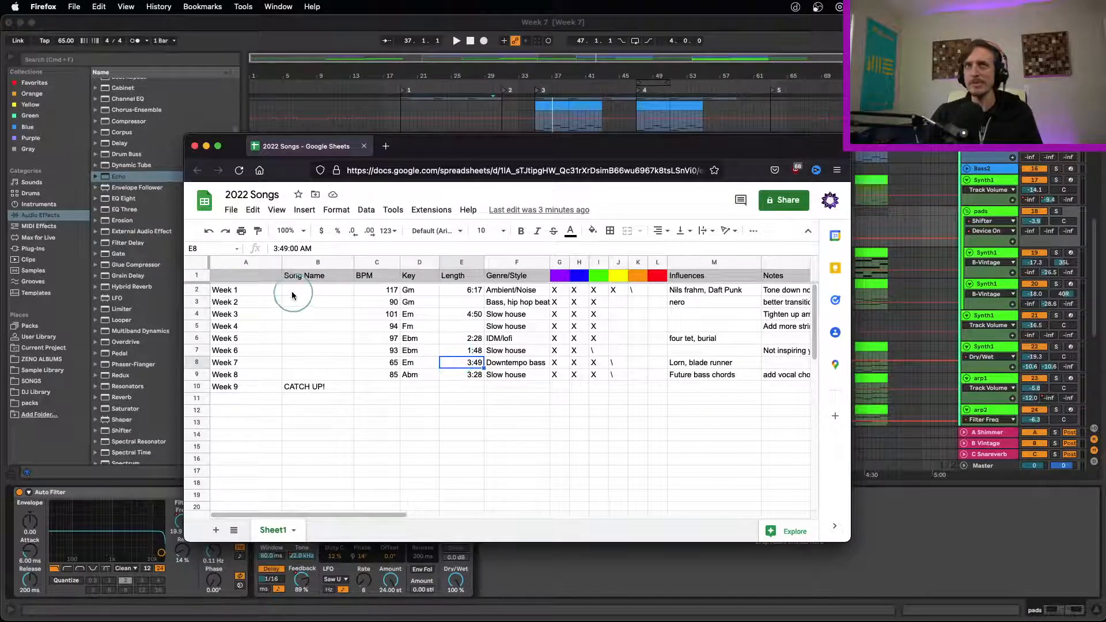
pyautogui.moveTo(294, 289); pyautogui.dragTo(503, 364)
pyautogui.click(559, 375)
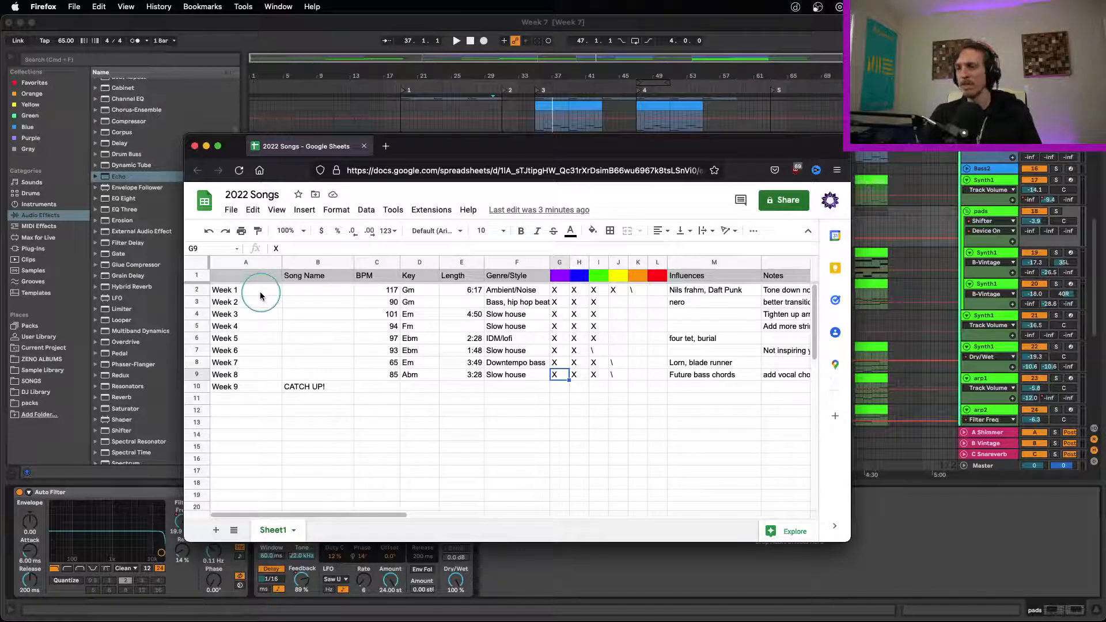
# Highlight the weekly rows from Week 1 through Influences and the Week 1 and 2 entries, ending on Week 5's Song Name cell.
pyautogui.moveTo(259, 291); pyautogui.dragTo(742, 407)
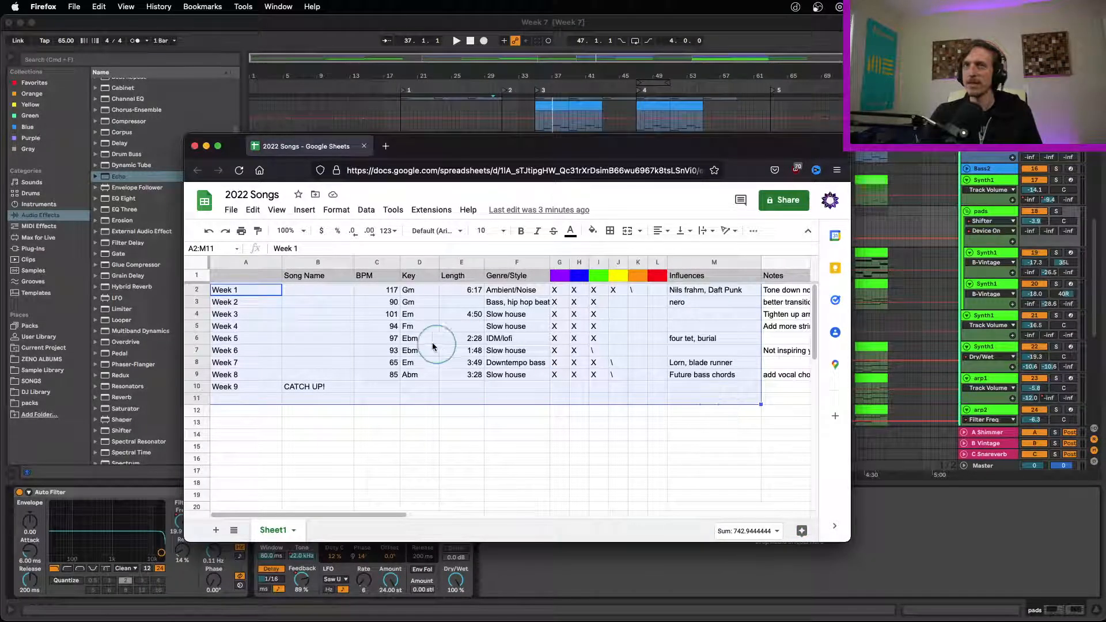
pyautogui.click(656, 290)
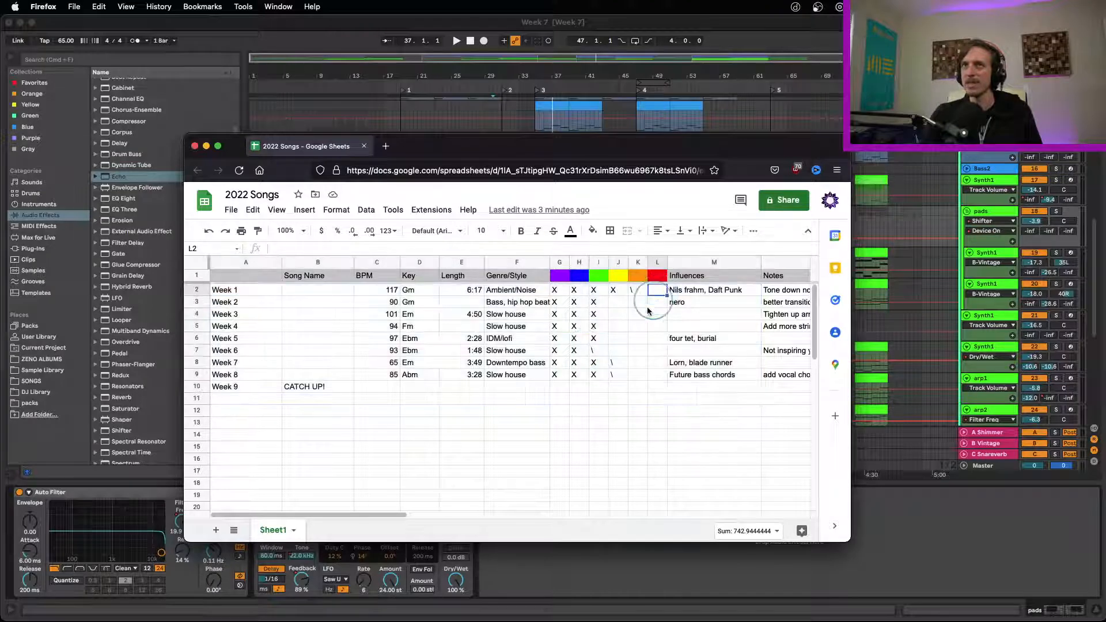
pyautogui.moveTo(246, 289); pyautogui.dragTo(503, 299)
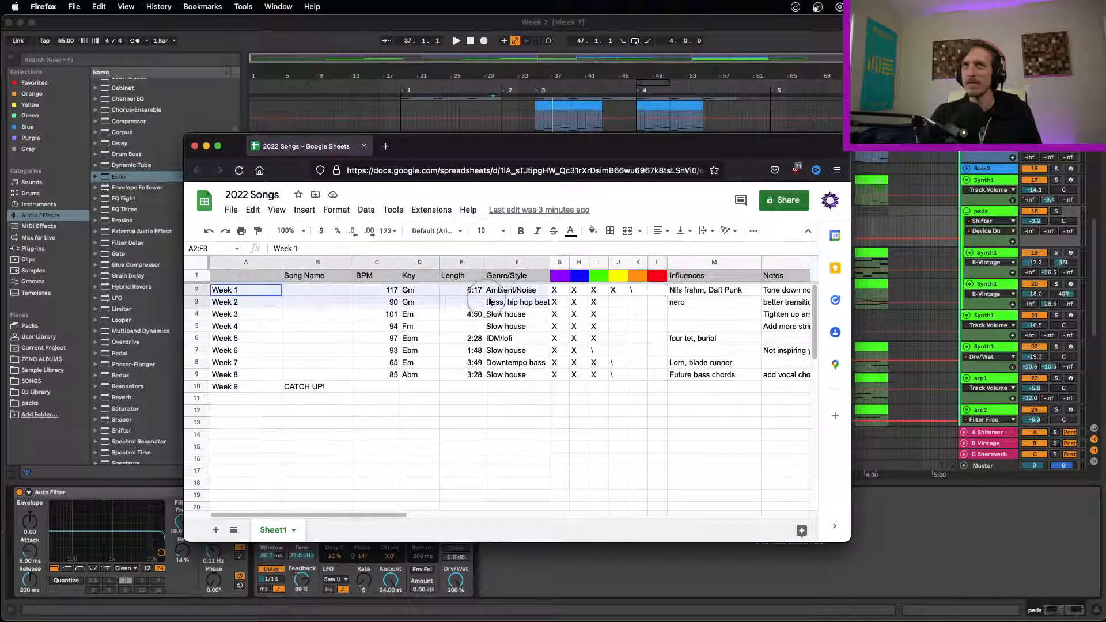
pyautogui.click(341, 336)
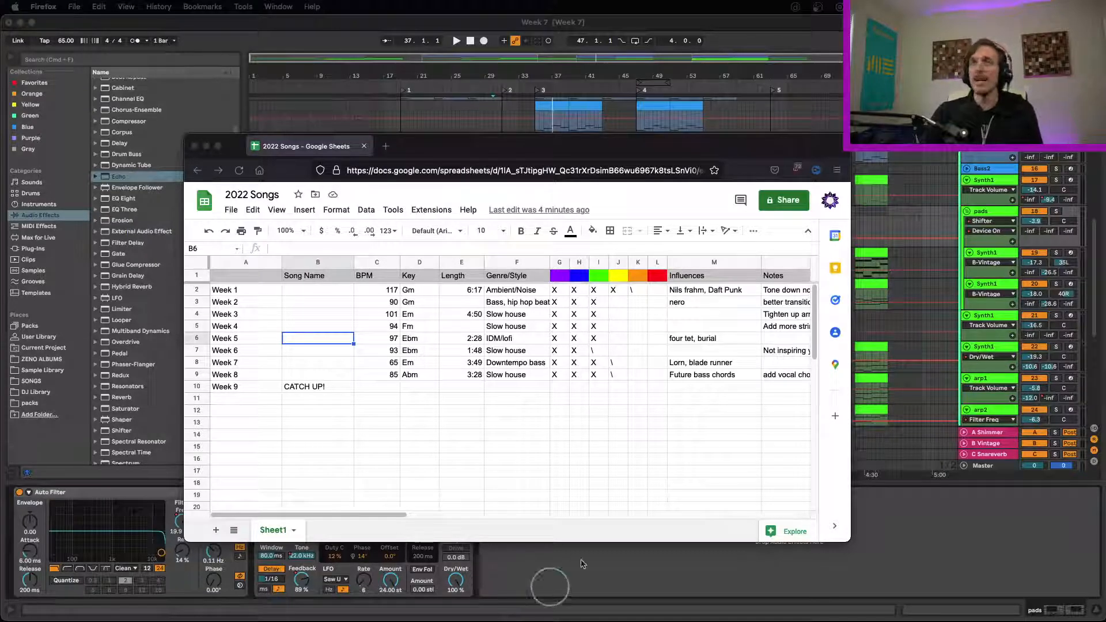
# Switch to Ableton Live and look through the Week 7 arrangement from the drum tracks down to the FX tracks and arps.
pyautogui.click(994, 215)
pyautogui.moveTo(1093, 254); pyautogui.dragTo(1098, 118)
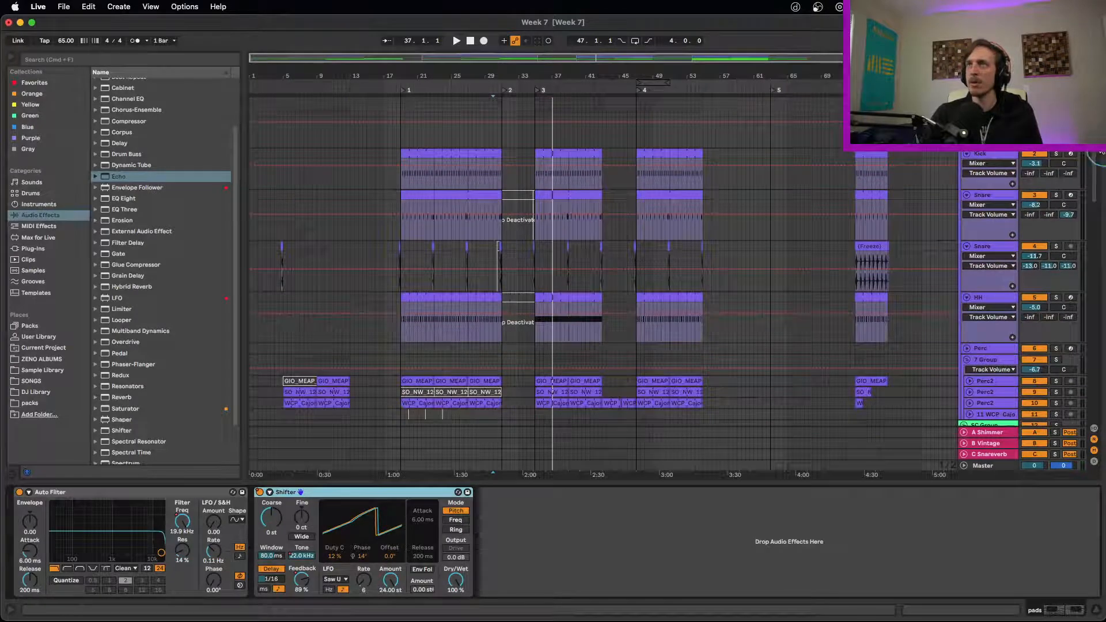
pyautogui.moveTo(1097, 173); pyautogui.dragTo(1077, 400)
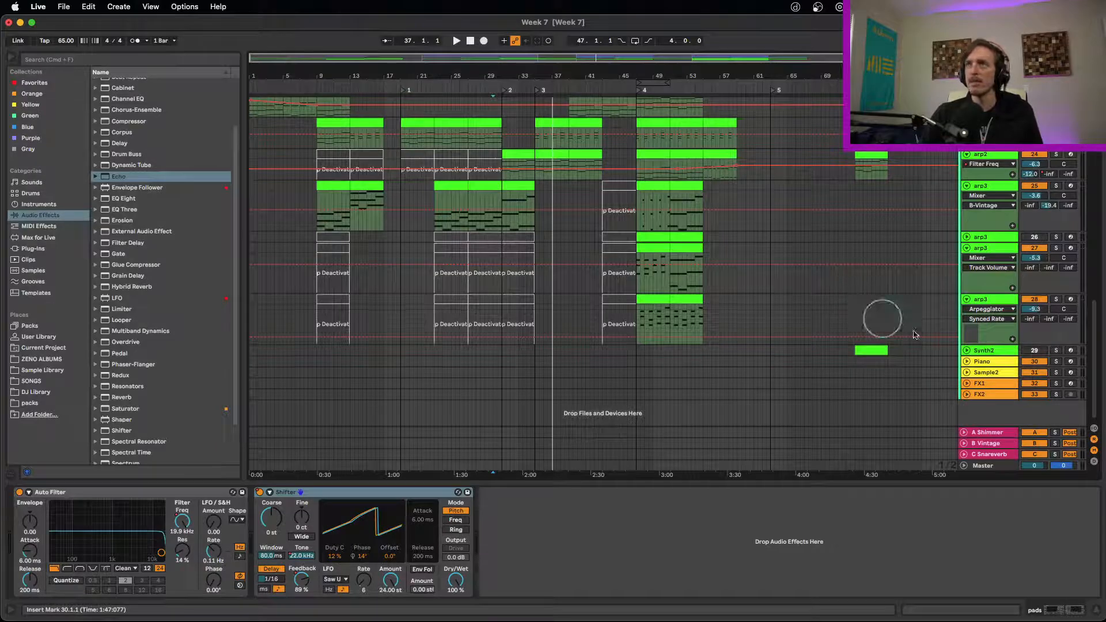
pyautogui.scroll(3, 916, 331)
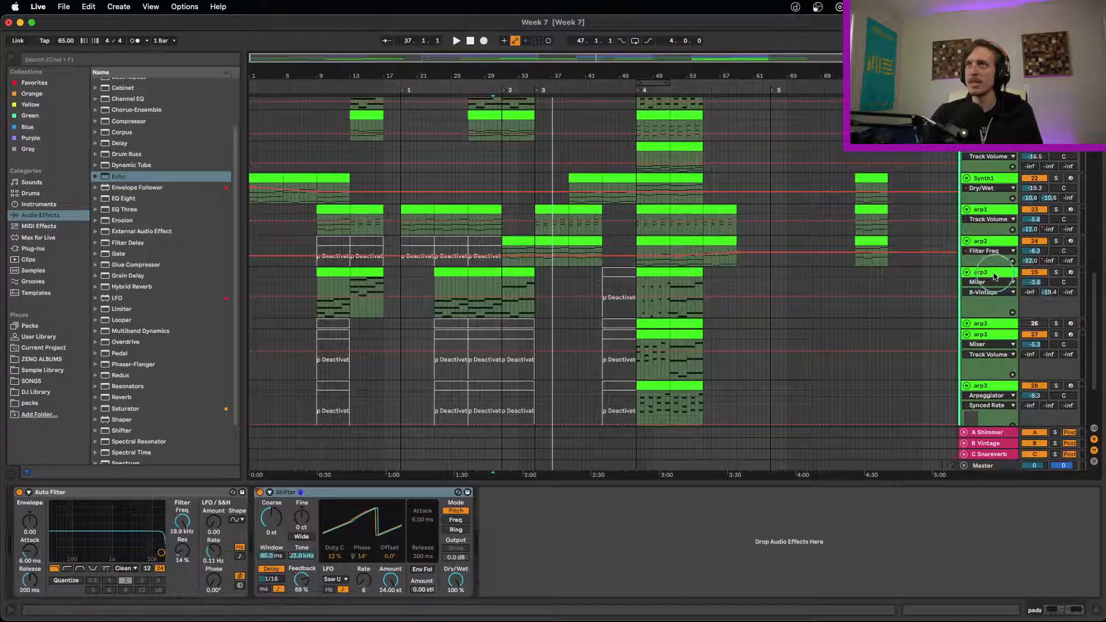
# Colour arp3 track 25 red and set its track colour back to bright green.
pyautogui.click(986, 273)
pyautogui.rightClick(988, 277)
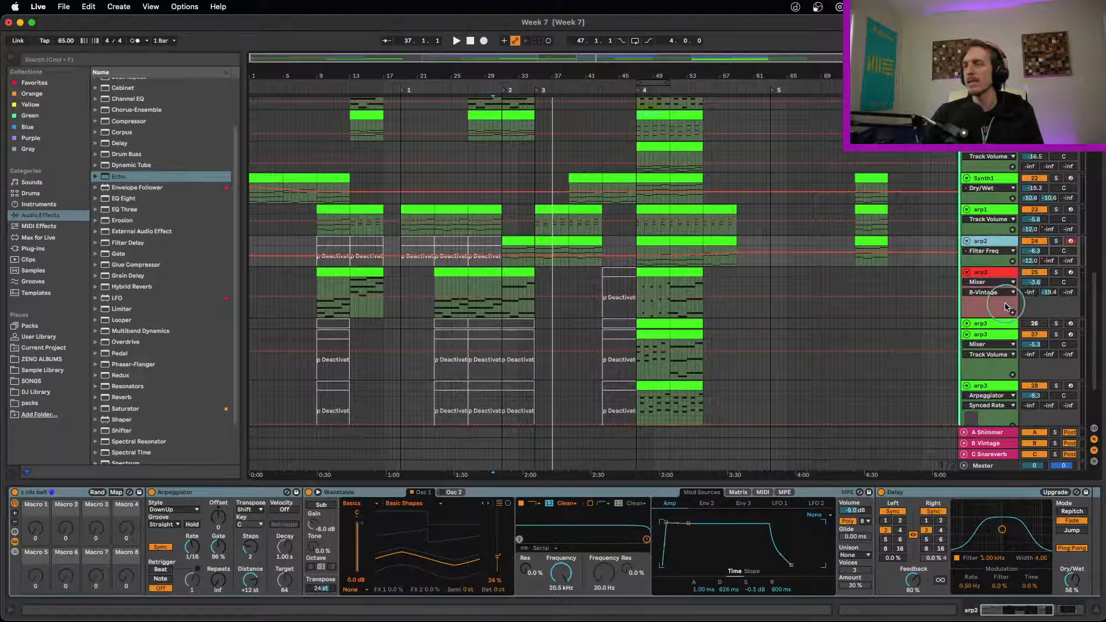
pyautogui.click(985, 276)
pyautogui.click(934, 297)
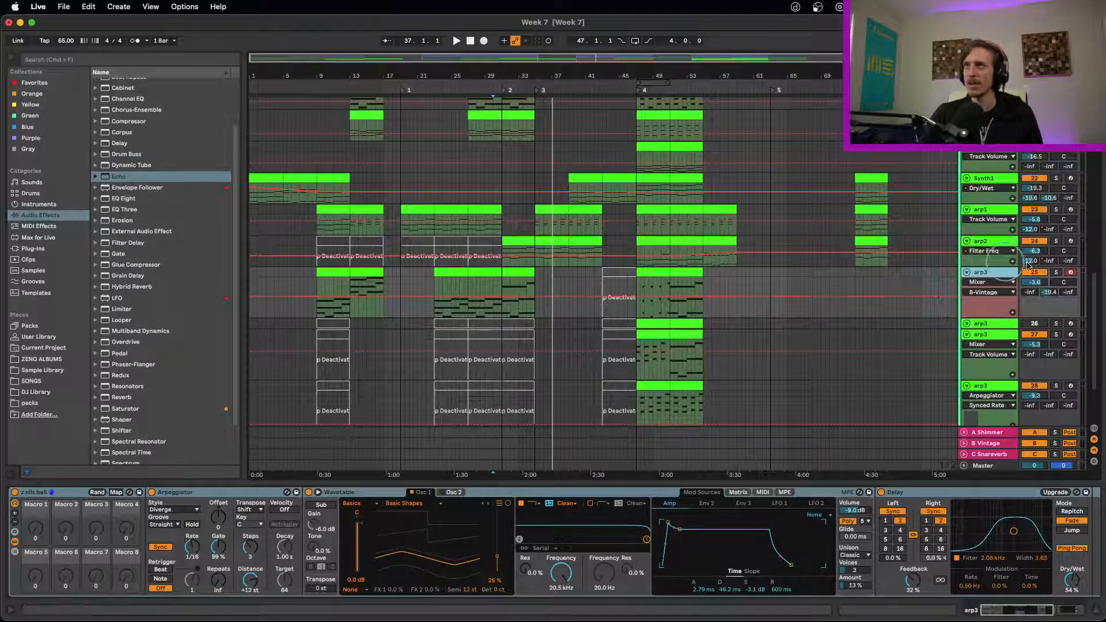
pyautogui.rightClick(997, 276)
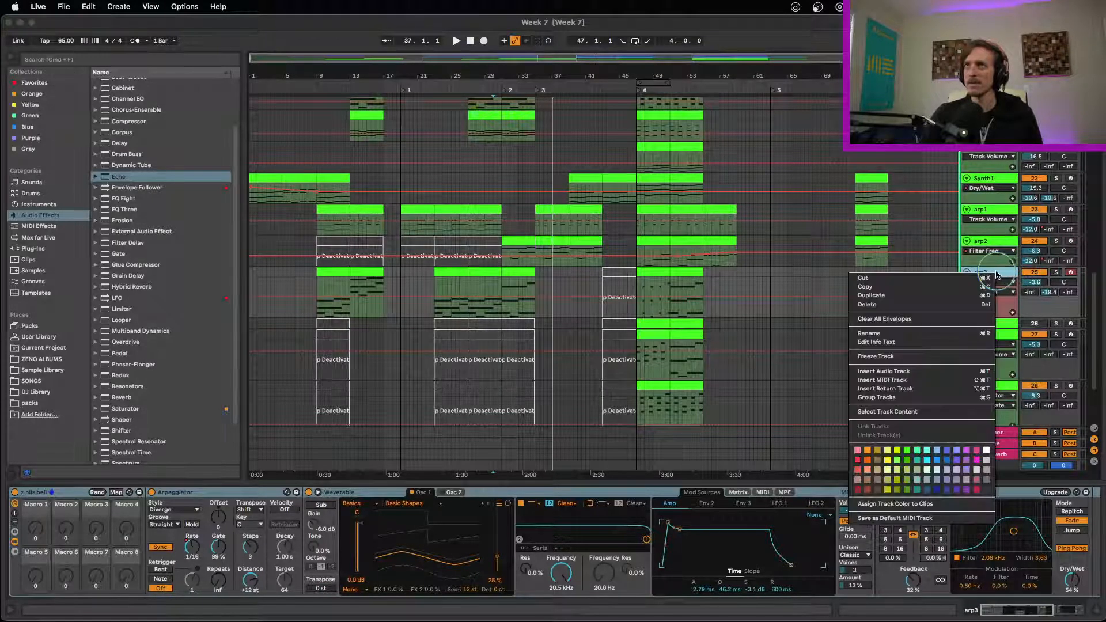
pyautogui.click(906, 450)
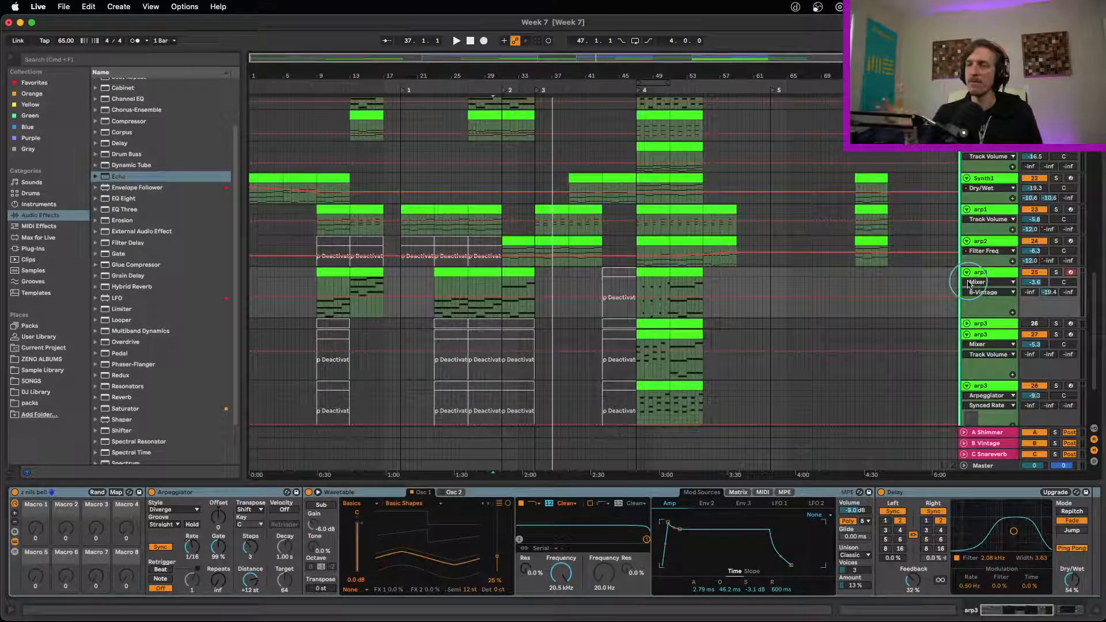
# Colour arp3 tracks 25 and 26 red together and undo the colour change.
pyautogui.press('Down')
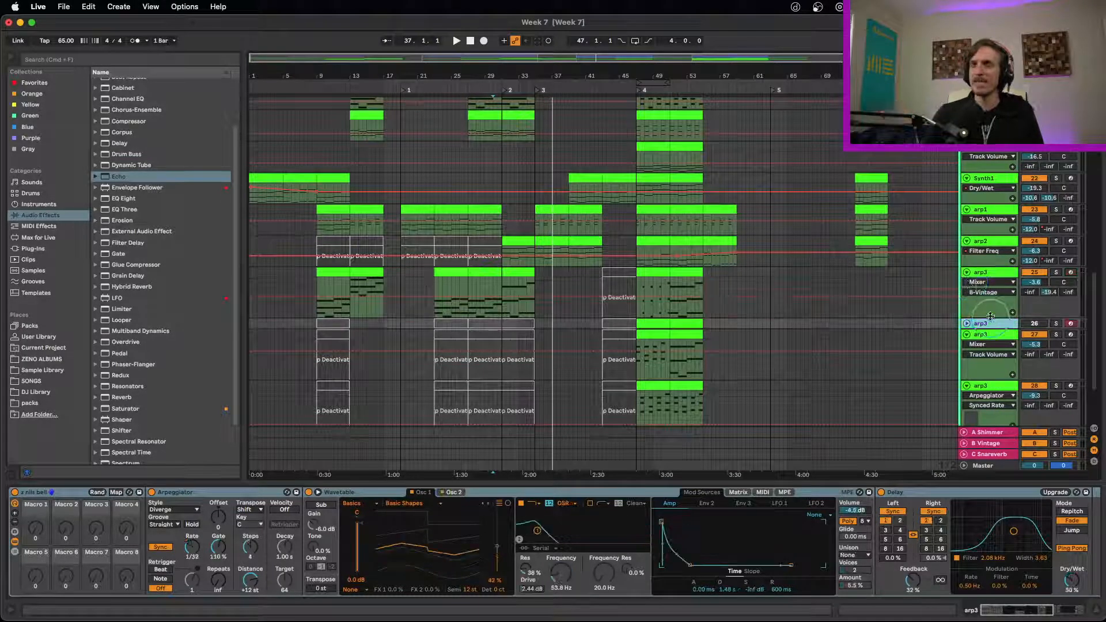
pyautogui.click(993, 273)
pyautogui.keyDown('shift'); pyautogui.click(987, 324); pyautogui.keyUp('shift')
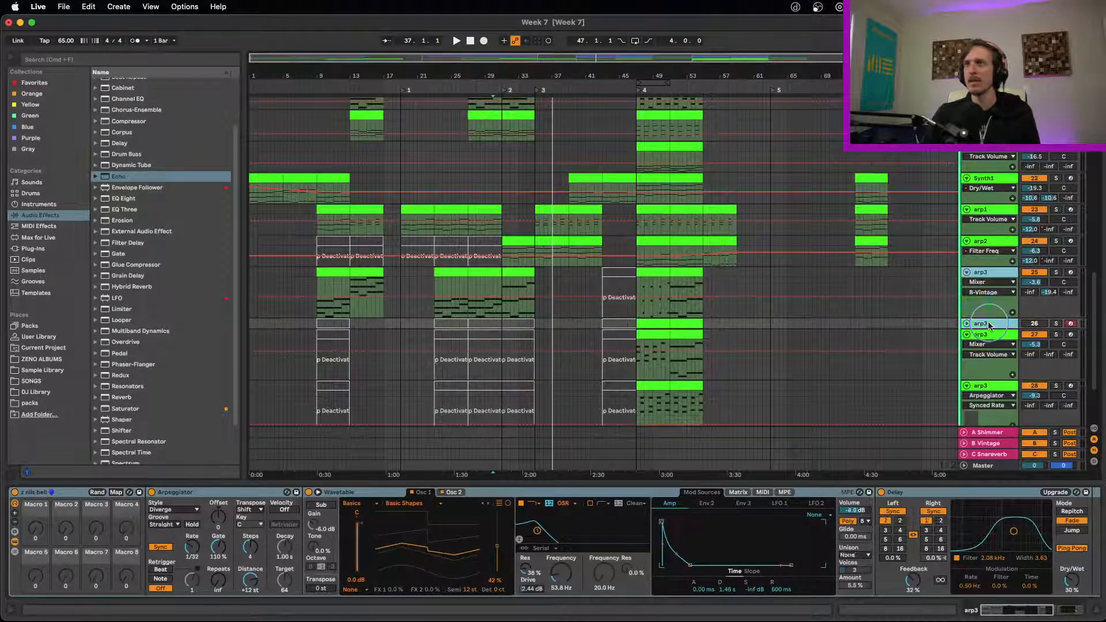
pyautogui.rightClick(988, 324)
pyautogui.click(850, 502)
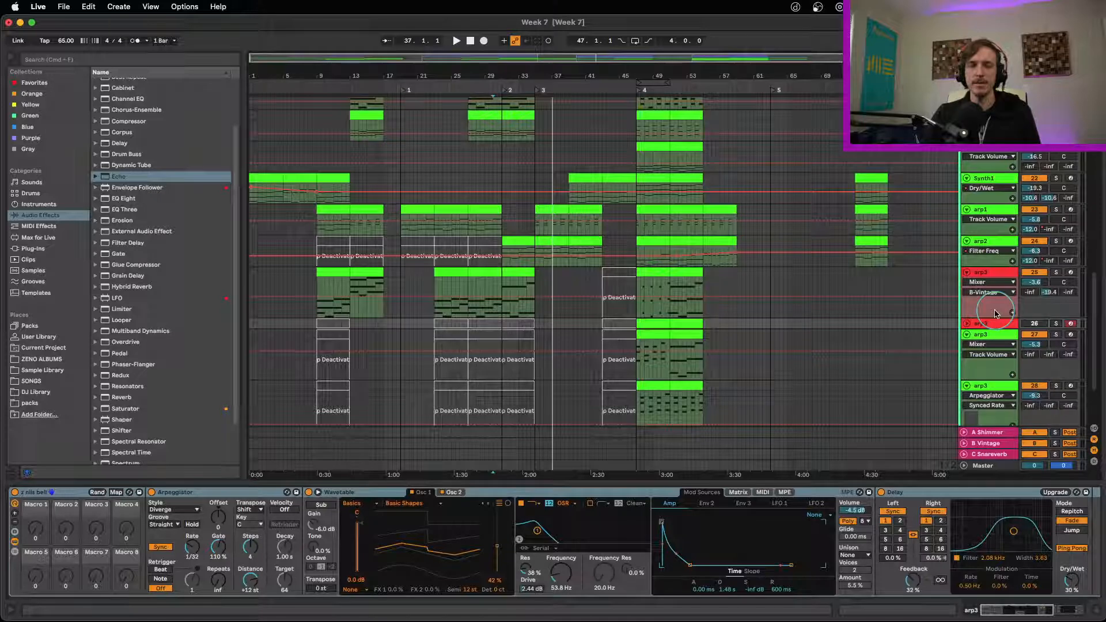
pyautogui.press('super+z')
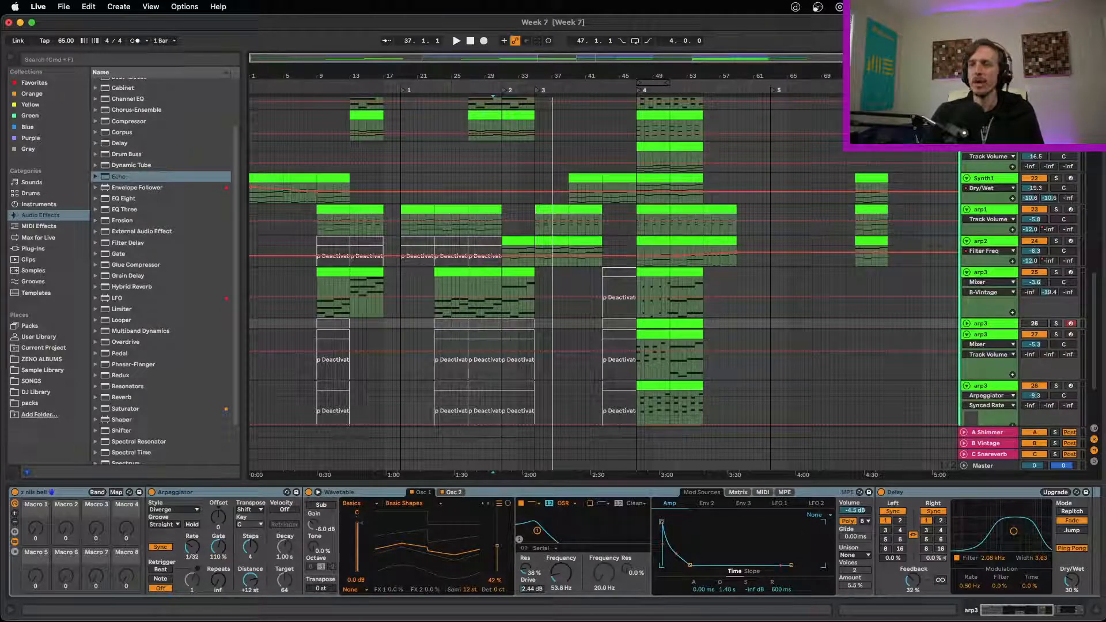
# Switch back to the 2022 Songs spreadsheet in Firefox.
pyautogui.press('super+Tab')
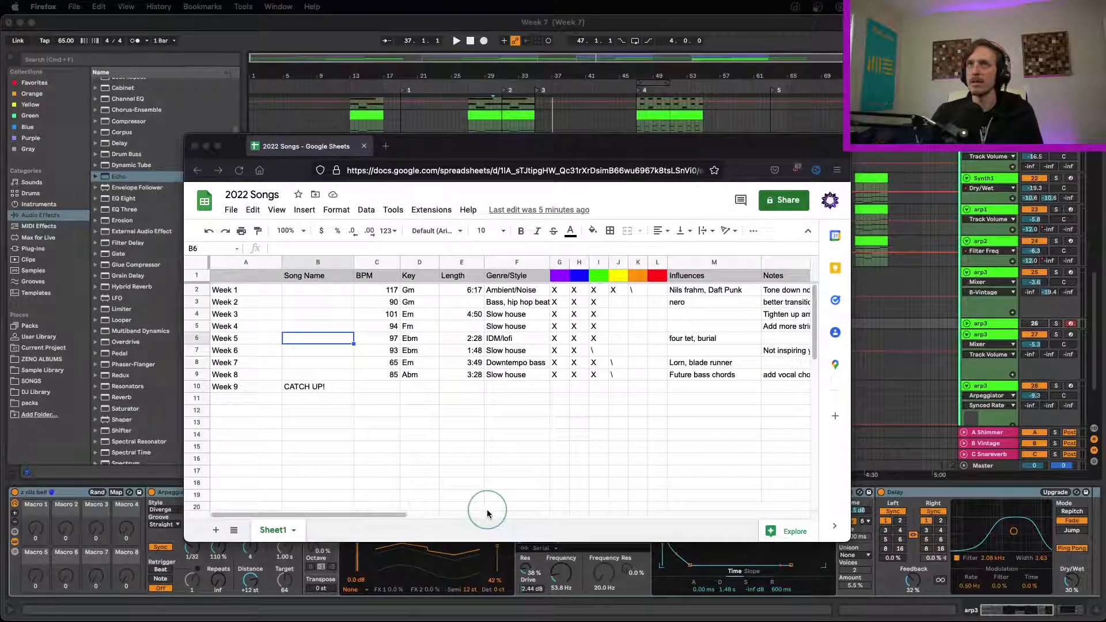
# Look over the Influences and Notes columns of the 2022 Songs sheet, including the Week 4 note, and return to the first columns.
pyautogui.moveTo(395, 513); pyautogui.dragTo(487, 515)
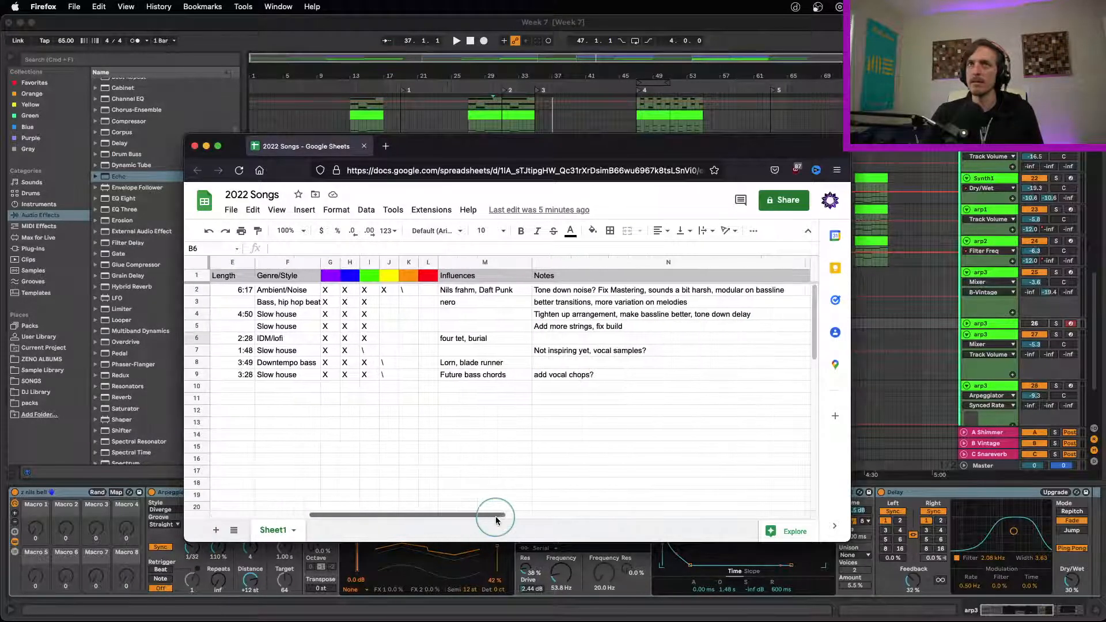
pyautogui.click(628, 327)
pyautogui.click(621, 351)
pyautogui.click(629, 329)
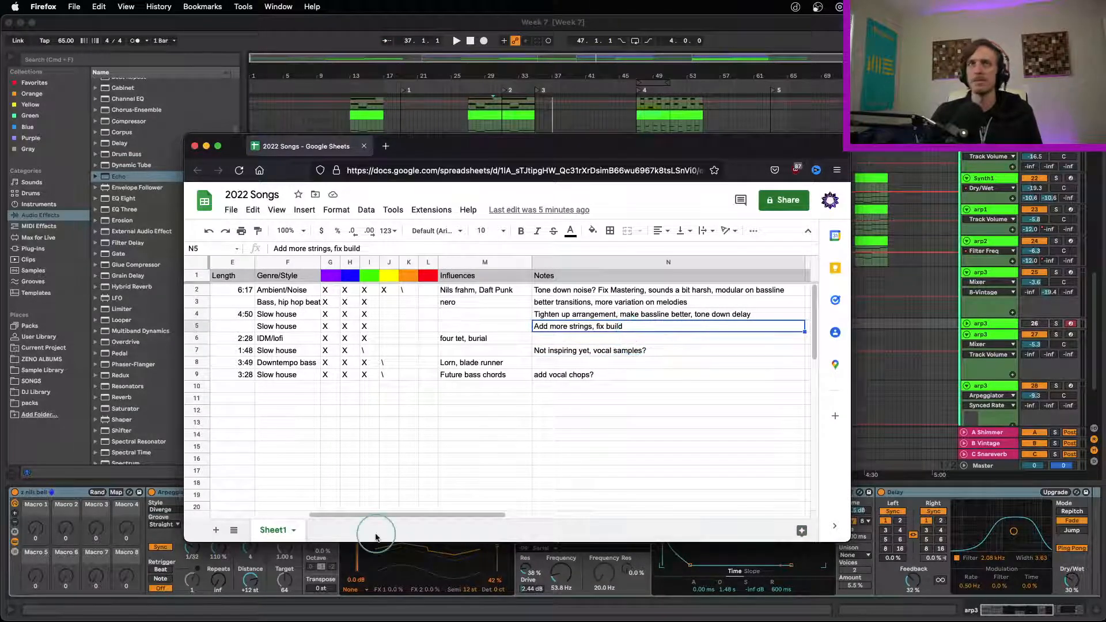
pyautogui.click(391, 515)
pyautogui.moveTo(391, 515); pyautogui.dragTo(294, 514)
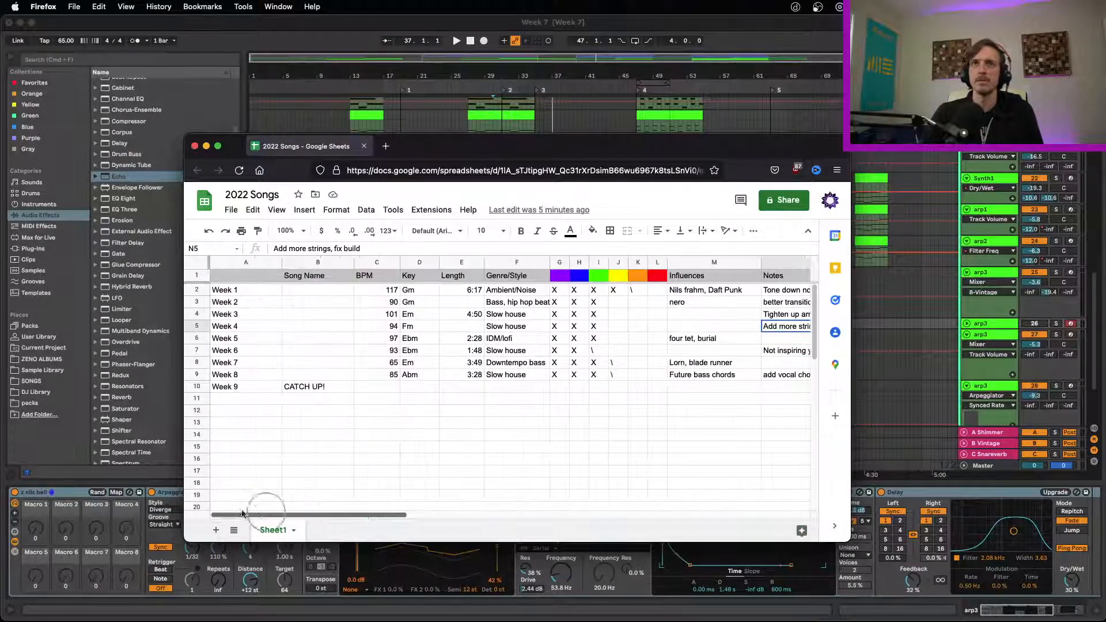
pyautogui.click(589, 411)
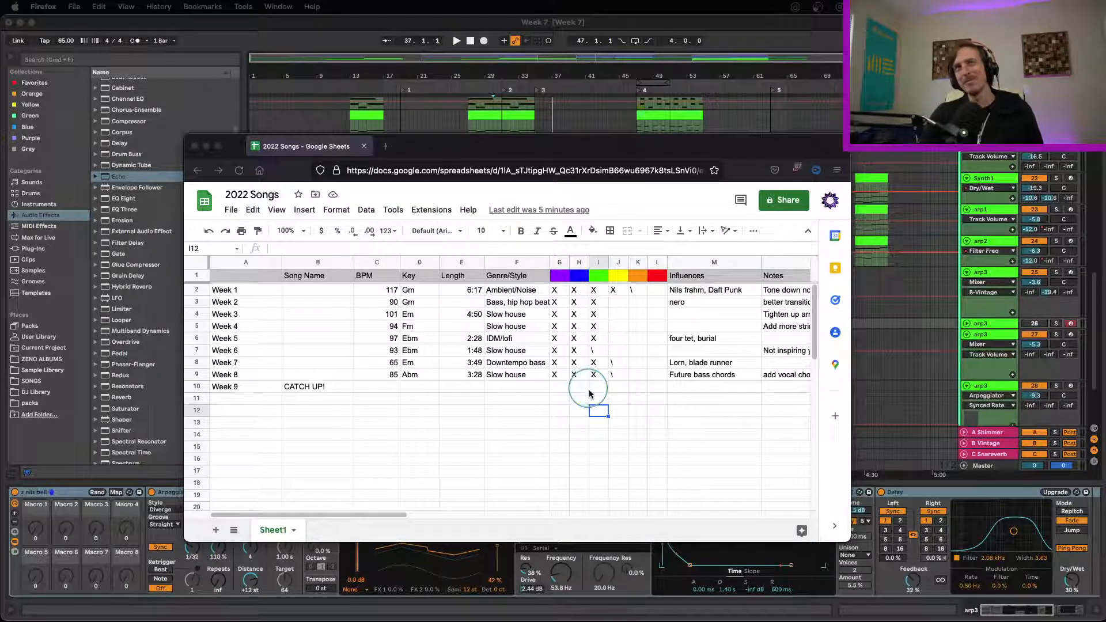
pyautogui.click(704, 387)
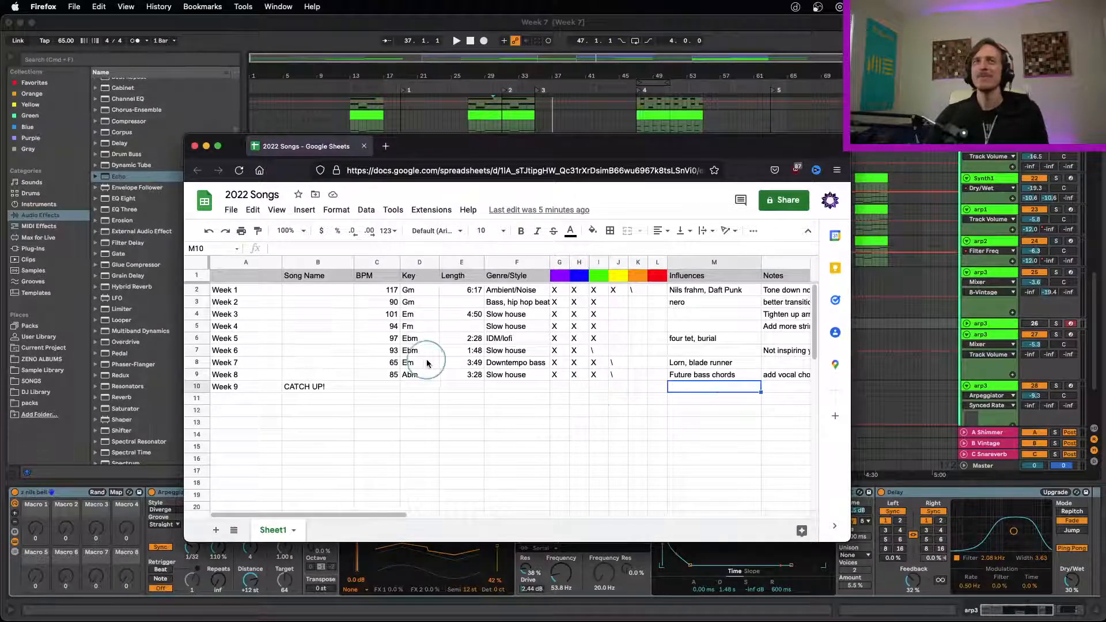
pyautogui.click(379, 373)
pyautogui.click(344, 338)
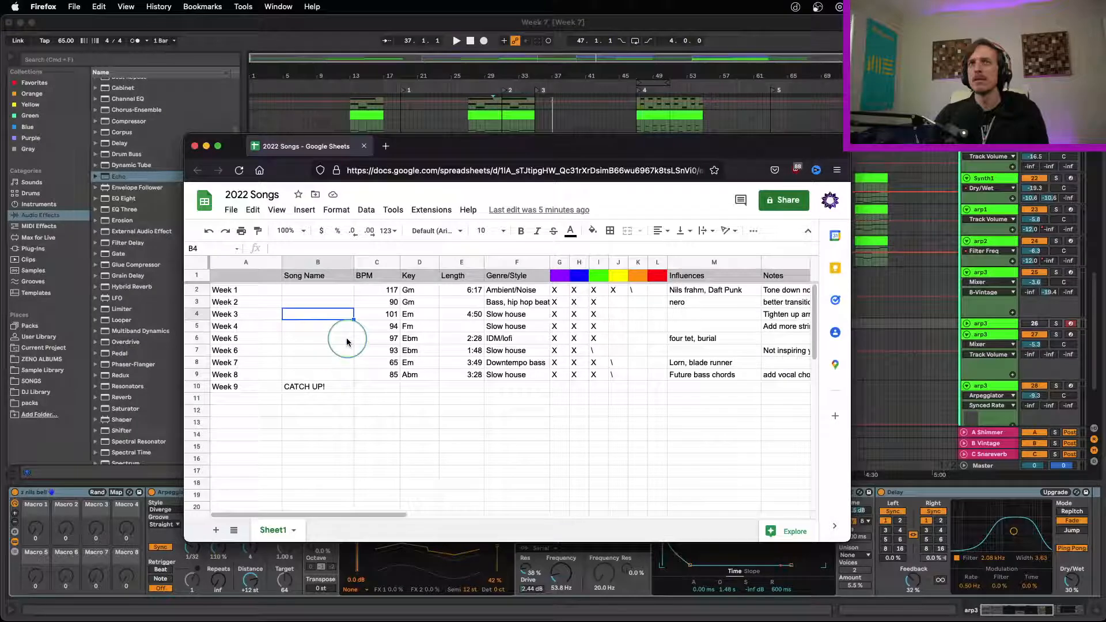
pyautogui.click(294, 349)
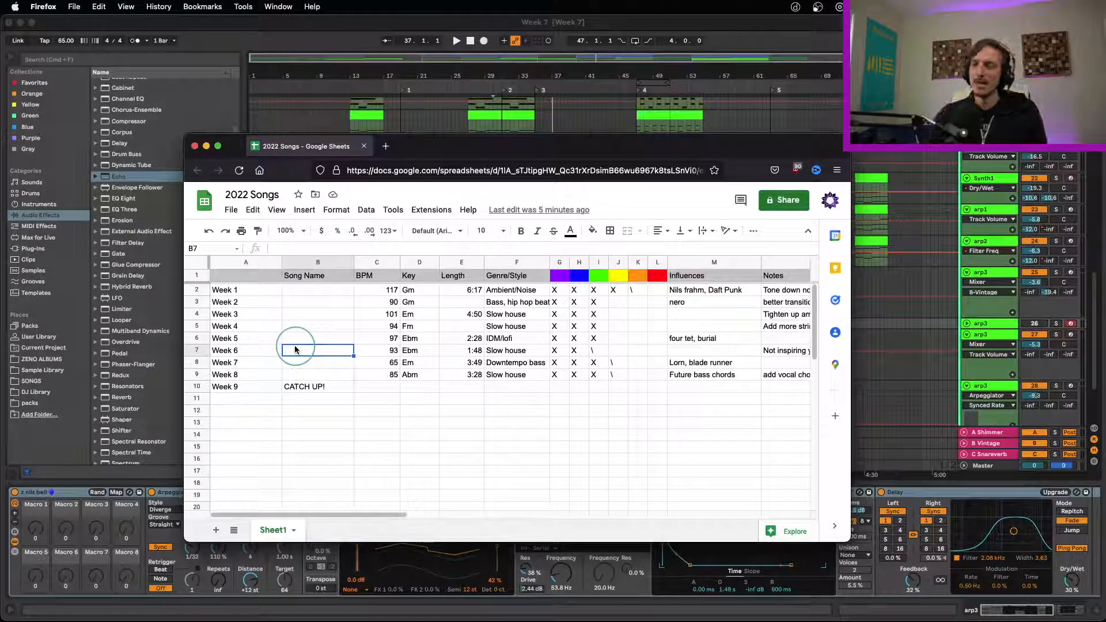
# Switch to Ableton Live and look at the Week 7 tracks from the arp3 tracks down to FX2.
pyautogui.click(982, 324)
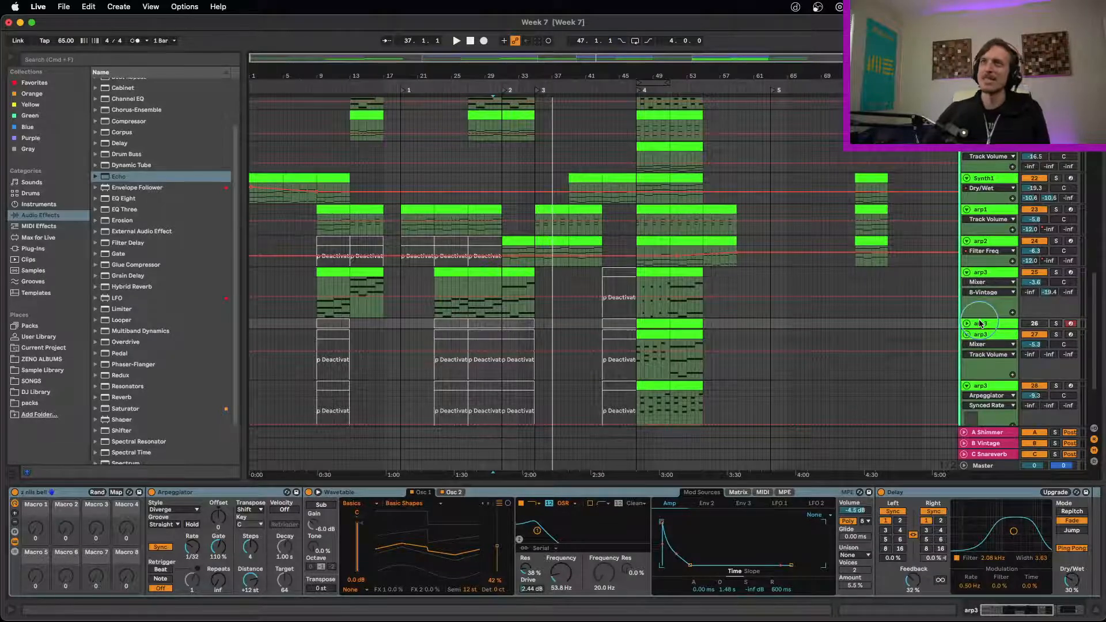
pyautogui.scroll(-3, 985, 311)
pyautogui.rightClick(993, 270)
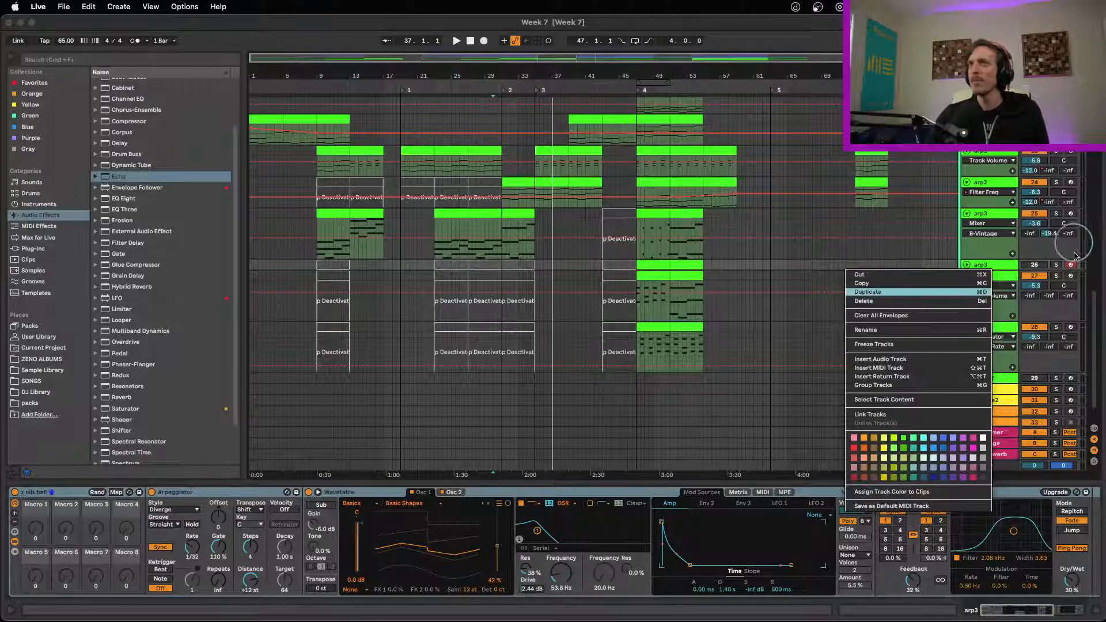
pyautogui.click(1083, 291)
pyautogui.moveTo(1095, 303); pyautogui.dragTo(1081, 333)
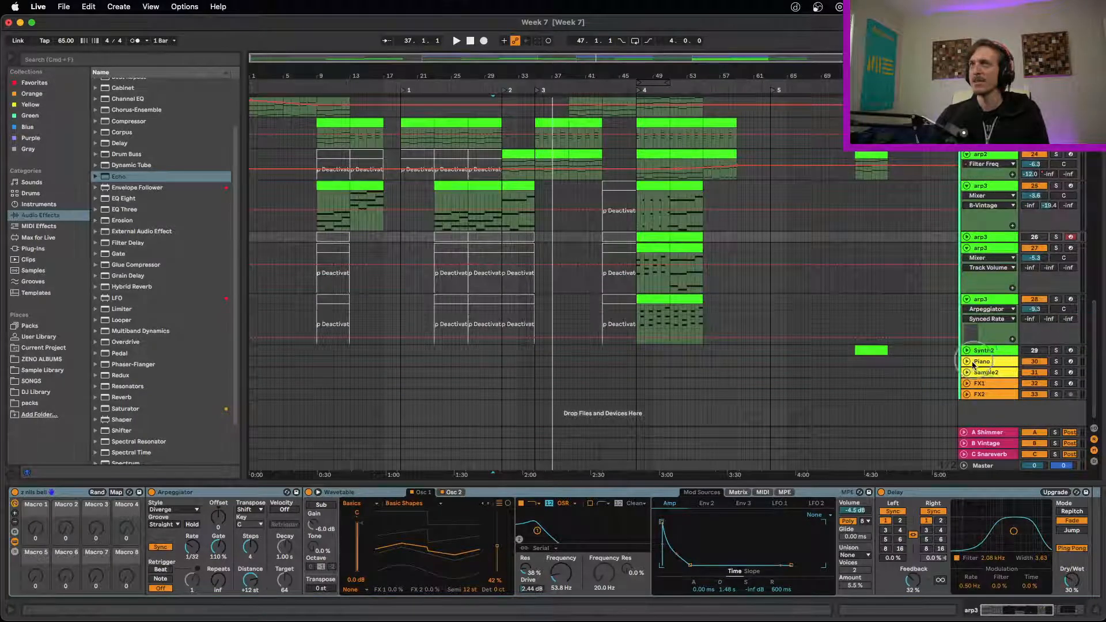
# Insert four new audio tracks directly below the Synth2 track.
pyautogui.click(997, 352)
pyautogui.press('super+t')
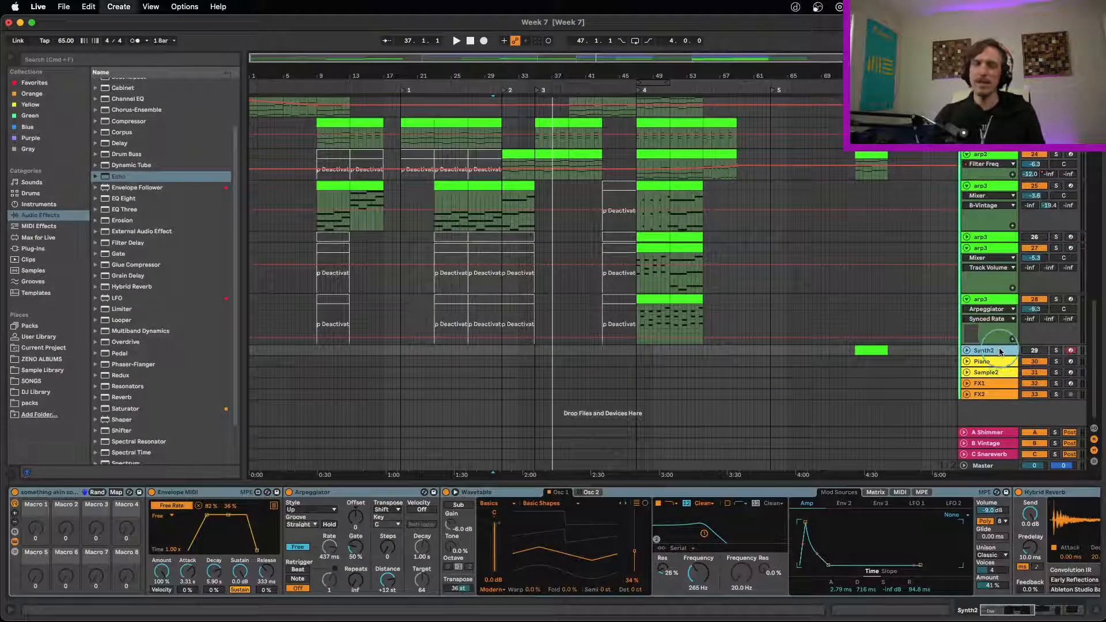
pyautogui.press('super+t')
pyautogui.press('super+t')
pyautogui.press('super+t')
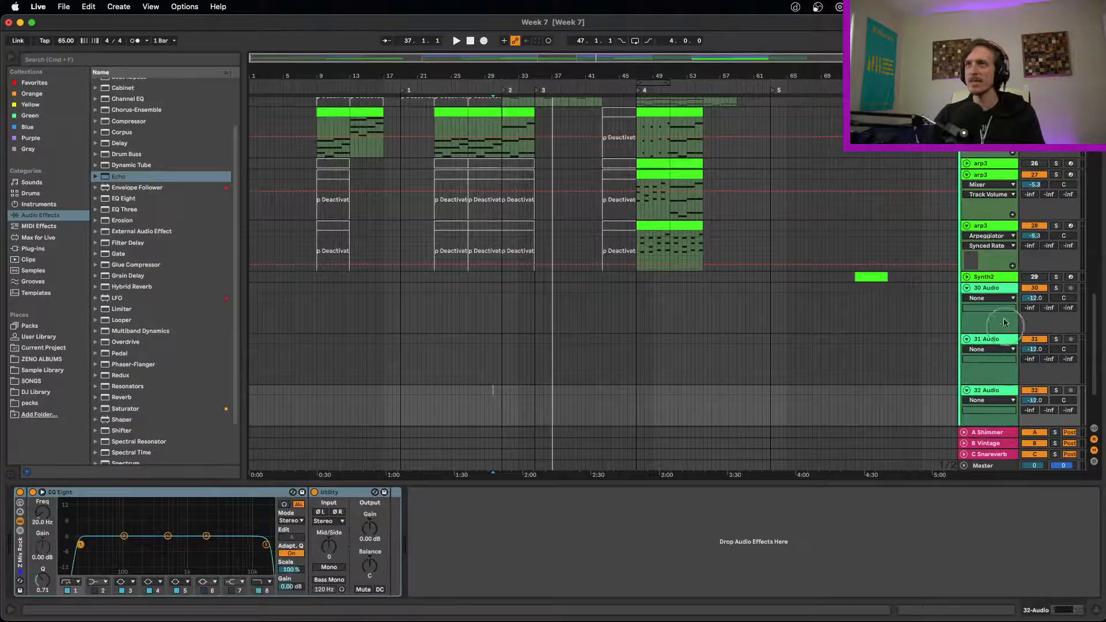
# Remove the four new audio tracks between Synth2 and Piano.
pyautogui.scroll(-2, 997, 344)
pyautogui.click(996, 345)
pyautogui.press('Delete')
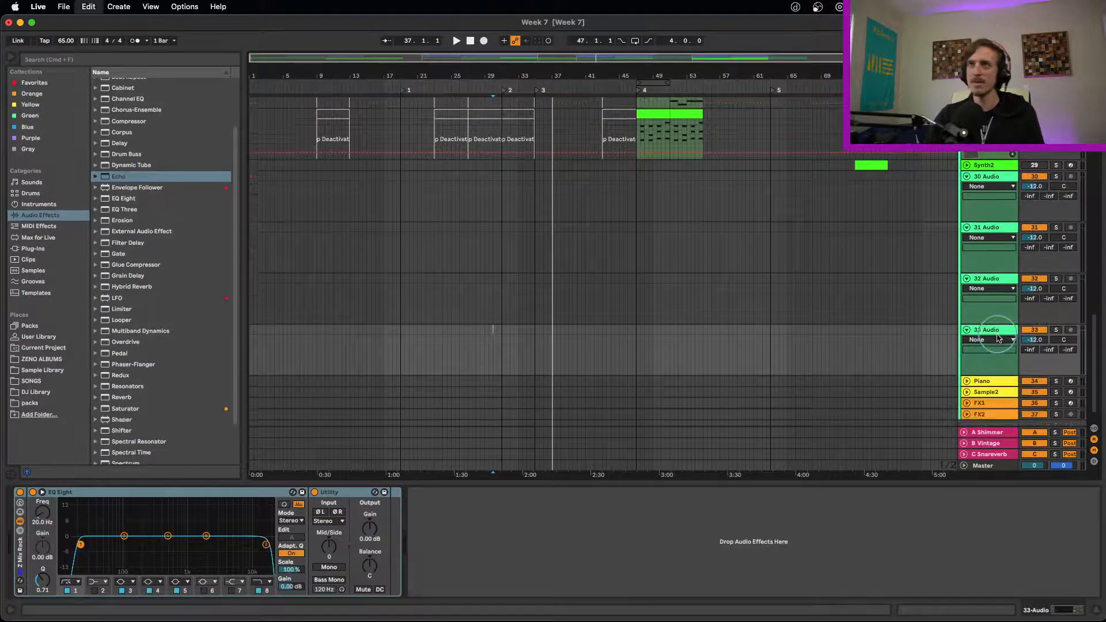
pyautogui.press('Delete')
pyautogui.press('super+z')
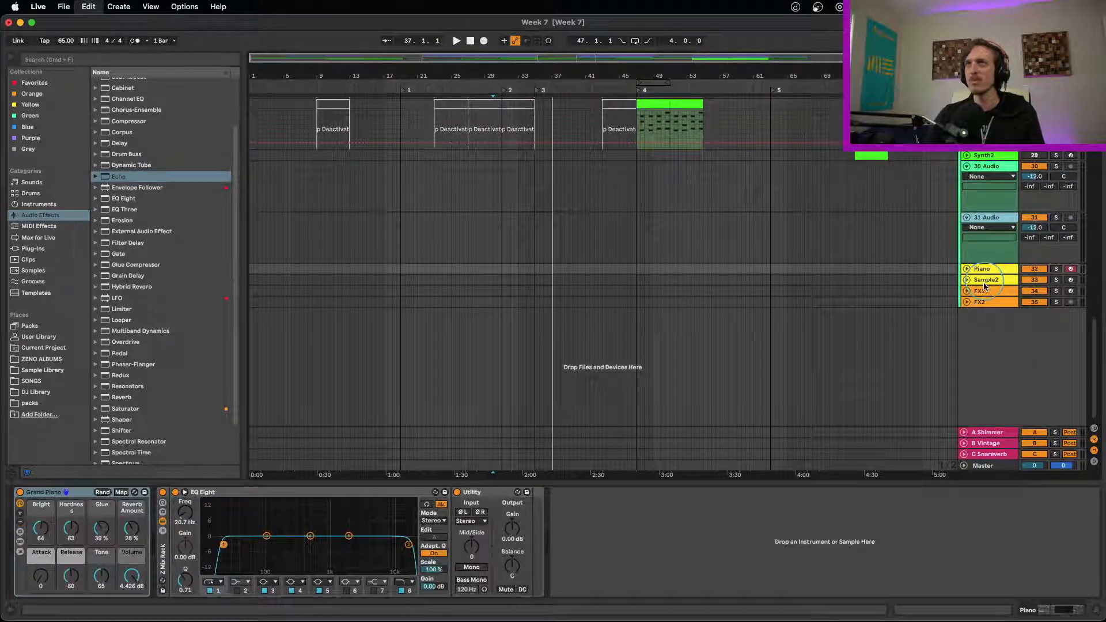
pyautogui.press('super+z')
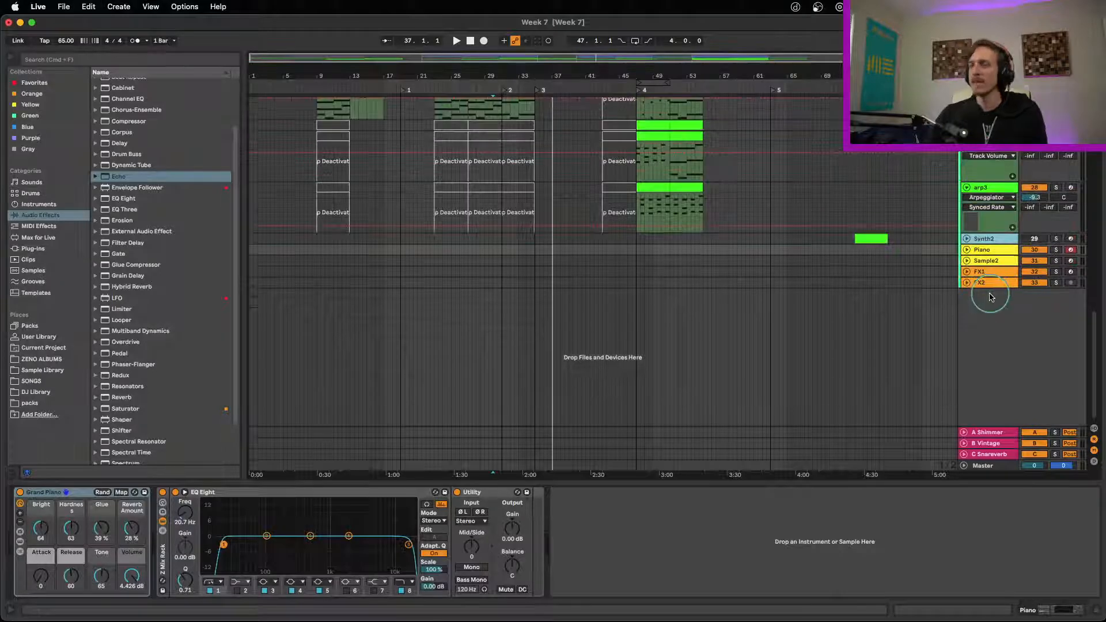
# Look at the track colour palette for the Synth2 track without choosing a colour.
pyautogui.scroll(3, 983, 344)
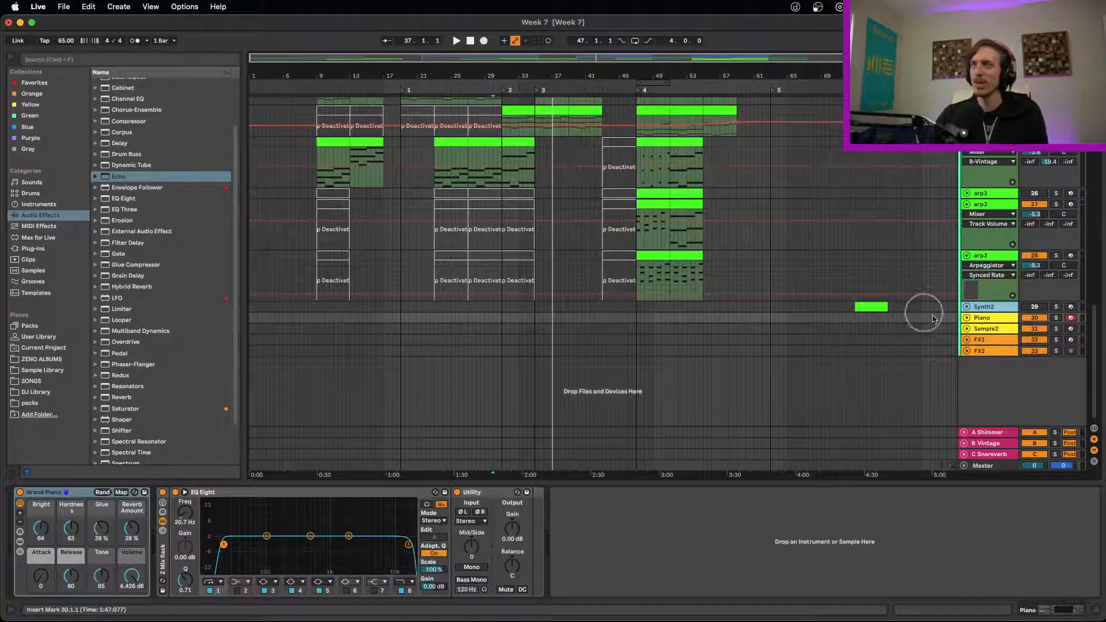
pyautogui.rightClick(977, 309)
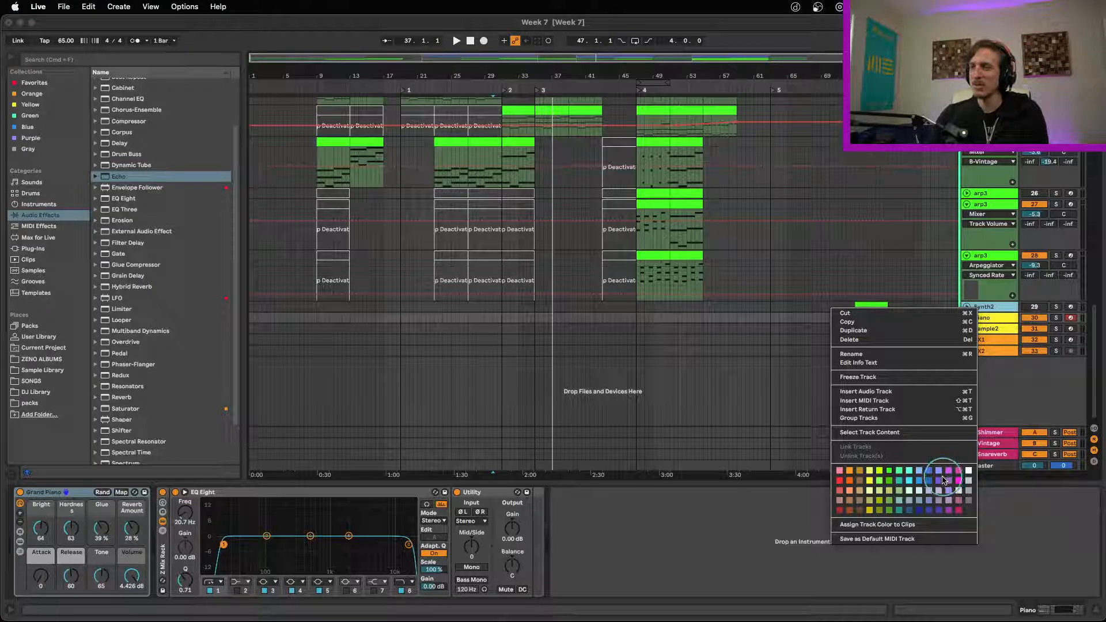
pyautogui.click(1008, 309)
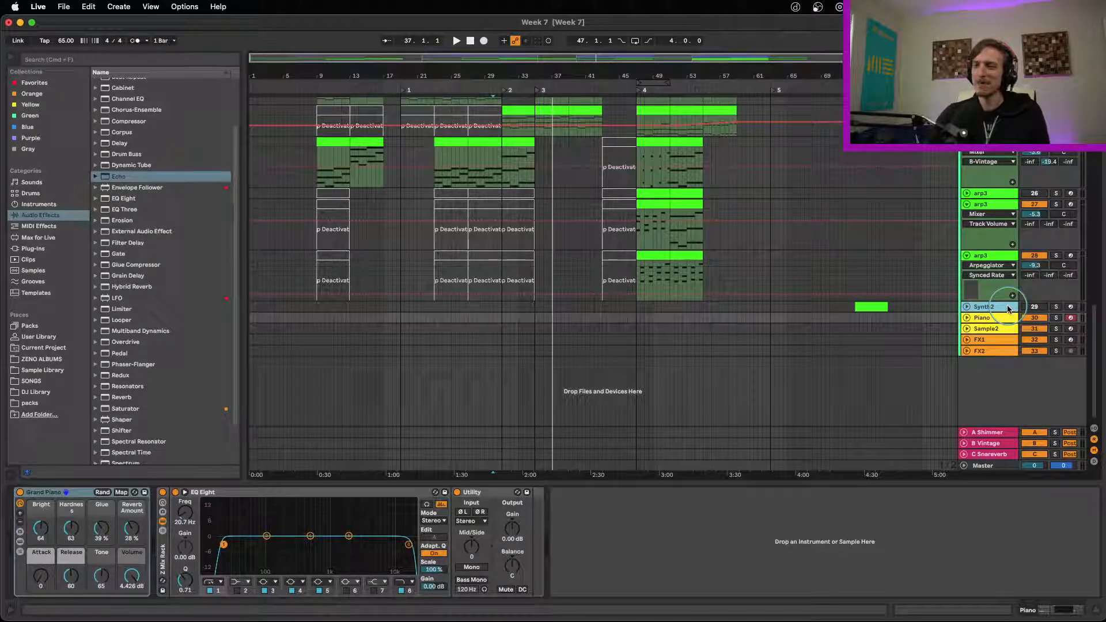
# Open the Look and Feel preferences, look through the Default Track Color choices and close the preferences without changing them.
pyautogui.press('super+comma')
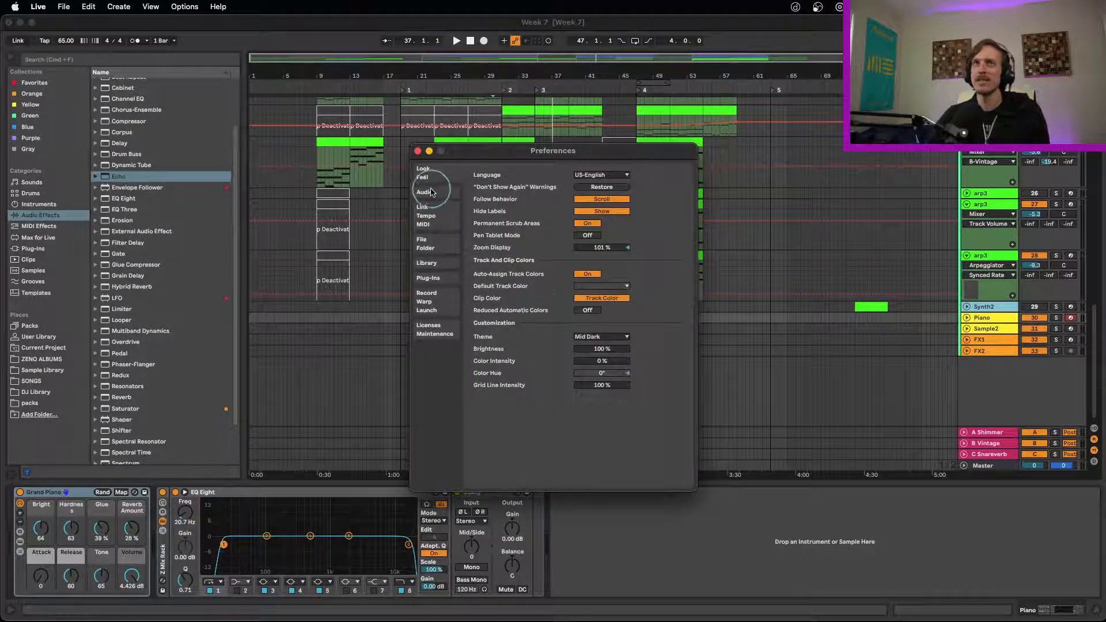
pyautogui.click(598, 288)
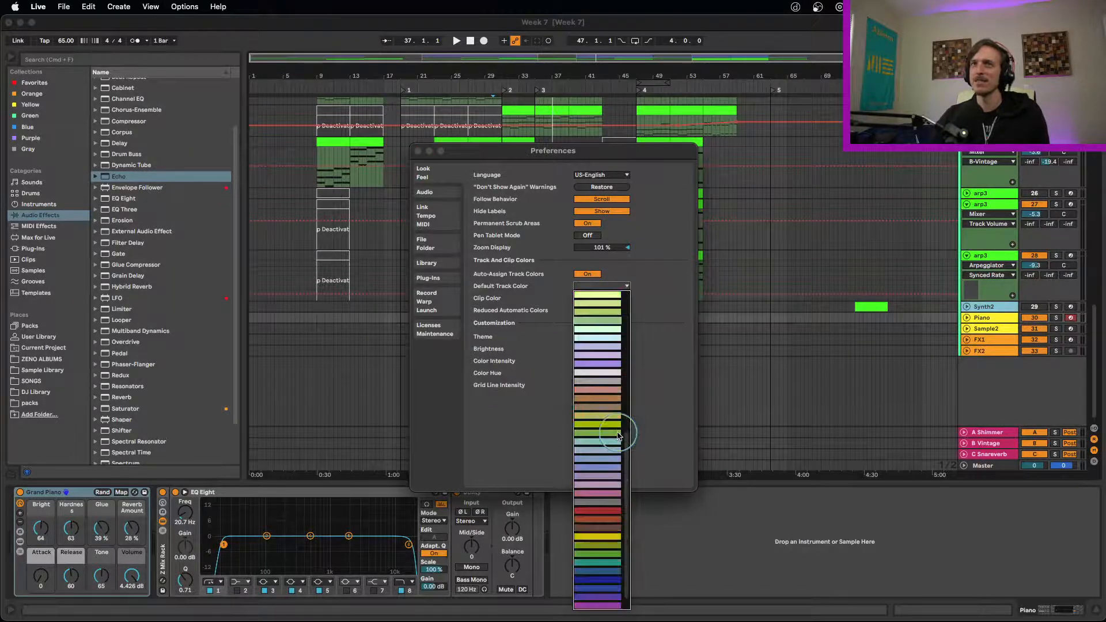
pyautogui.scroll(-10, 618, 437)
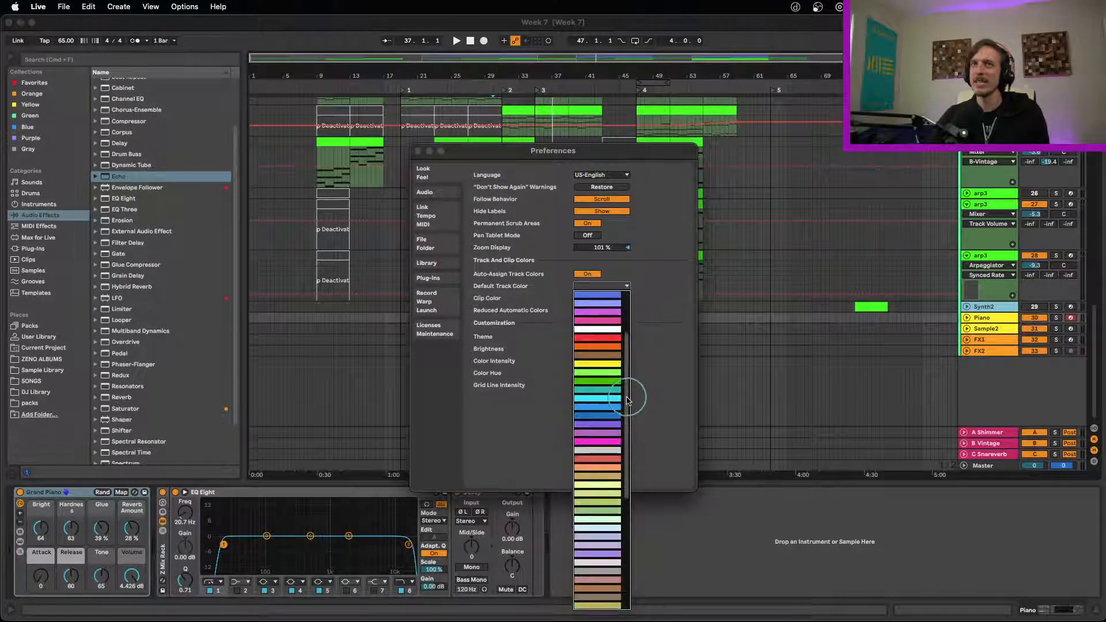
pyautogui.moveTo(626, 487); pyautogui.dragTo(627, 552)
pyautogui.click(666, 307)
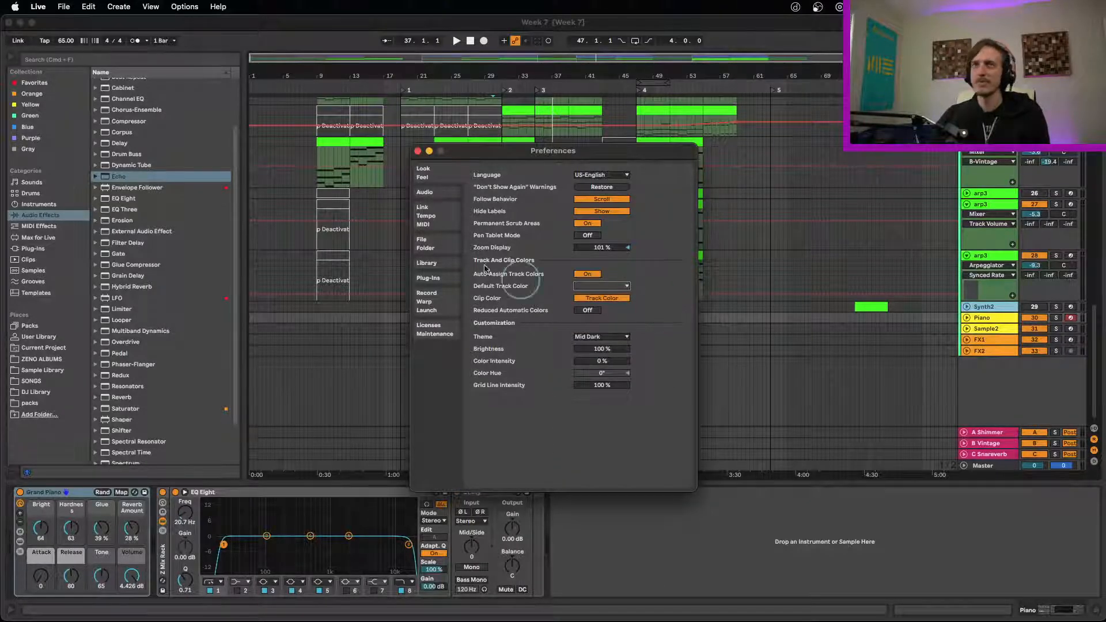
pyautogui.click(418, 151)
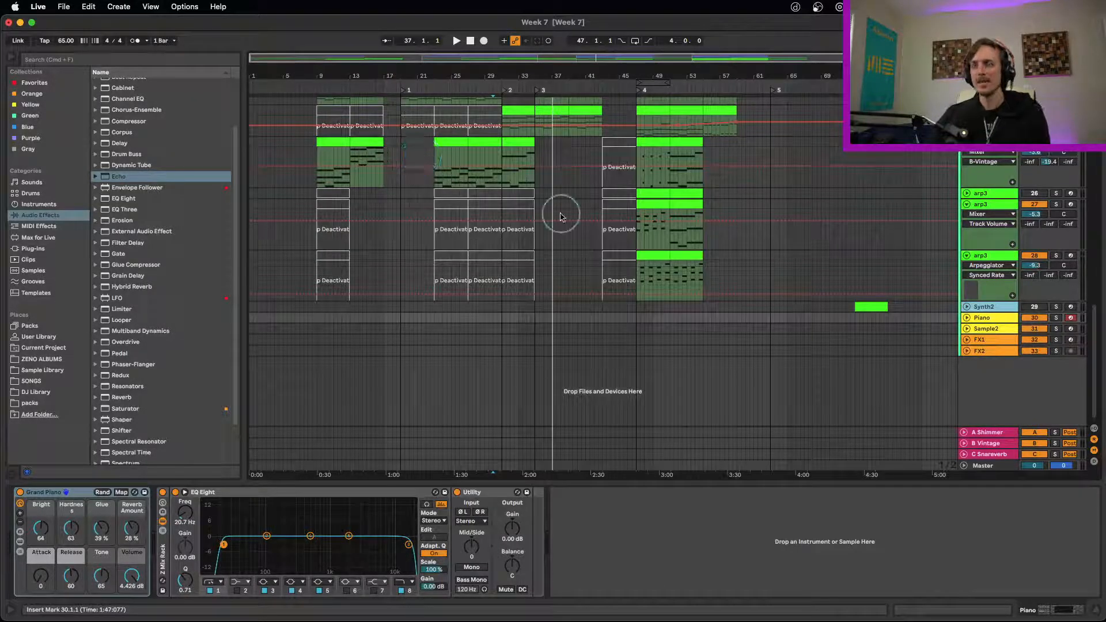
# Hide the device view and look through the Week 7 arrangement from the bass tracks down to the FX tracks.
pyautogui.click(647, 330)
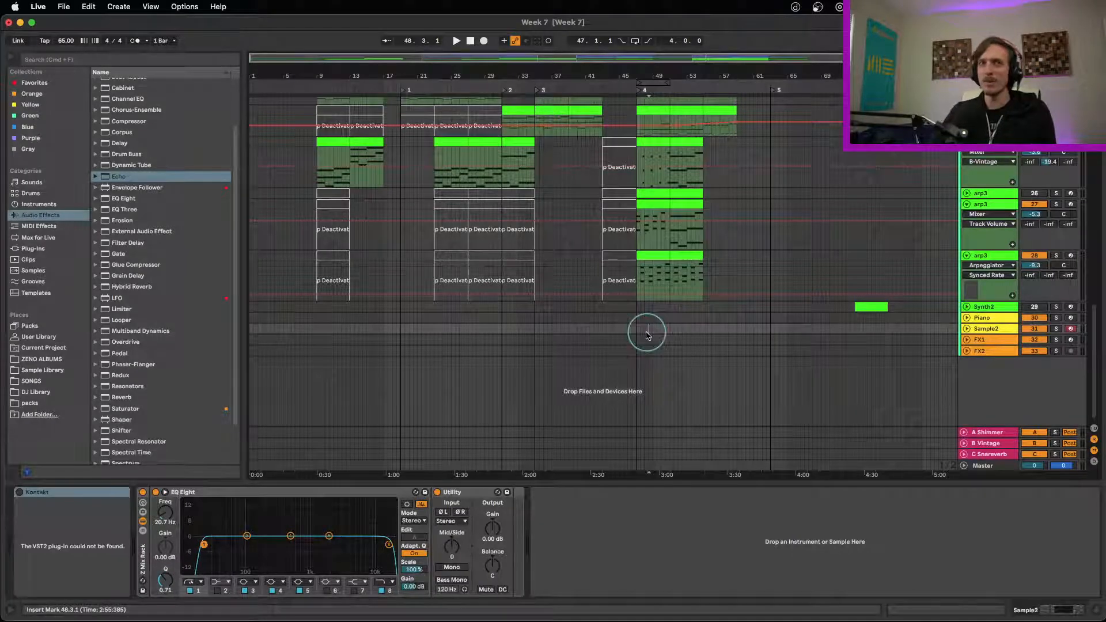
pyautogui.click(820, 257)
pyautogui.scroll(5, 801, 265)
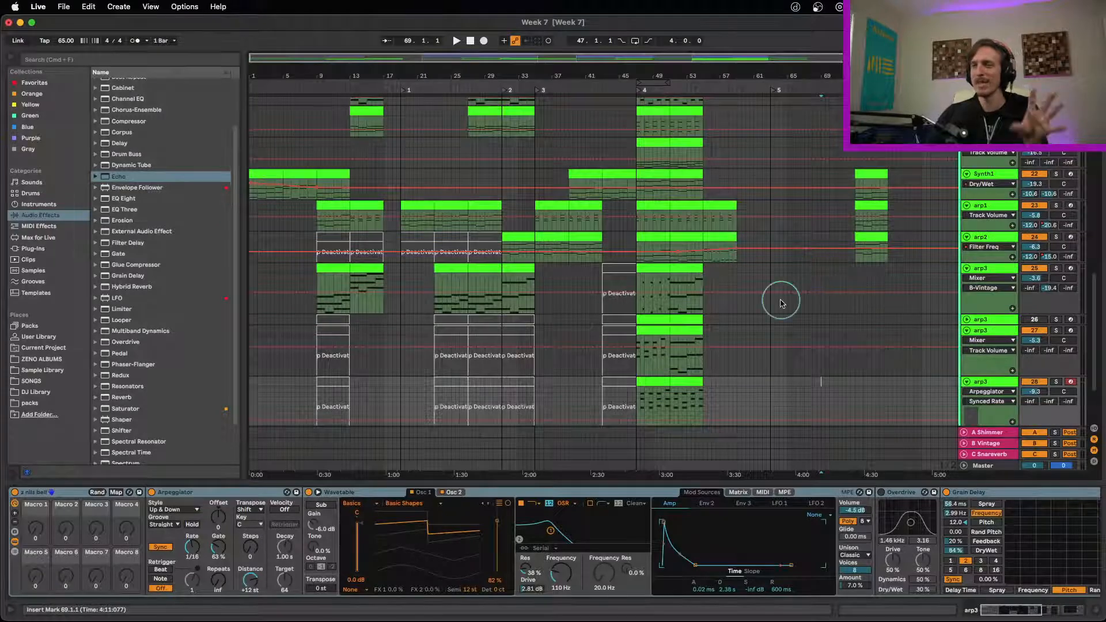
pyautogui.scroll(5, 778, 305)
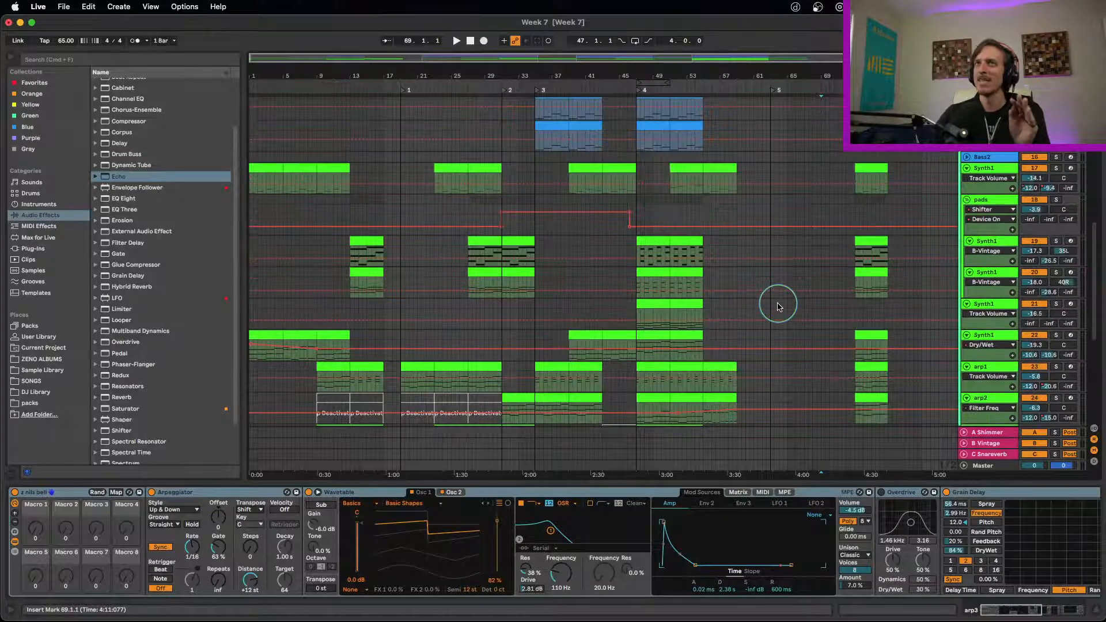
pyautogui.press('super+alt+l')
pyautogui.scroll(12, 830, 291)
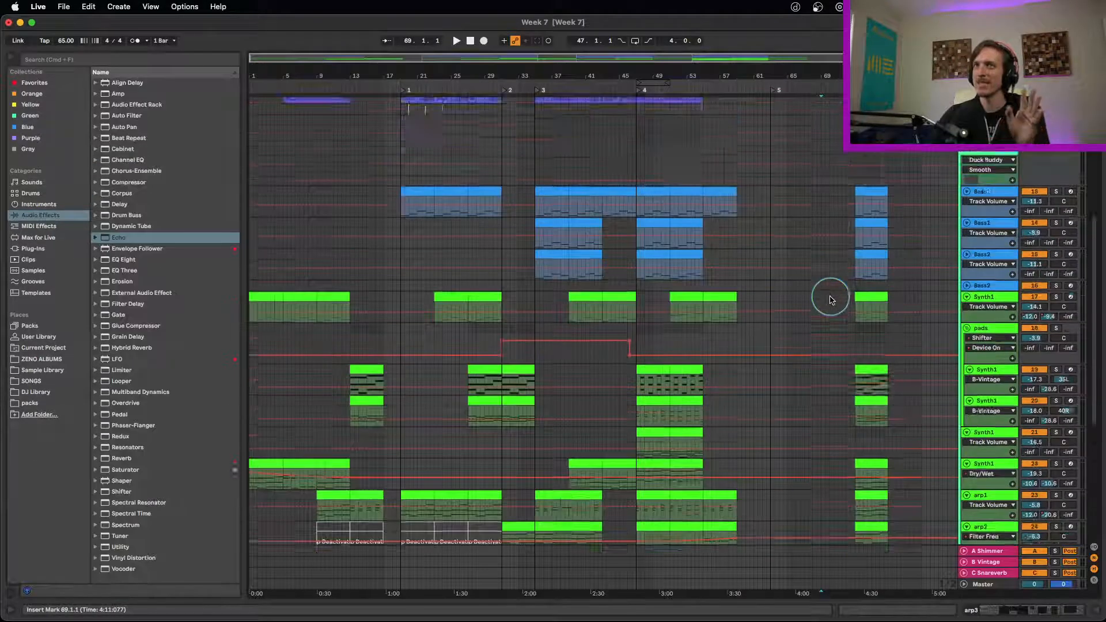
pyautogui.scroll(-15, 837, 299)
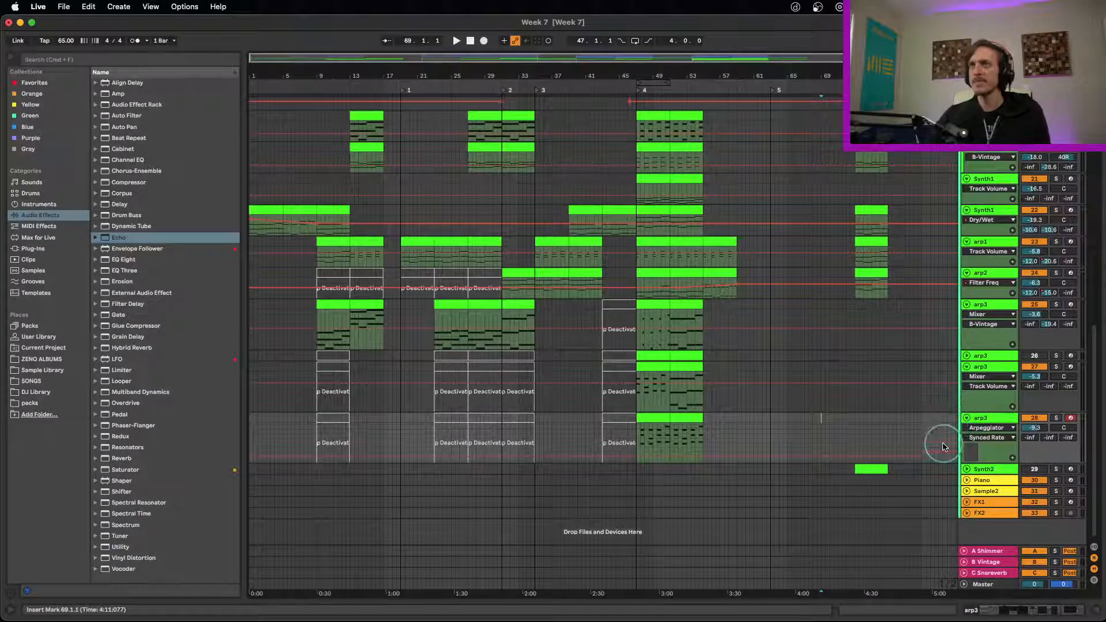
# Start a new Live Set, saving the changes to Week 7 first.
pyautogui.scroll(1, 914, 478)
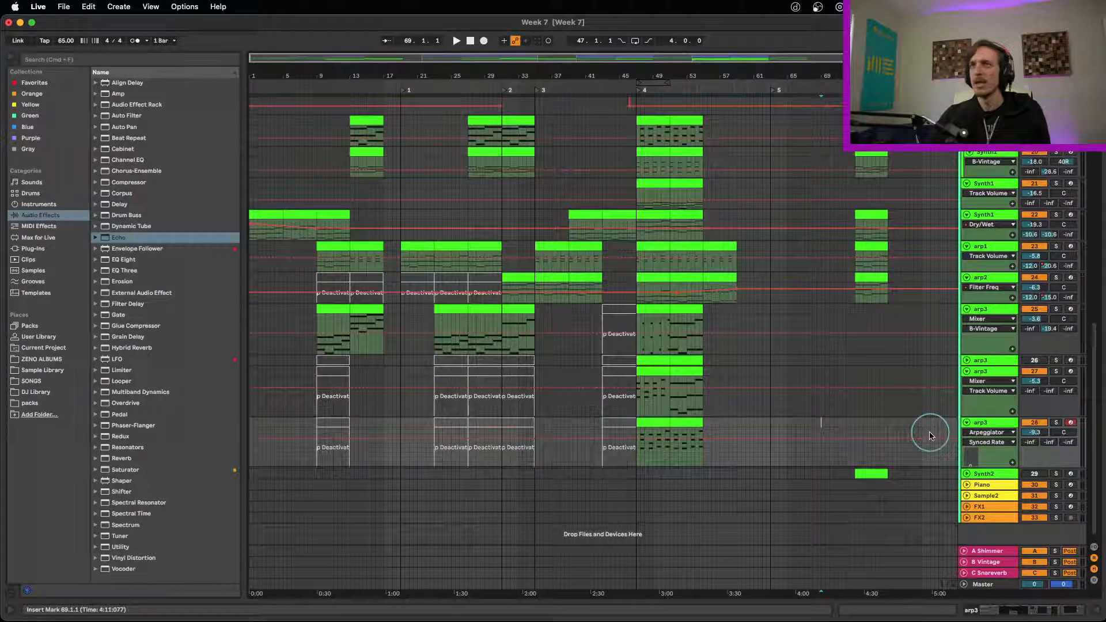
pyautogui.press('super+q')
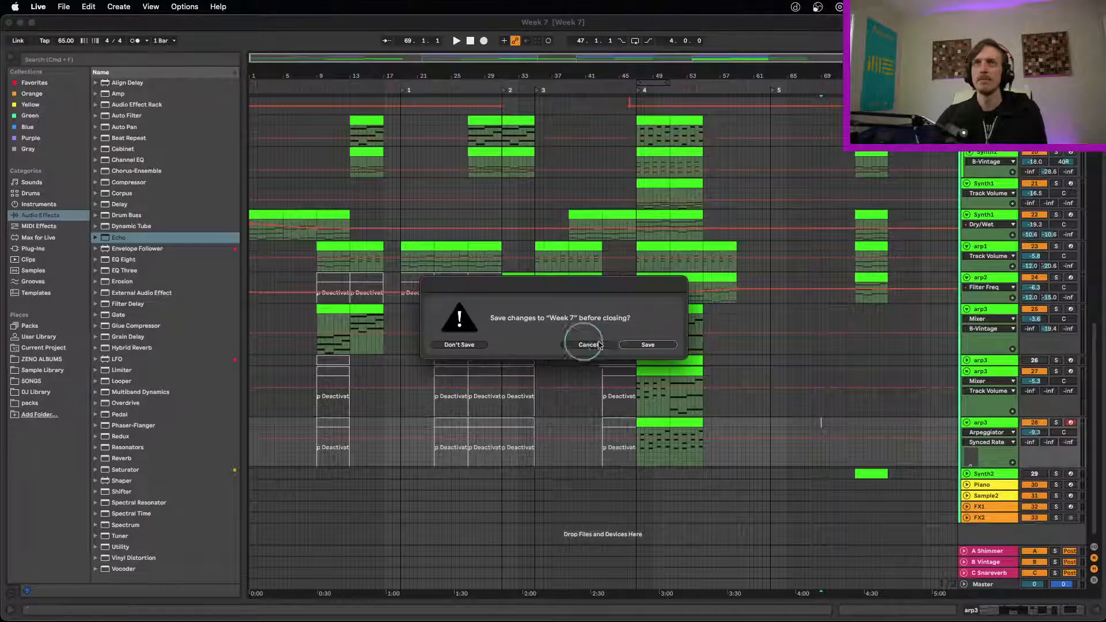
pyautogui.click(647, 344)
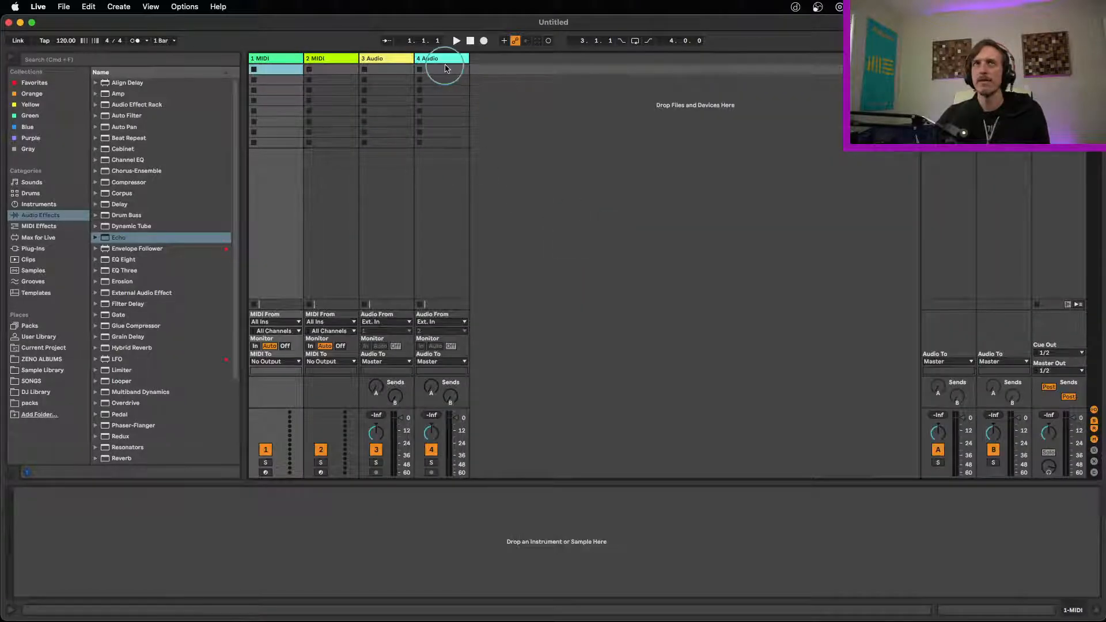
# Insert a run of audio tracks after 4 Audio until the set reaches 16 Audio.
pyautogui.press('super+t')
pyautogui.press('super+t')
pyautogui.press('super+t')
pyautogui.press('super+t')
pyautogui.press('super+t')
pyautogui.press('super+t')
pyautogui.press('super+t')
pyautogui.press('super+t')
pyautogui.press('super+t')
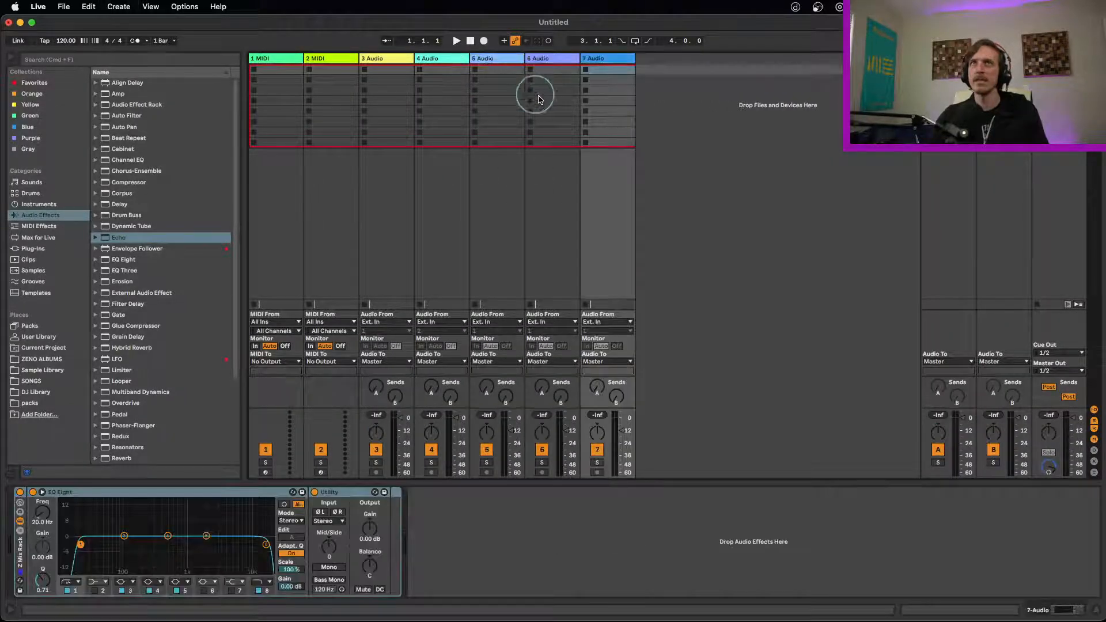
pyautogui.press('super+t')
pyautogui.press('super+t')
pyautogui.press('super+t')
pyautogui.press('super+t')
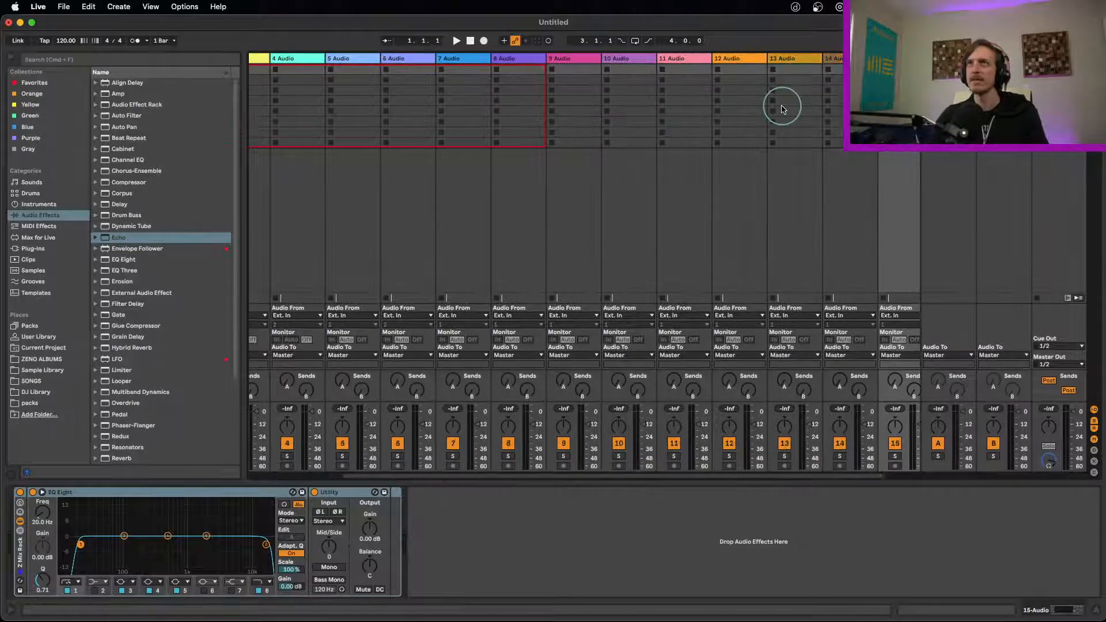
# Compare the automatically assigned colours of the 12 Audio, 13 Audio and 14 Audio tracks.
pyautogui.click(697, 60)
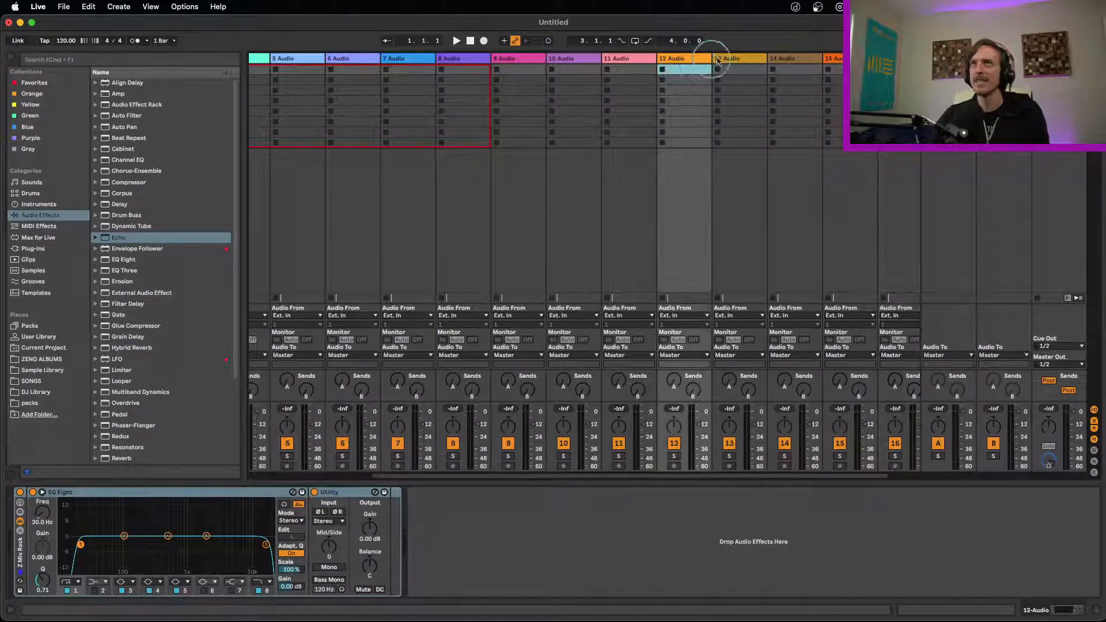
pyautogui.click(721, 58)
pyautogui.click(772, 57)
pyautogui.click(742, 60)
pyautogui.click(696, 69)
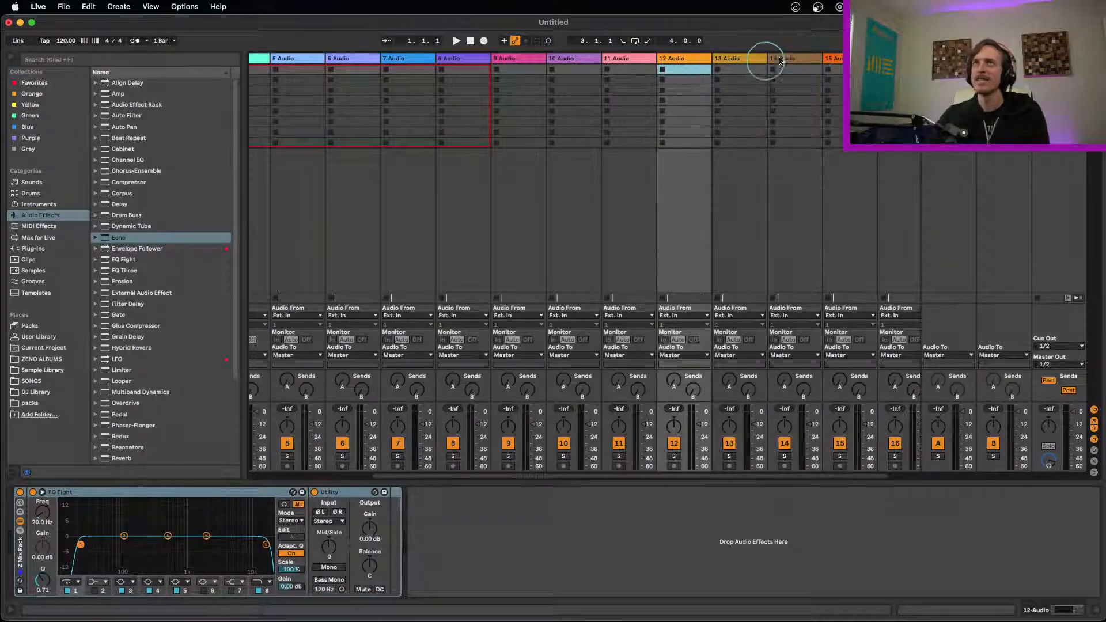
# Delete the extra audio tracks one after another, from 16 Audio back through 5 Audio.
pyautogui.click(859, 59)
pyautogui.click(898, 59)
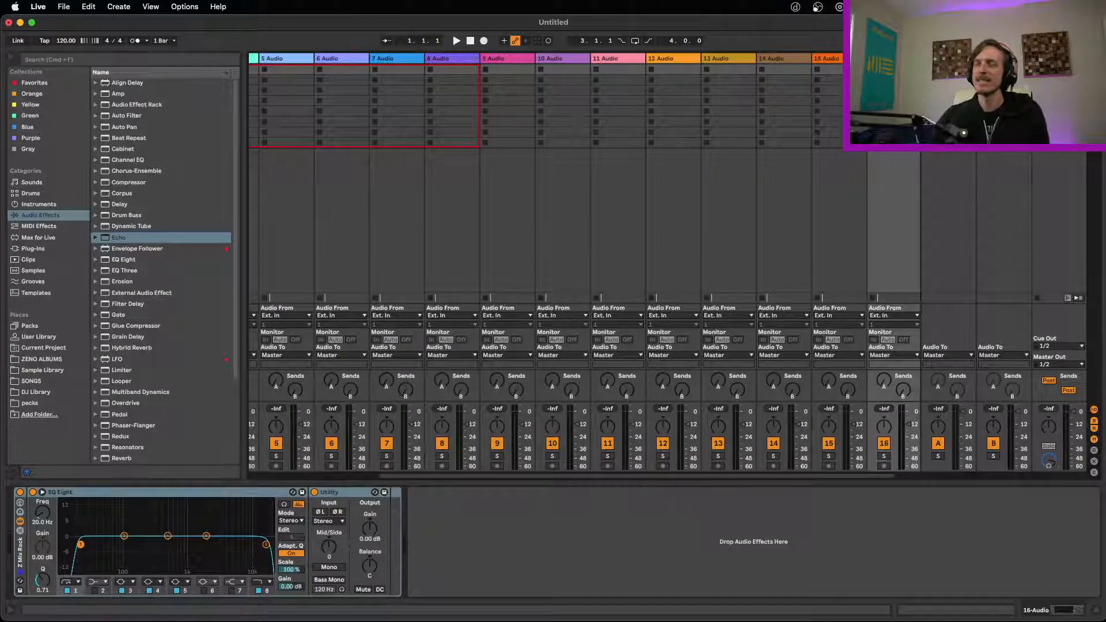
pyautogui.press('BackSpace')
pyautogui.press('BackSpace')
pyautogui.press('BackSpace')
pyautogui.press('BackSpace')
pyautogui.press('BackSpace')
pyautogui.press('BackSpace')
pyautogui.press('BackSpace')
pyautogui.press('BackSpace')
pyautogui.press('BackSpace')
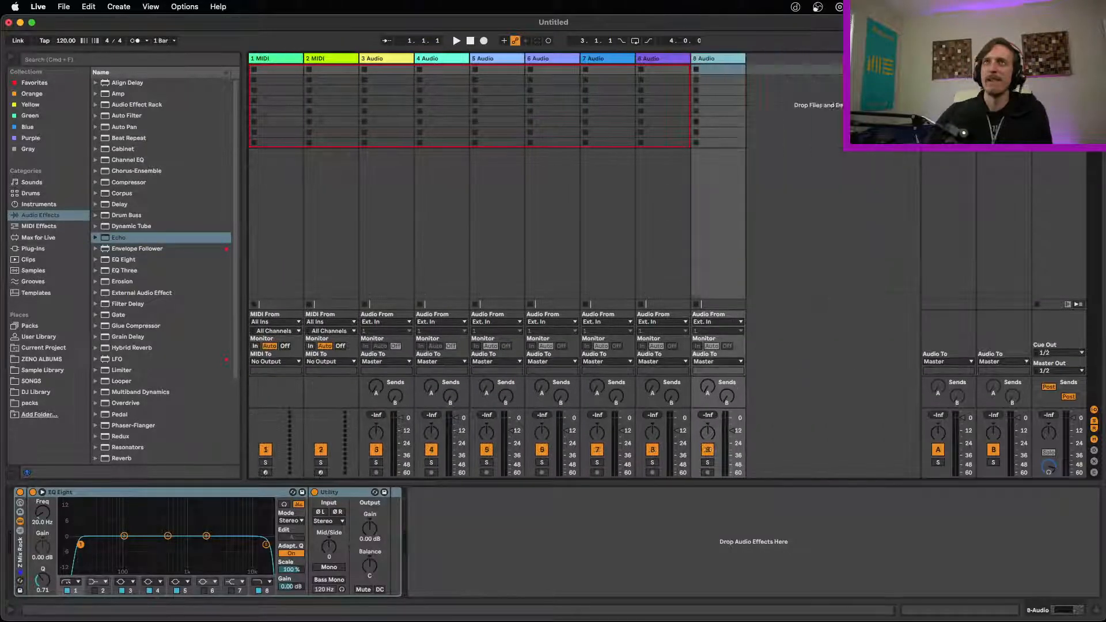
pyautogui.press('BackSpace')
pyautogui.press('BackSpace')
pyautogui.press('BackSpace')
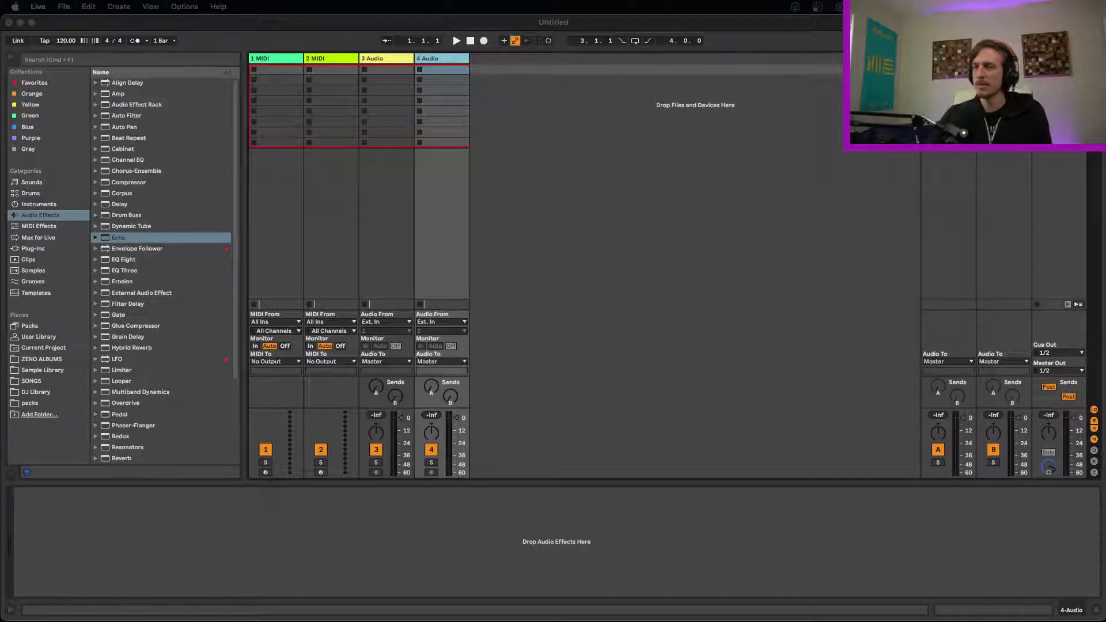
# Switch to Firefox, centre its window and listen to "Sad Pianos Quietly Being Sad" on SoundCloud, pausing just before the end.
pyautogui.moveTo(614, 295); pyautogui.dragTo(567, 244)
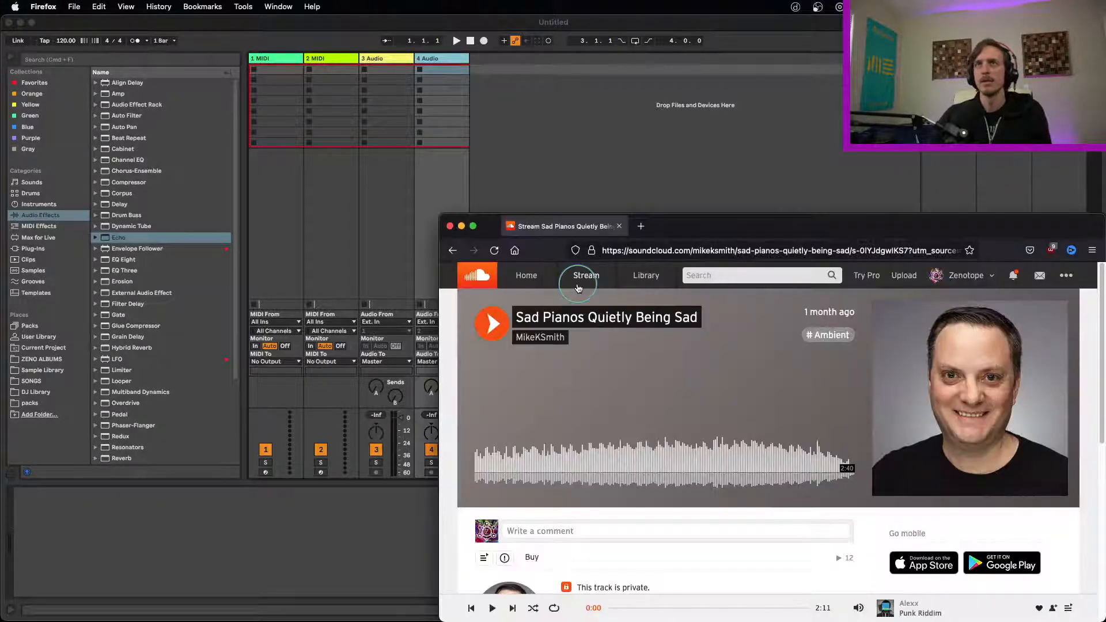
pyautogui.moveTo(695, 225); pyautogui.dragTo(424, 144)
pyautogui.click(217, 247)
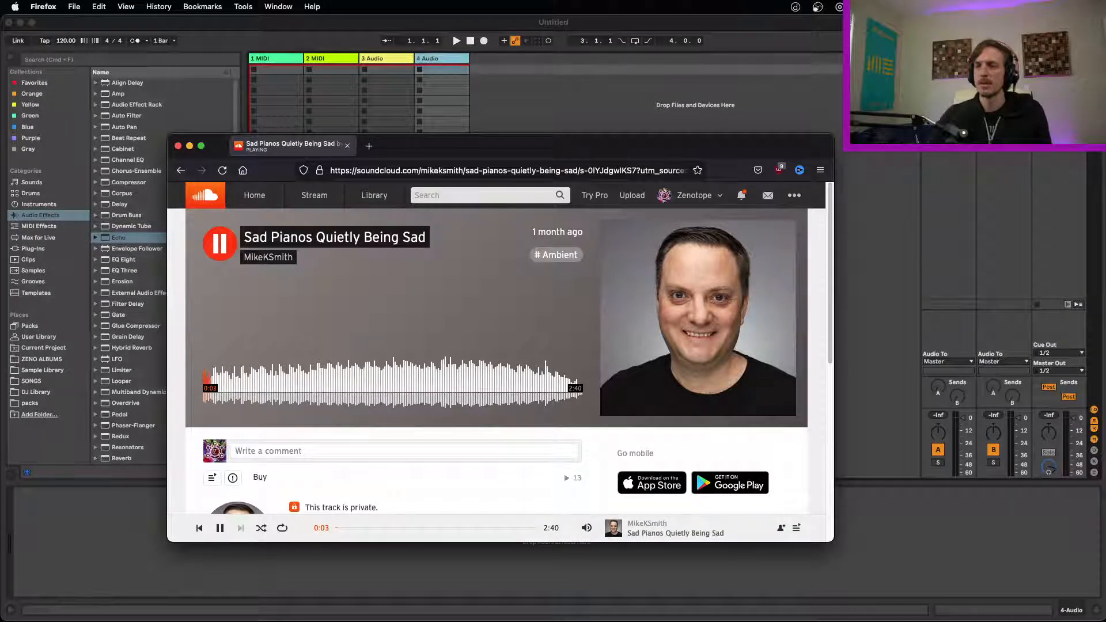
pyautogui.press('super+Tab')
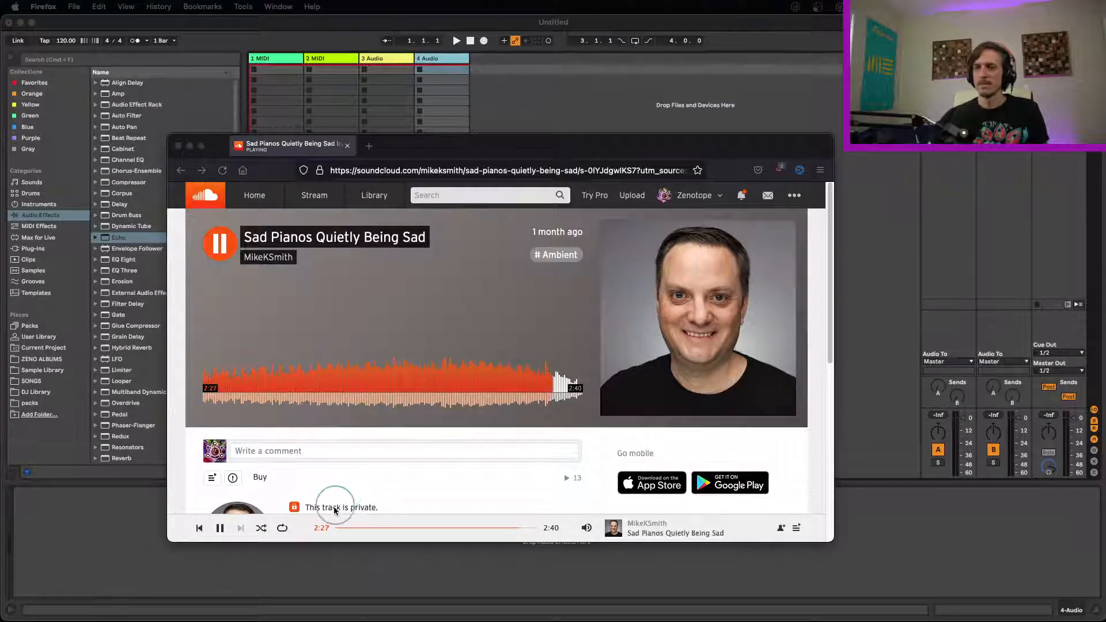
pyautogui.click(185, 438)
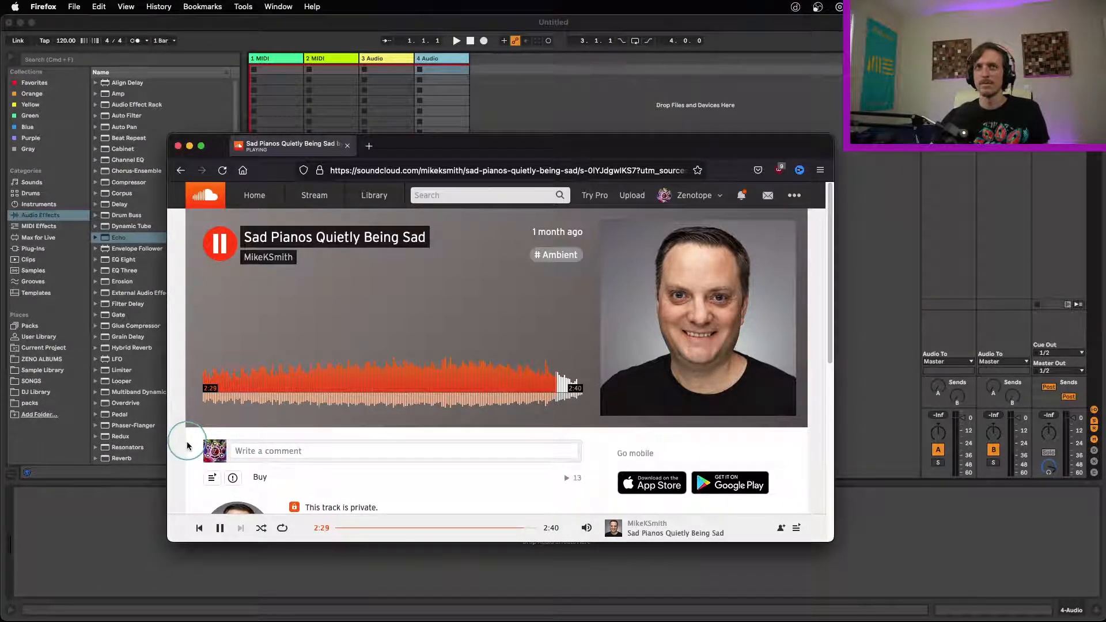
pyautogui.click(221, 248)
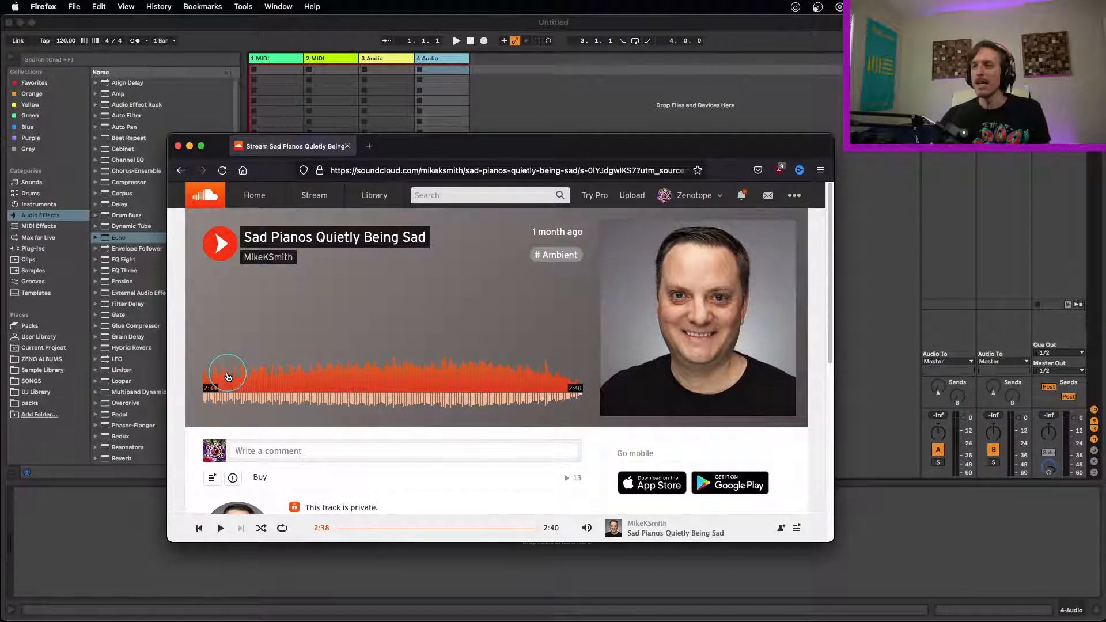
# Replay the song's opening section from about 0:24, pausing at 0:28 and again at 0:32.
pyautogui.click(258, 372)
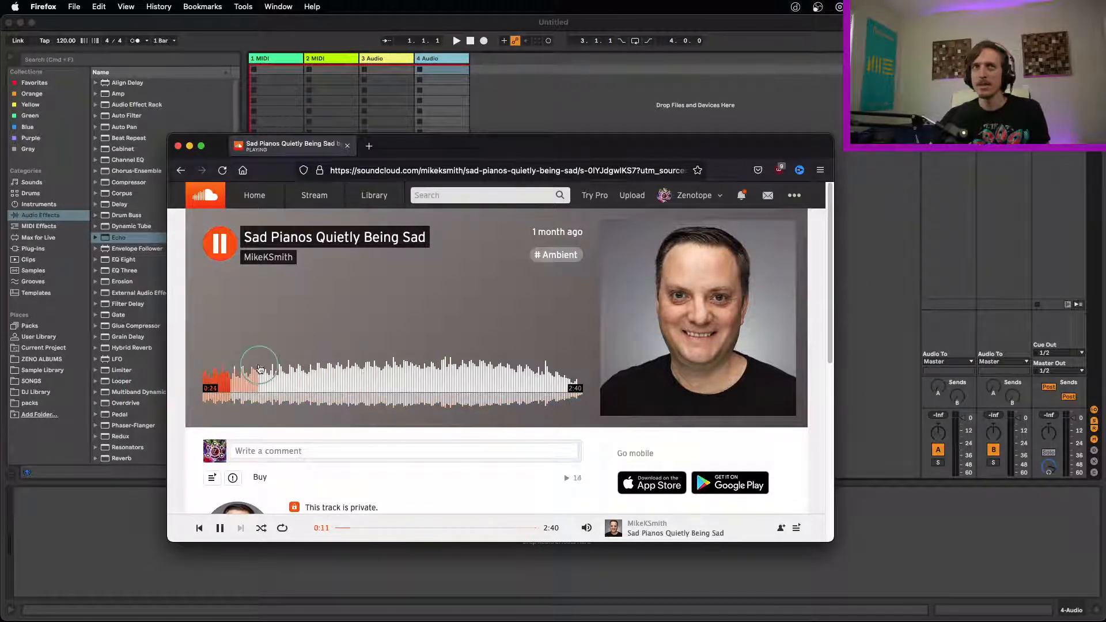
pyautogui.click(220, 248)
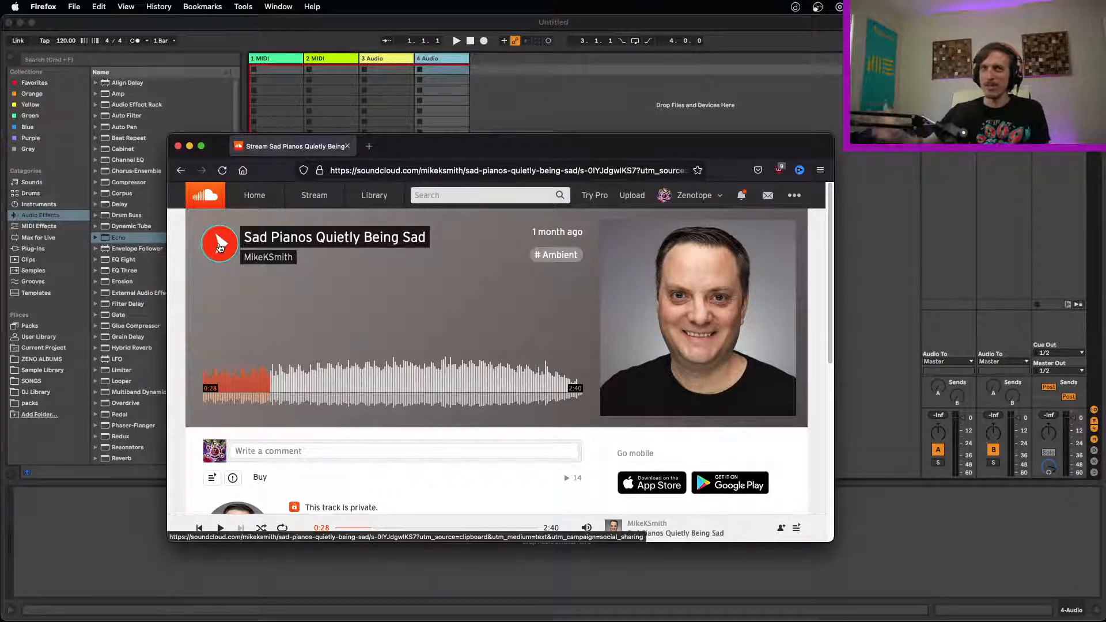
pyautogui.click(219, 247)
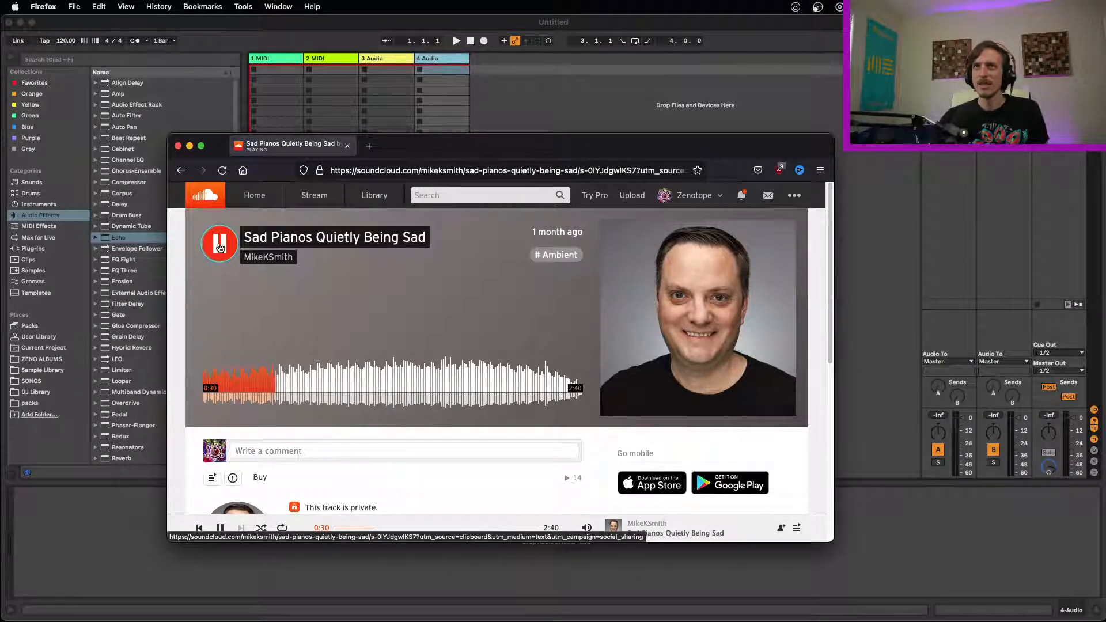
pyautogui.click(219, 247)
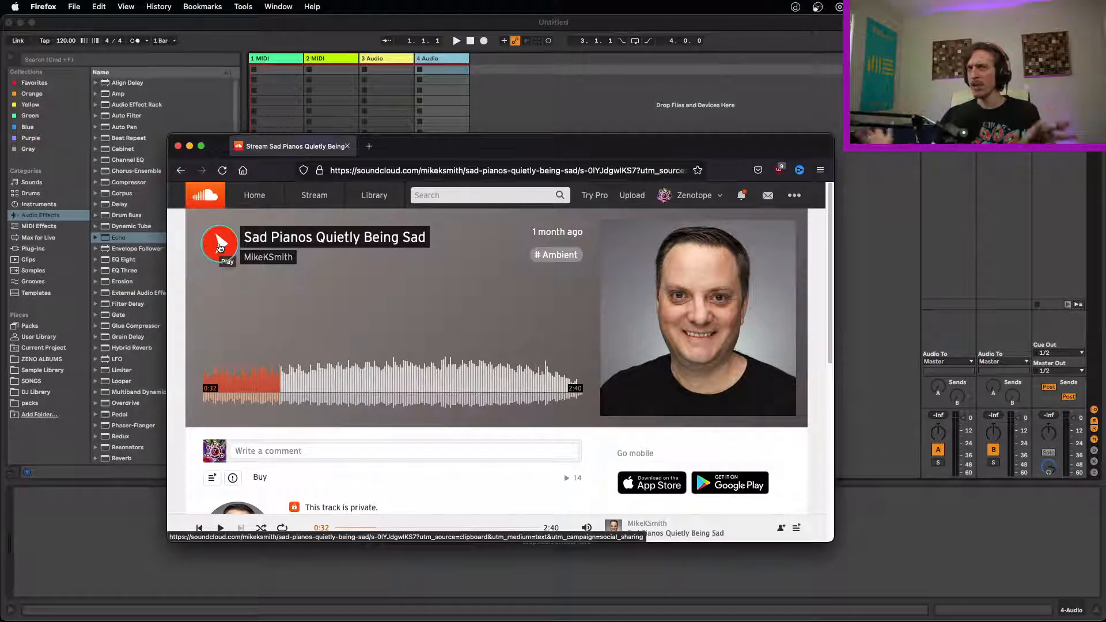
# Resume the song from about 0:46, skip ahead to about 1:05 and pause it shortly after.
pyautogui.click(313, 377)
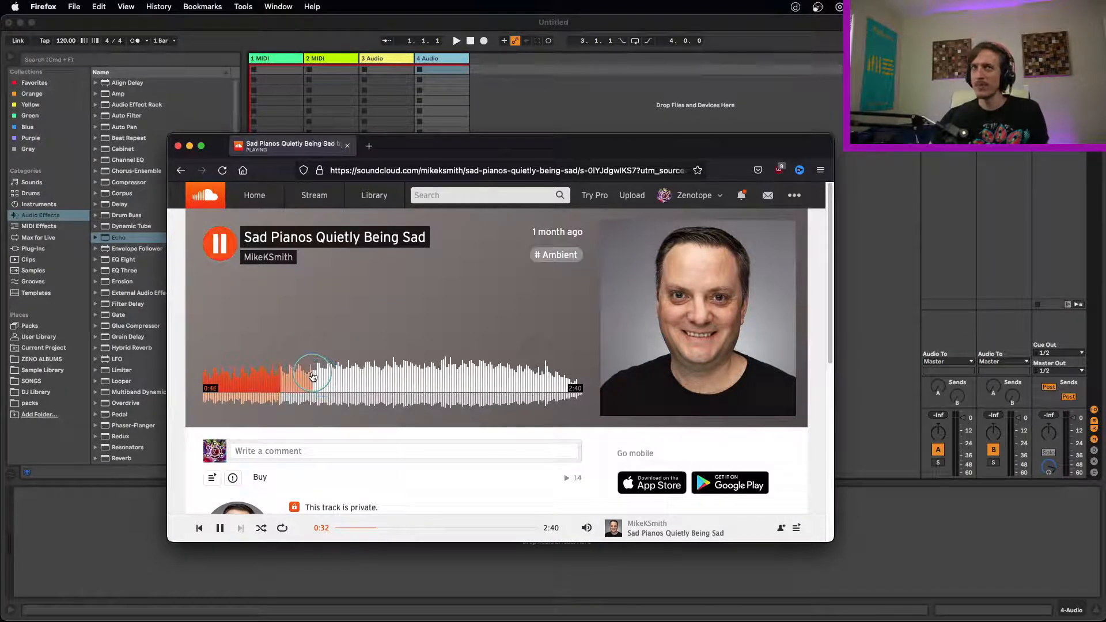
pyautogui.click(358, 378)
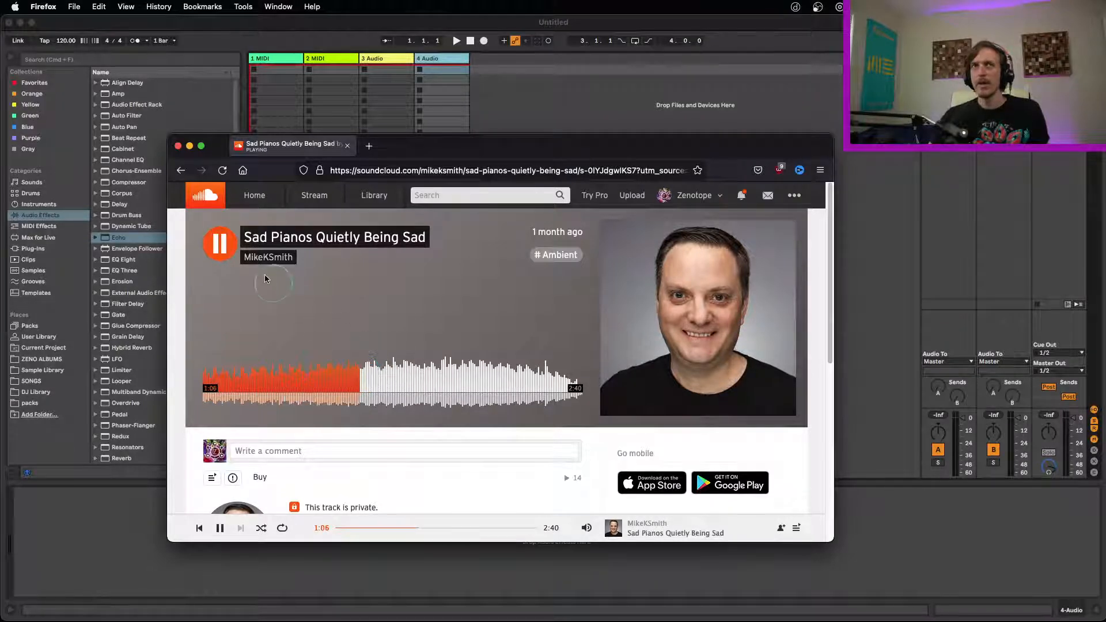
pyautogui.click(219, 243)
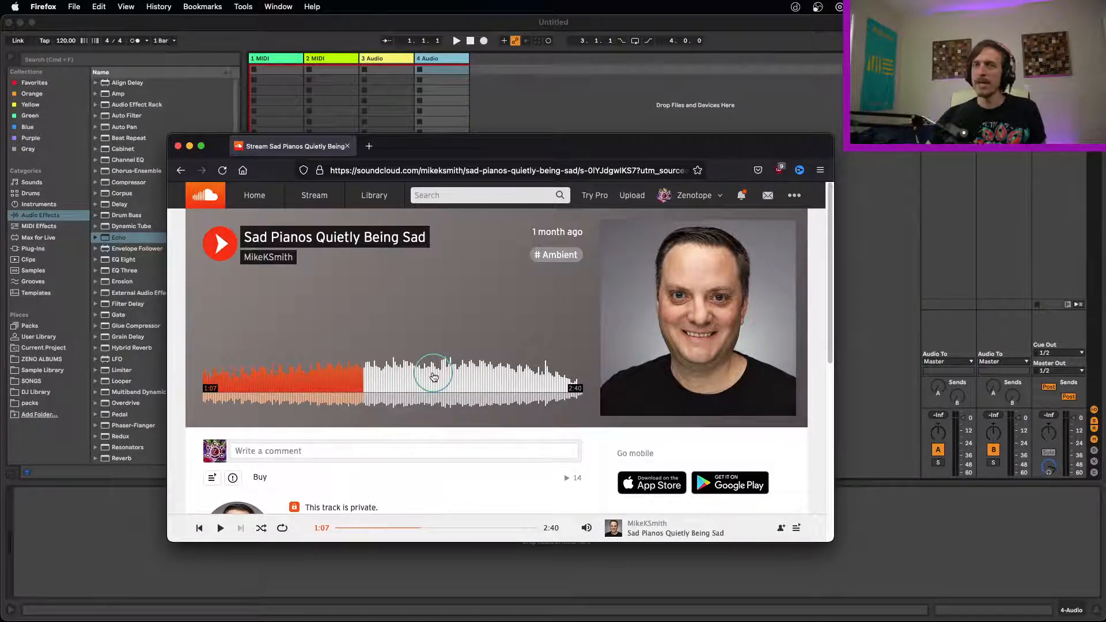
# Continue playback, skip ahead to about 1:36 and pause the song at 1:47.
pyautogui.press('space')
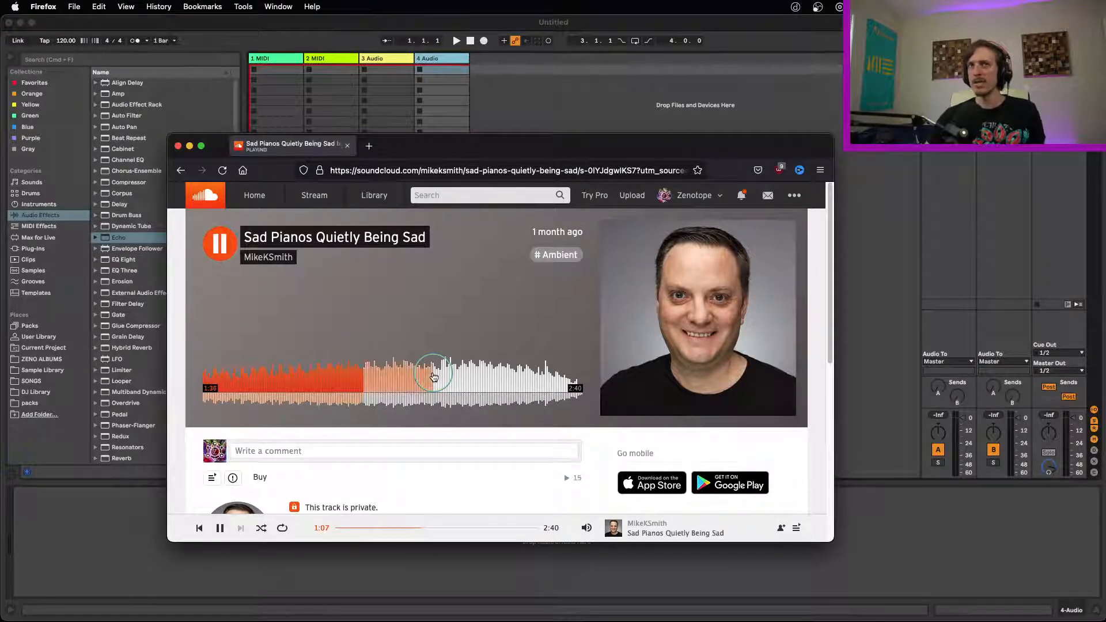
pyautogui.click(434, 377)
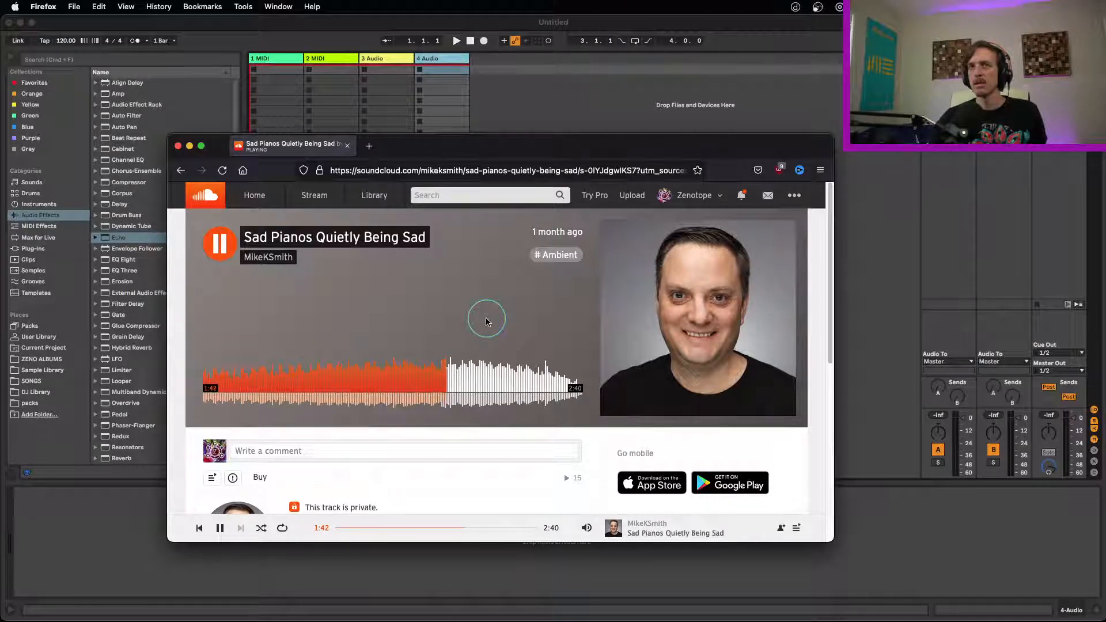
pyautogui.click(216, 248)
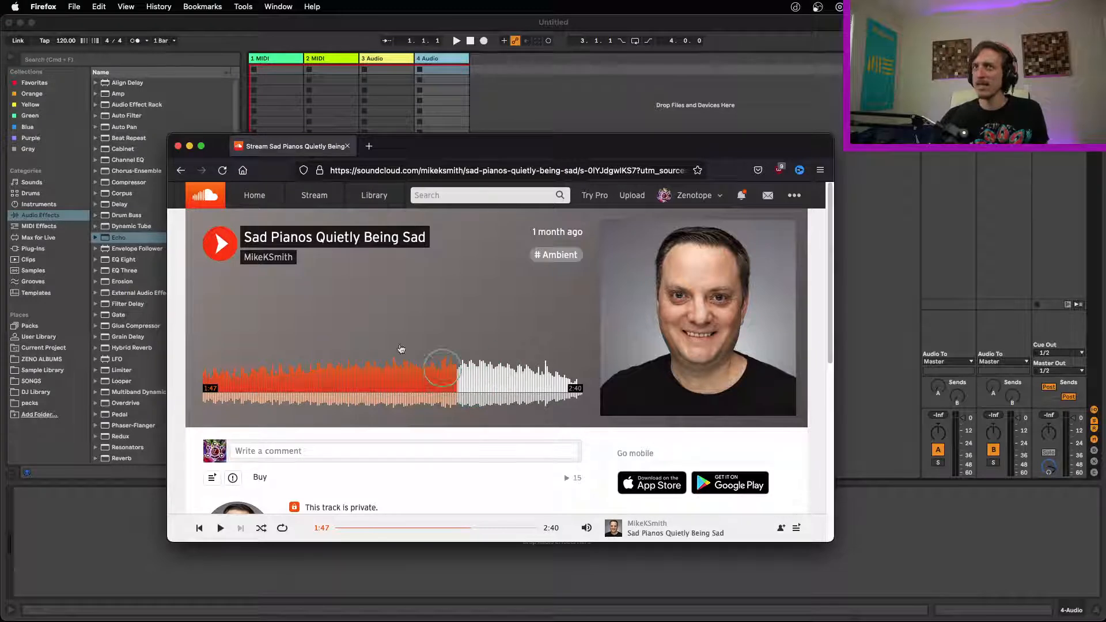
# Listen to the song's closing section and pause it at 2:18.
pyautogui.click(222, 244)
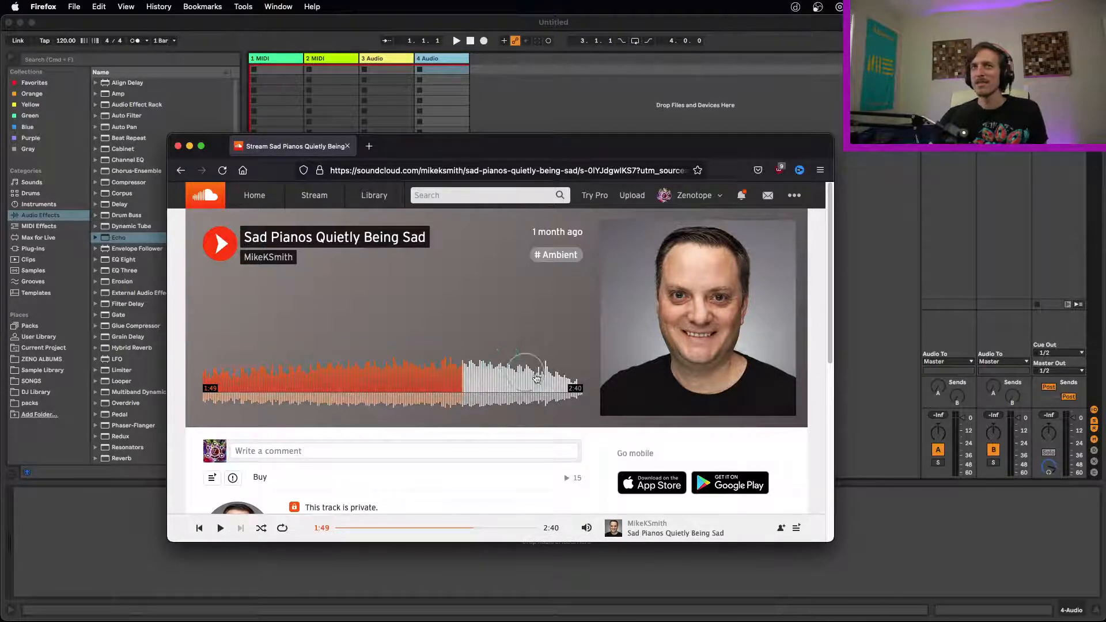
pyautogui.click(224, 251)
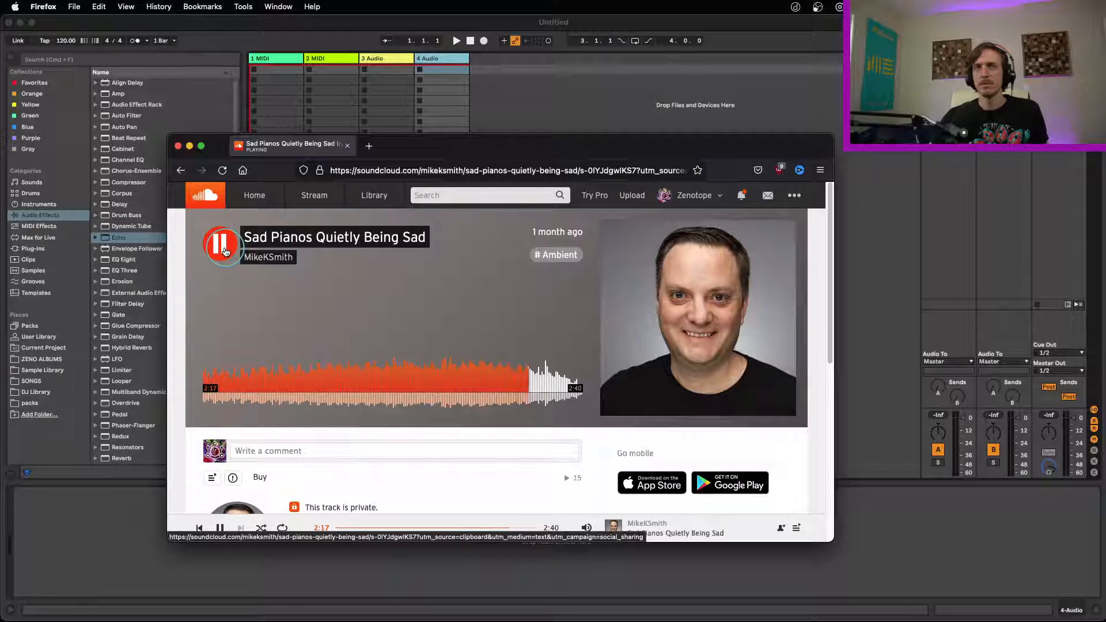
pyautogui.click(225, 251)
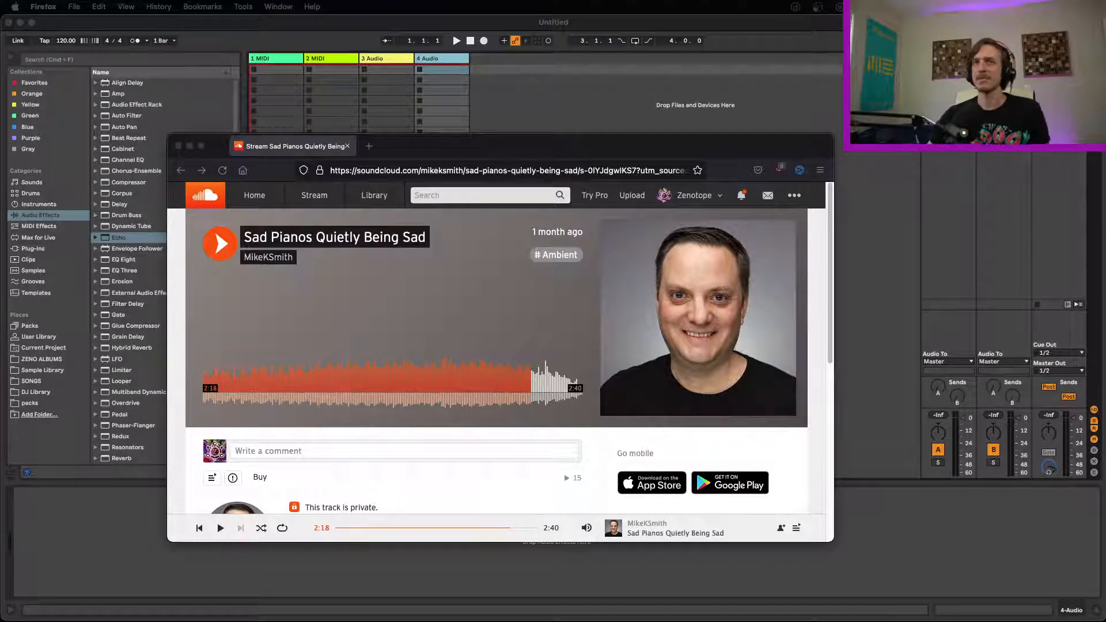
pyautogui.click(595, 454)
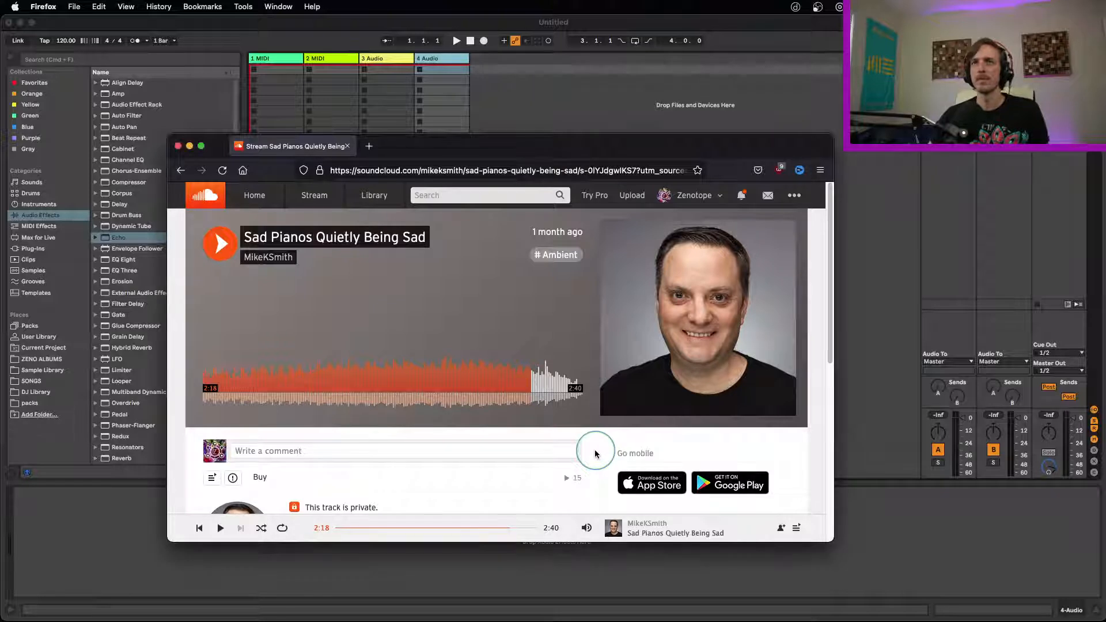